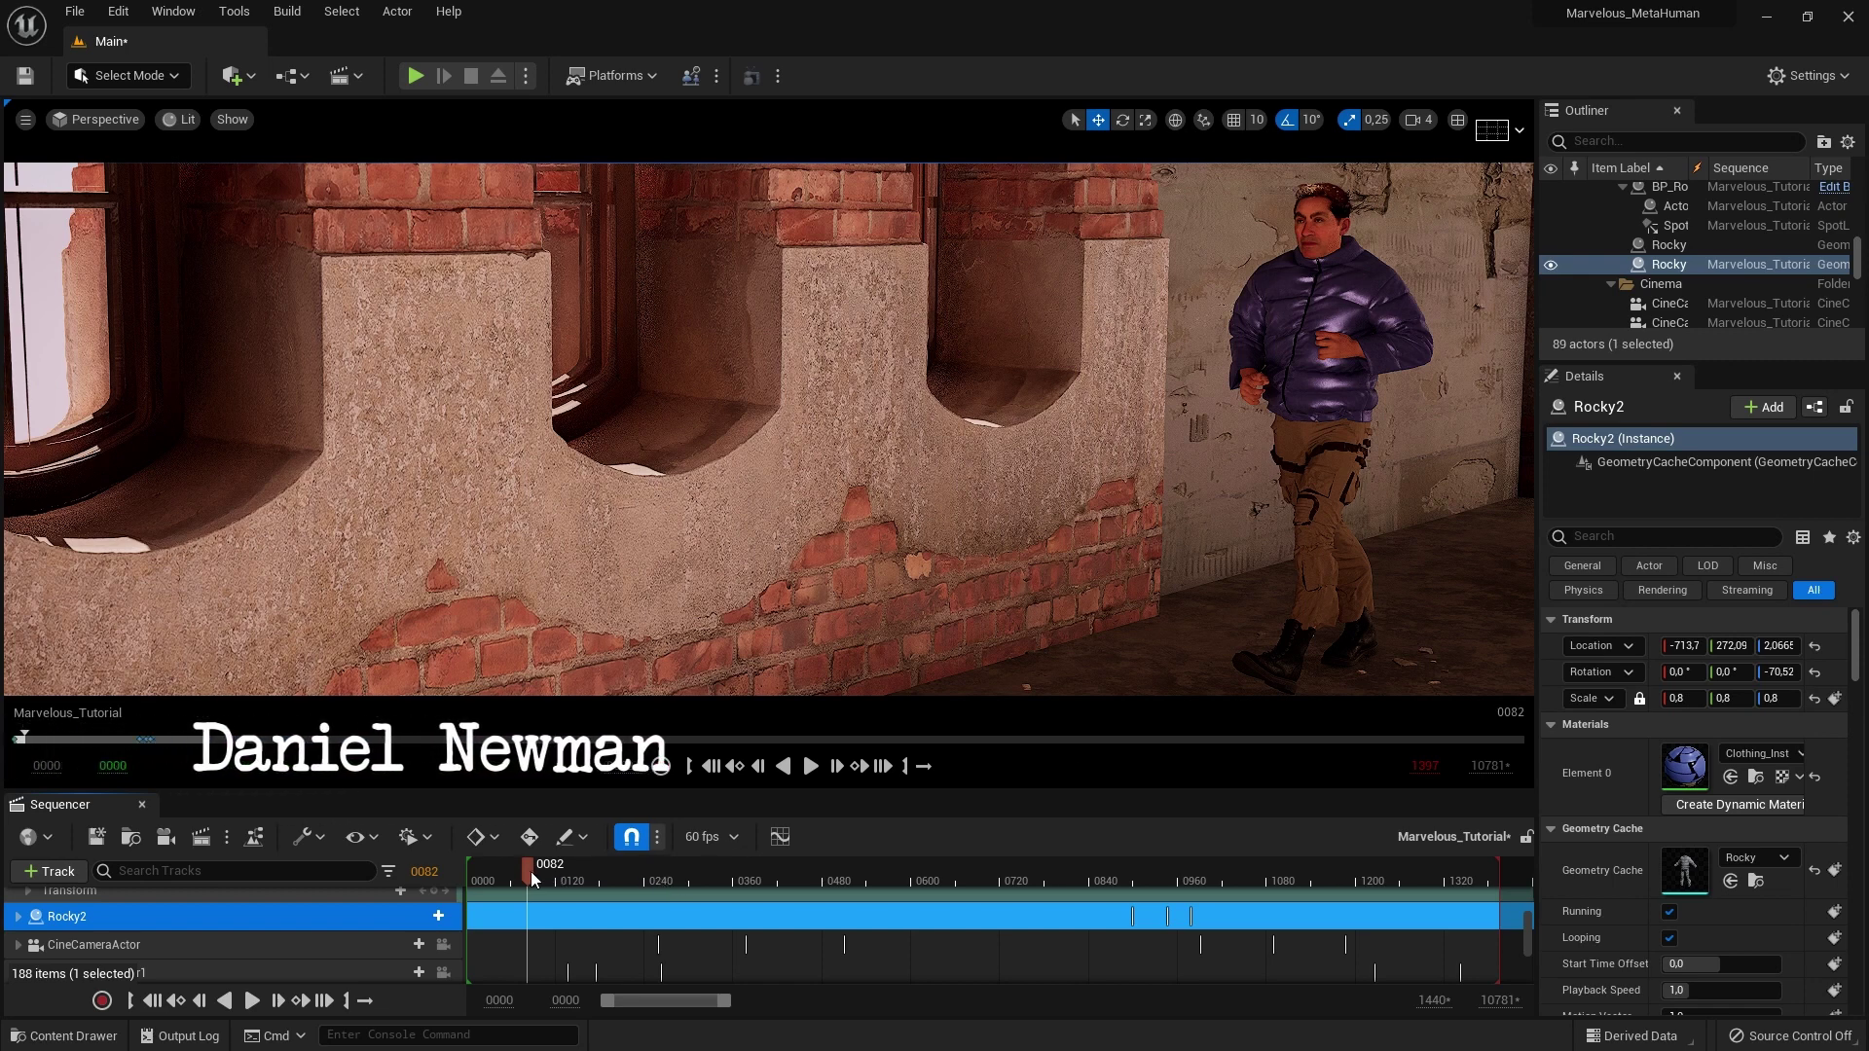
Step: Hide the Rocky and Wrong clothing caches in the Outliner, scrubbing the sequence to preview the bare run
mouse_move(530, 872)
left_mouse_down()
mouse_move(562, 872)
mouse_move(535, 872)
left_mouse_up()
left_click(1551, 264)
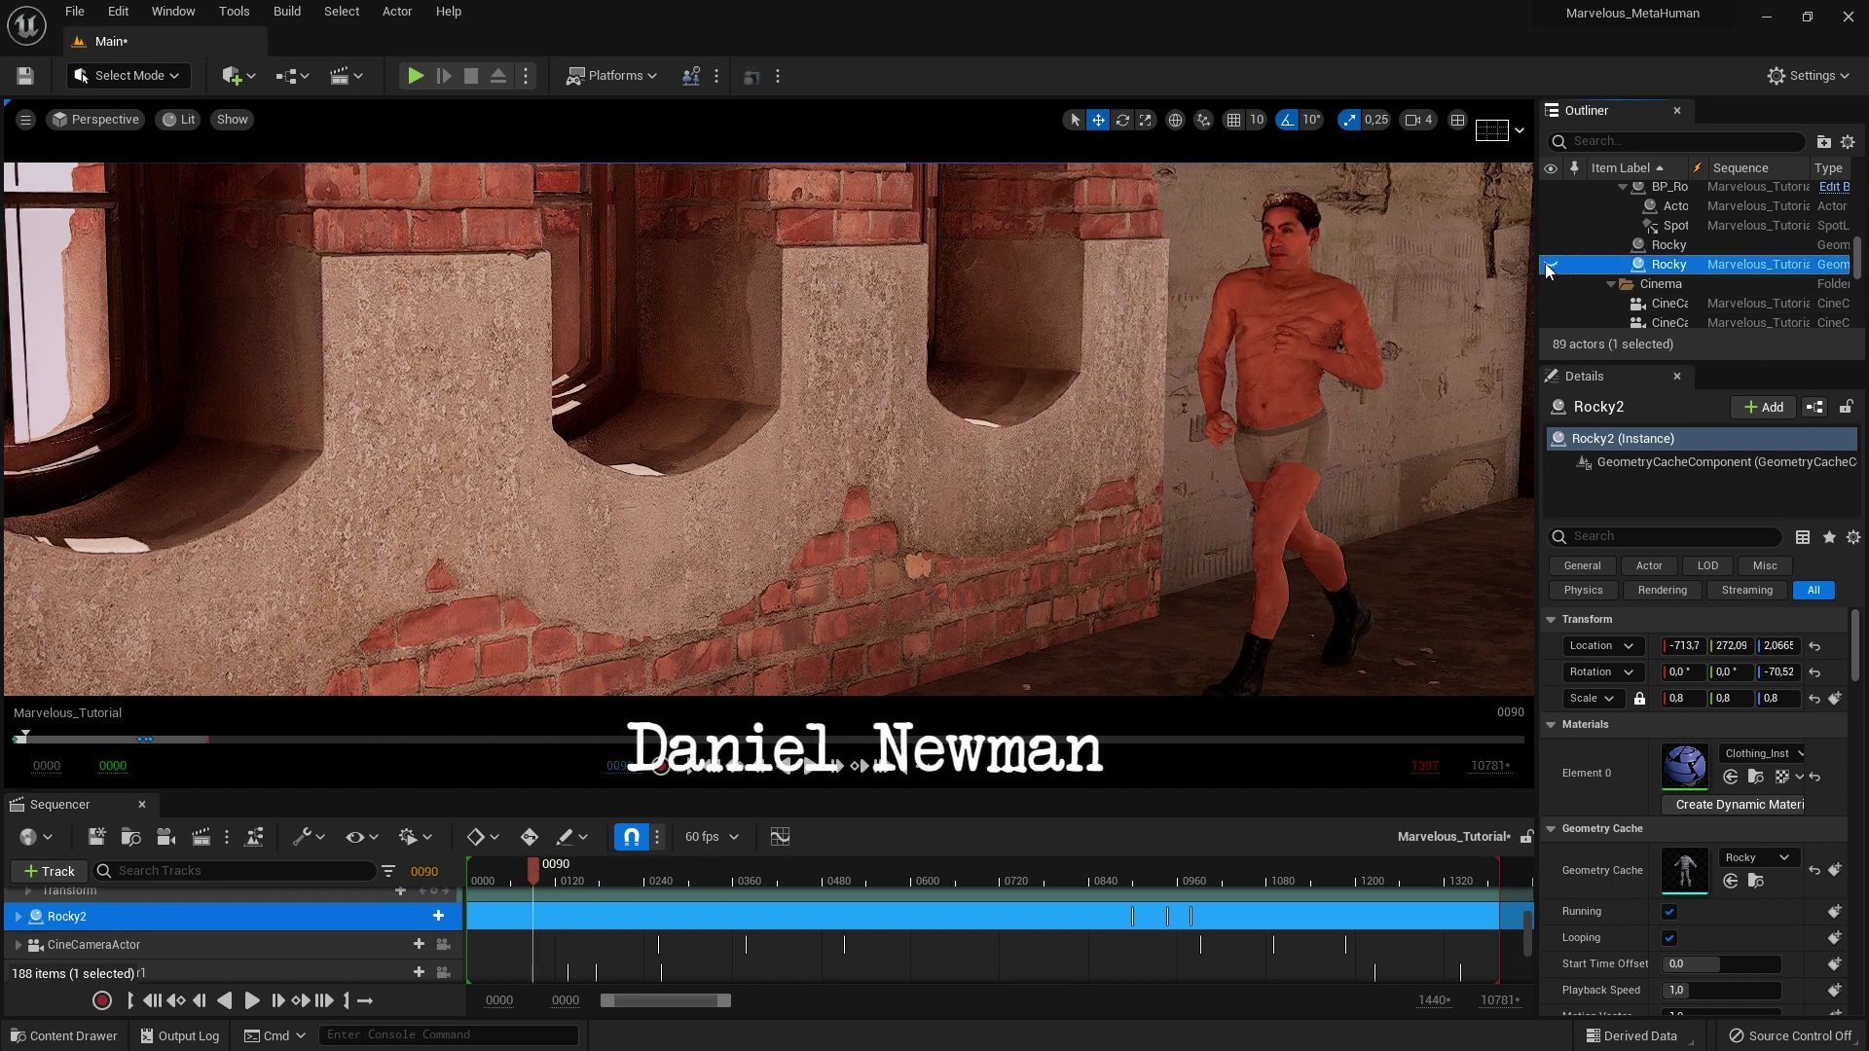
scroll(1801, 302, "down", 10)
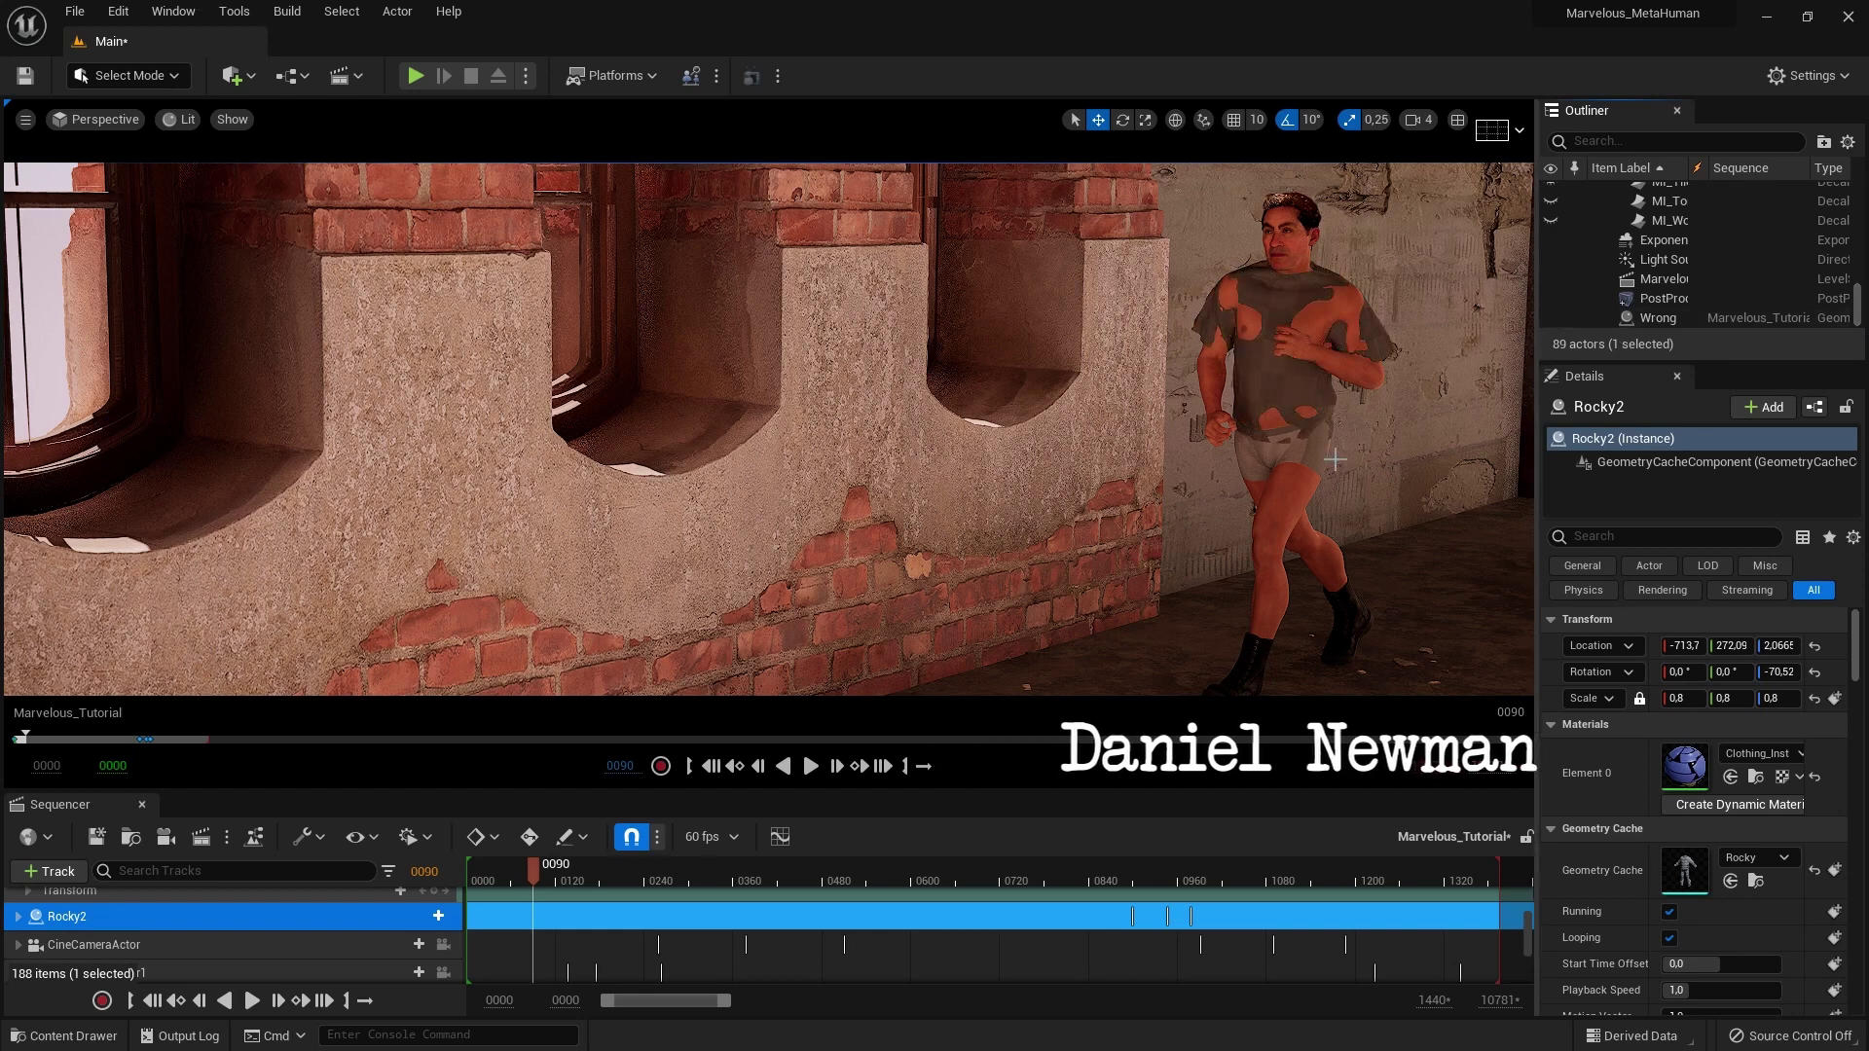
mouse_move(529, 871)
left_mouse_down()
mouse_move(611, 867)
mouse_move(529, 868)
left_mouse_up()
left_click(1551, 317)
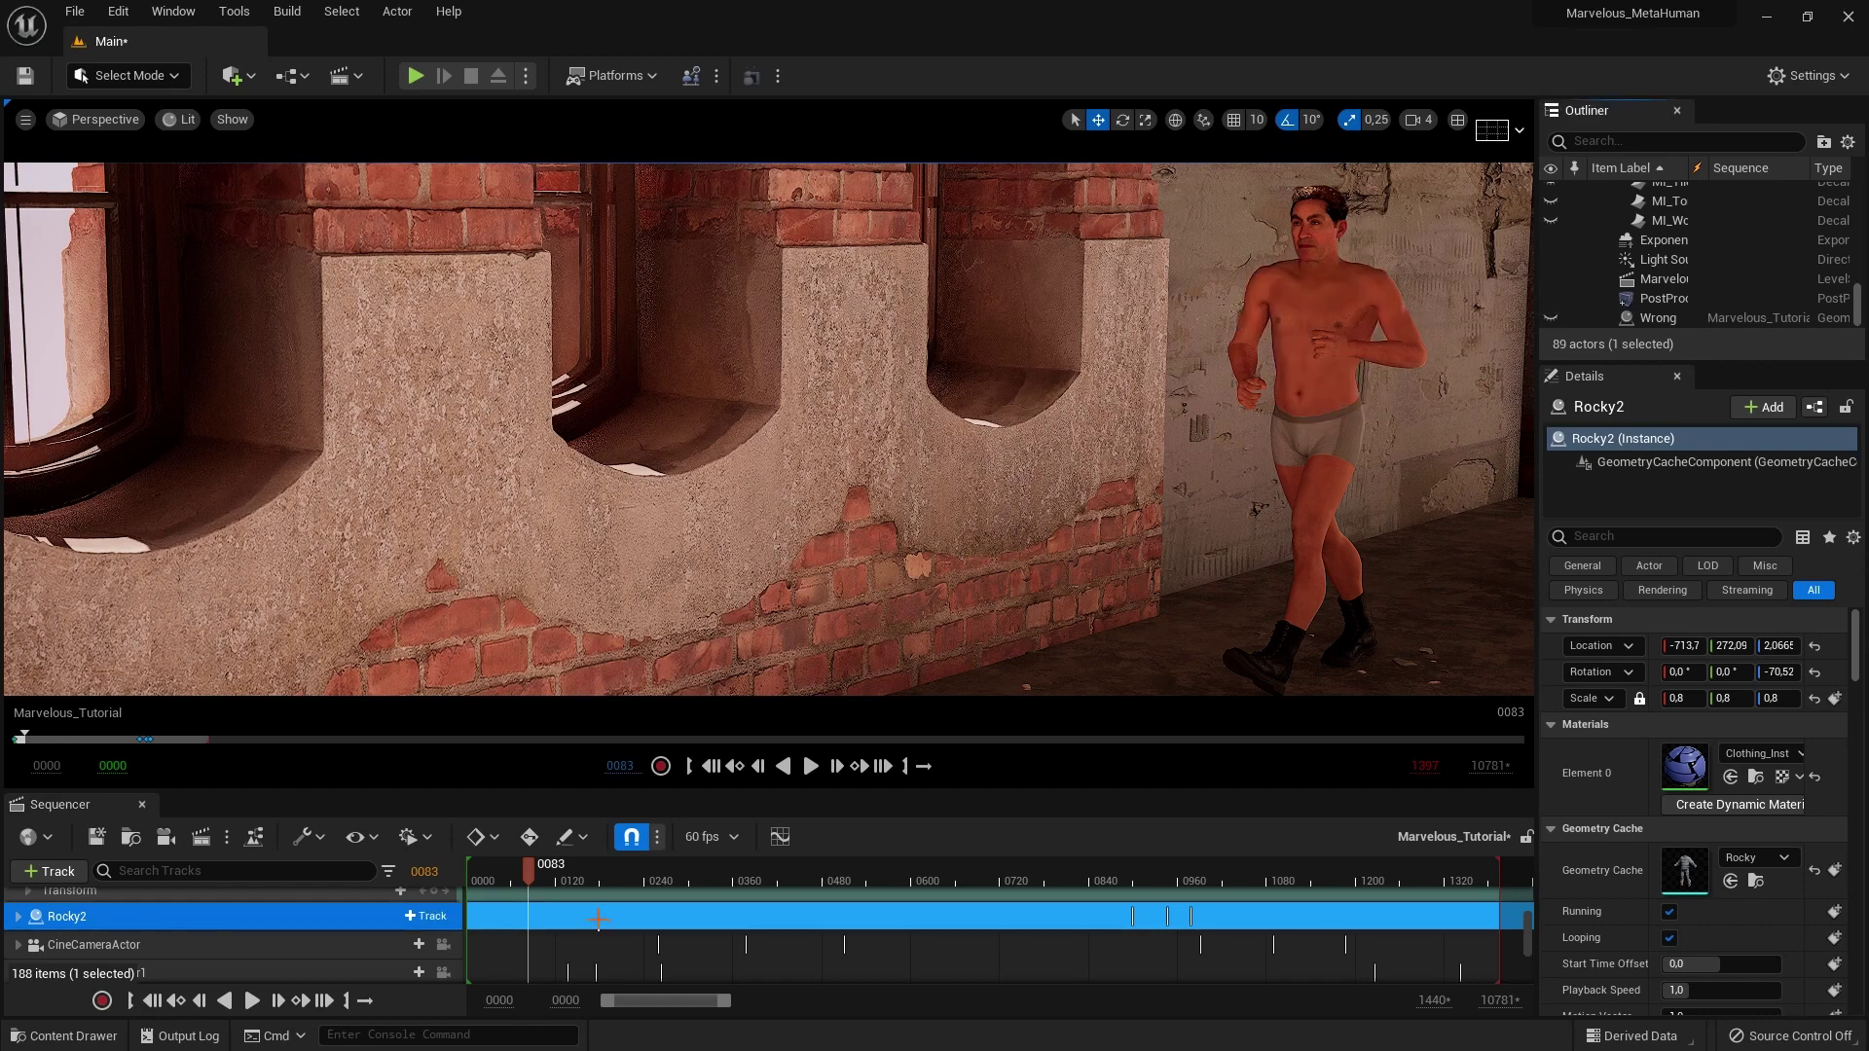
key("ctrl+space")
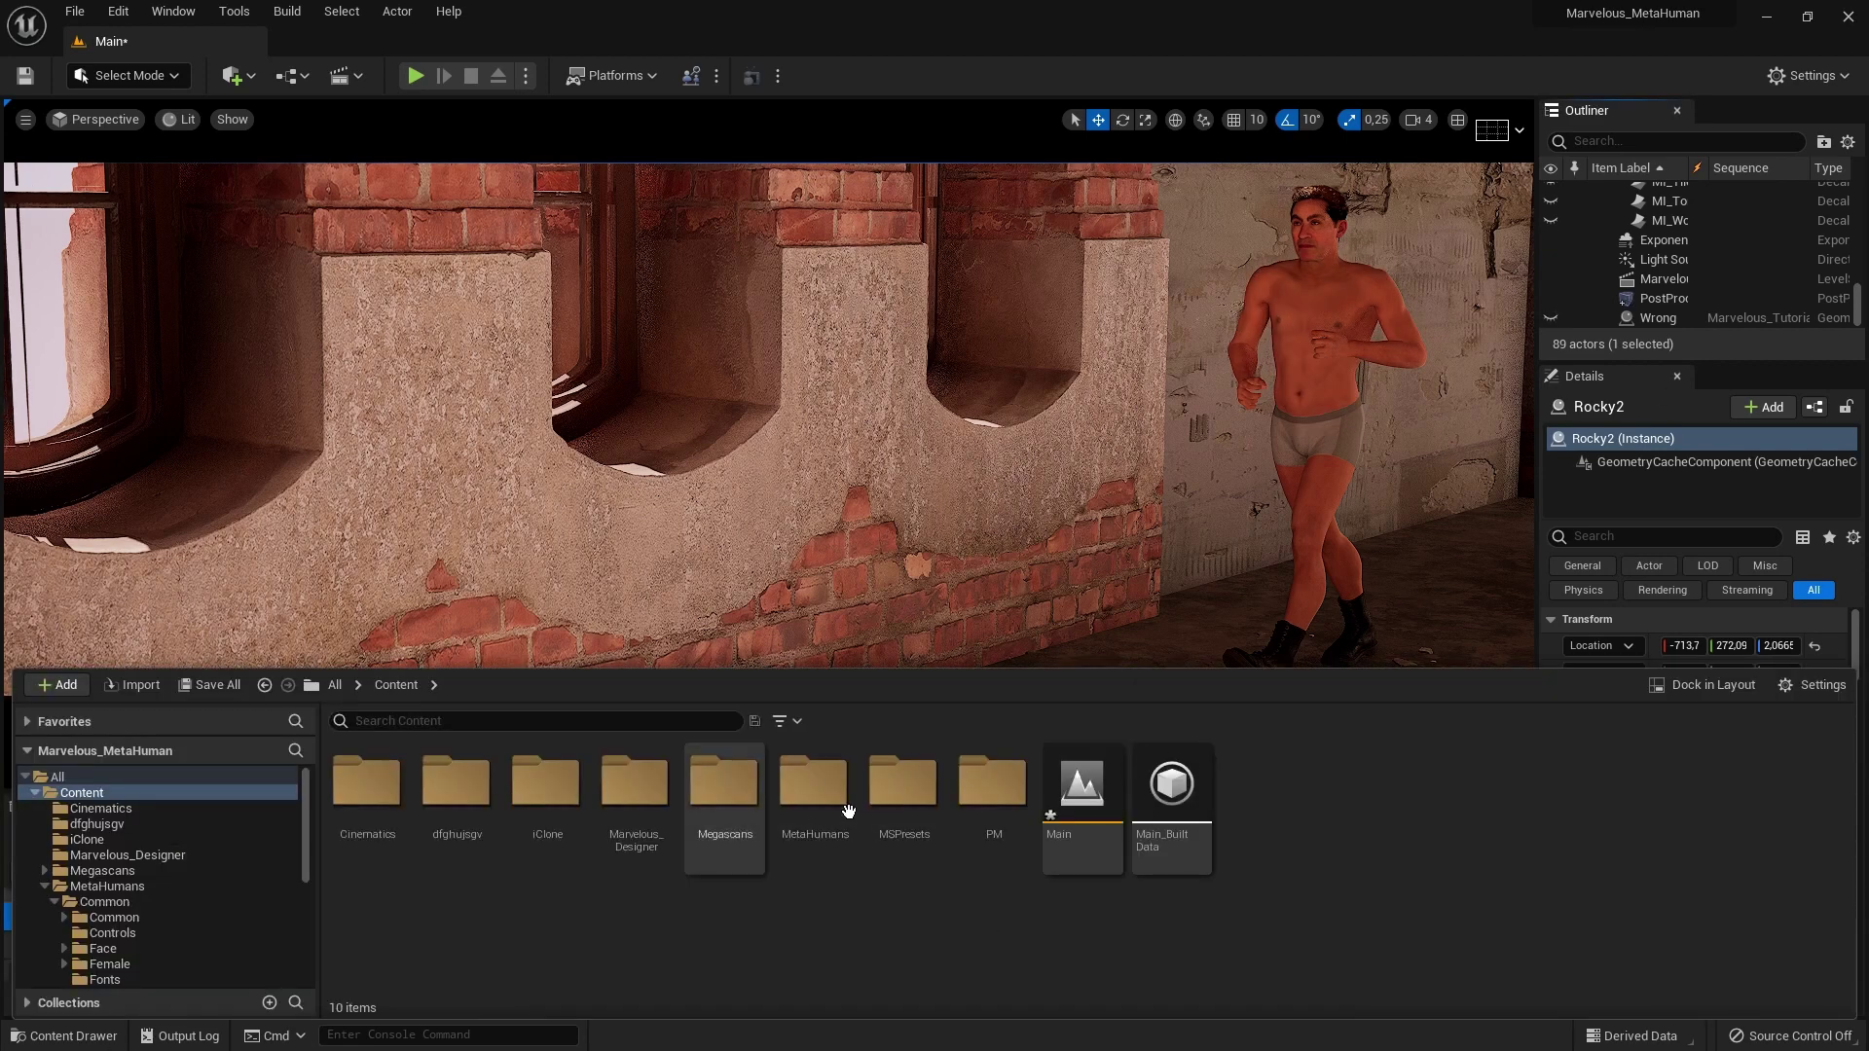
Step: Browse to MetaHumans > Common > Common, select BP_Rocky_Bare's Body component, and open m_tal_nrw_body_preview
double_click(814, 787)
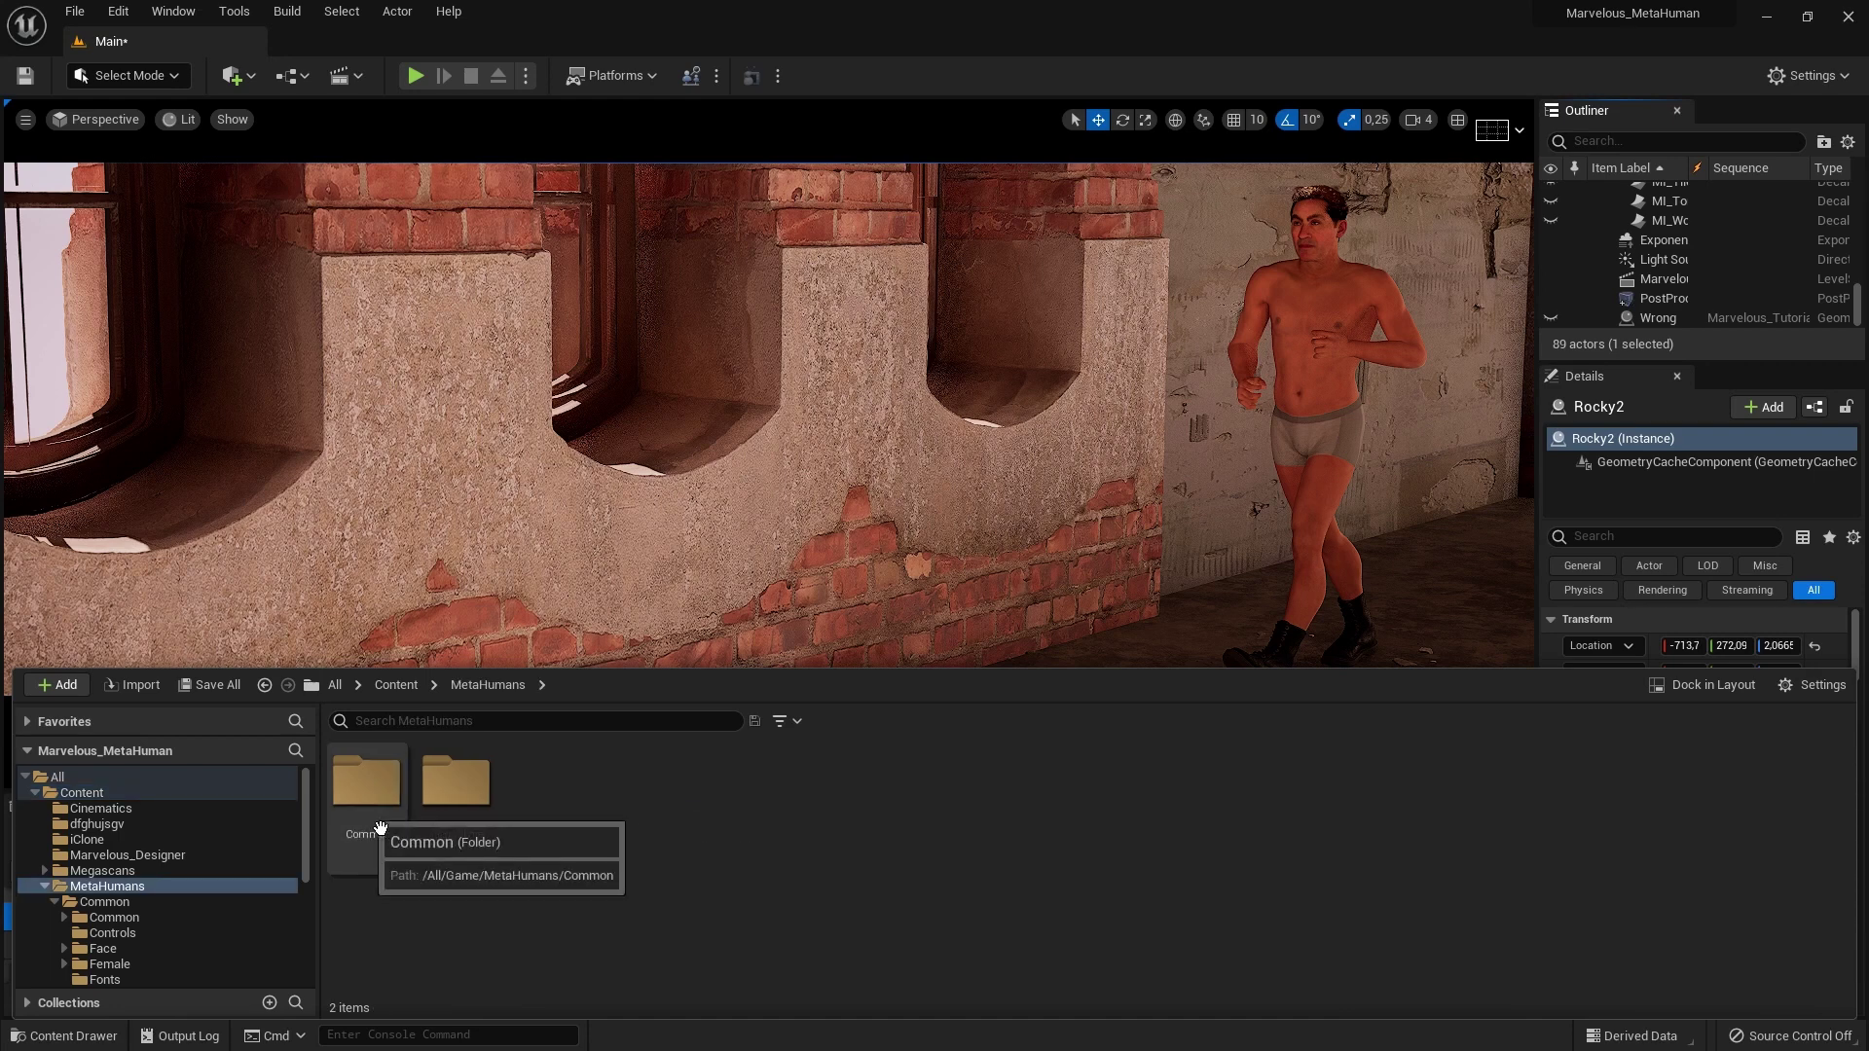
double_click(367, 782)
double_click(368, 782)
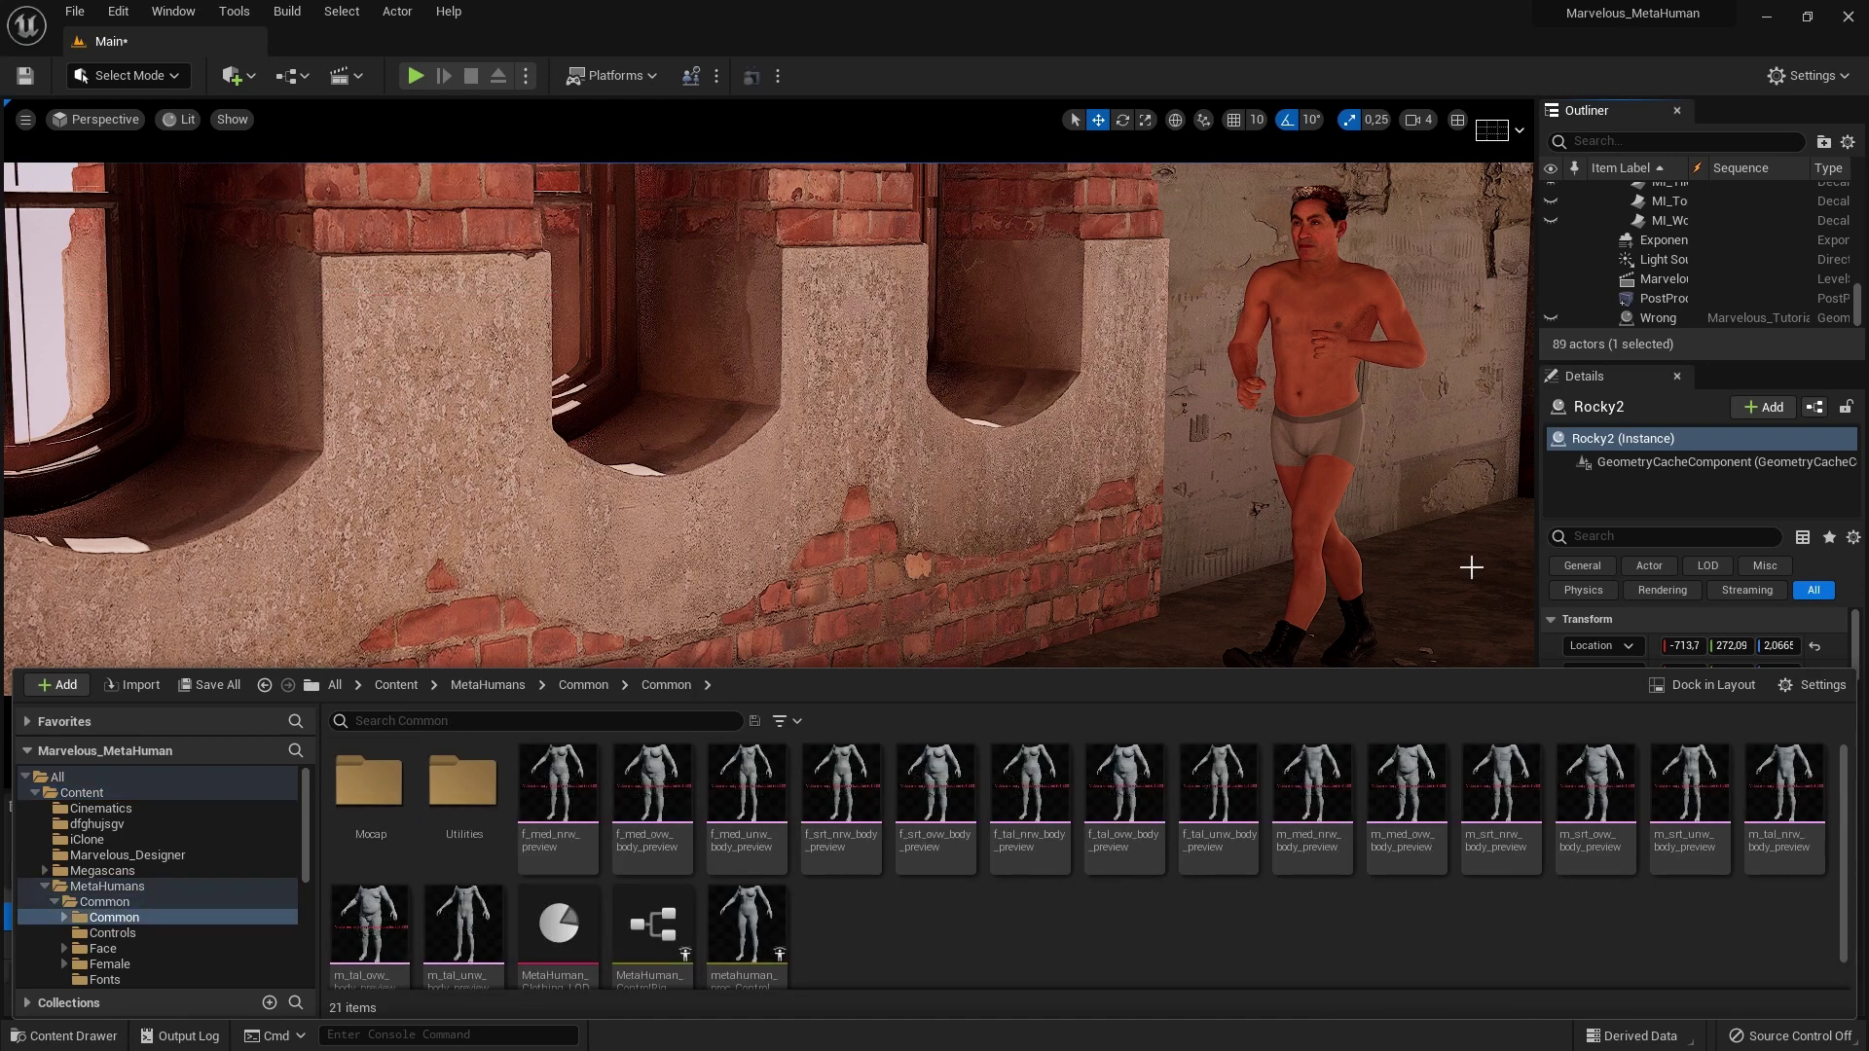
left_click(1363, 458)
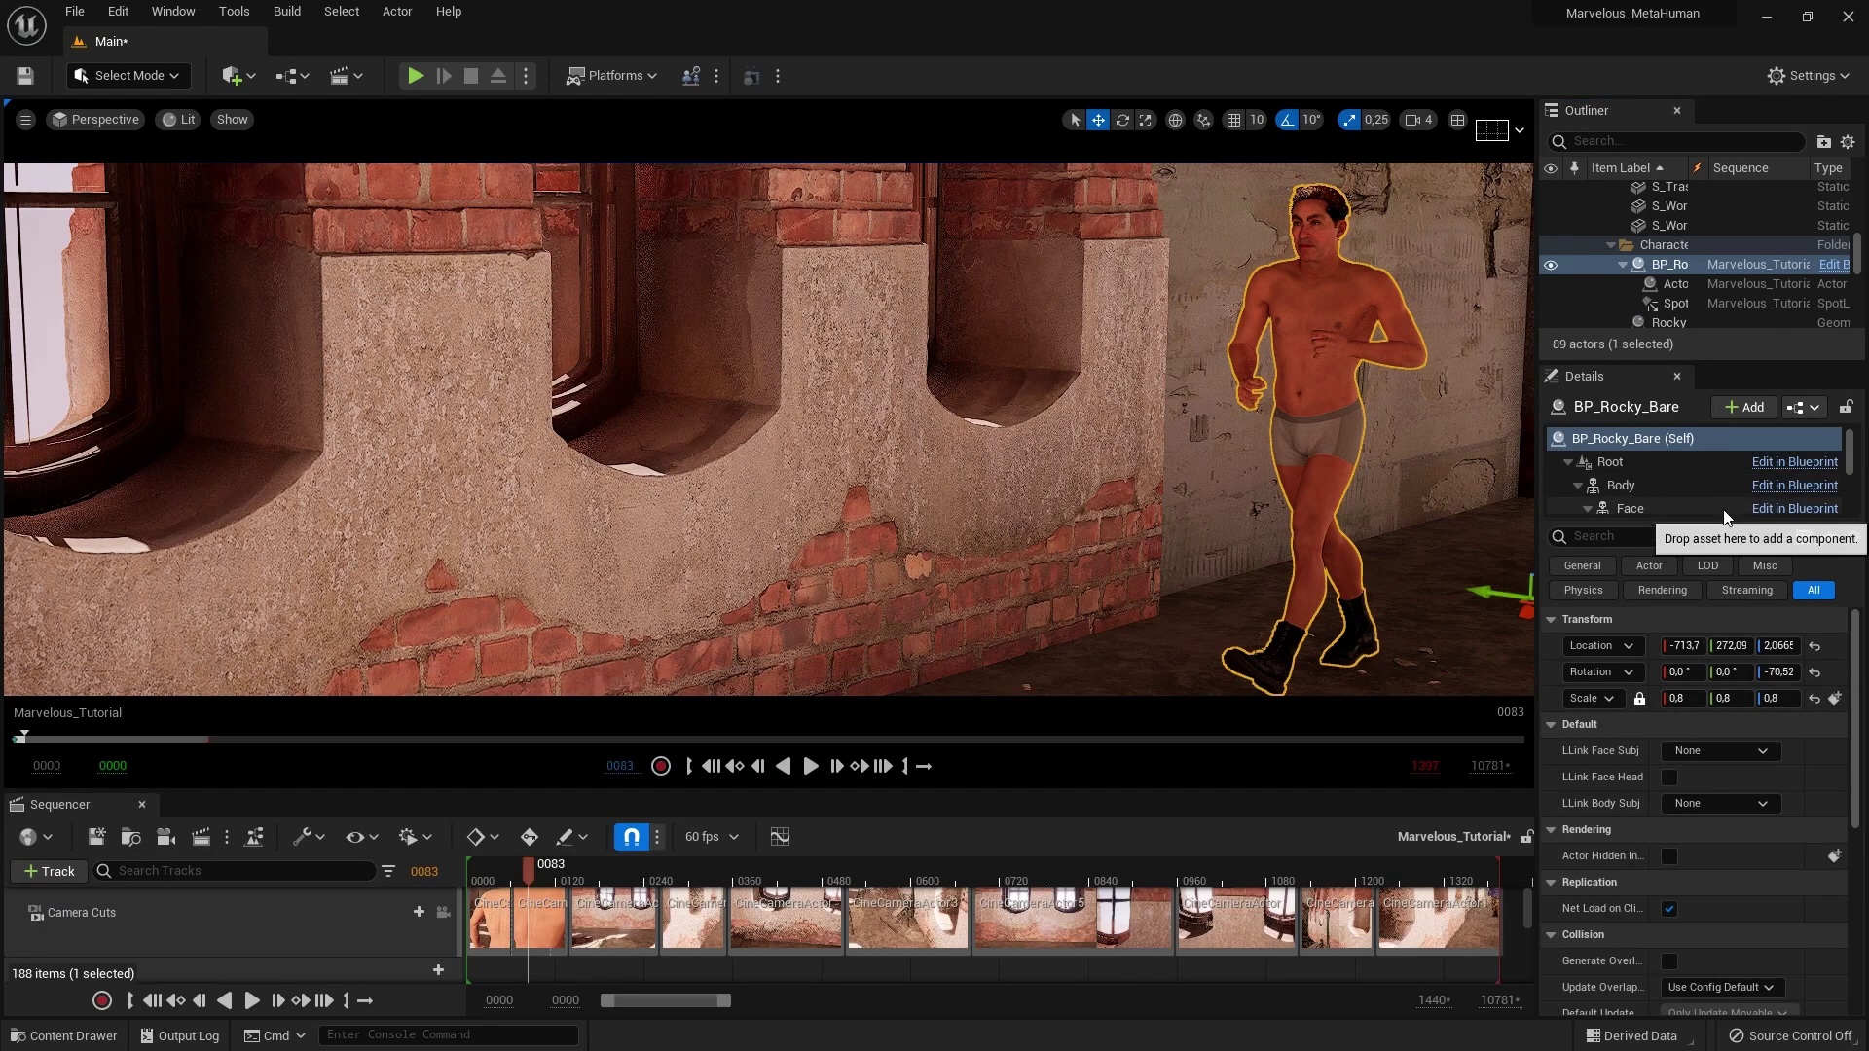
left_click(1655, 485)
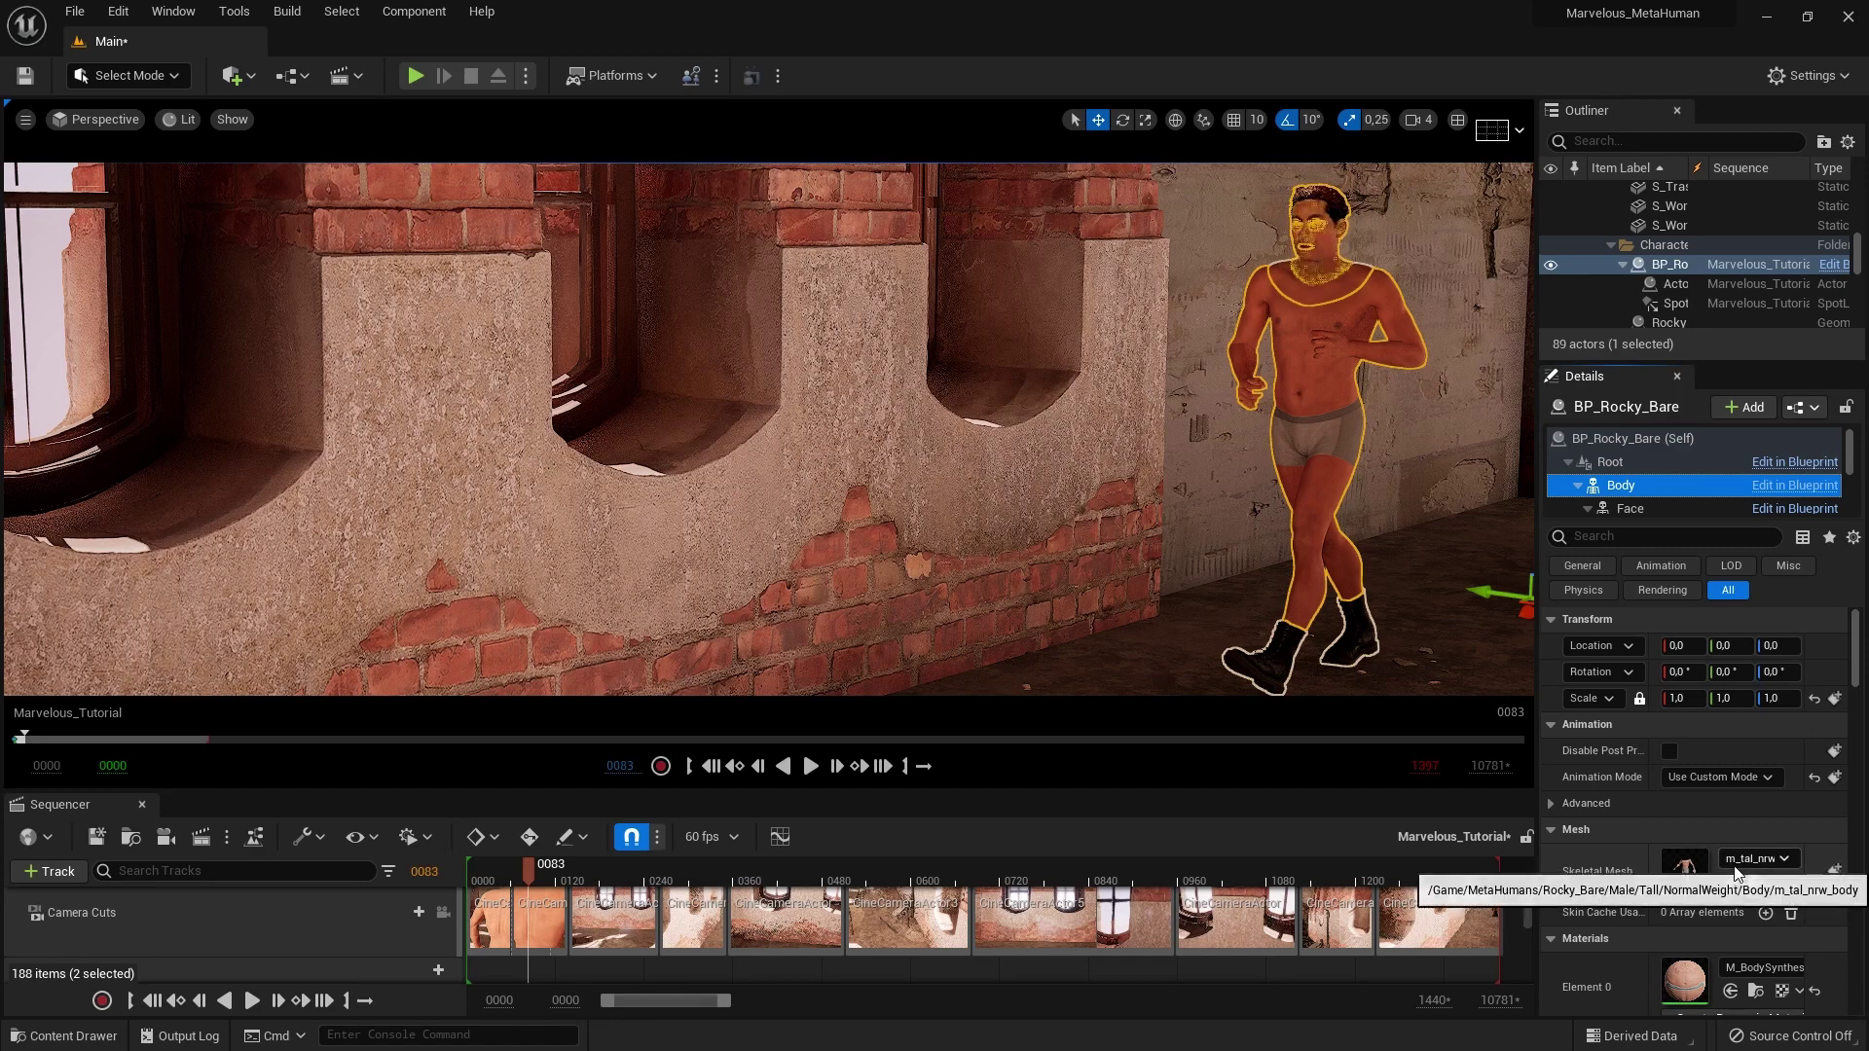
left_click(63, 1035)
double_click(1014, 909)
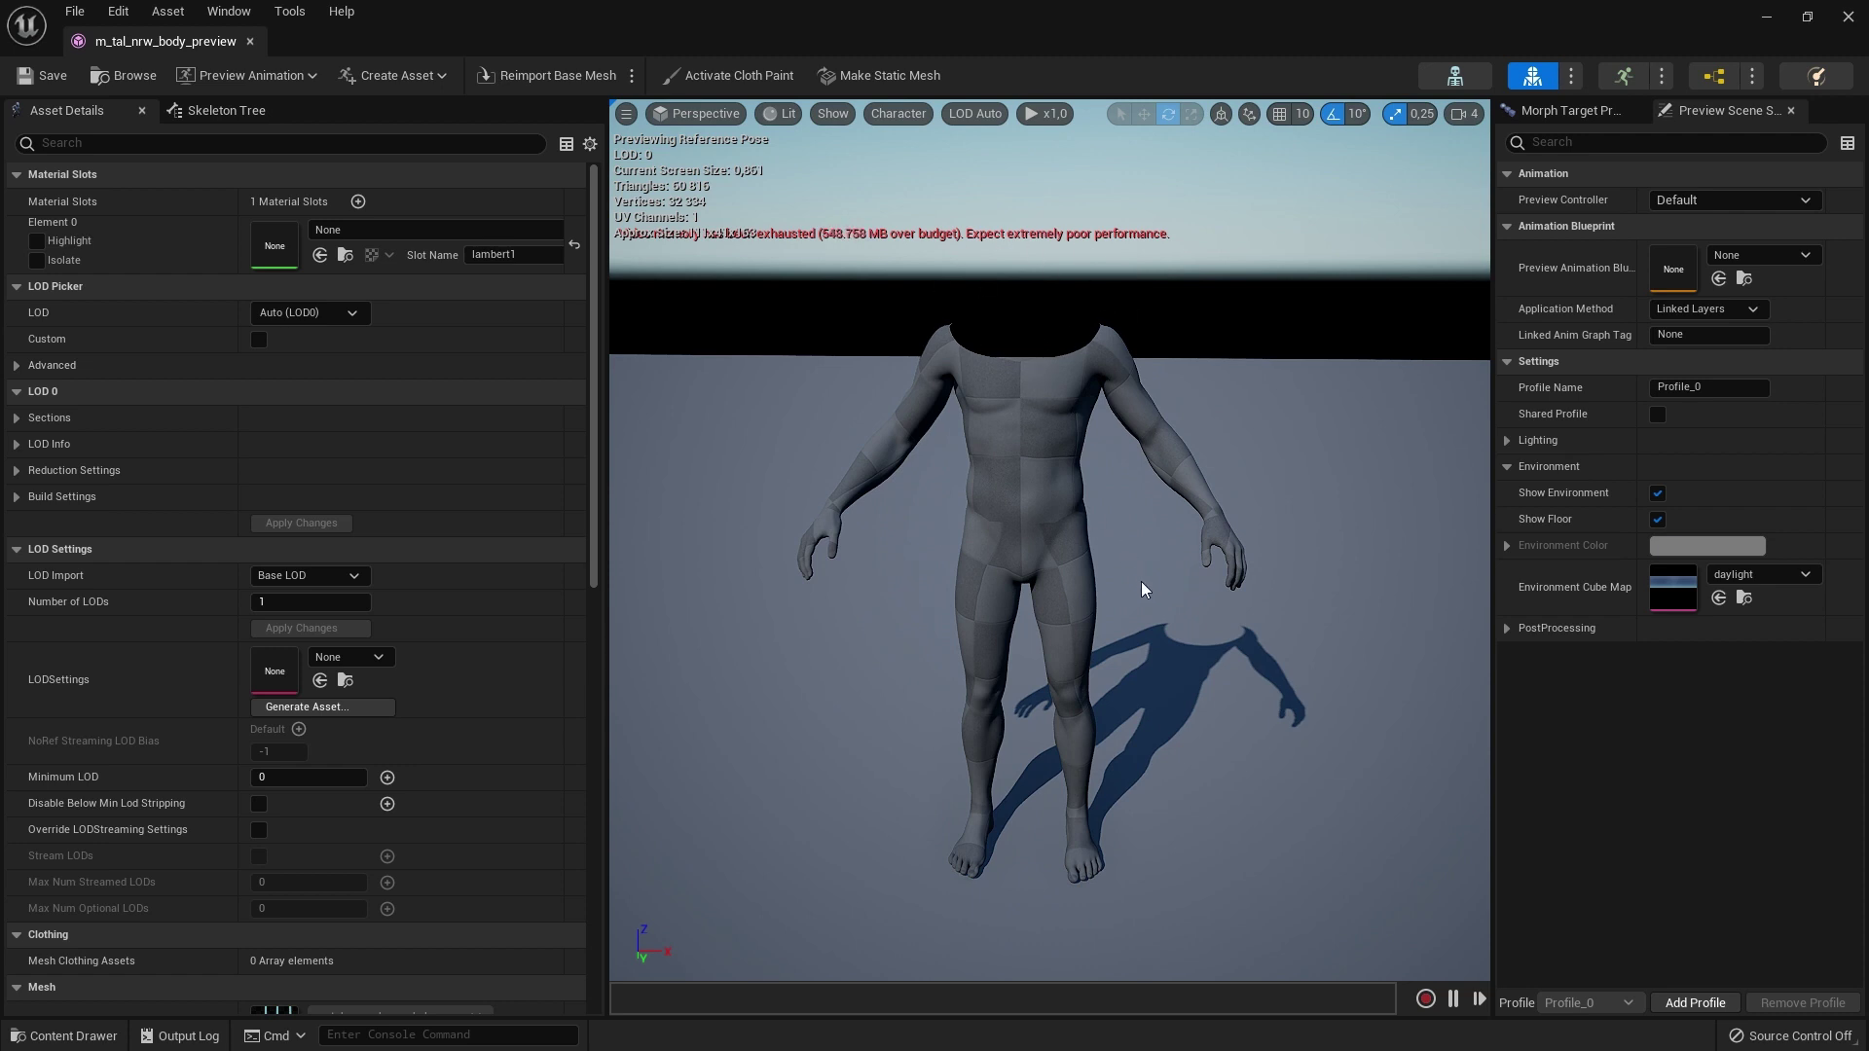
Step: Look down on the body mesh, dock its editor beside the Main tab, and return to Main
scroll(1154, 537, "up", 3)
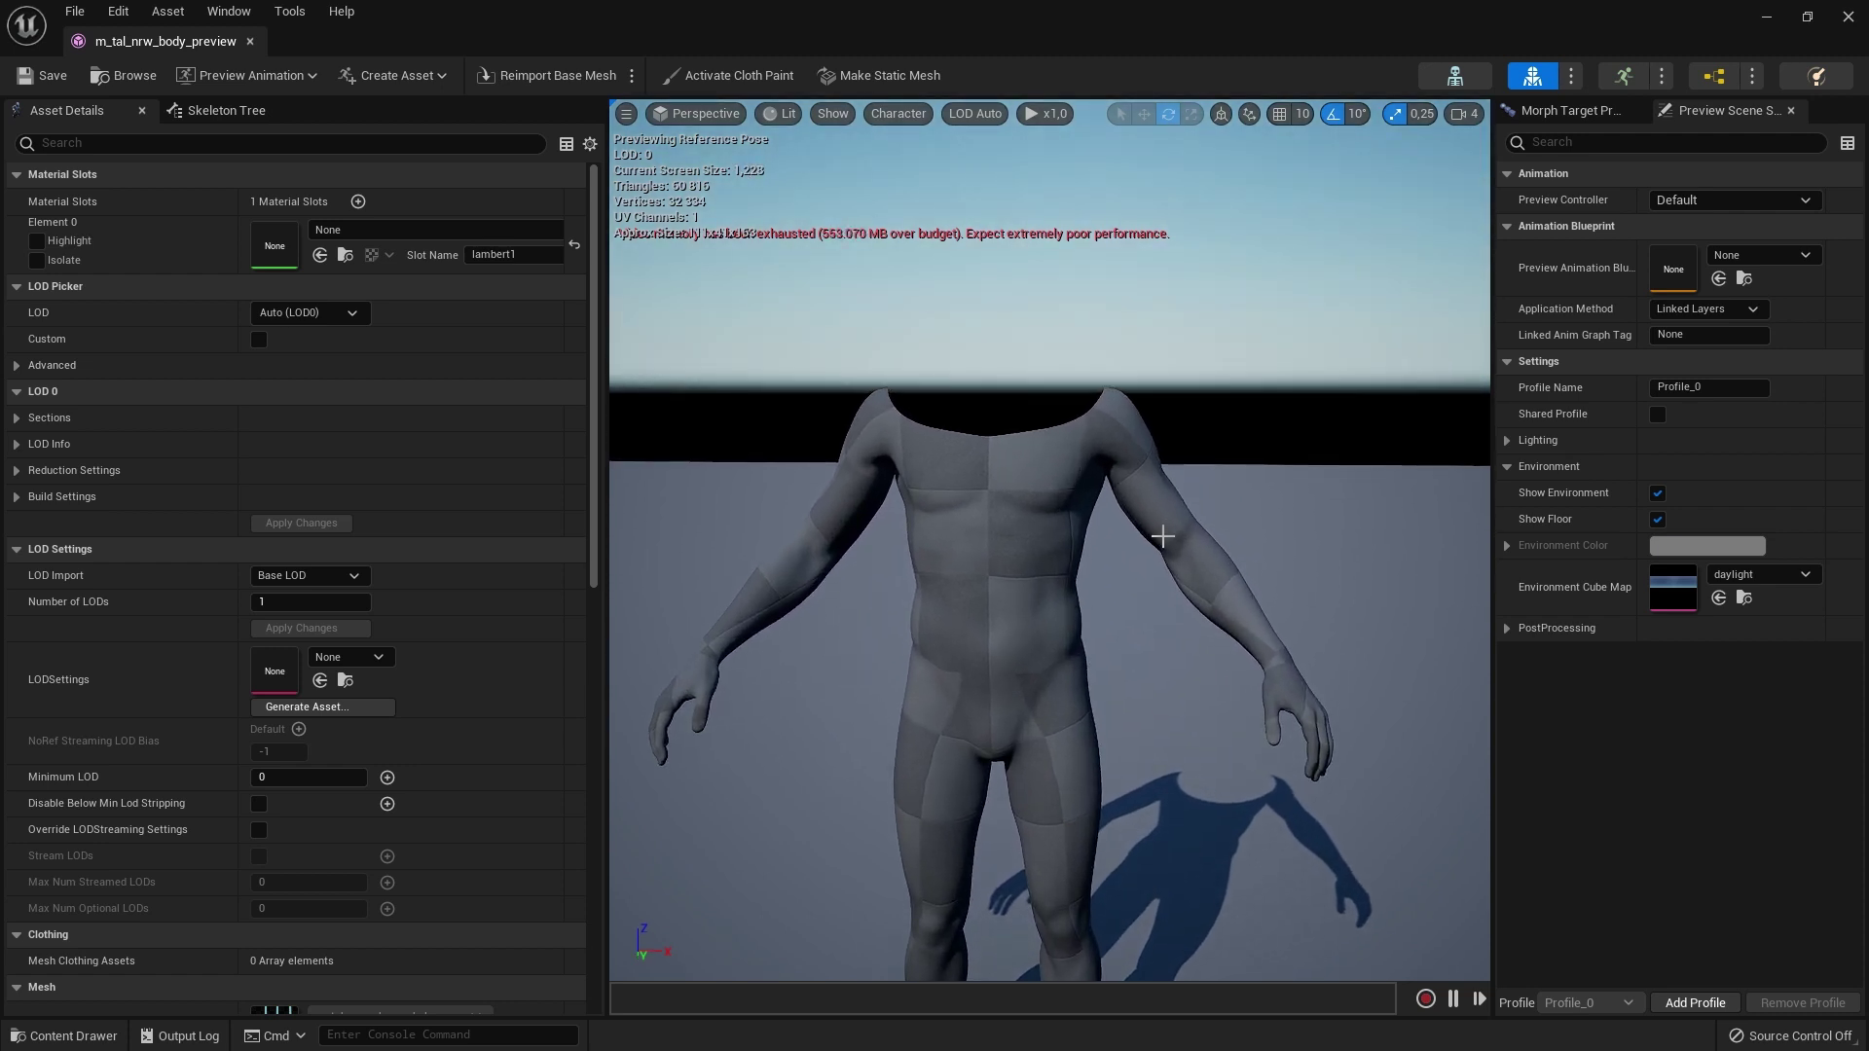
left_click_drag(1170, 507, 1181, 476)
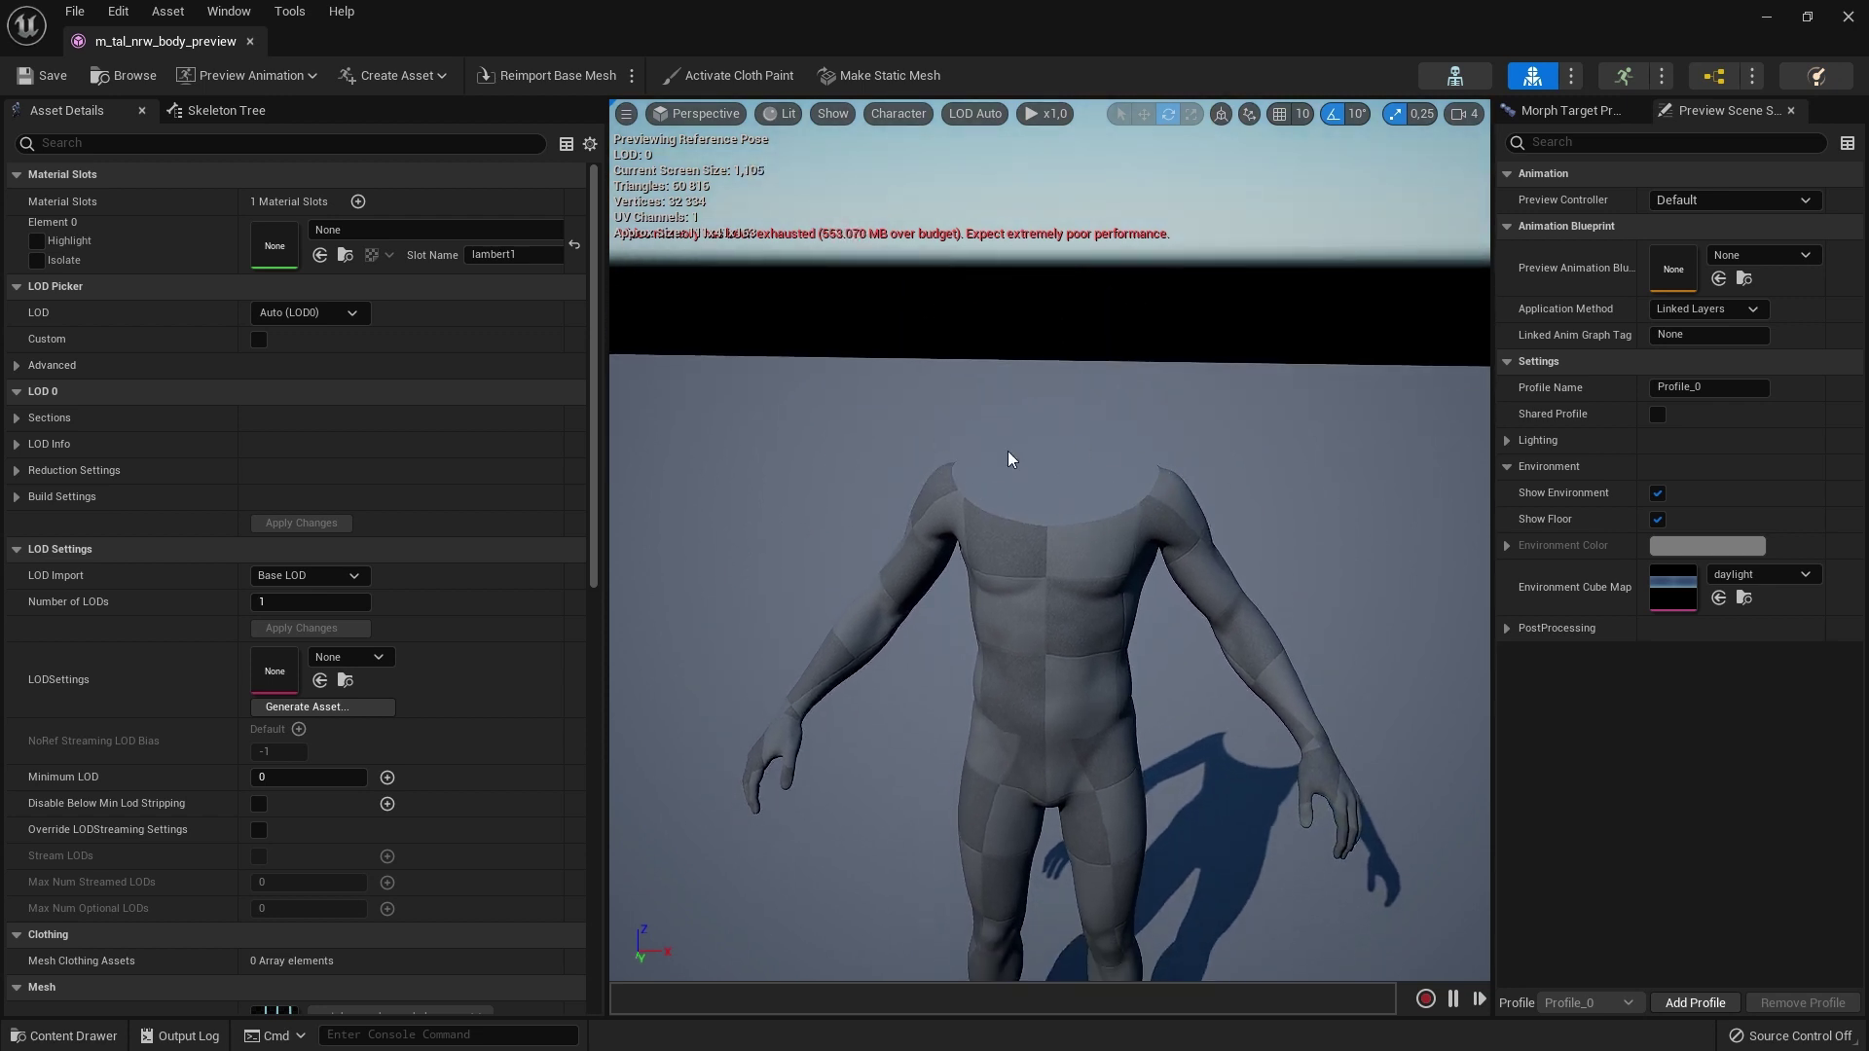
scroll(1263, 560, "up", 1)
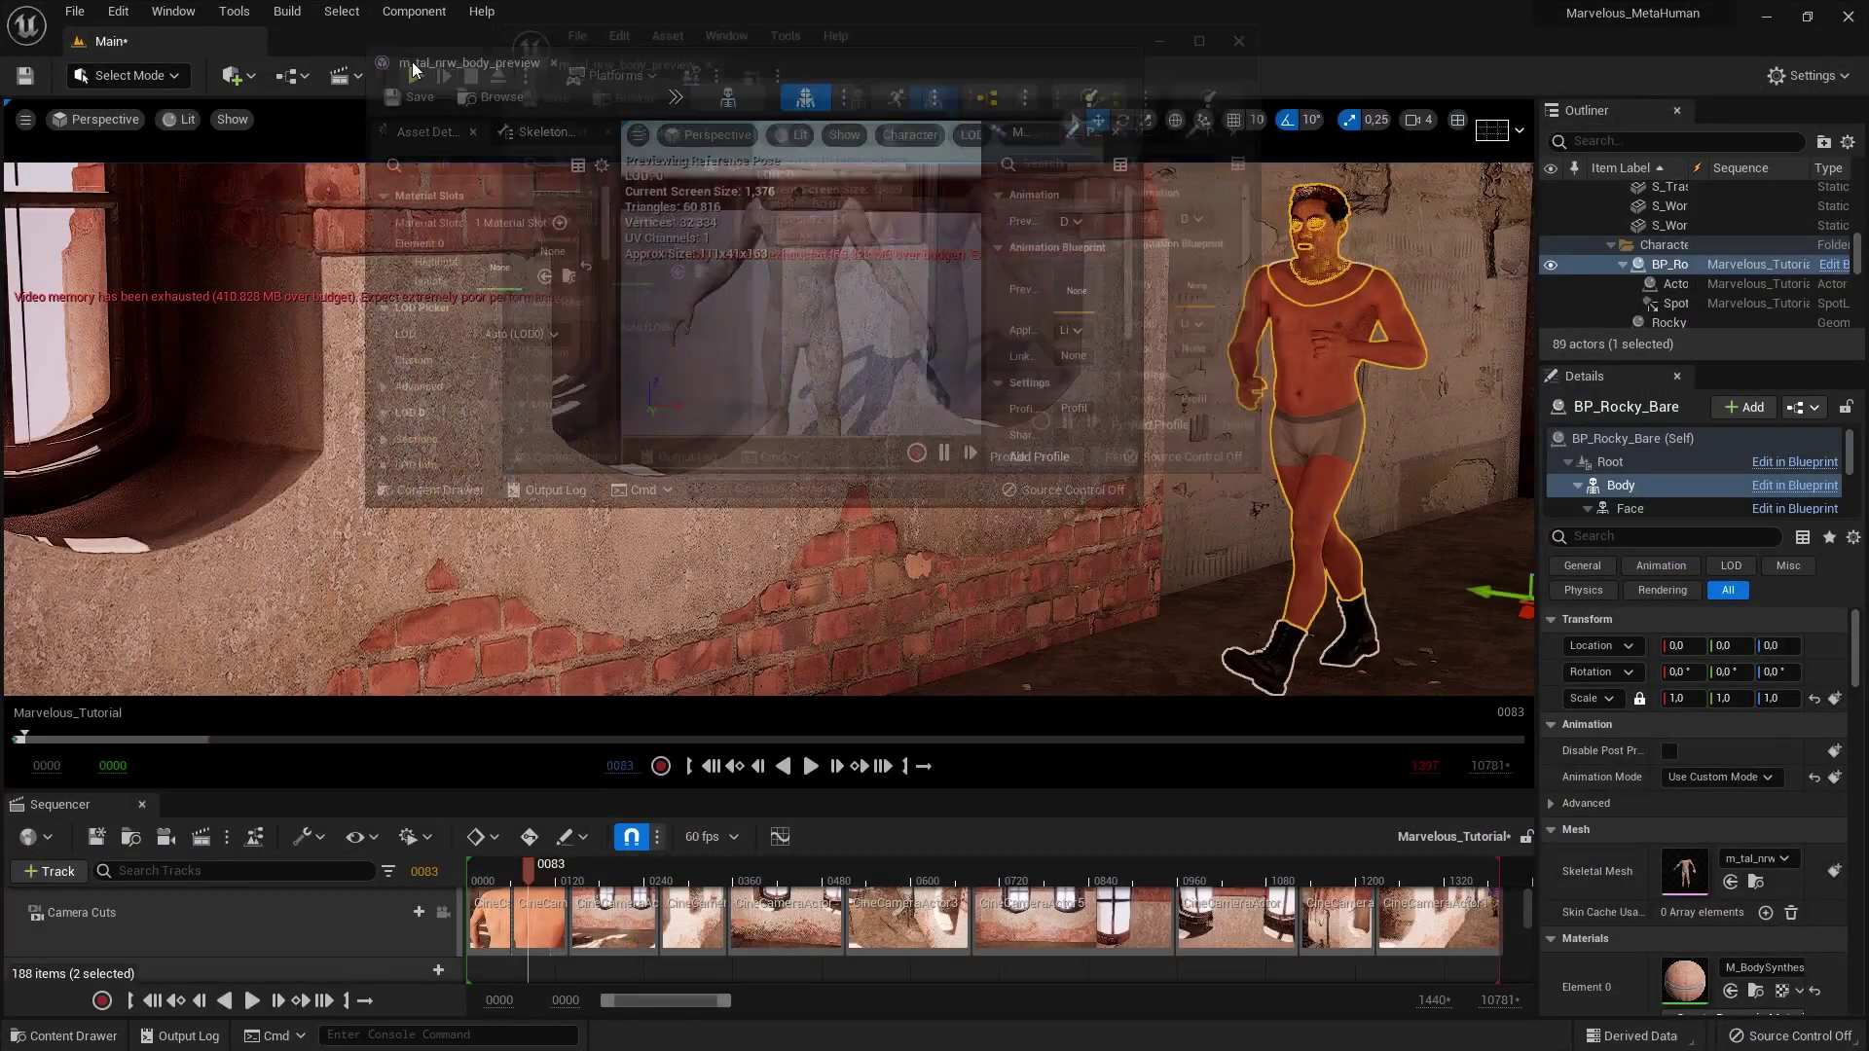
left_click_drag(405, 60, 409, 41)
left_click(107, 41)
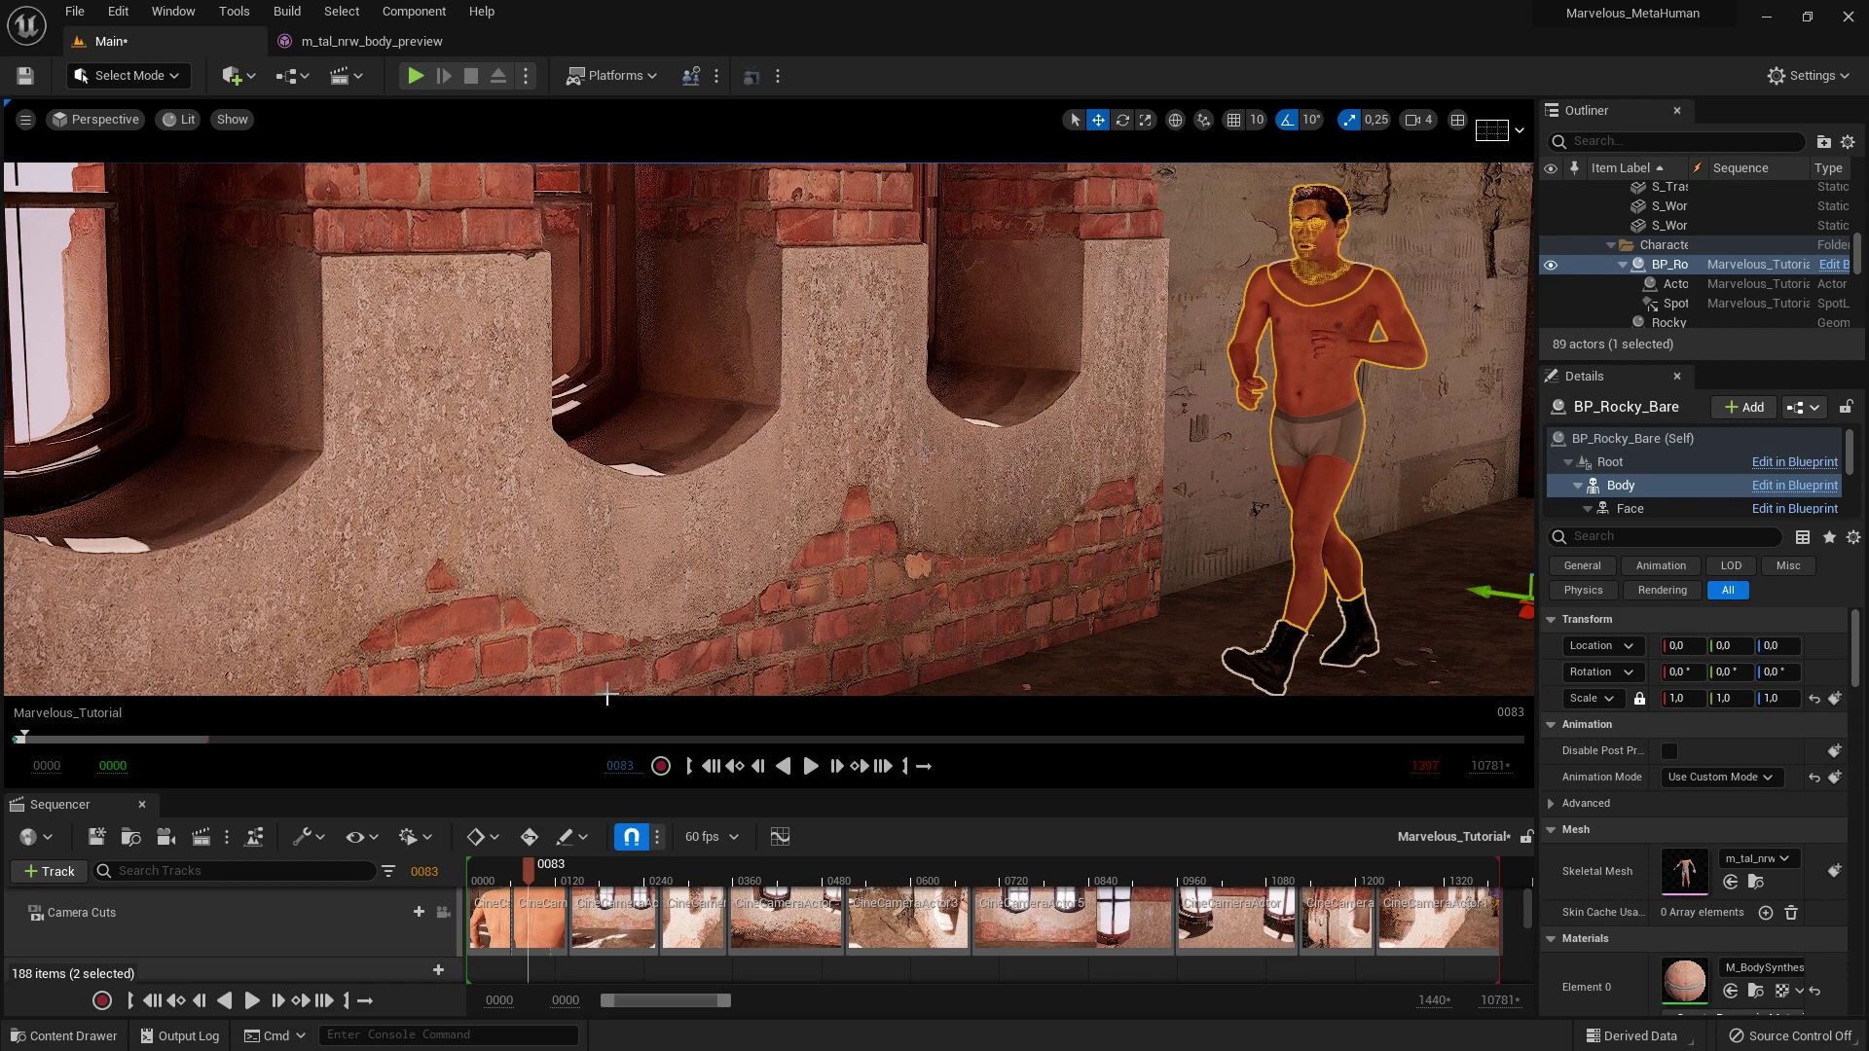
Step: Select all 18 files in the Metahuman Preview Meshes folder in Explorer
key("alt+Tab")
left_click_drag(1305, 230, 847, 146)
mouse_move(725, 740)
left_mouse_down()
mouse_move(683, 646)
mouse_move(631, 186)
mouse_move(657, 639)
mouse_move(708, 732)
left_mouse_up()
Step: Create a Preview_Mesh folder in Content and drag m_tal_nrw_preview_FULL from Explorer into it
left_click(68, 1035)
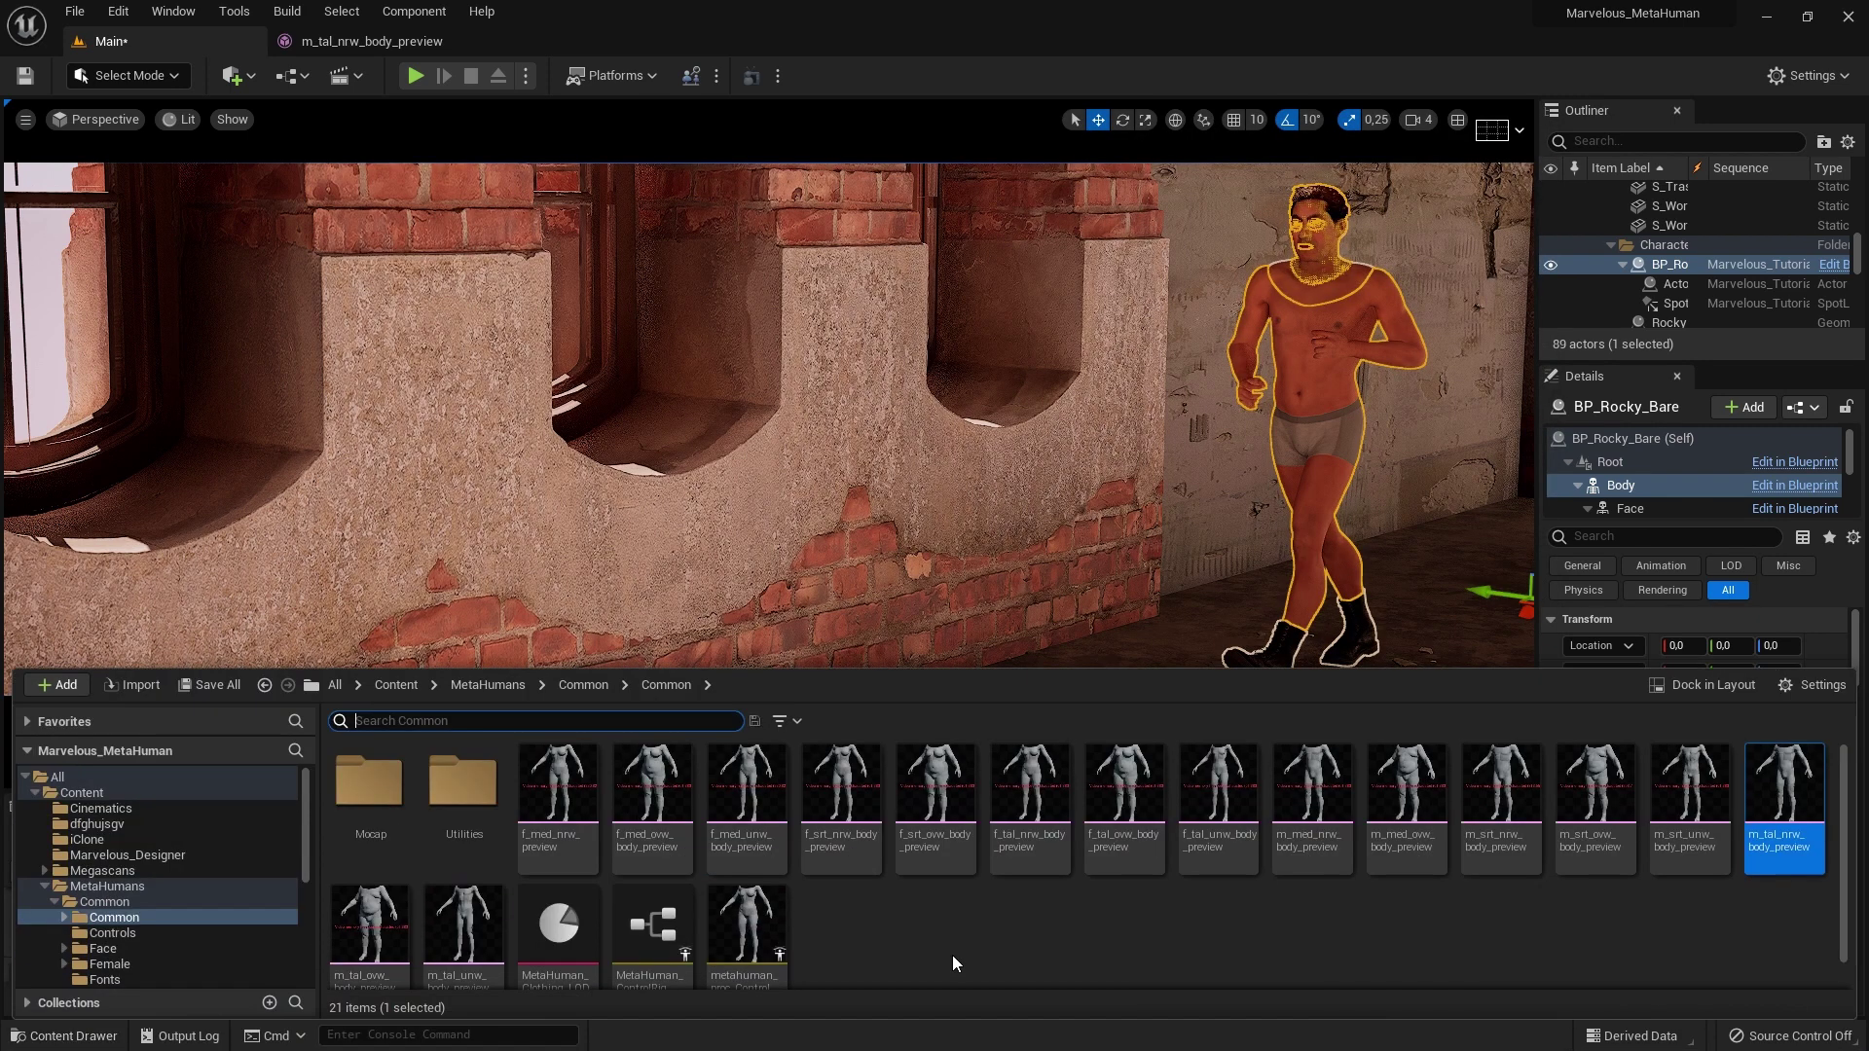
left_click(397, 685)
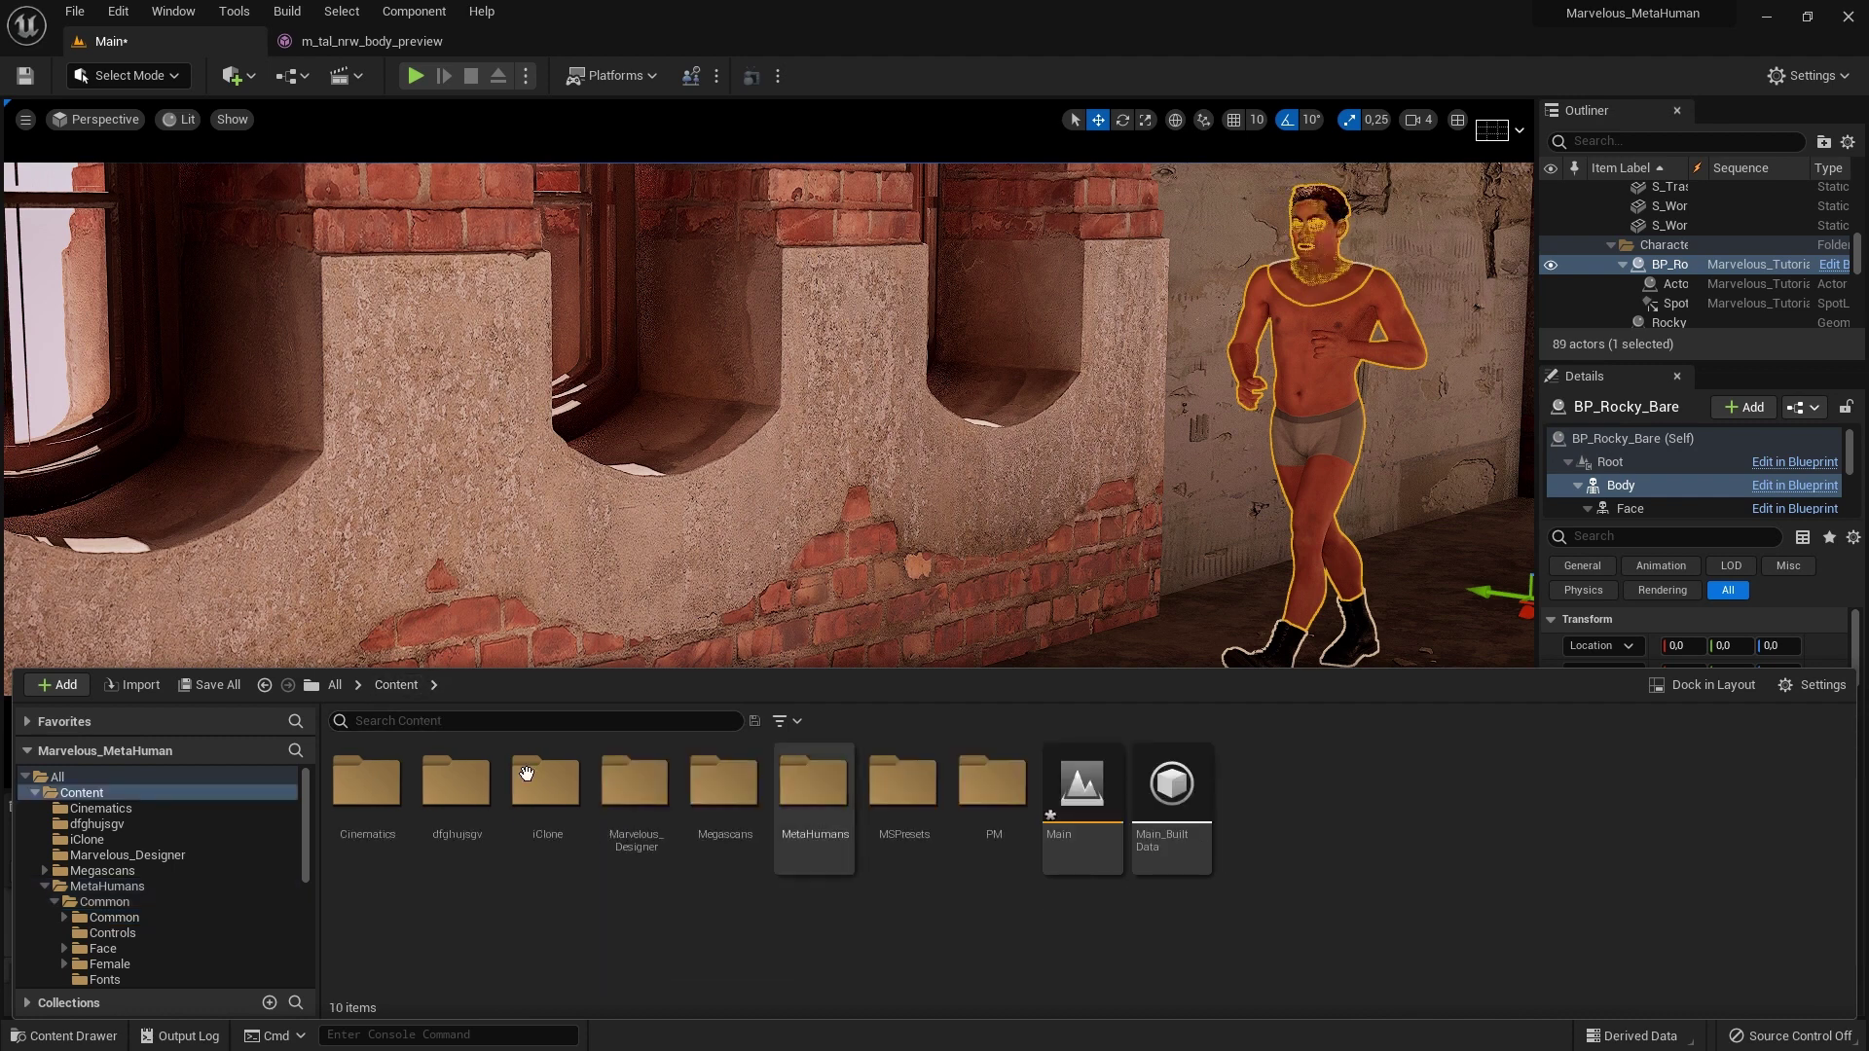
right_click(693, 931)
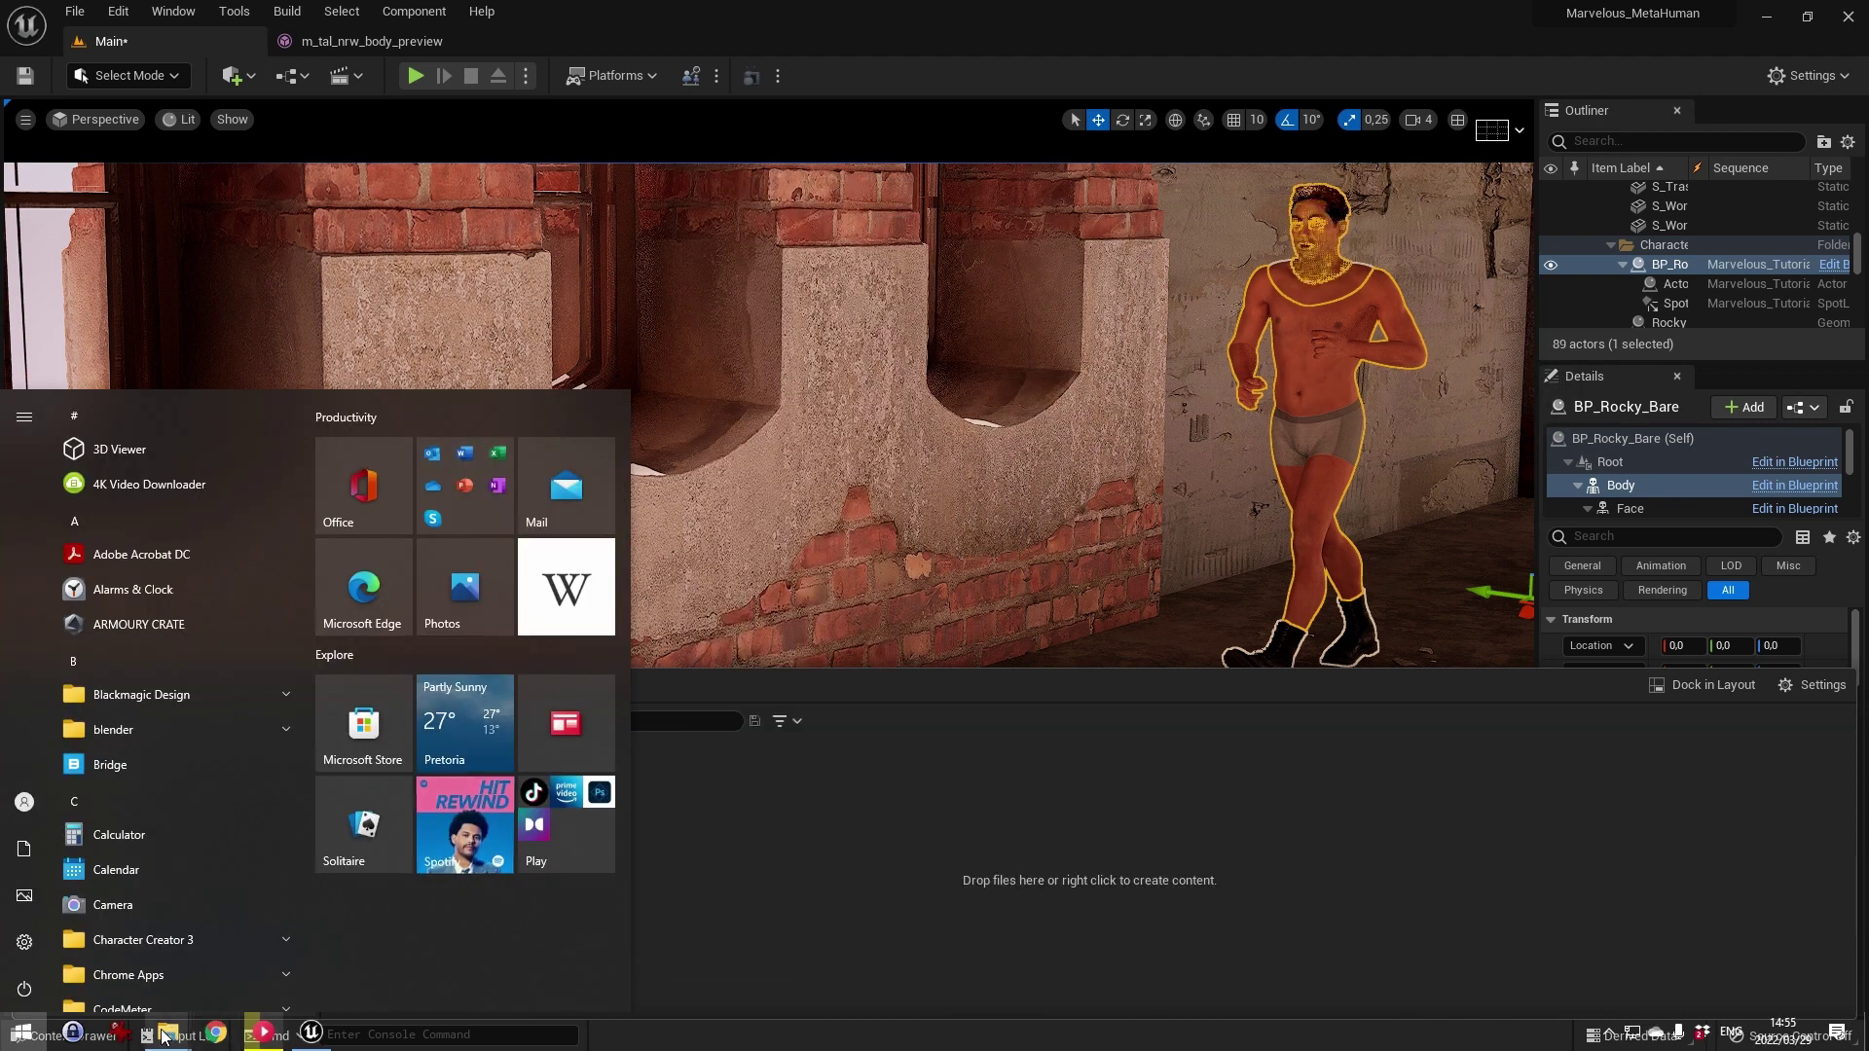
mouse_move(168, 1032)
left_click(97, 935)
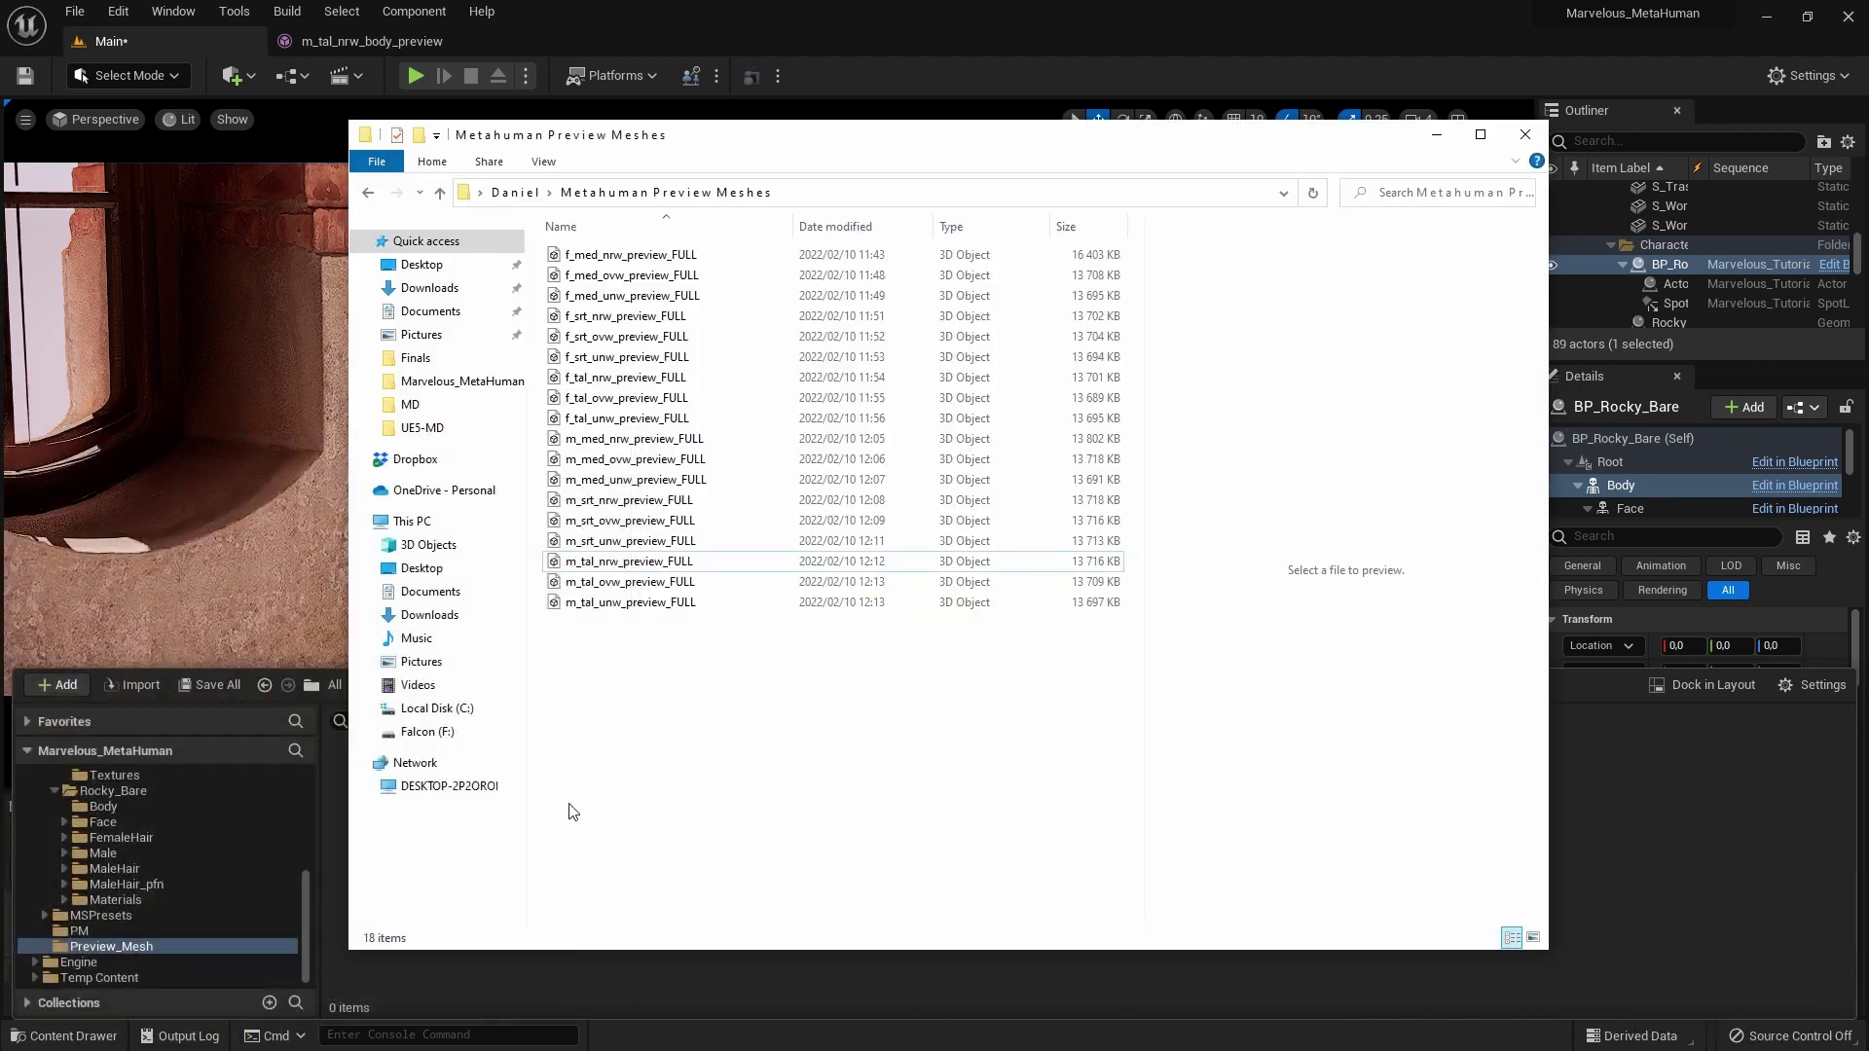
left_click_drag(1008, 146, 1566, 152)
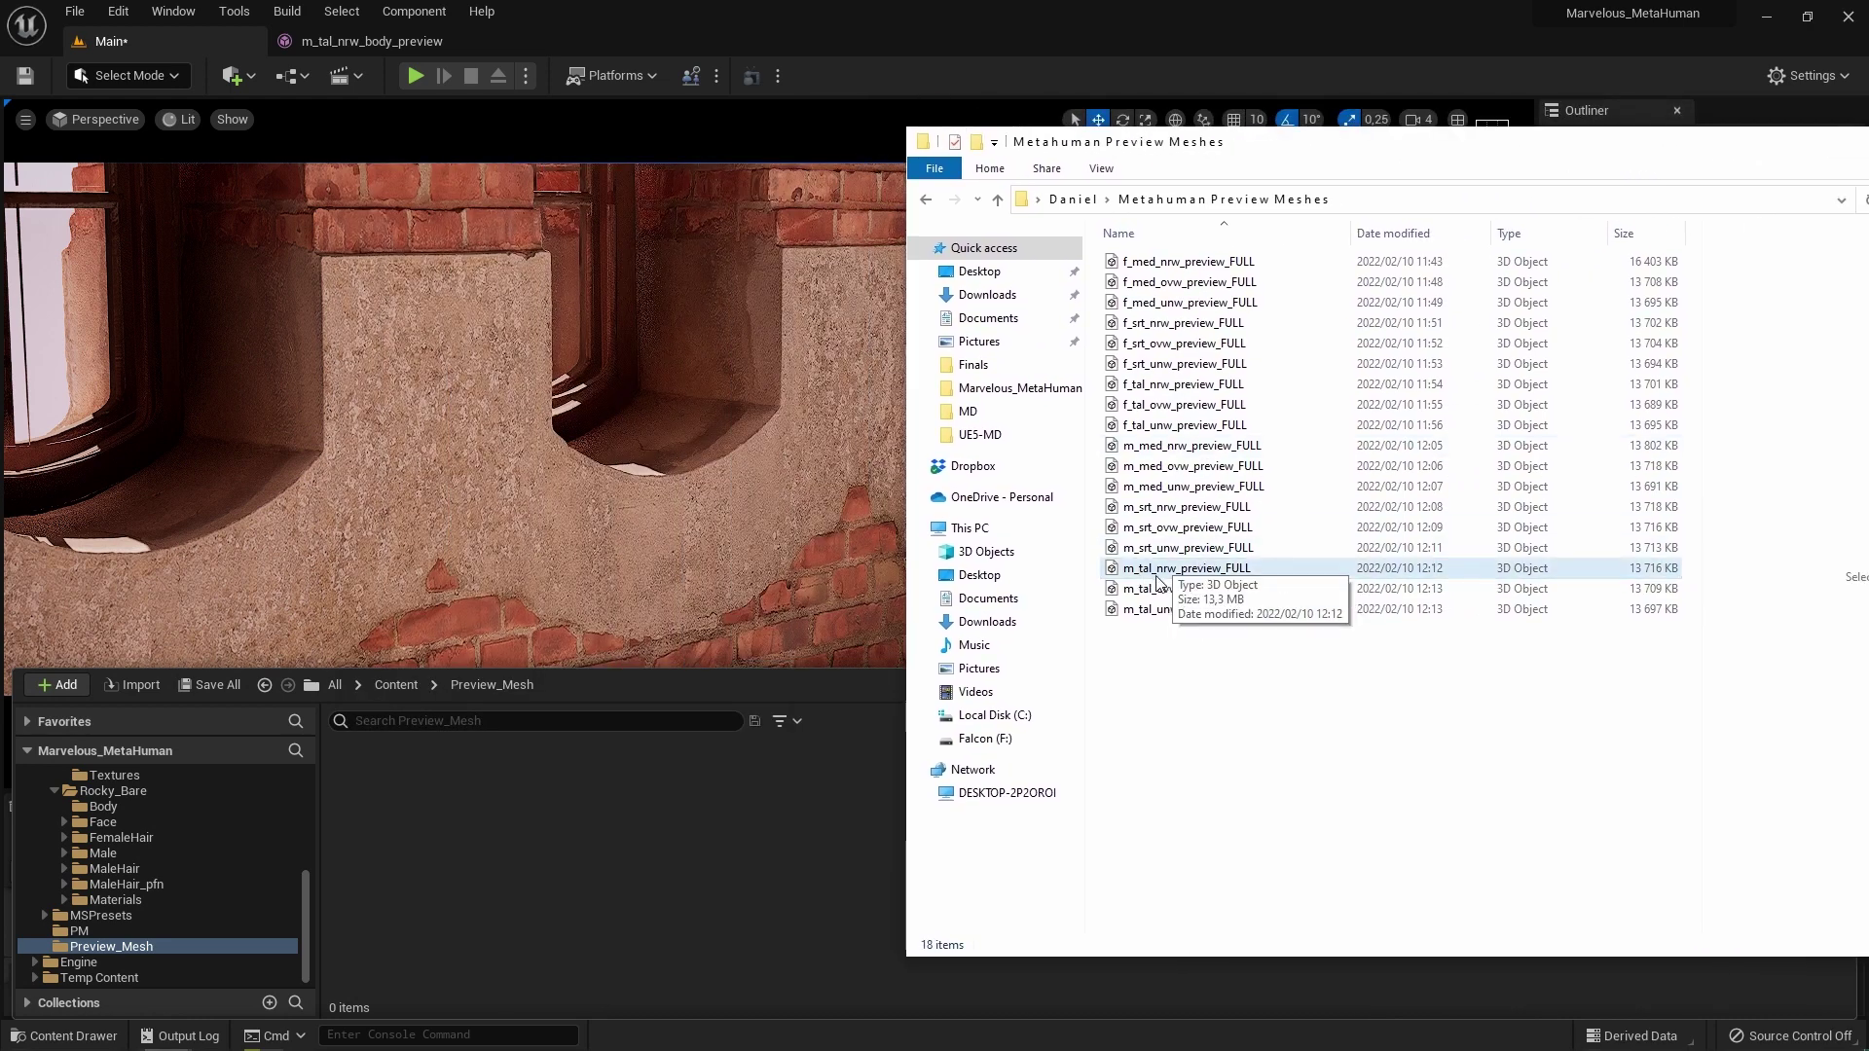
left_click(1204, 572)
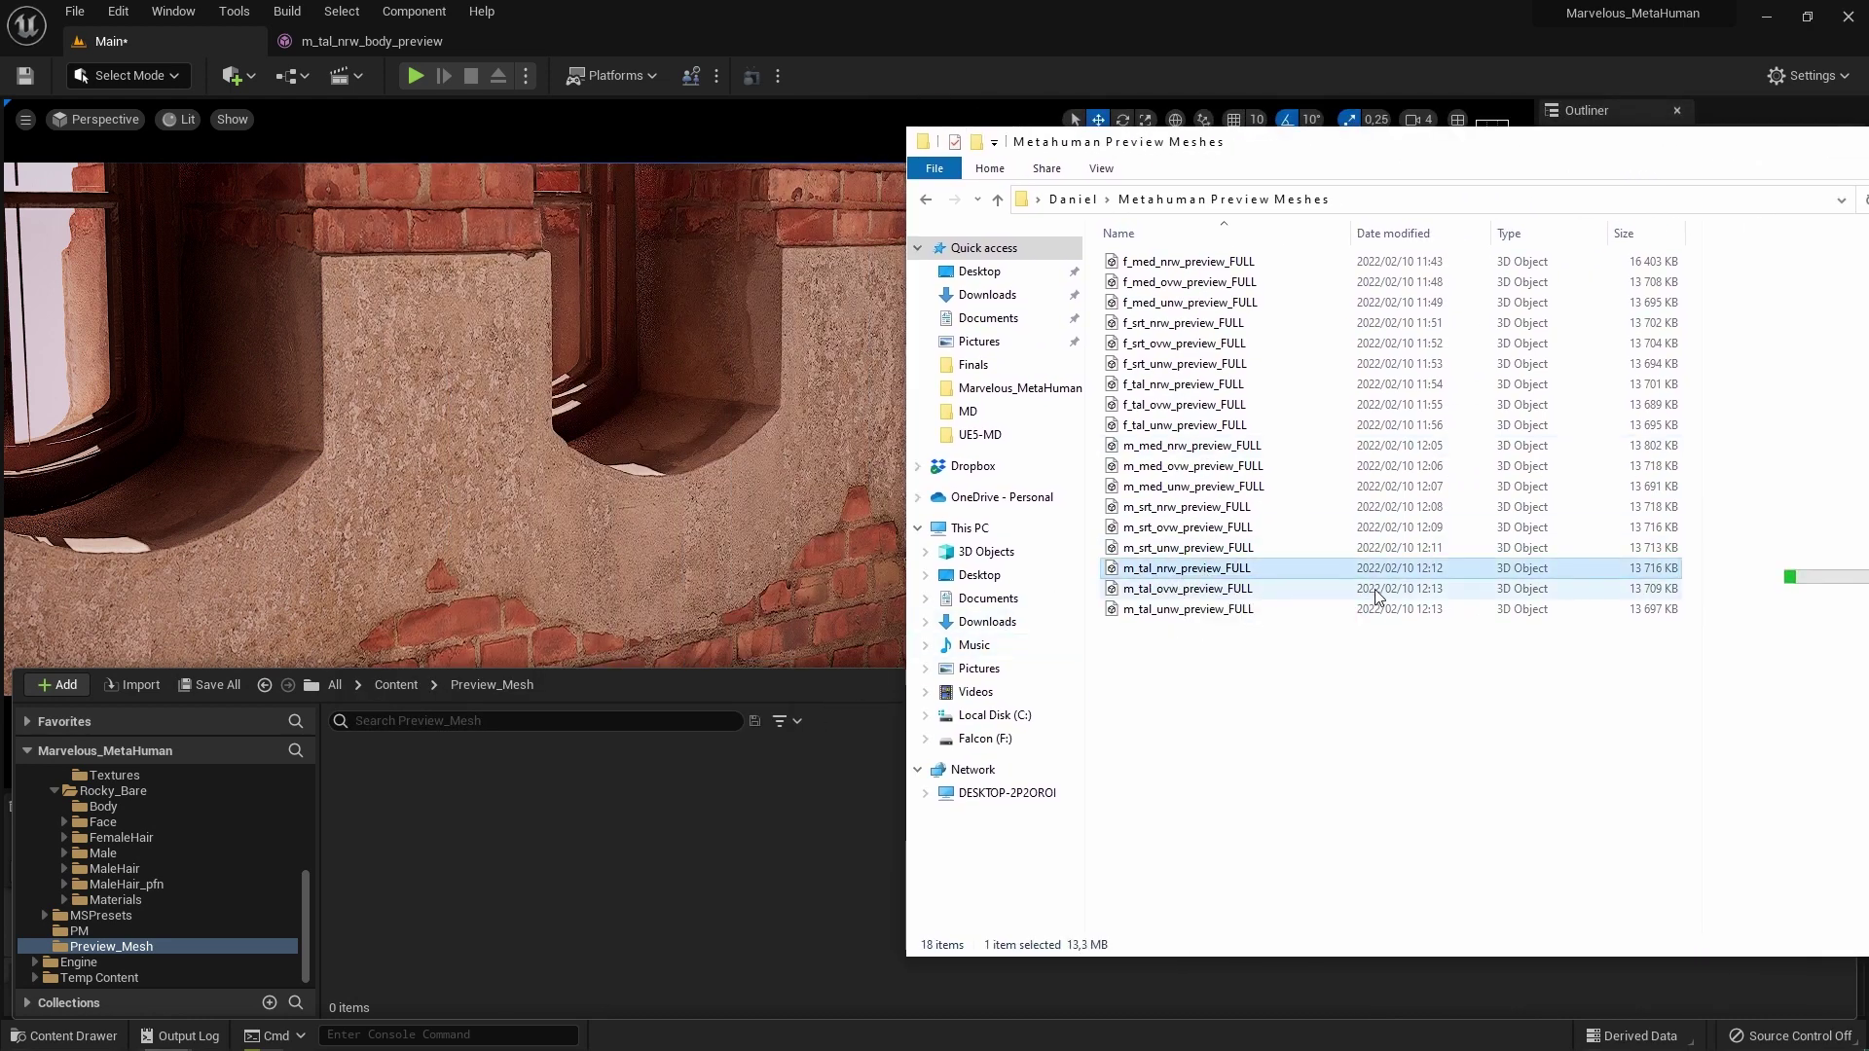
left_click_drag(600, 864, 1108, 868)
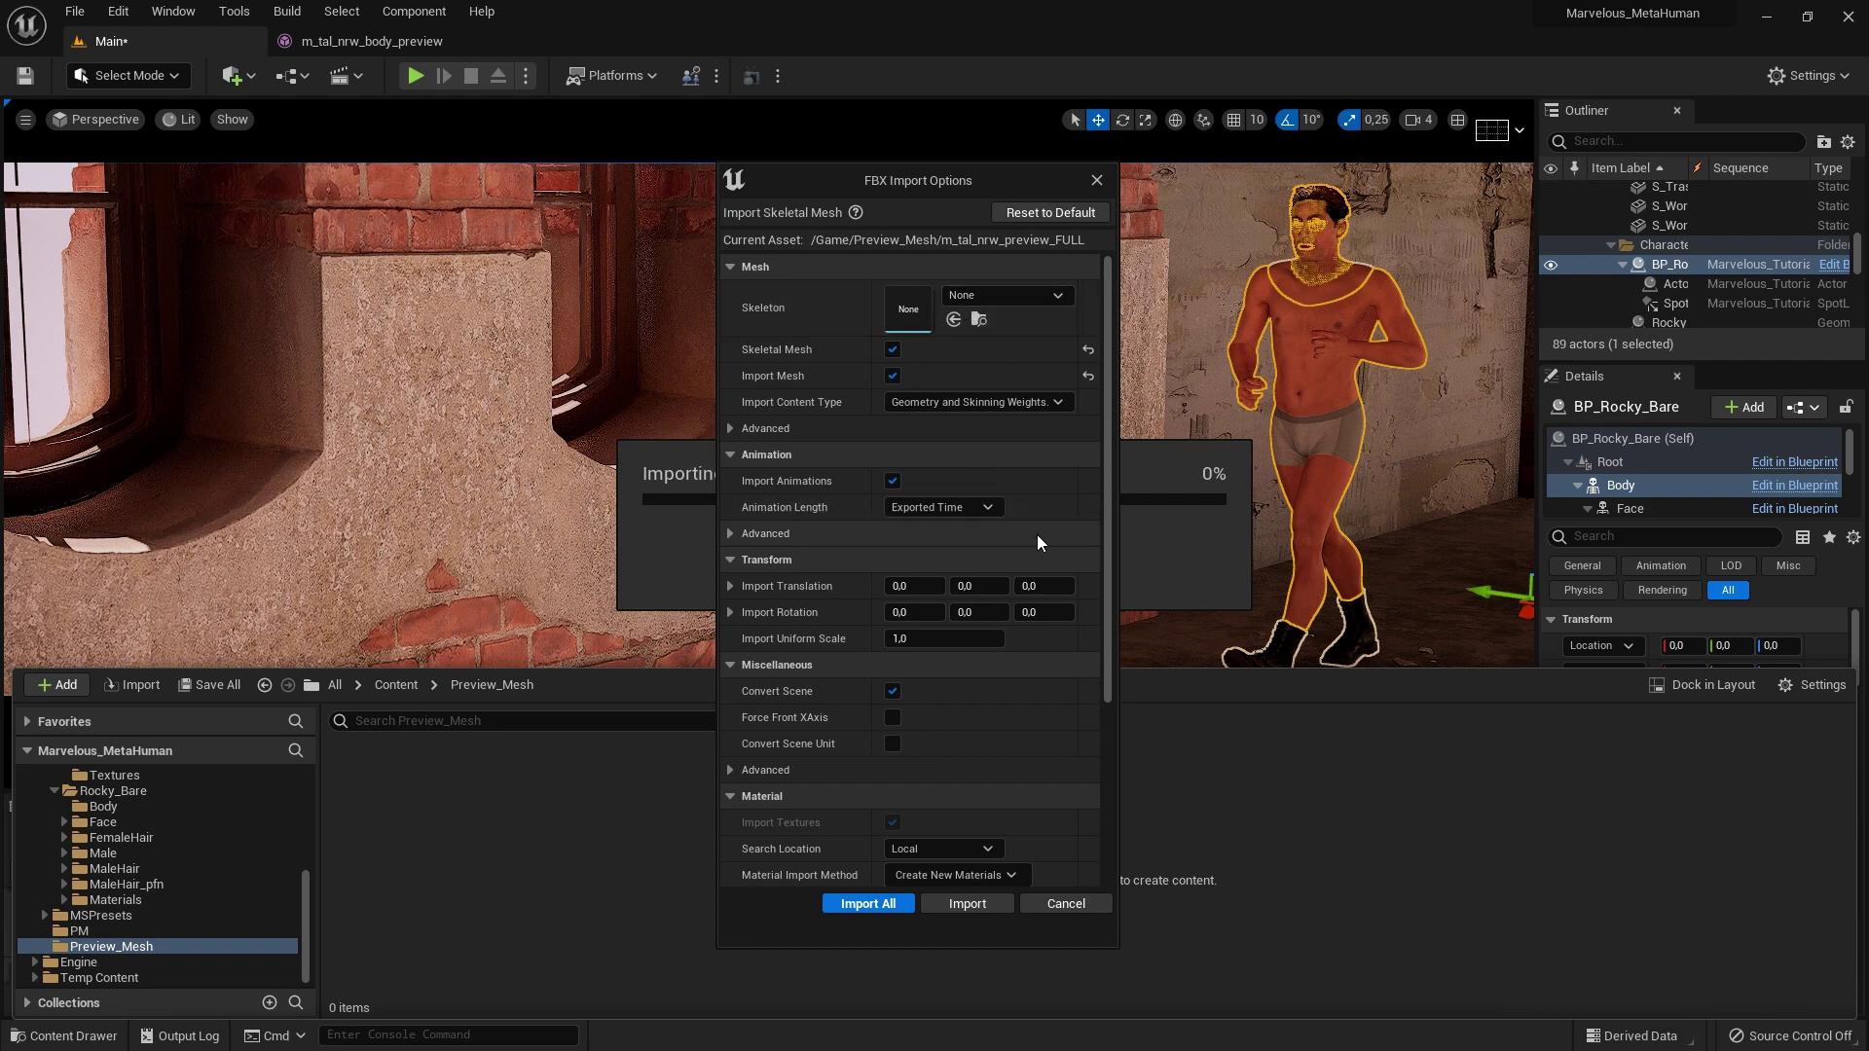
Step: Import the FBX with metahuman_base_skel as its skeleton
left_click(989, 295)
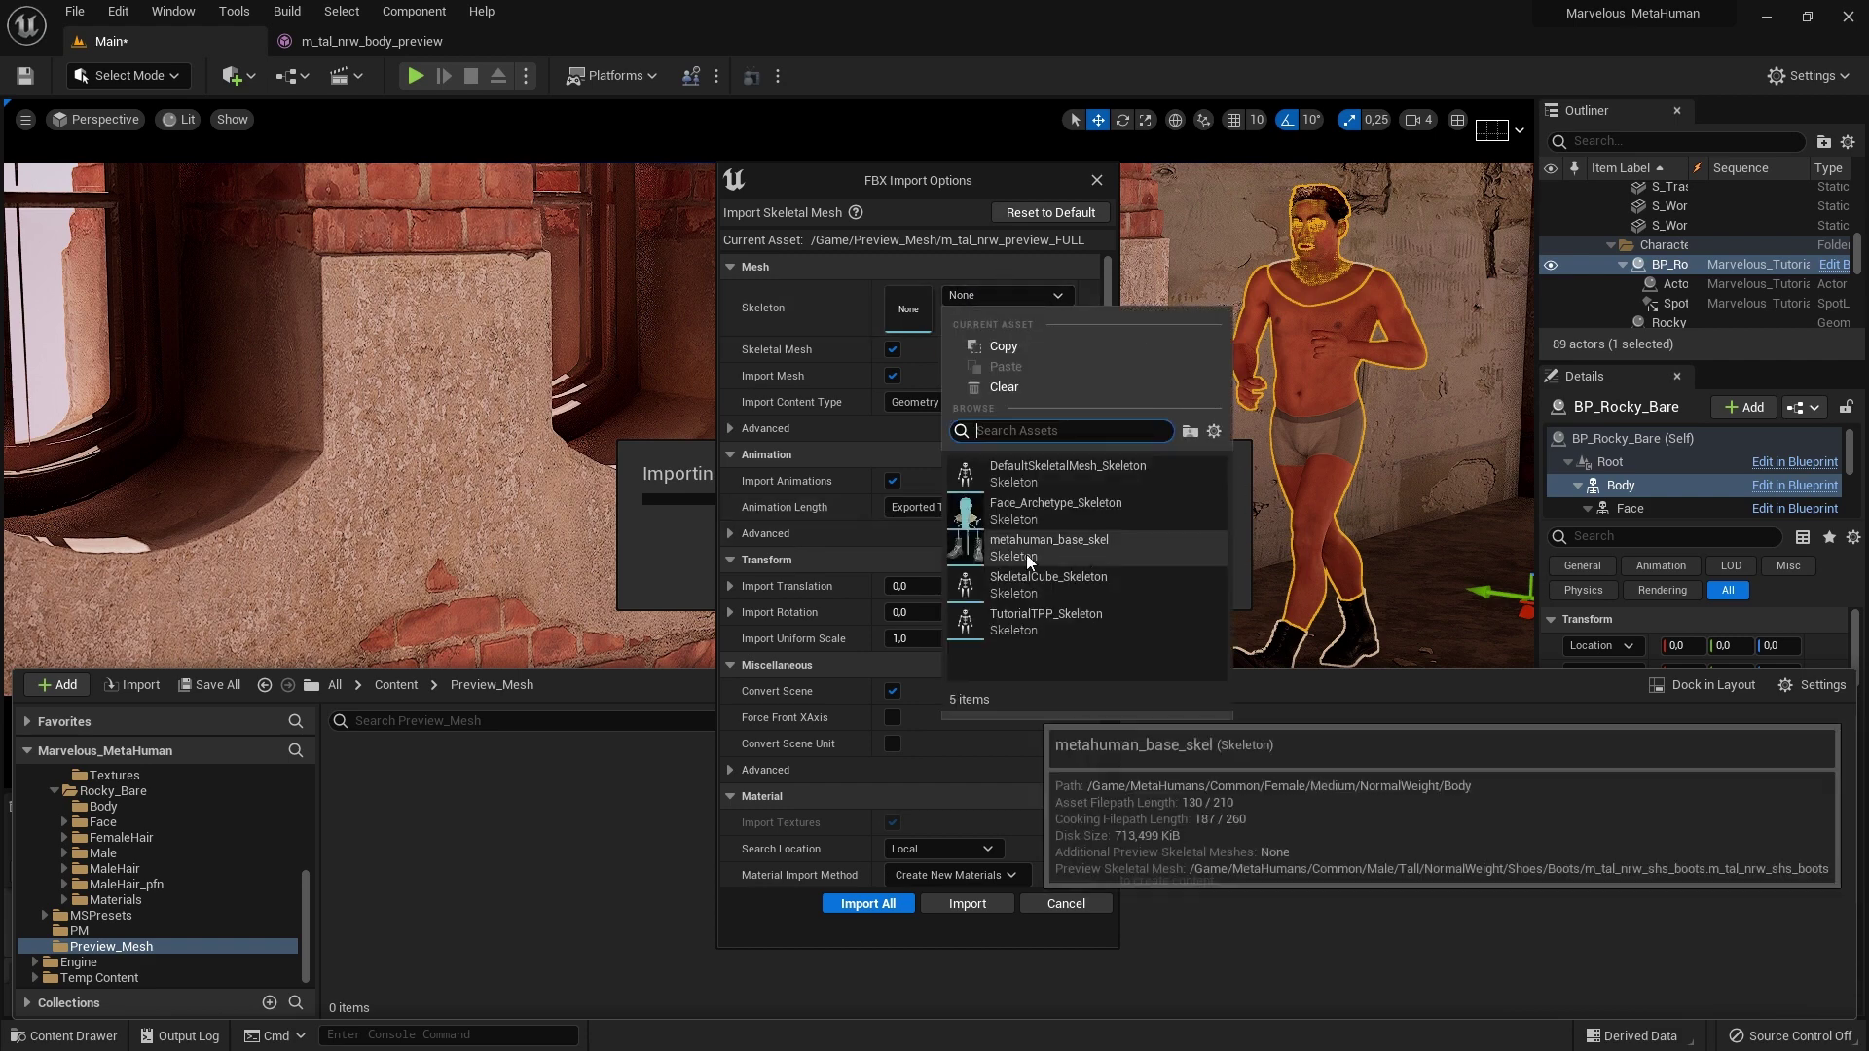
left_click(1066, 551)
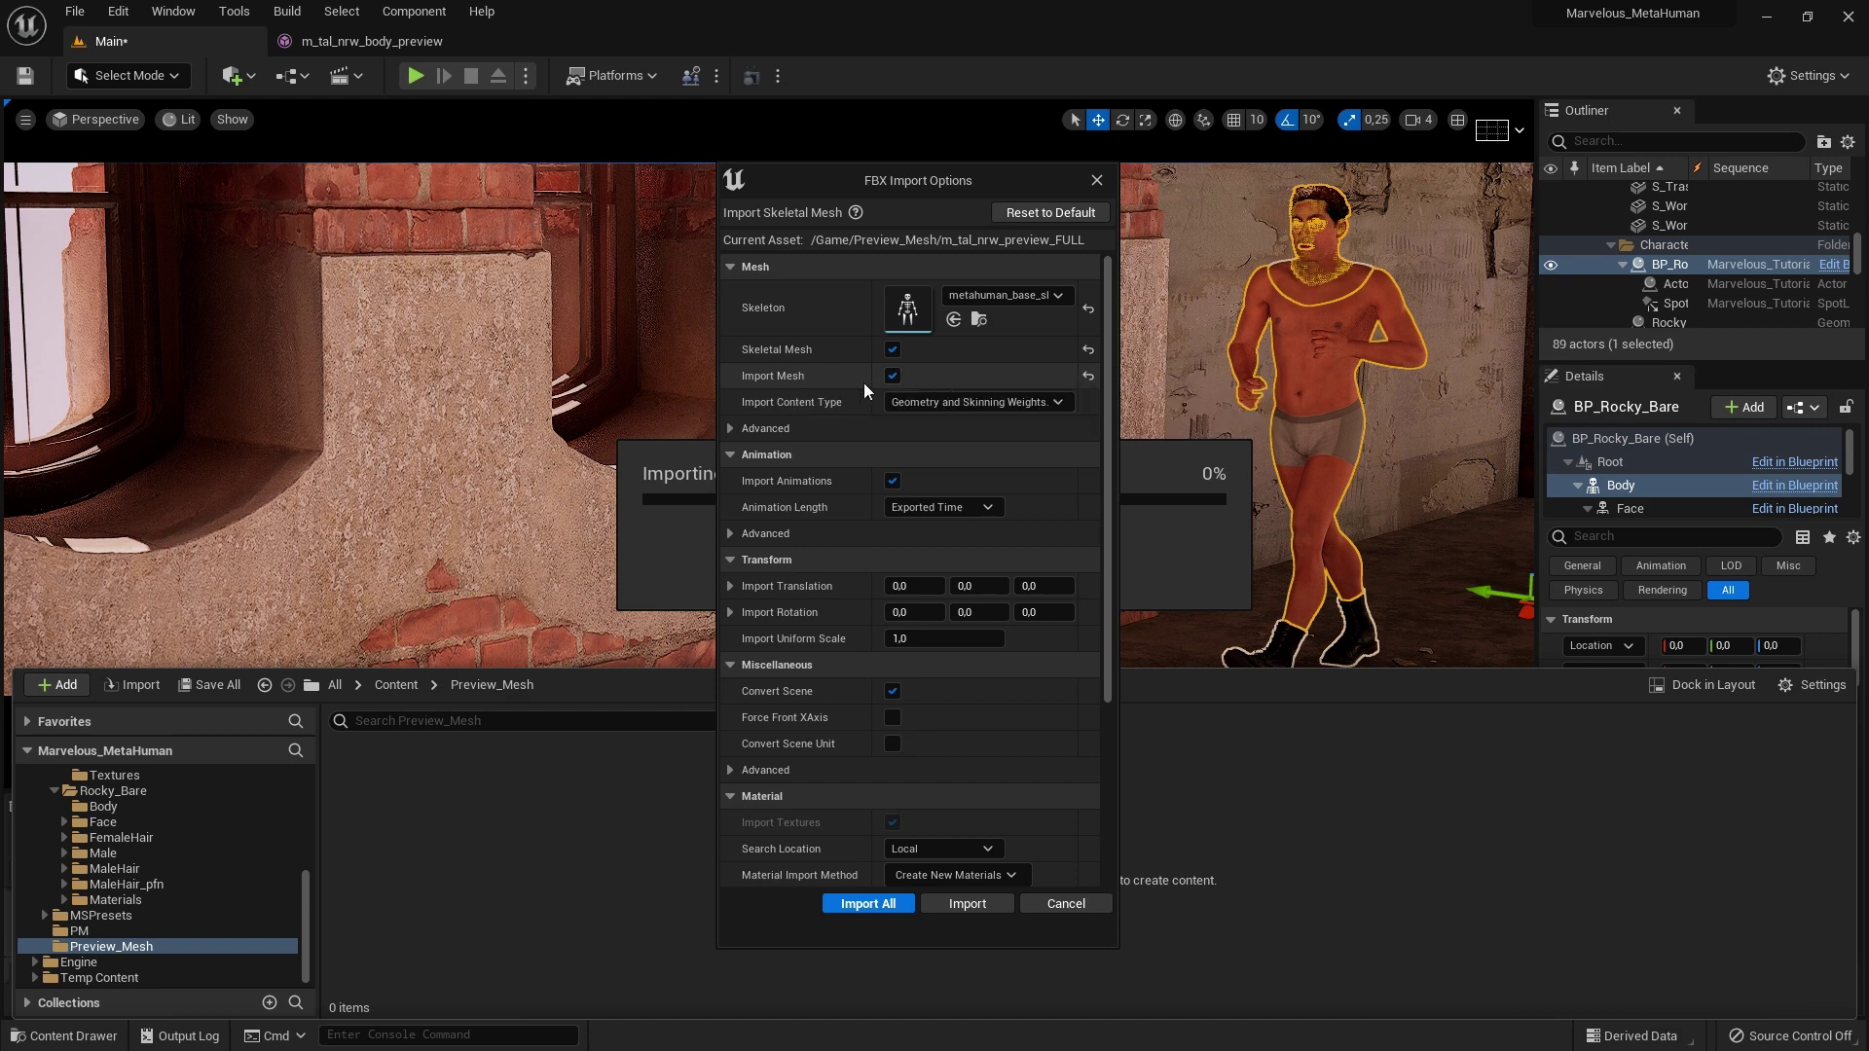
scroll(970, 599, "down", 5)
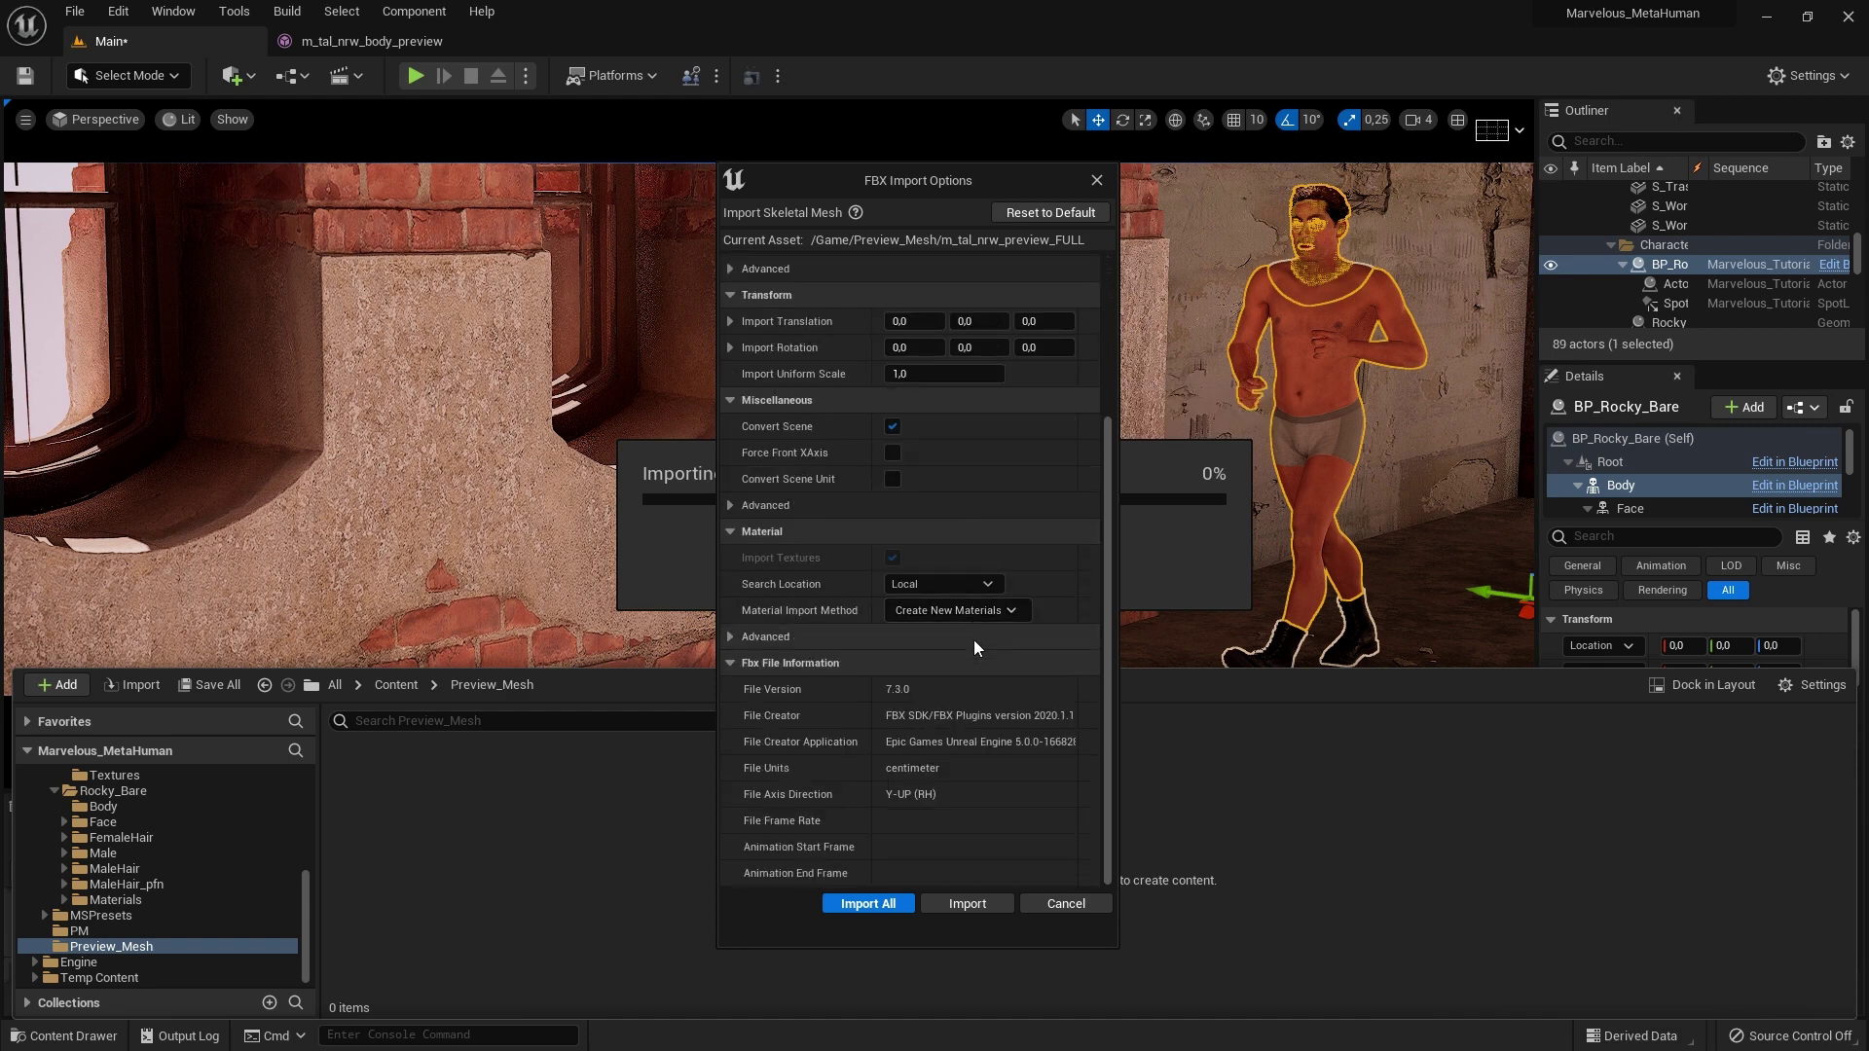
scroll(975, 662, "up", 5)
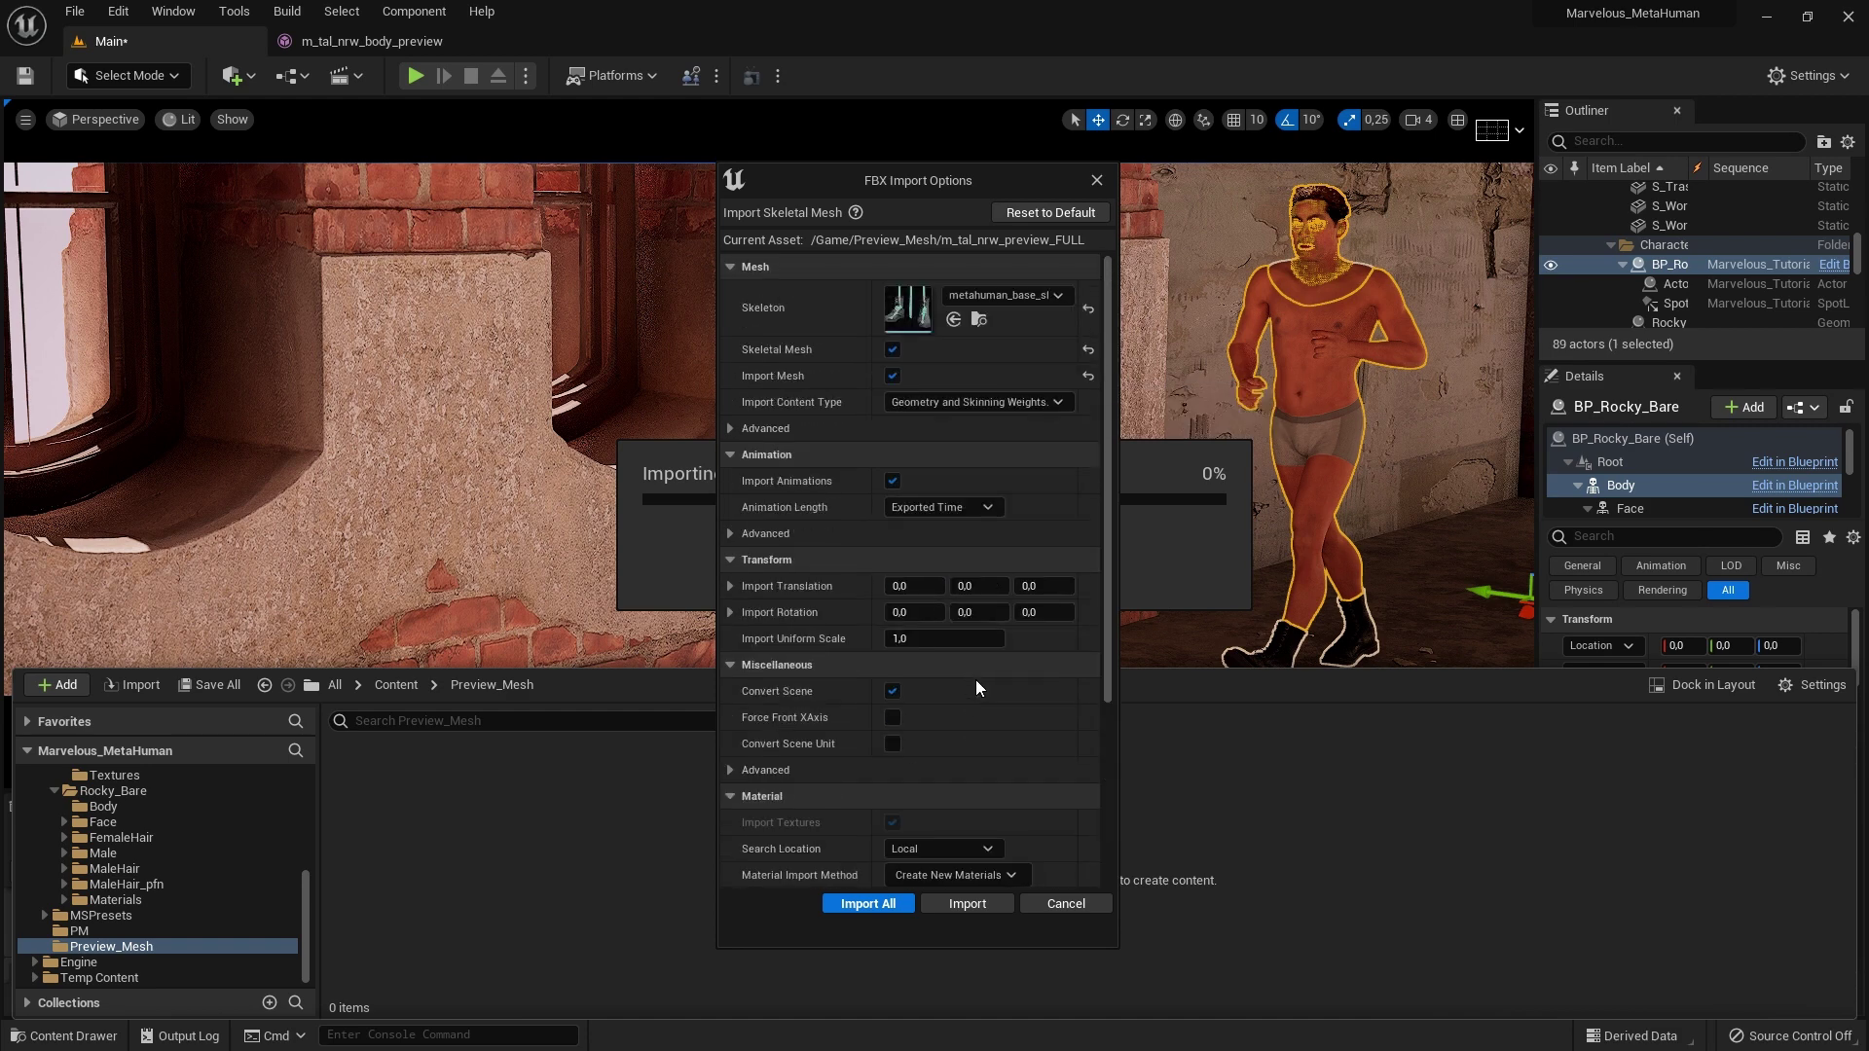
left_click(984, 908)
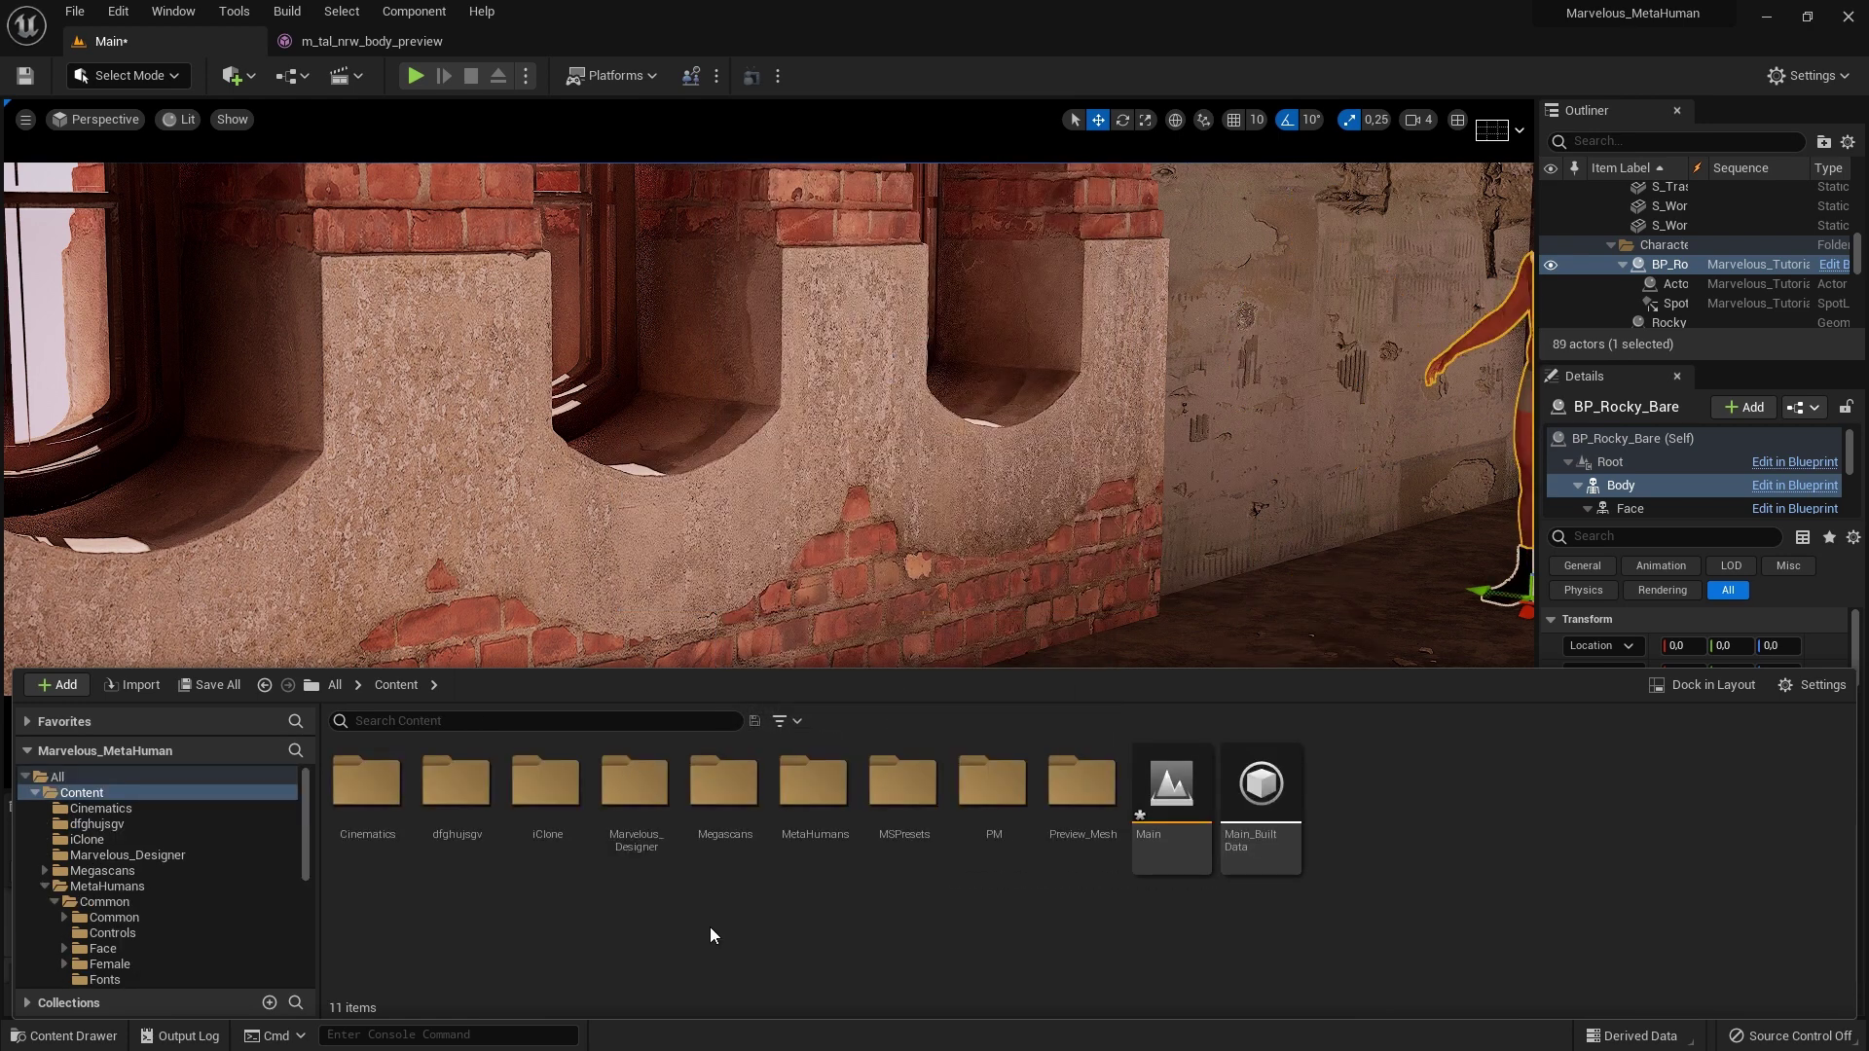
Step: Check the imported assets in Preview_Mesh, then go back up to the Content folder
double_click(1082, 784)
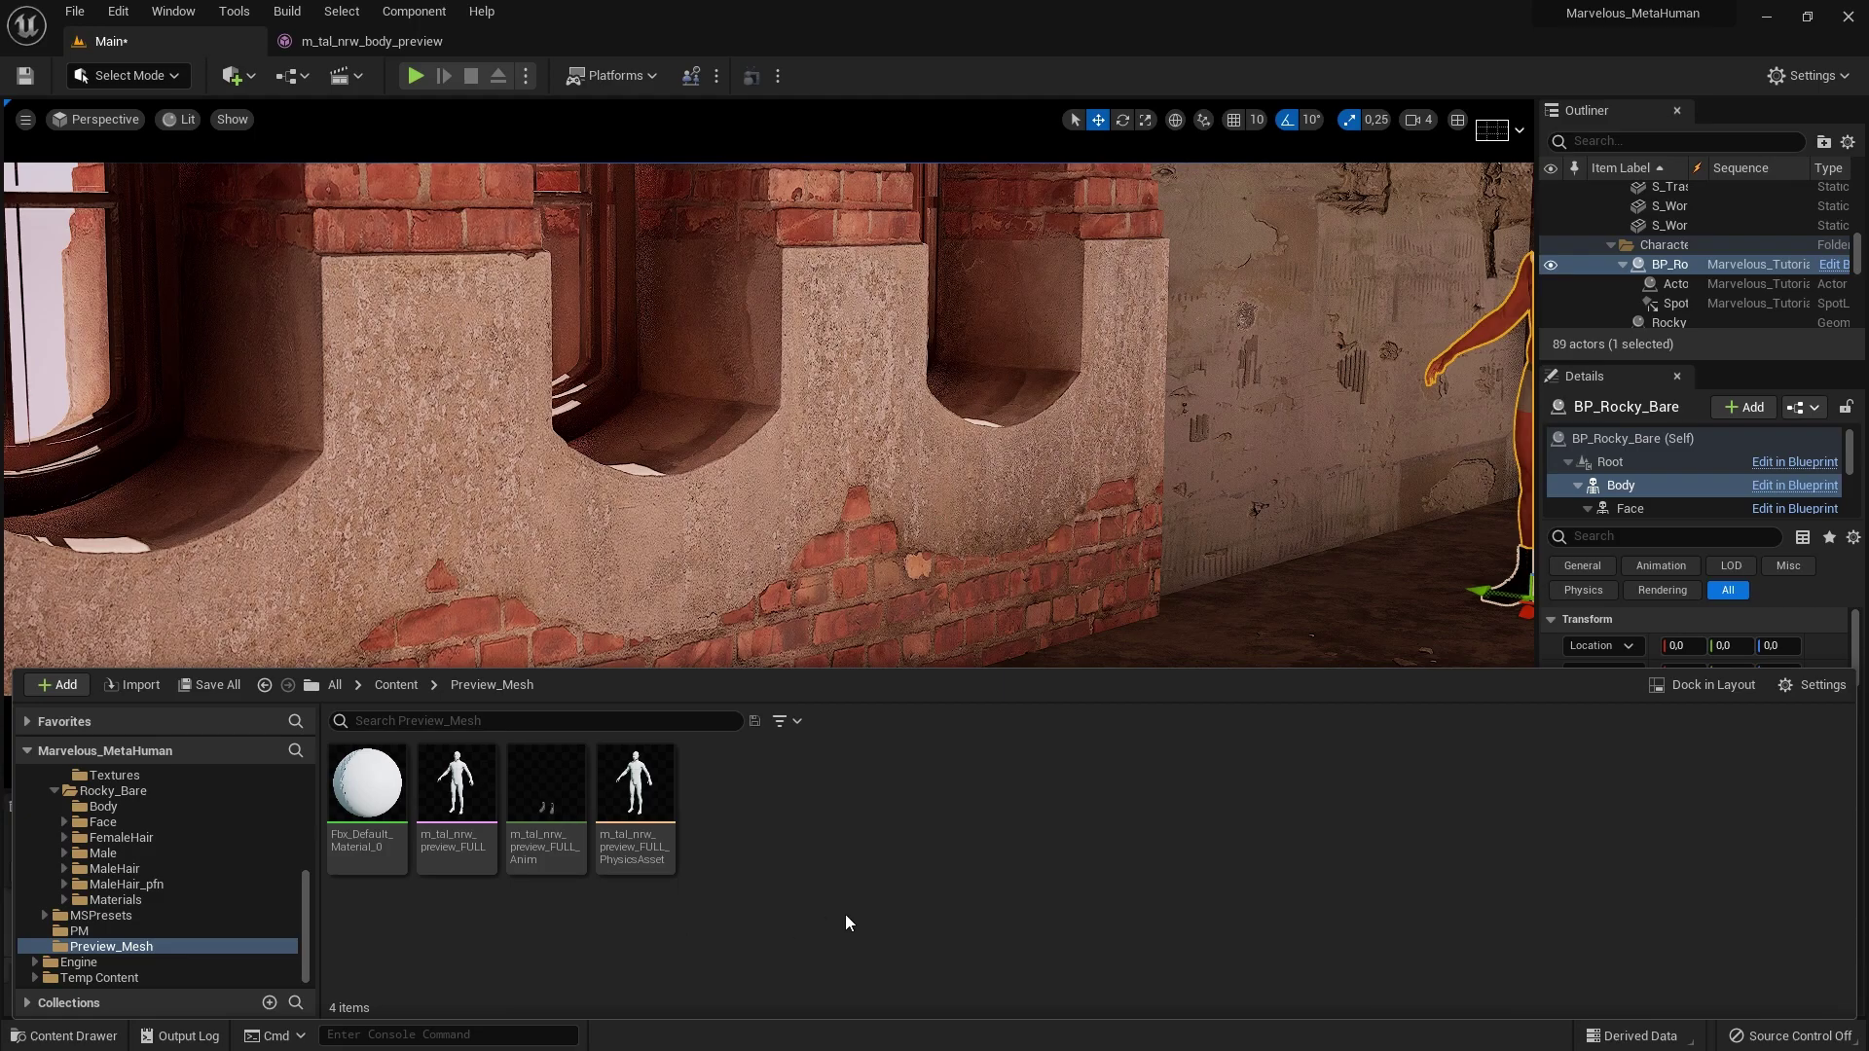
key("alt+Left")
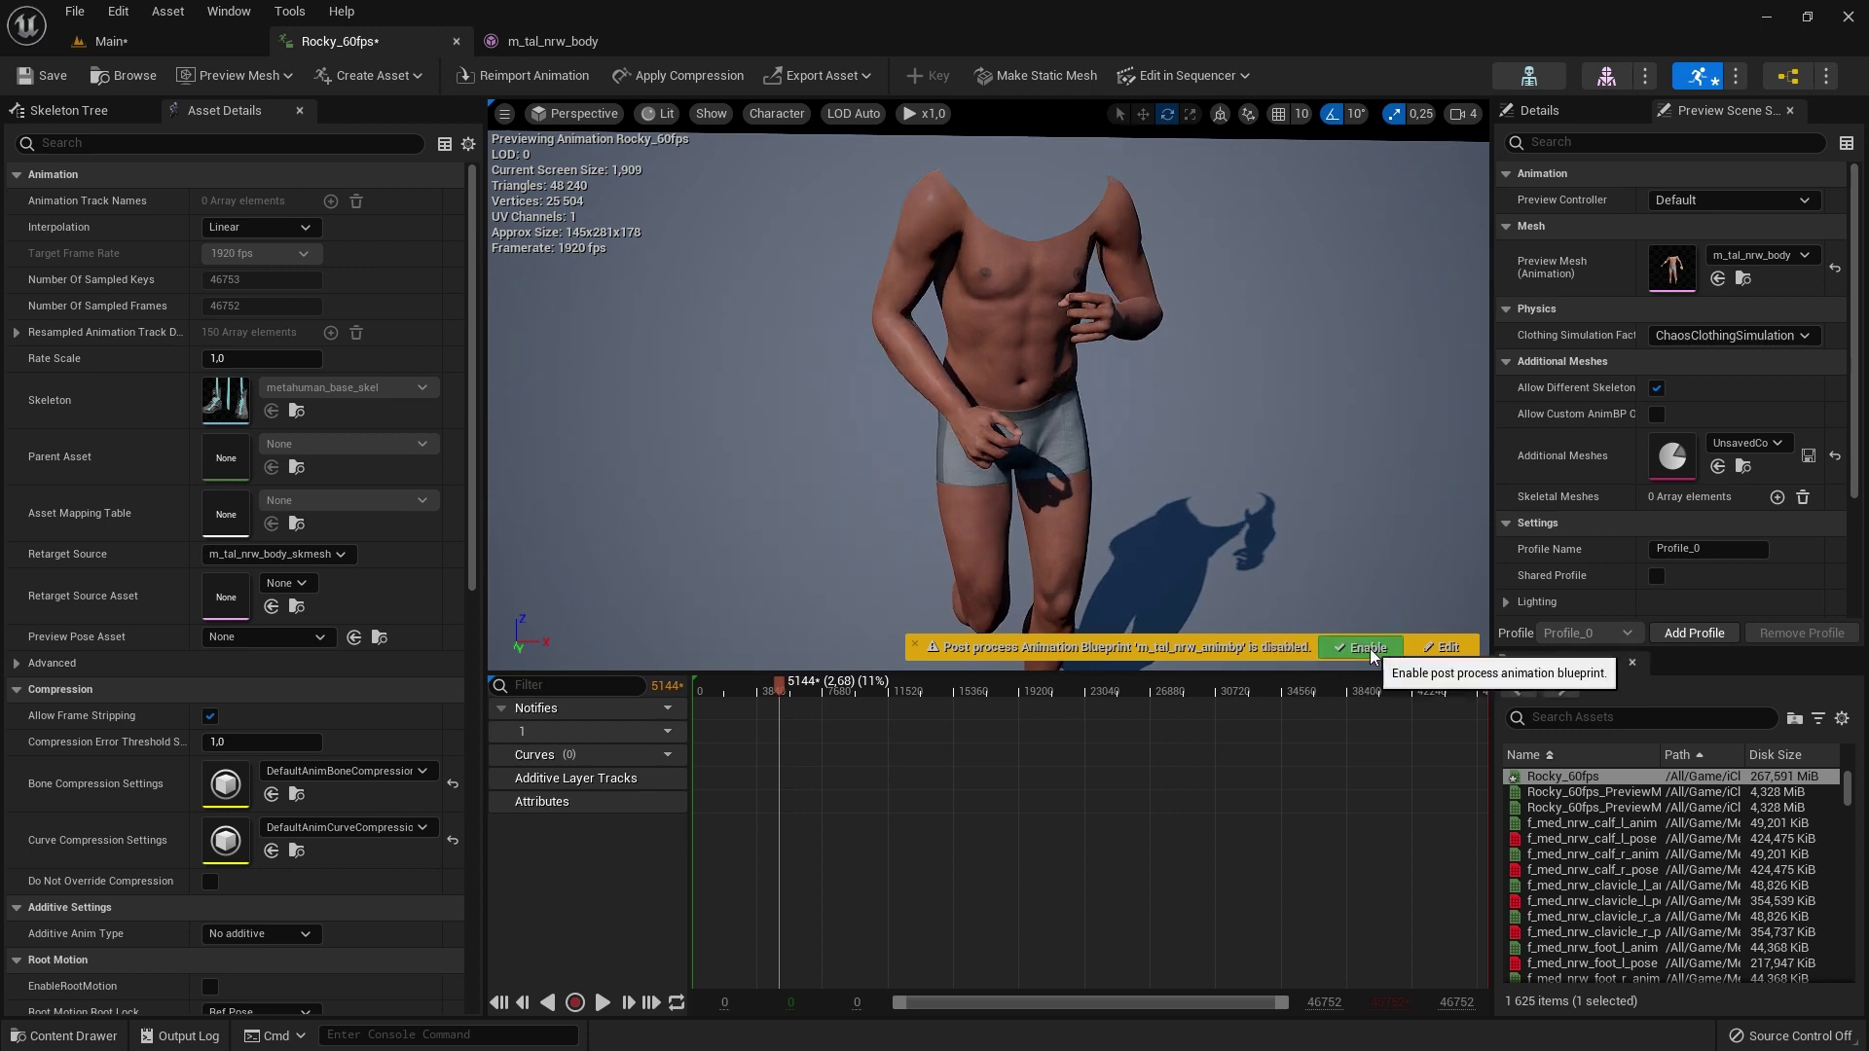
Step: Toggle the post-process animation blueprint off and back on while scrubbing the Rocky_60fps run
left_click_drag(801, 687, 791, 687)
left_click(1339, 659)
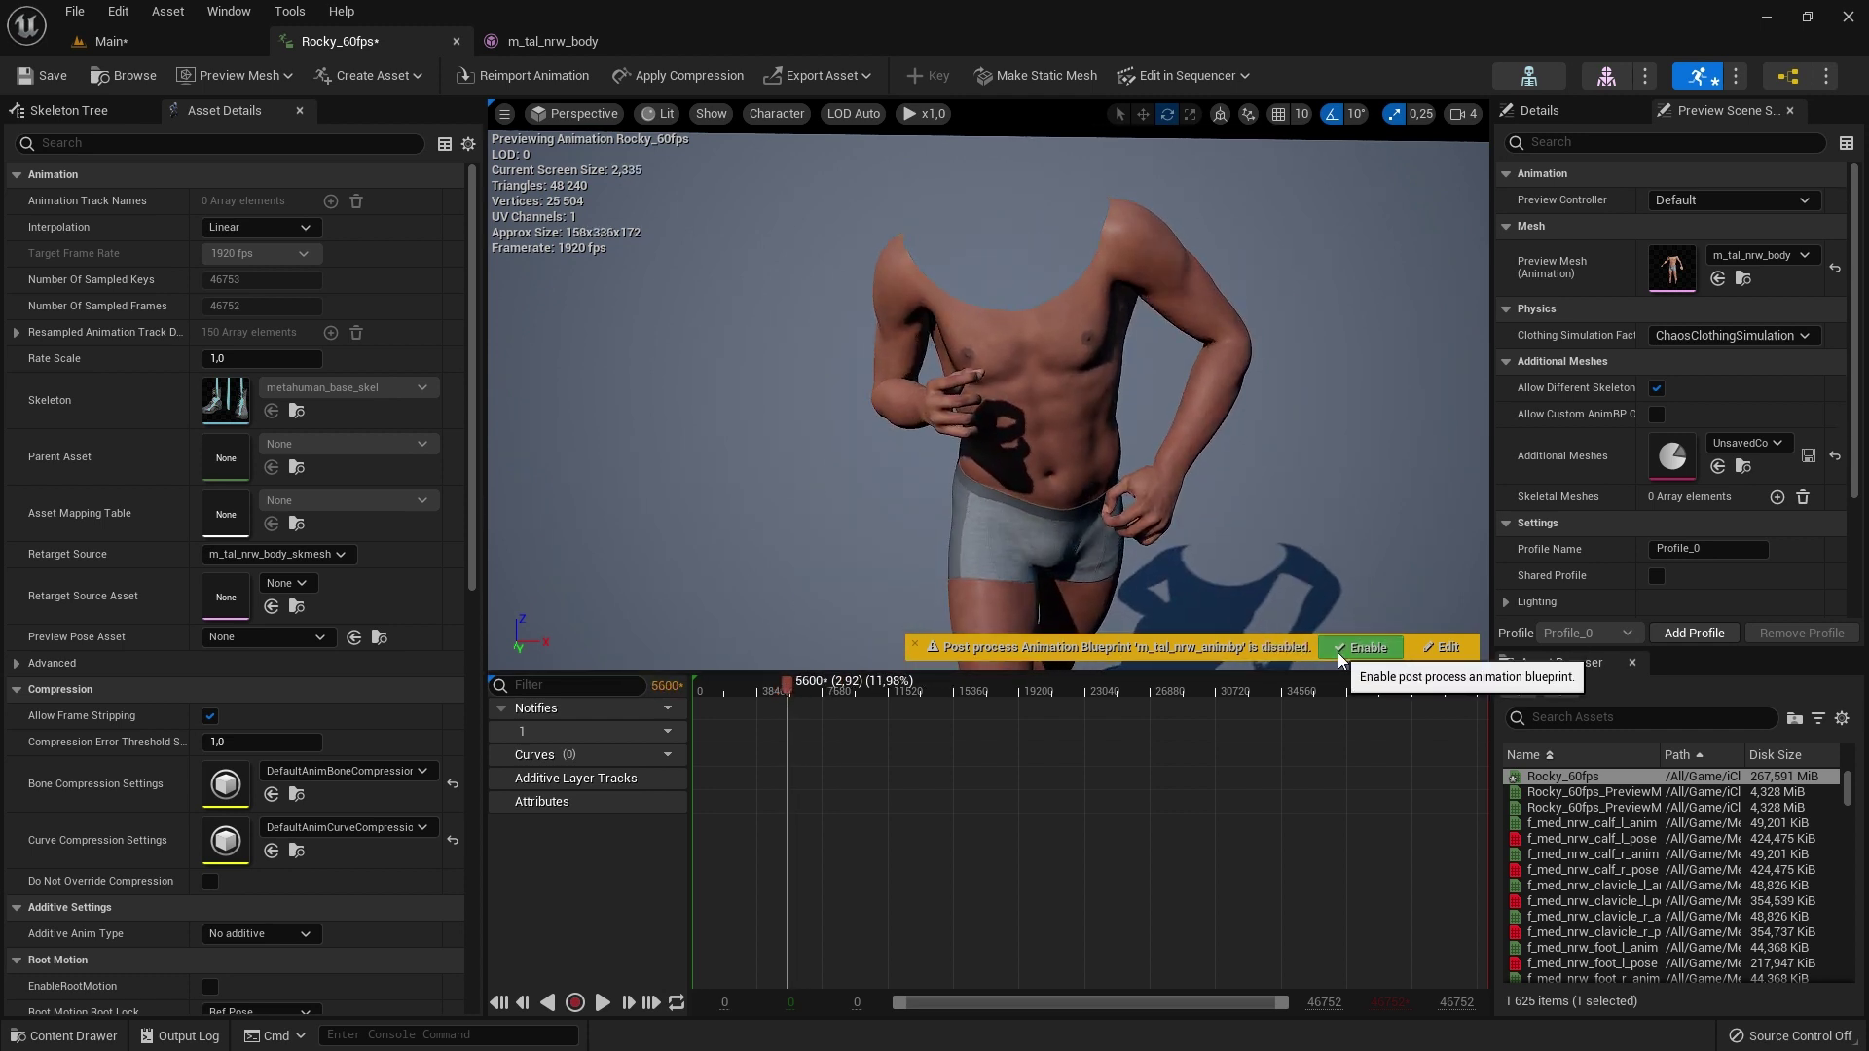
left_click(1361, 648)
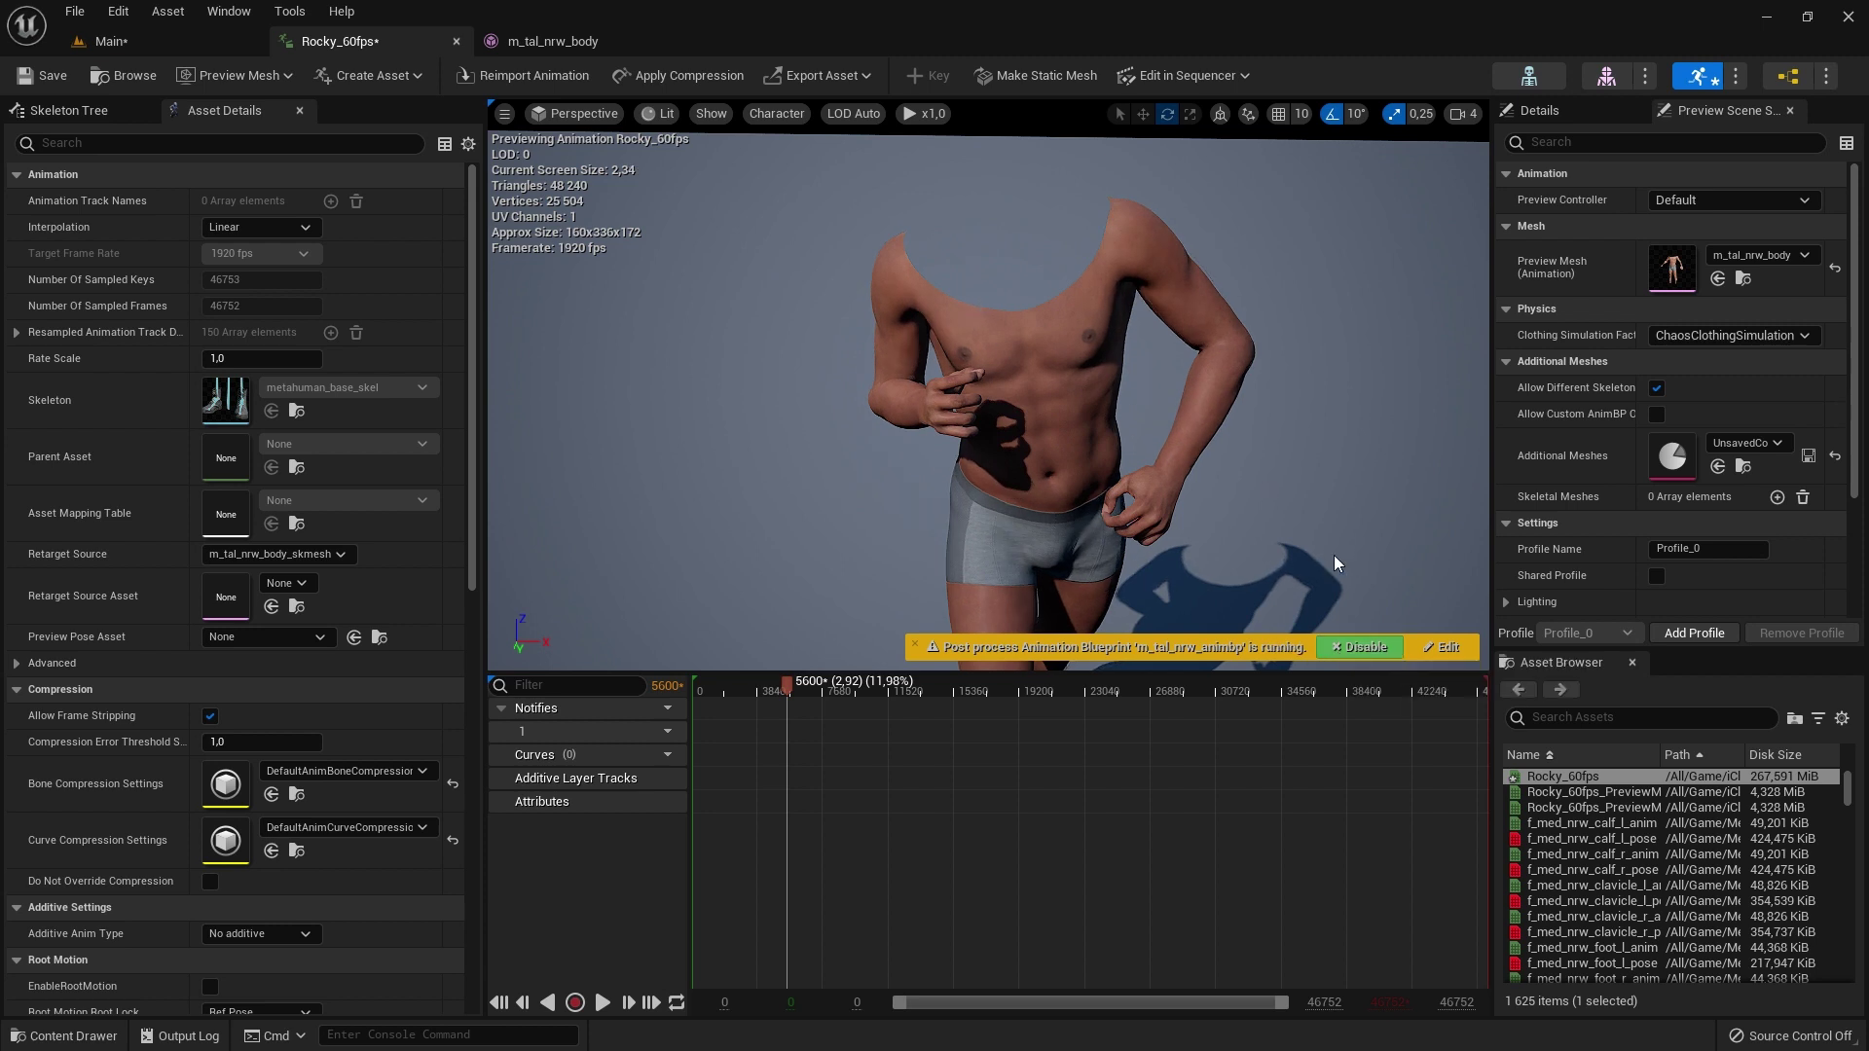
left_click_drag(787, 687, 782, 693)
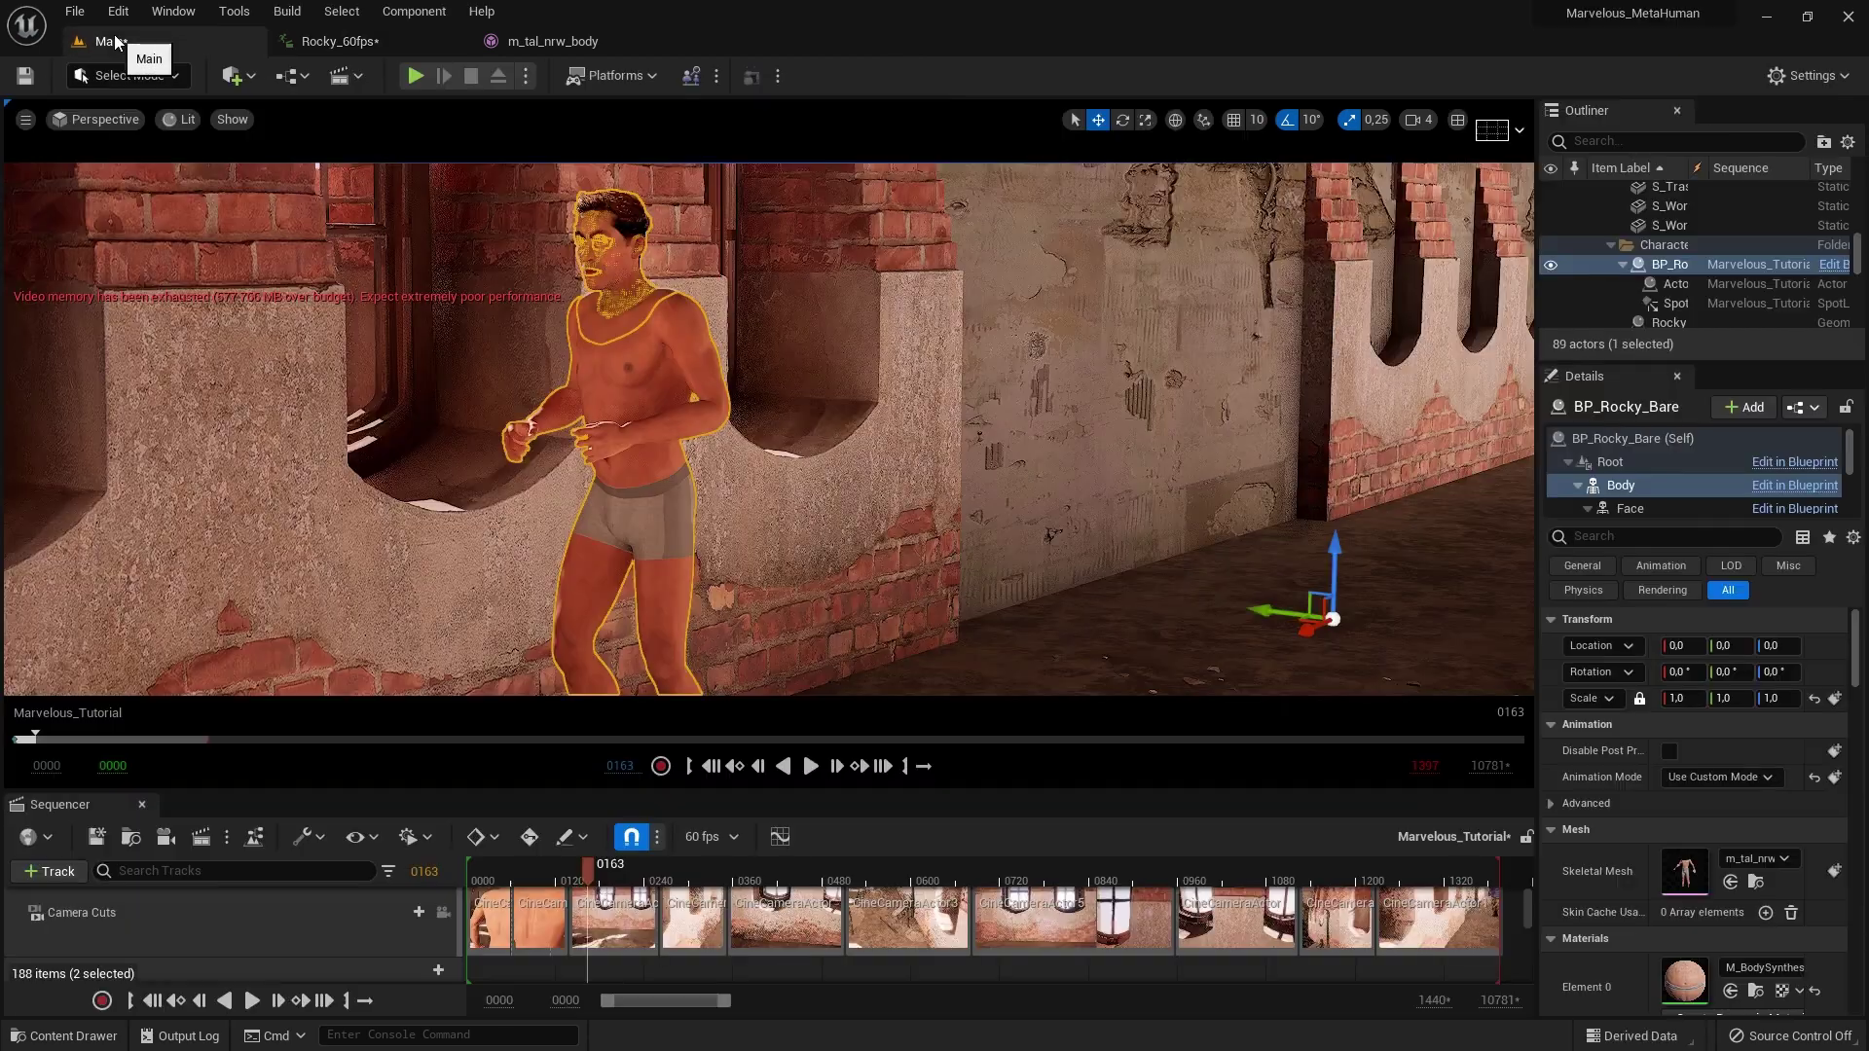
Step: From the Main level, open m_tal_nrw_preview_FULL in the Content > Preview_Mesh folder
left_click(110, 41)
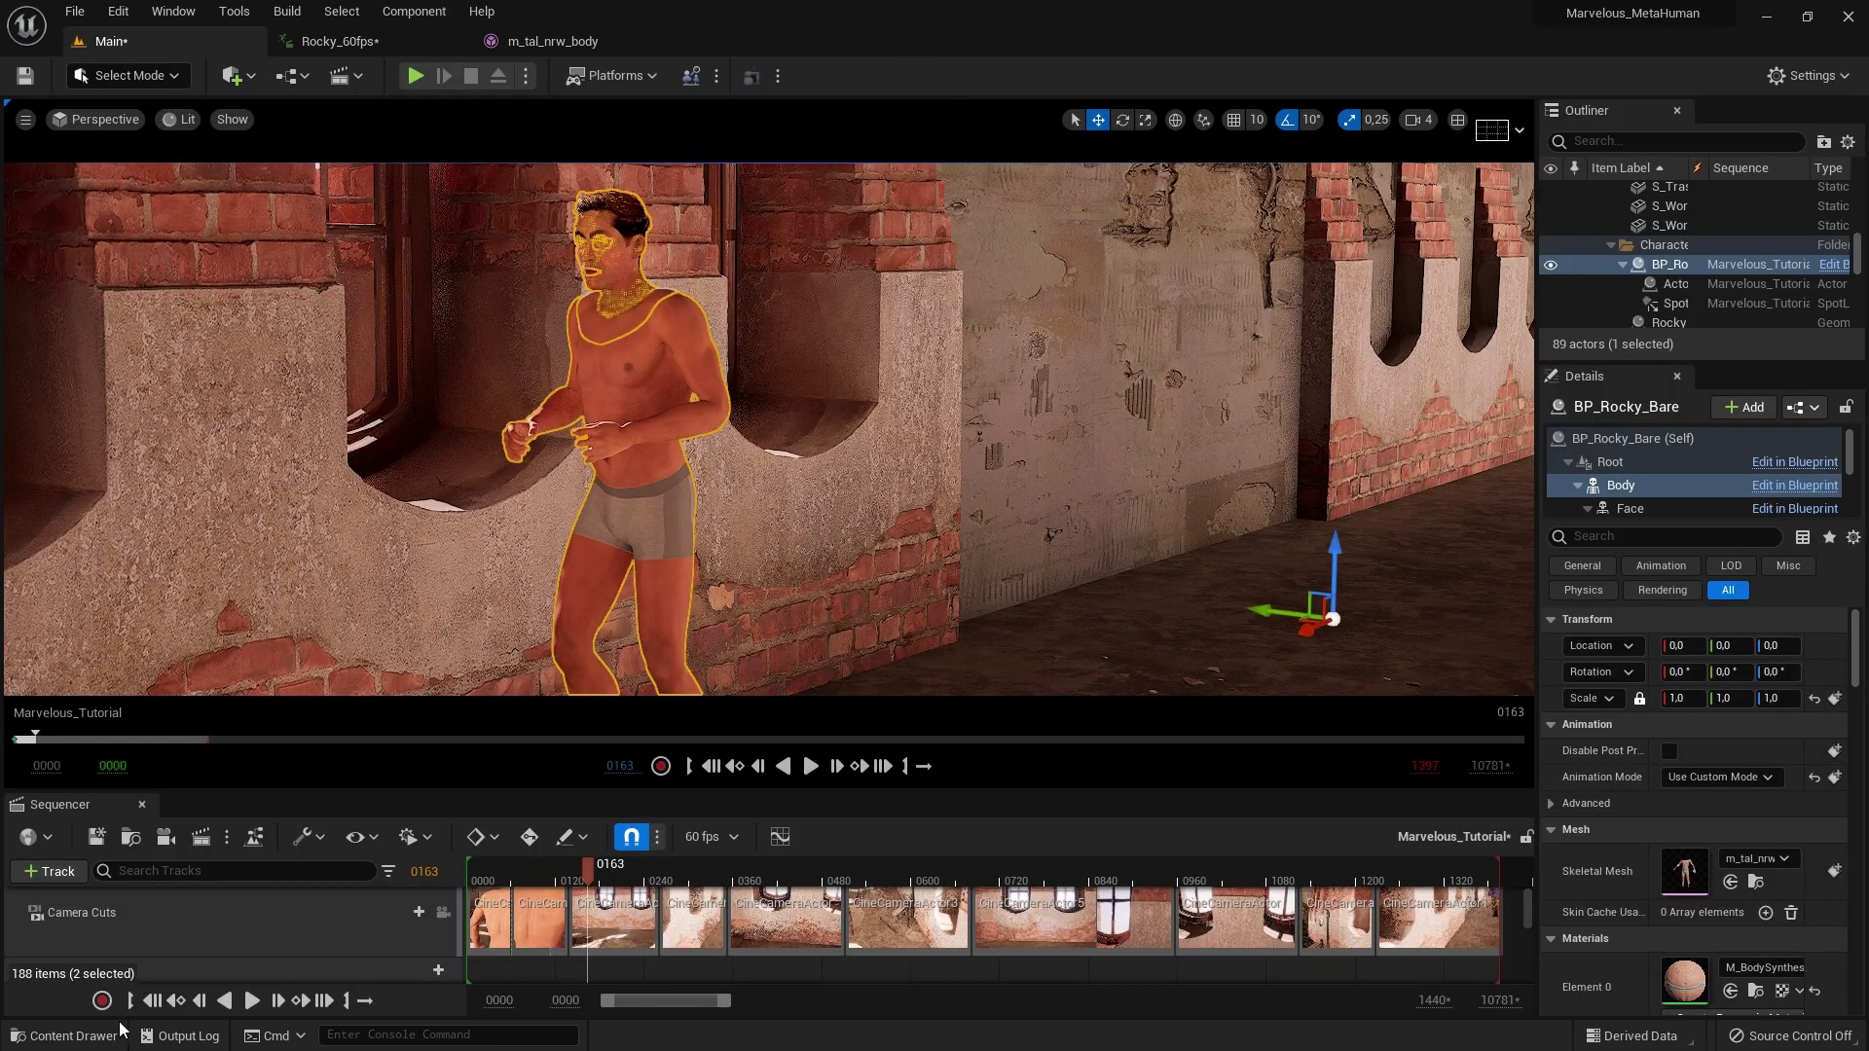
left_click(112, 1032)
left_click(395, 684)
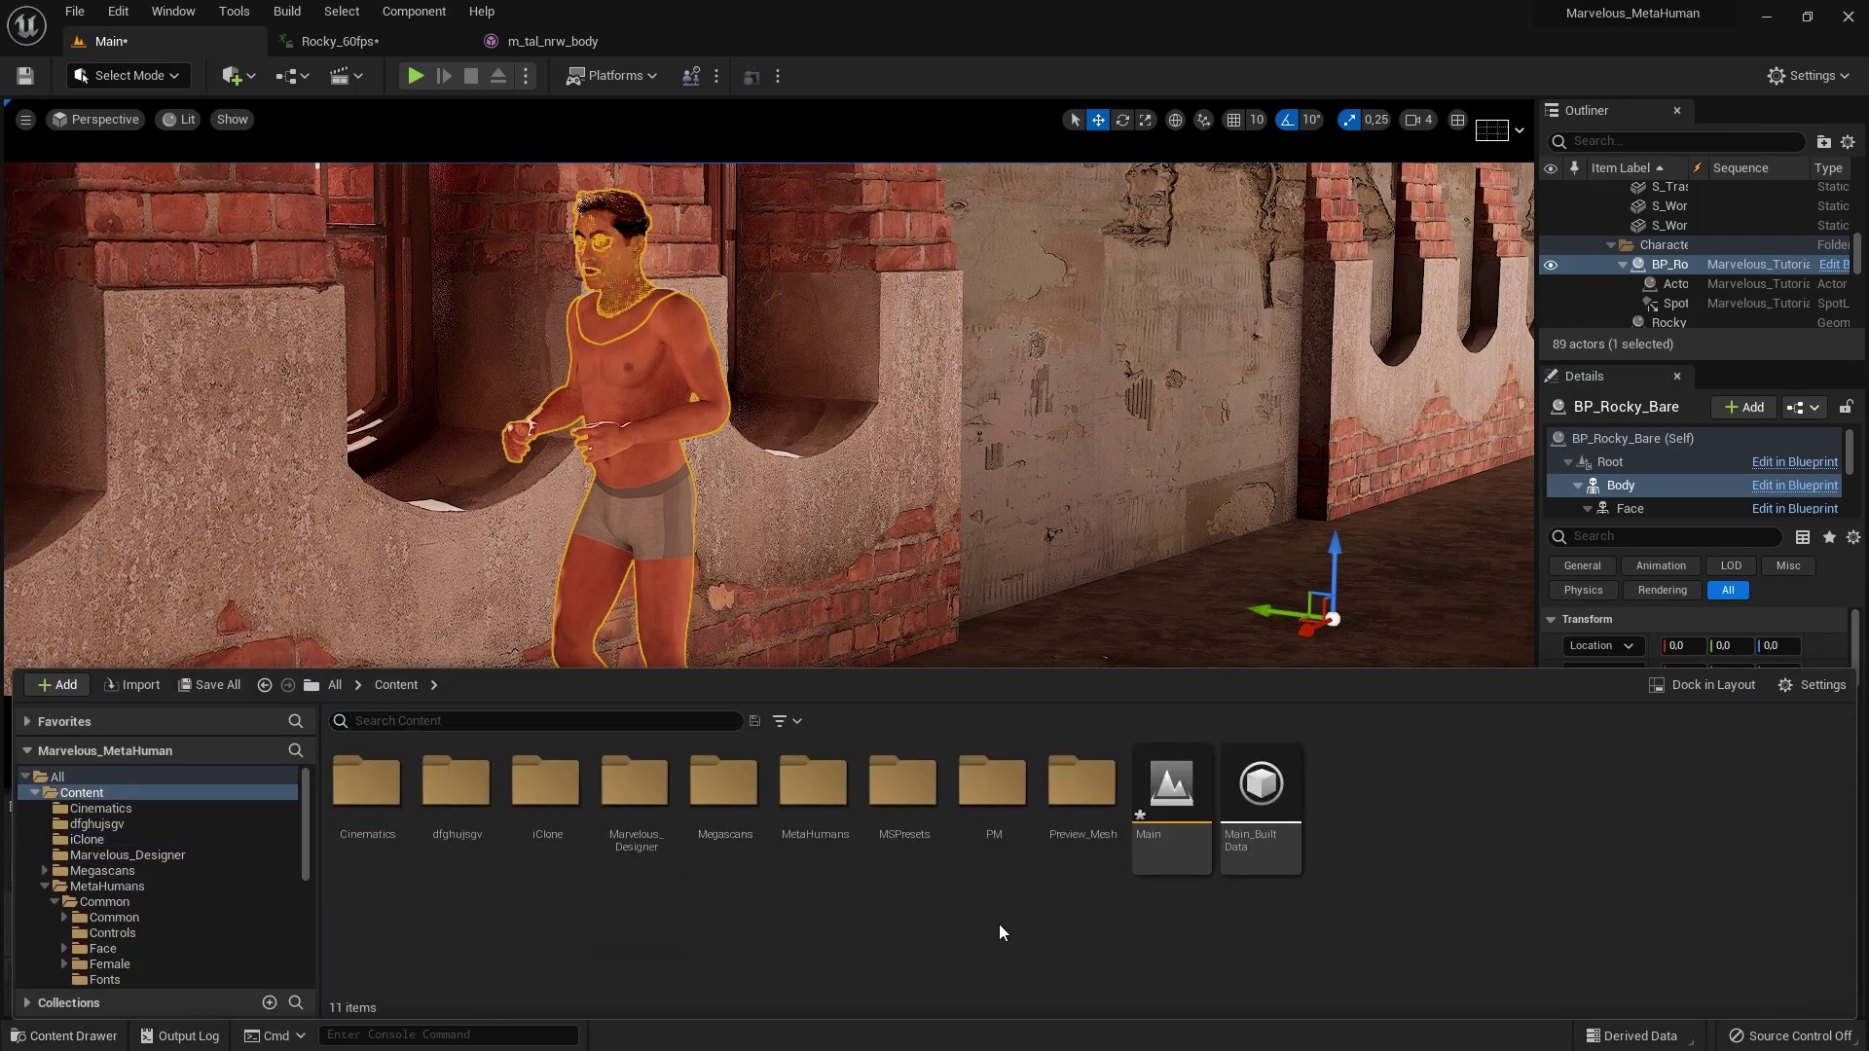
double_click(1081, 784)
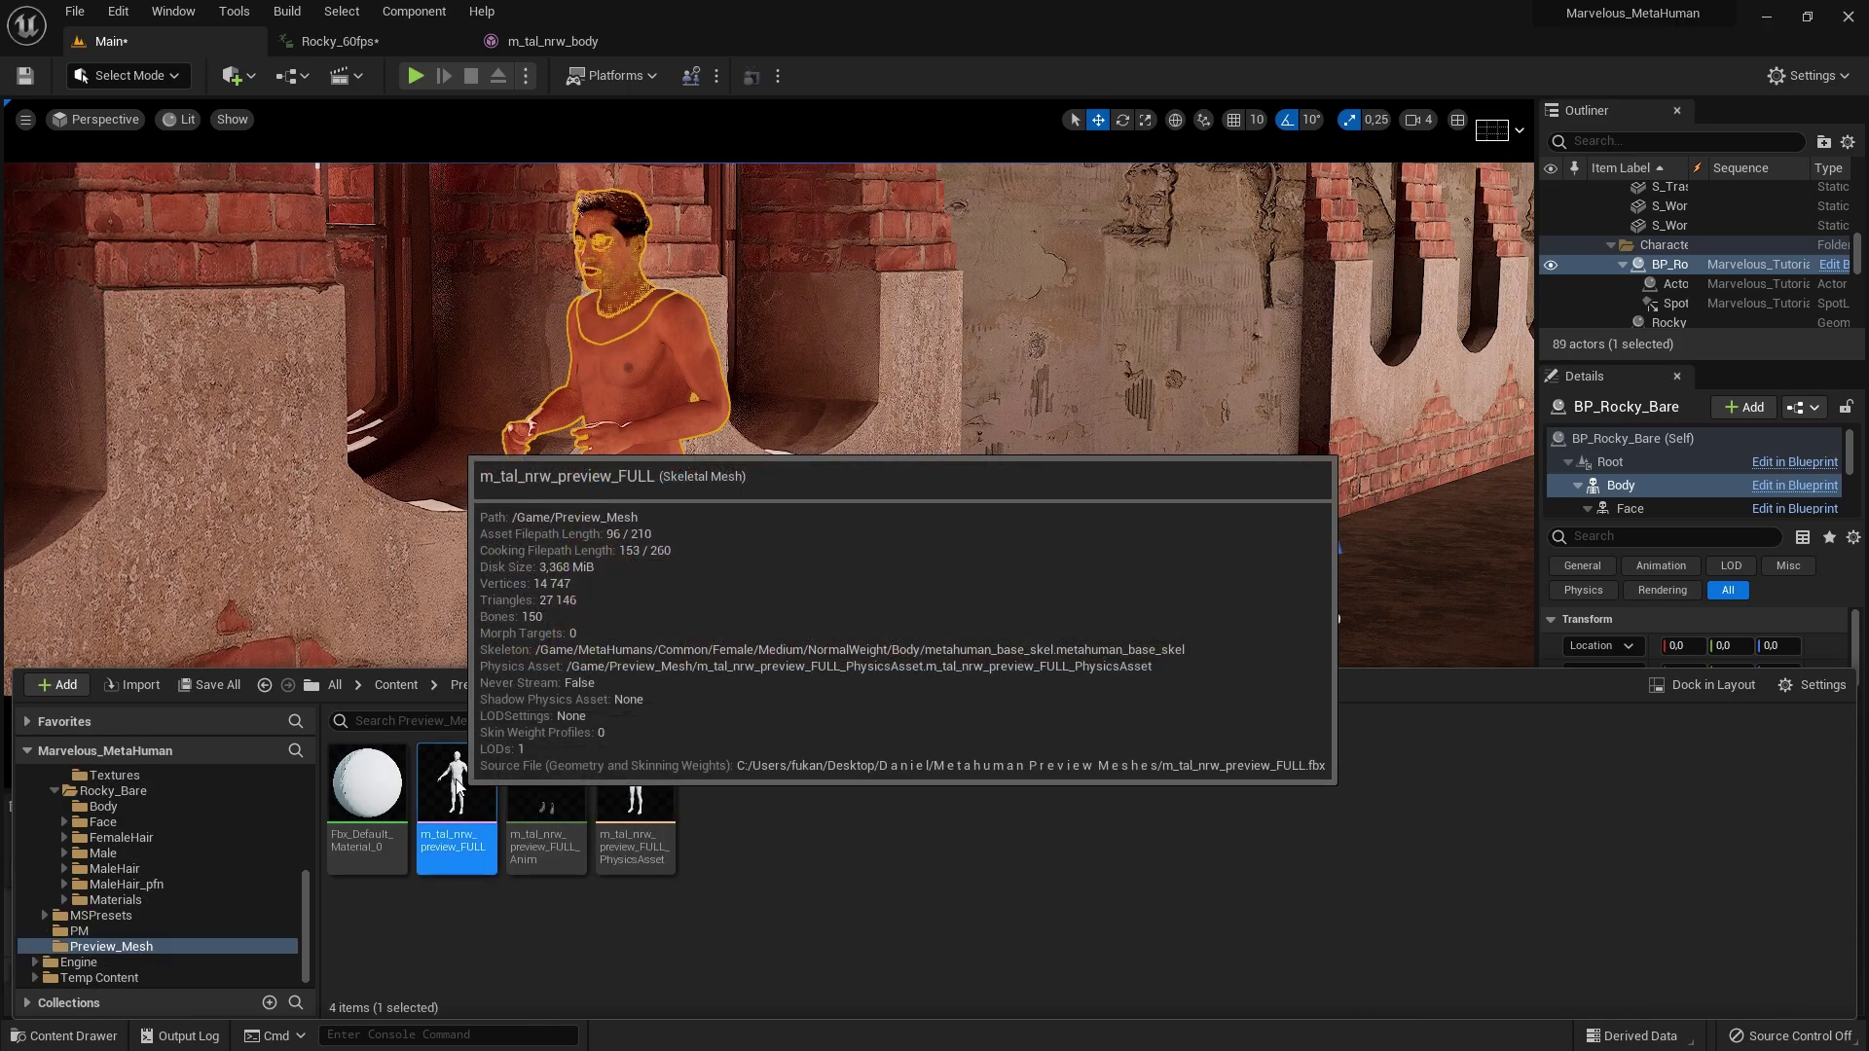
double_click(457, 787)
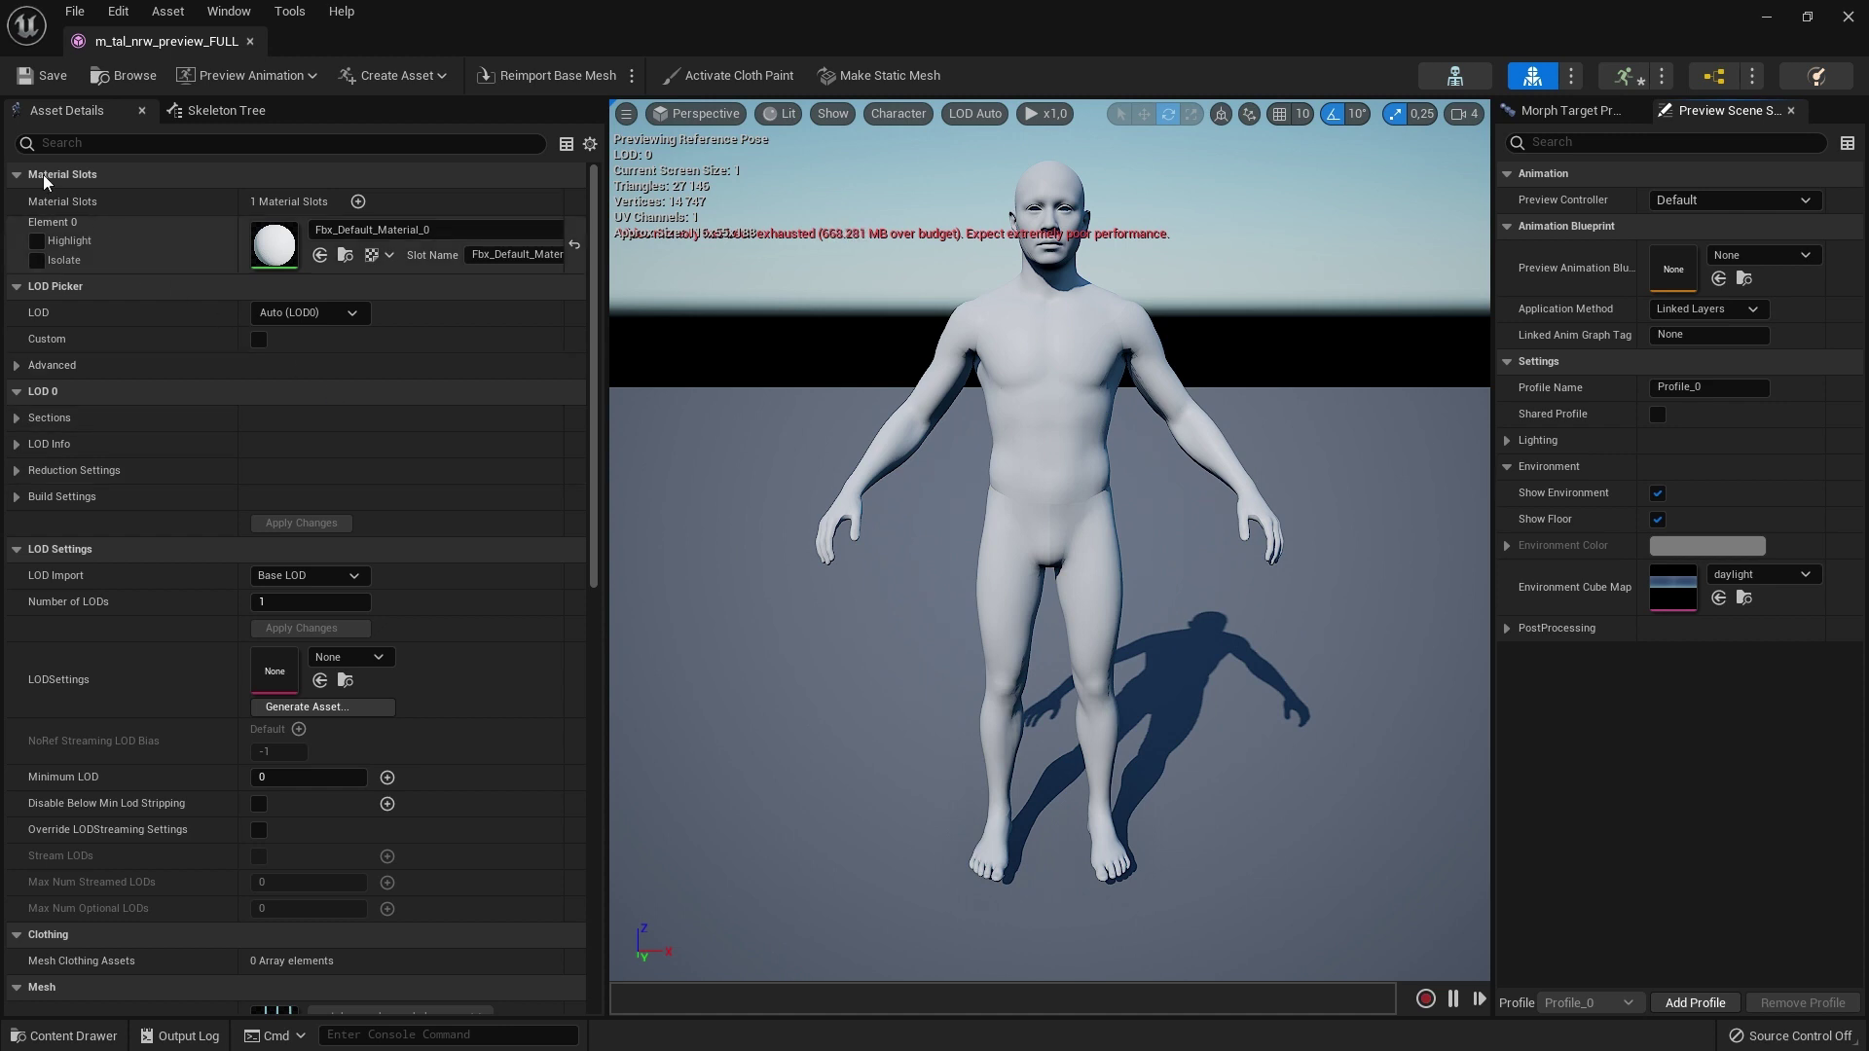
Step: Set its Post Process Anim Blueprint to m_tal_nrw_animbp and save the mesh
scroll(278, 324, "down", 10)
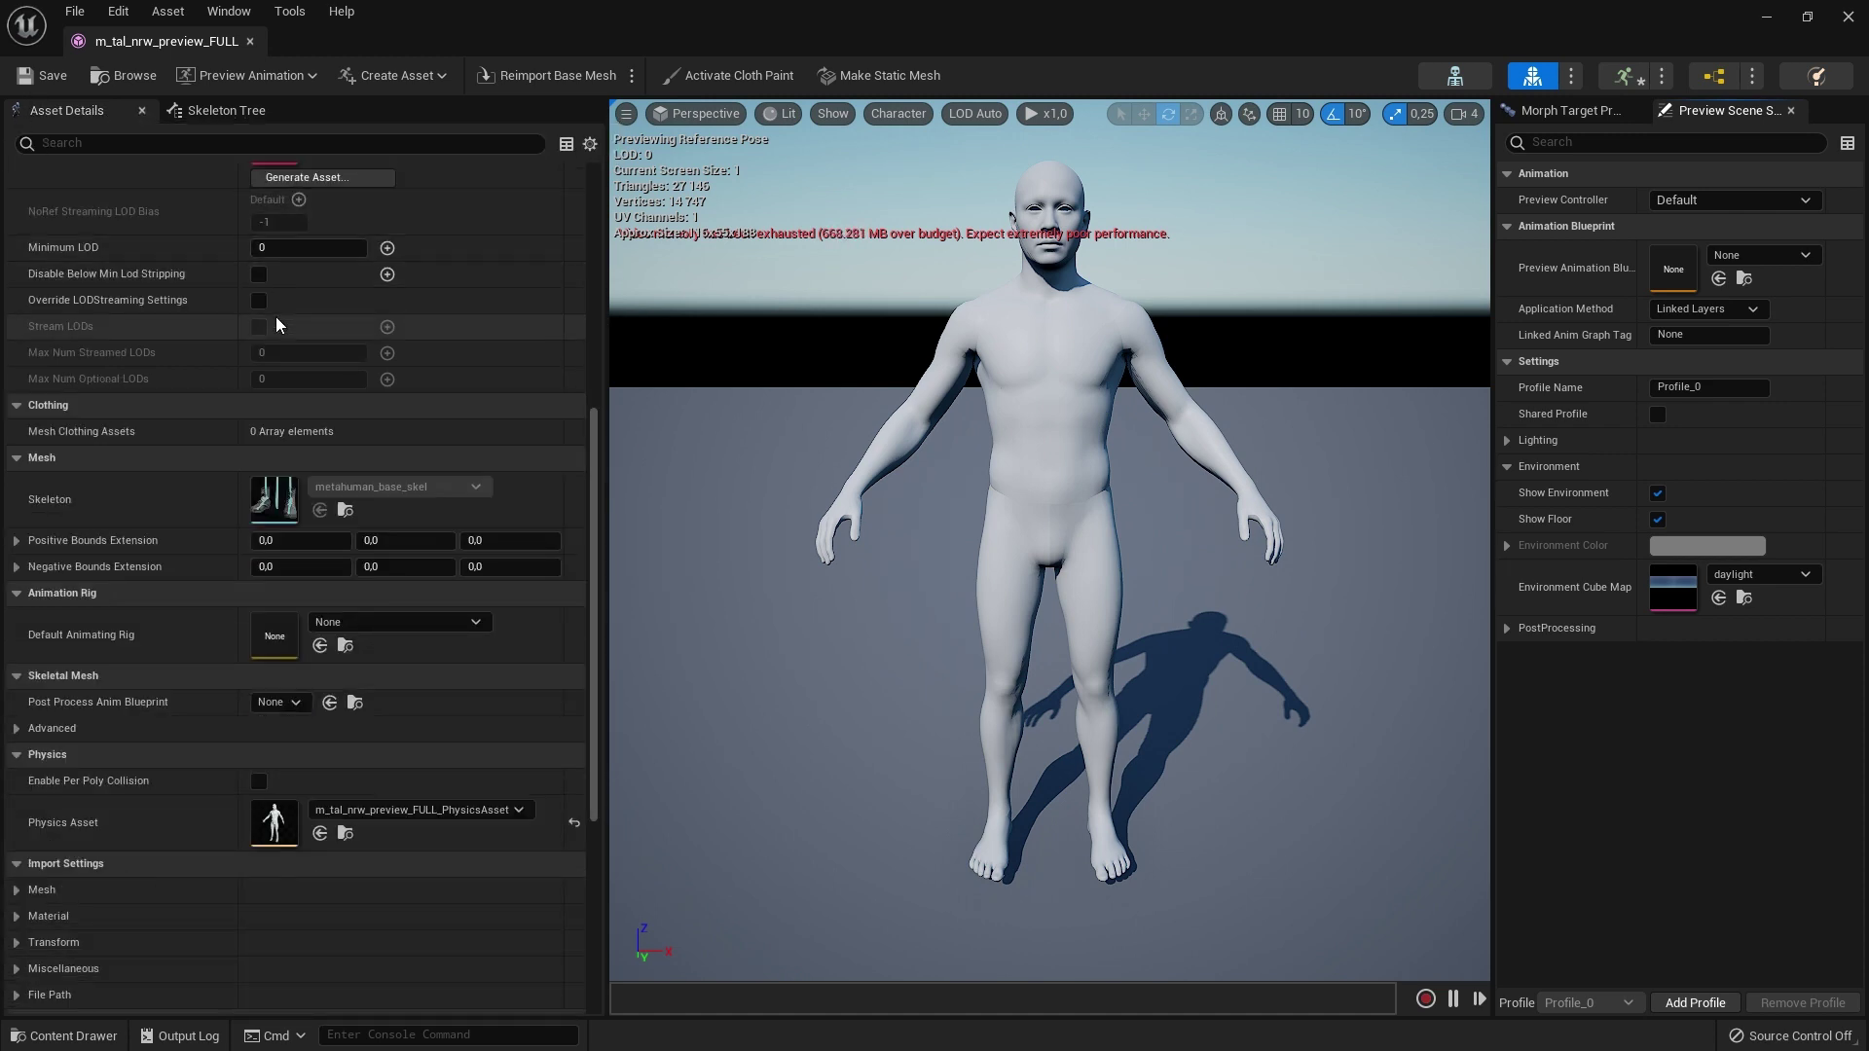
scroll(243, 409, "down", 2)
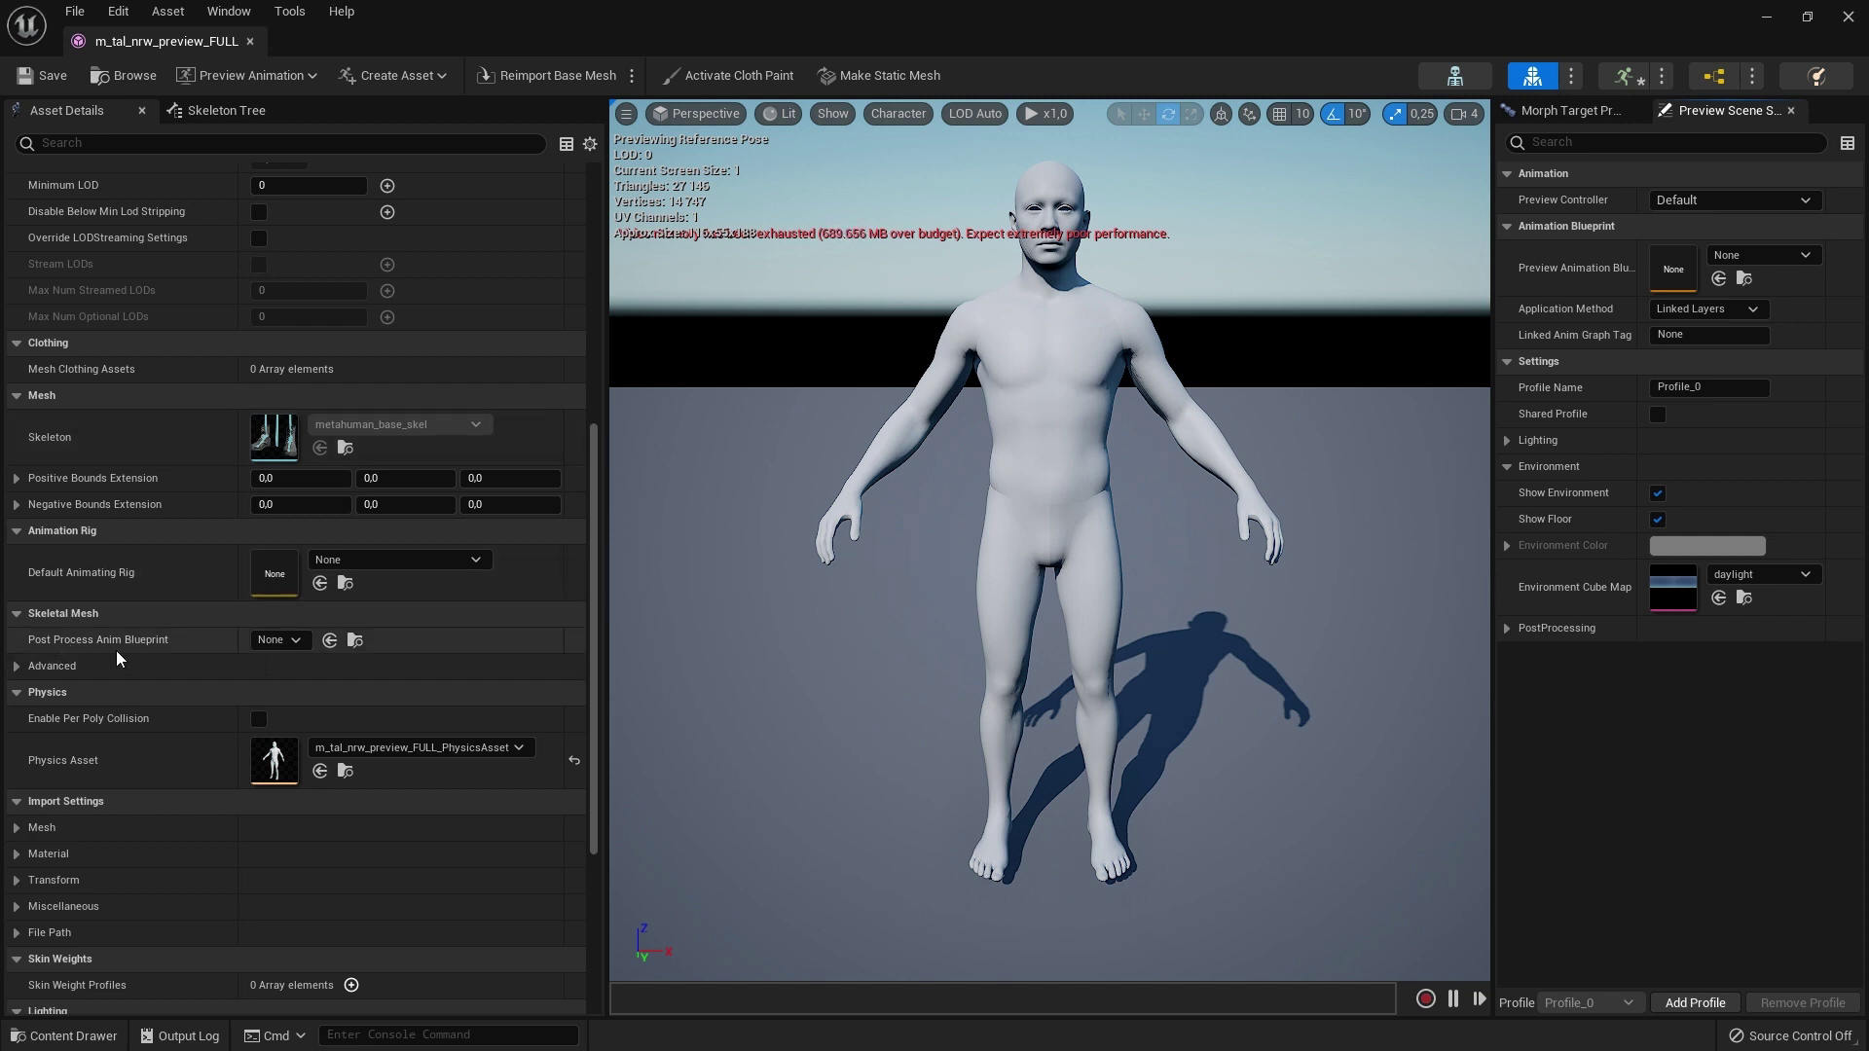
left_click(271, 640)
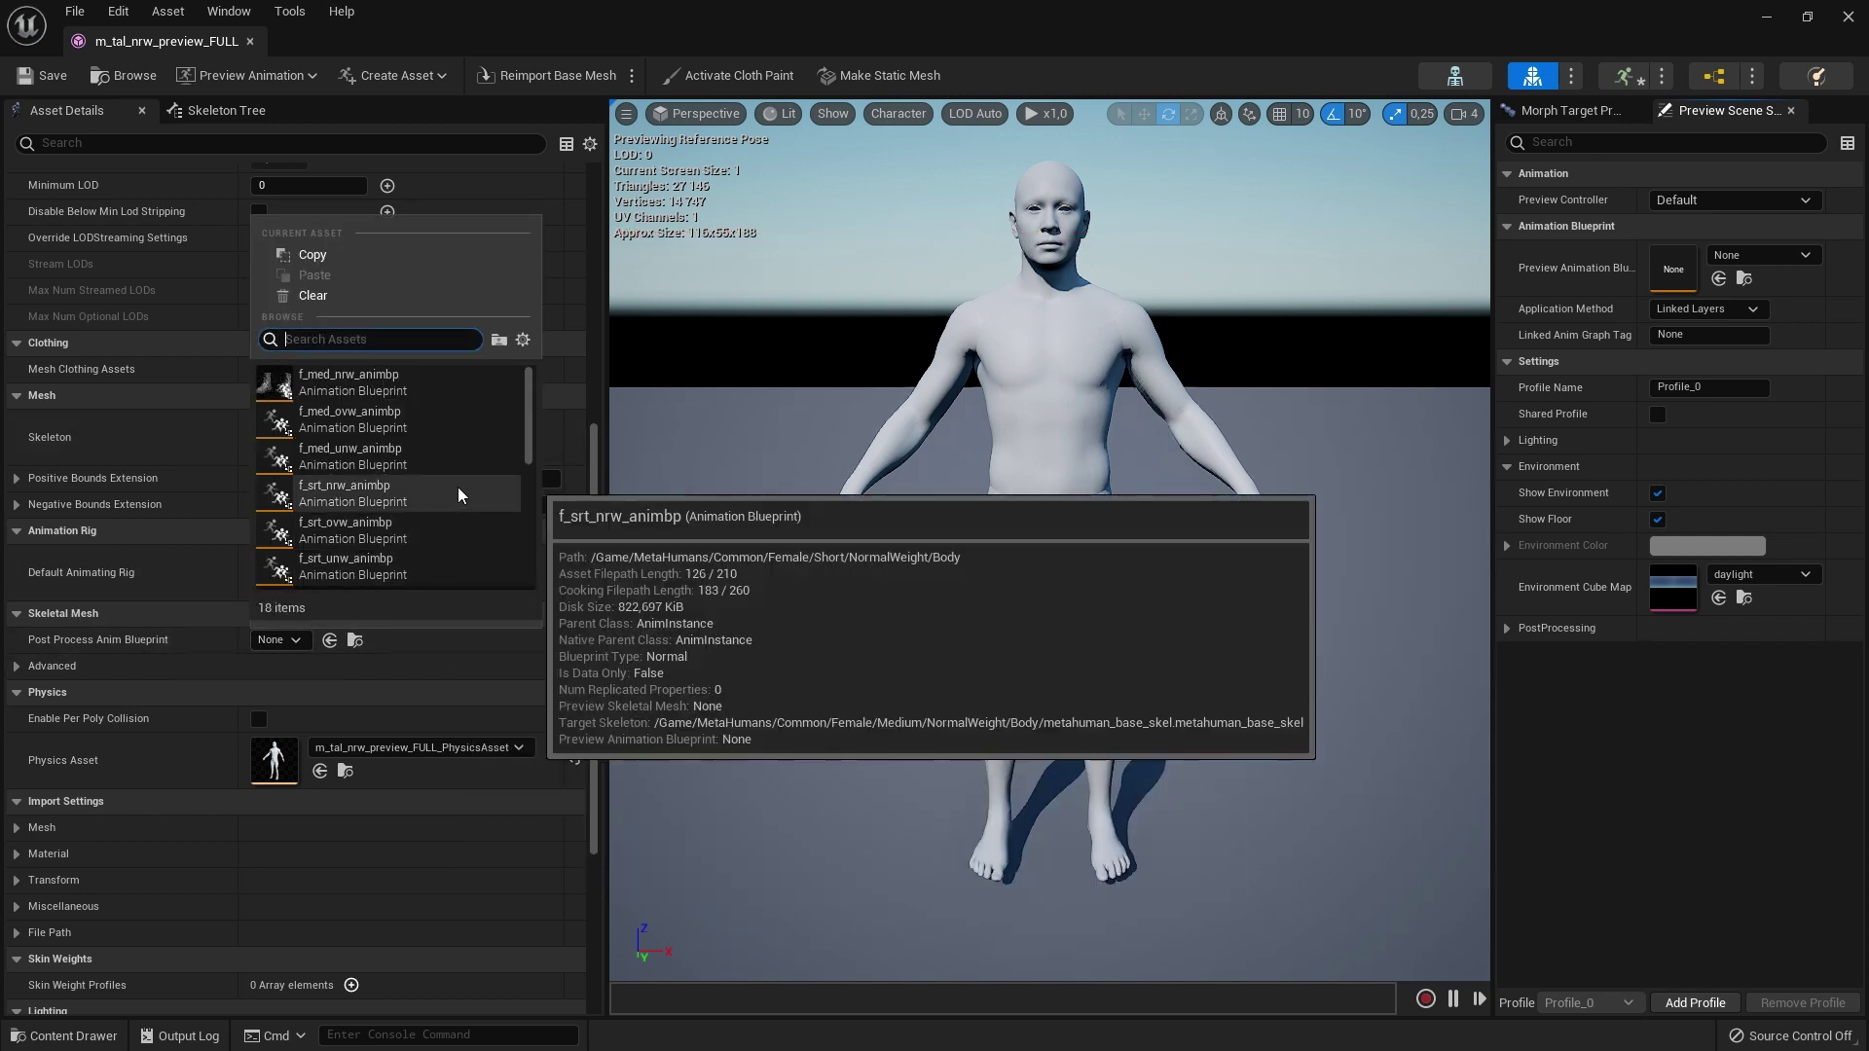
scroll(462, 495, "down", 6)
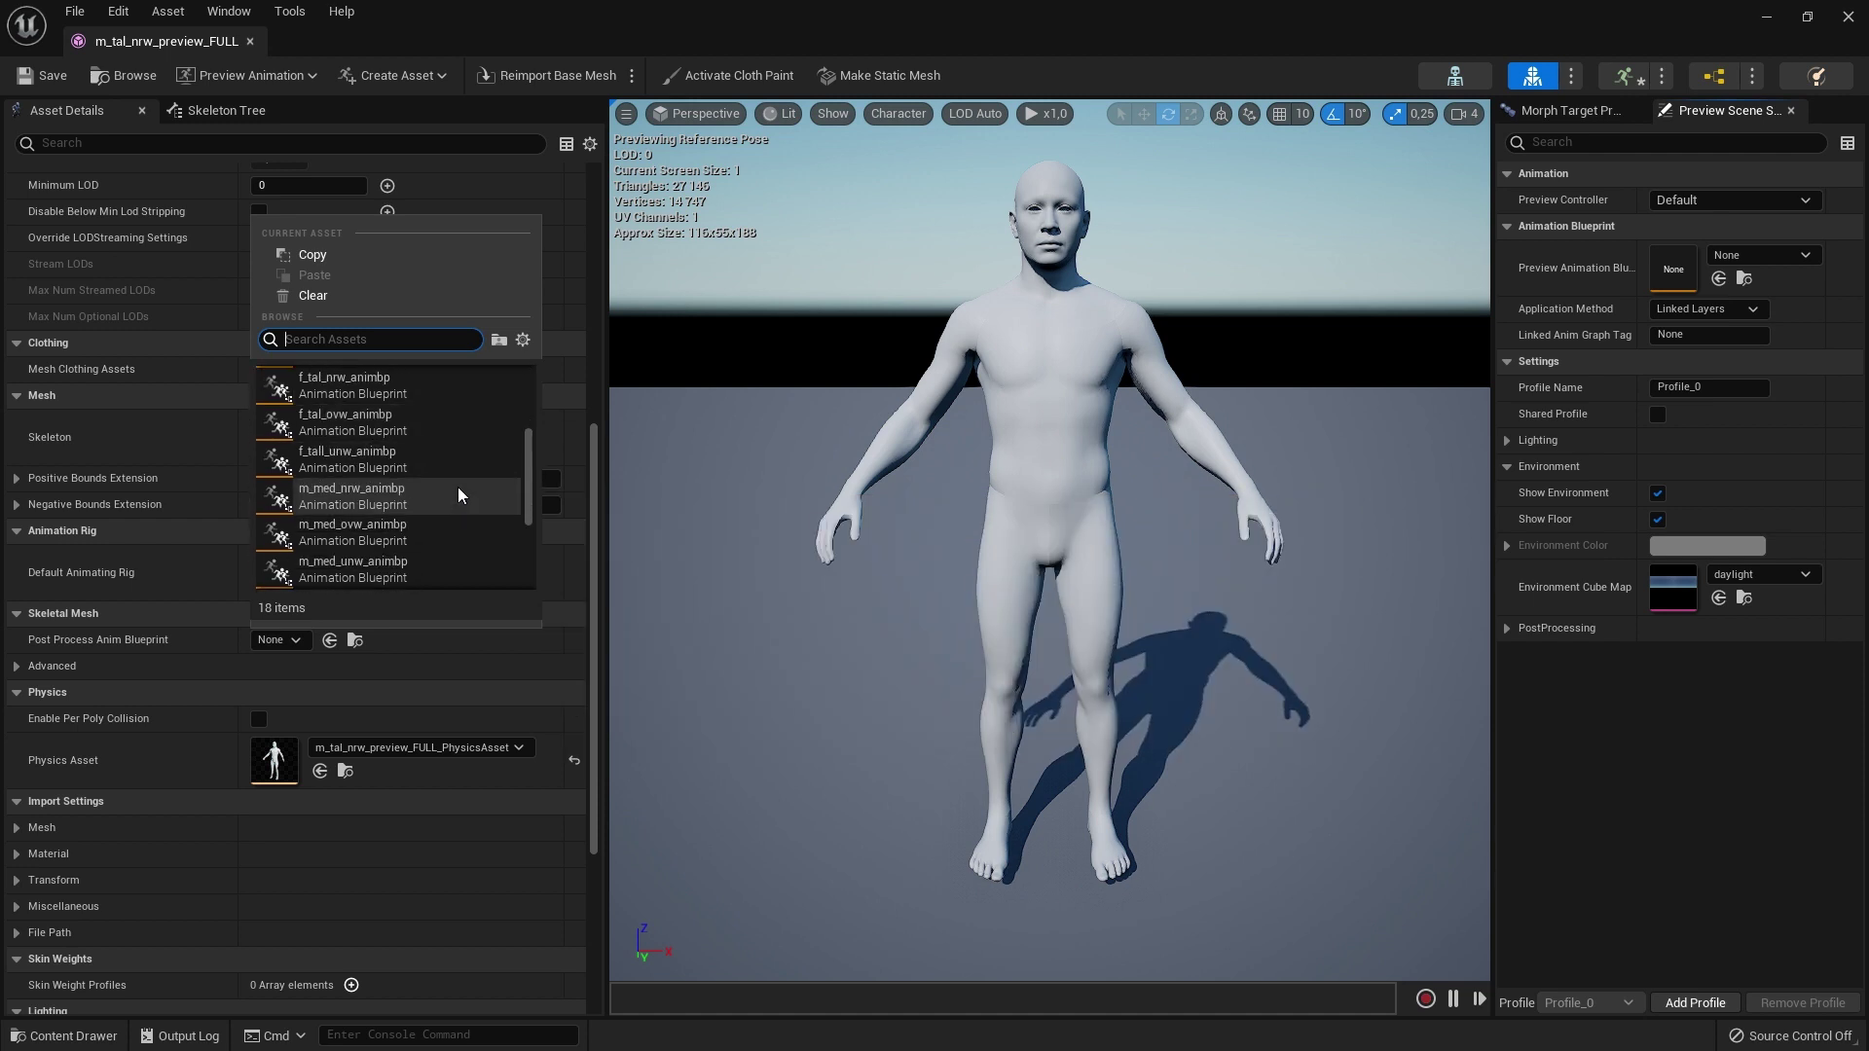
scroll(463, 494, "down", 3)
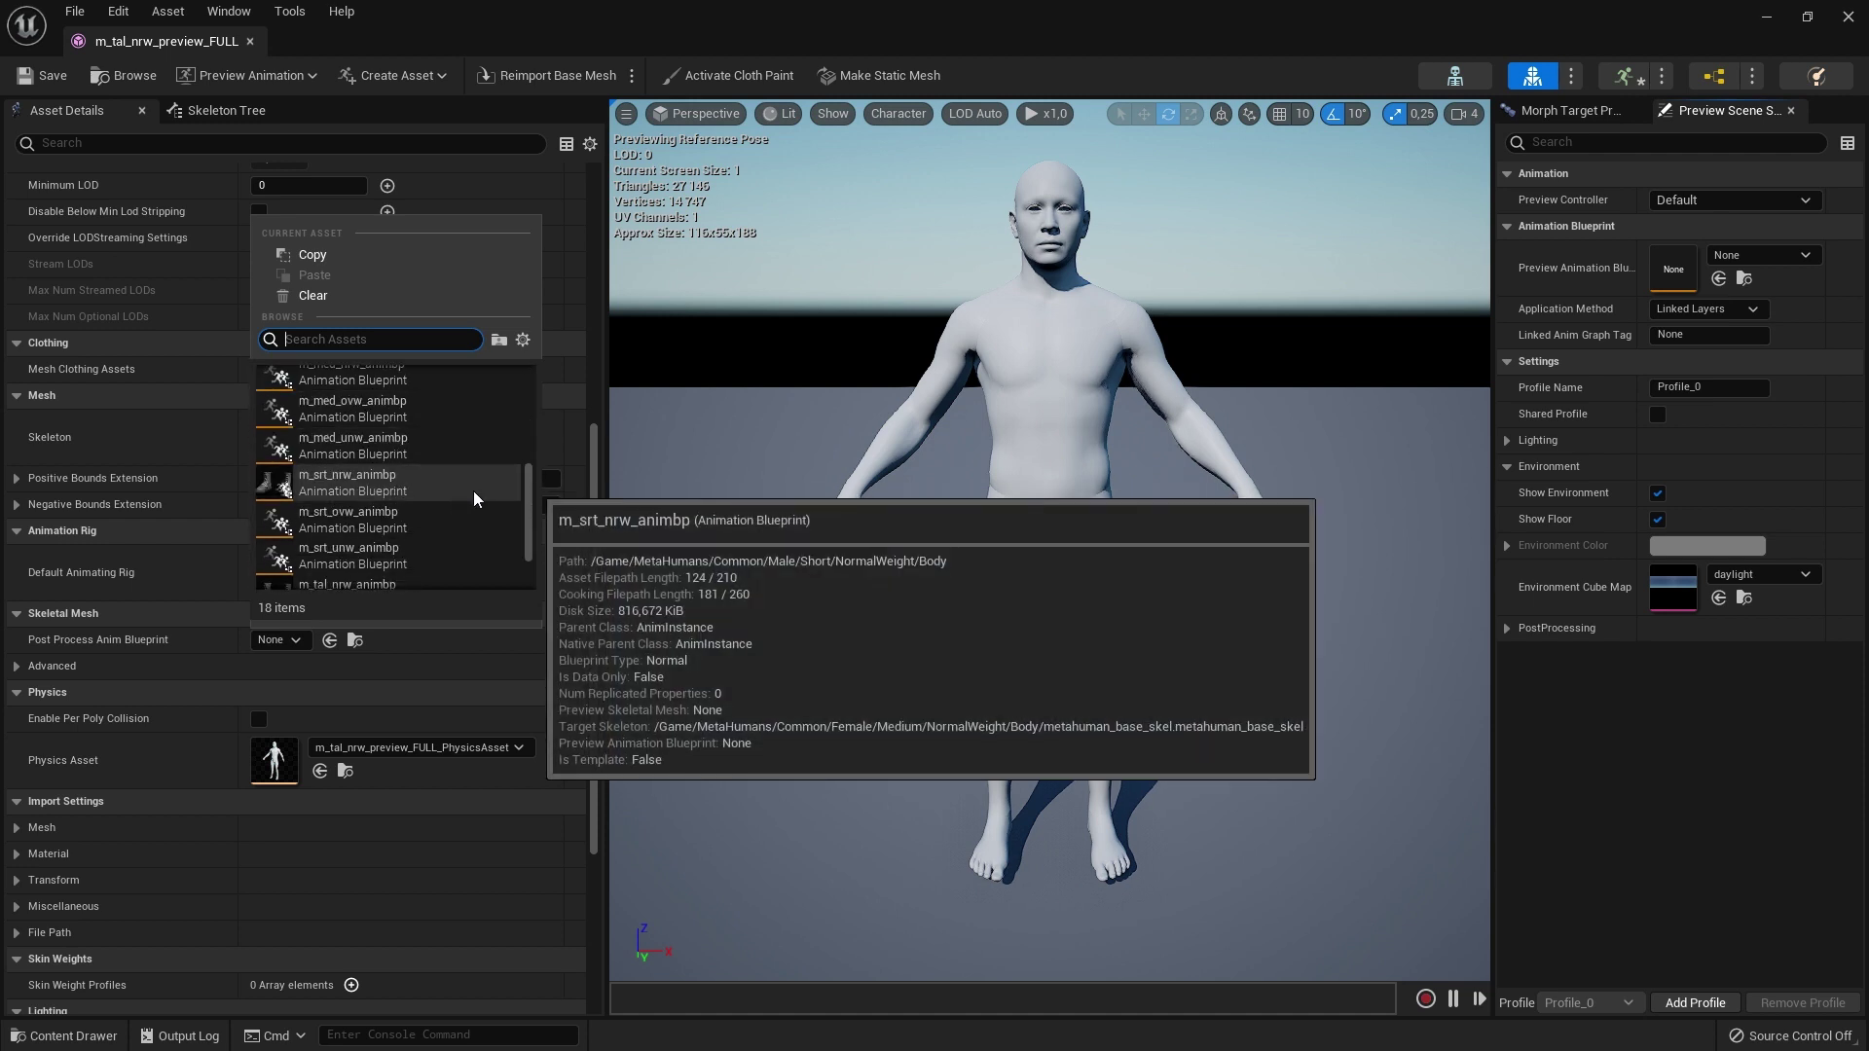
scroll(468, 494, "down", 2)
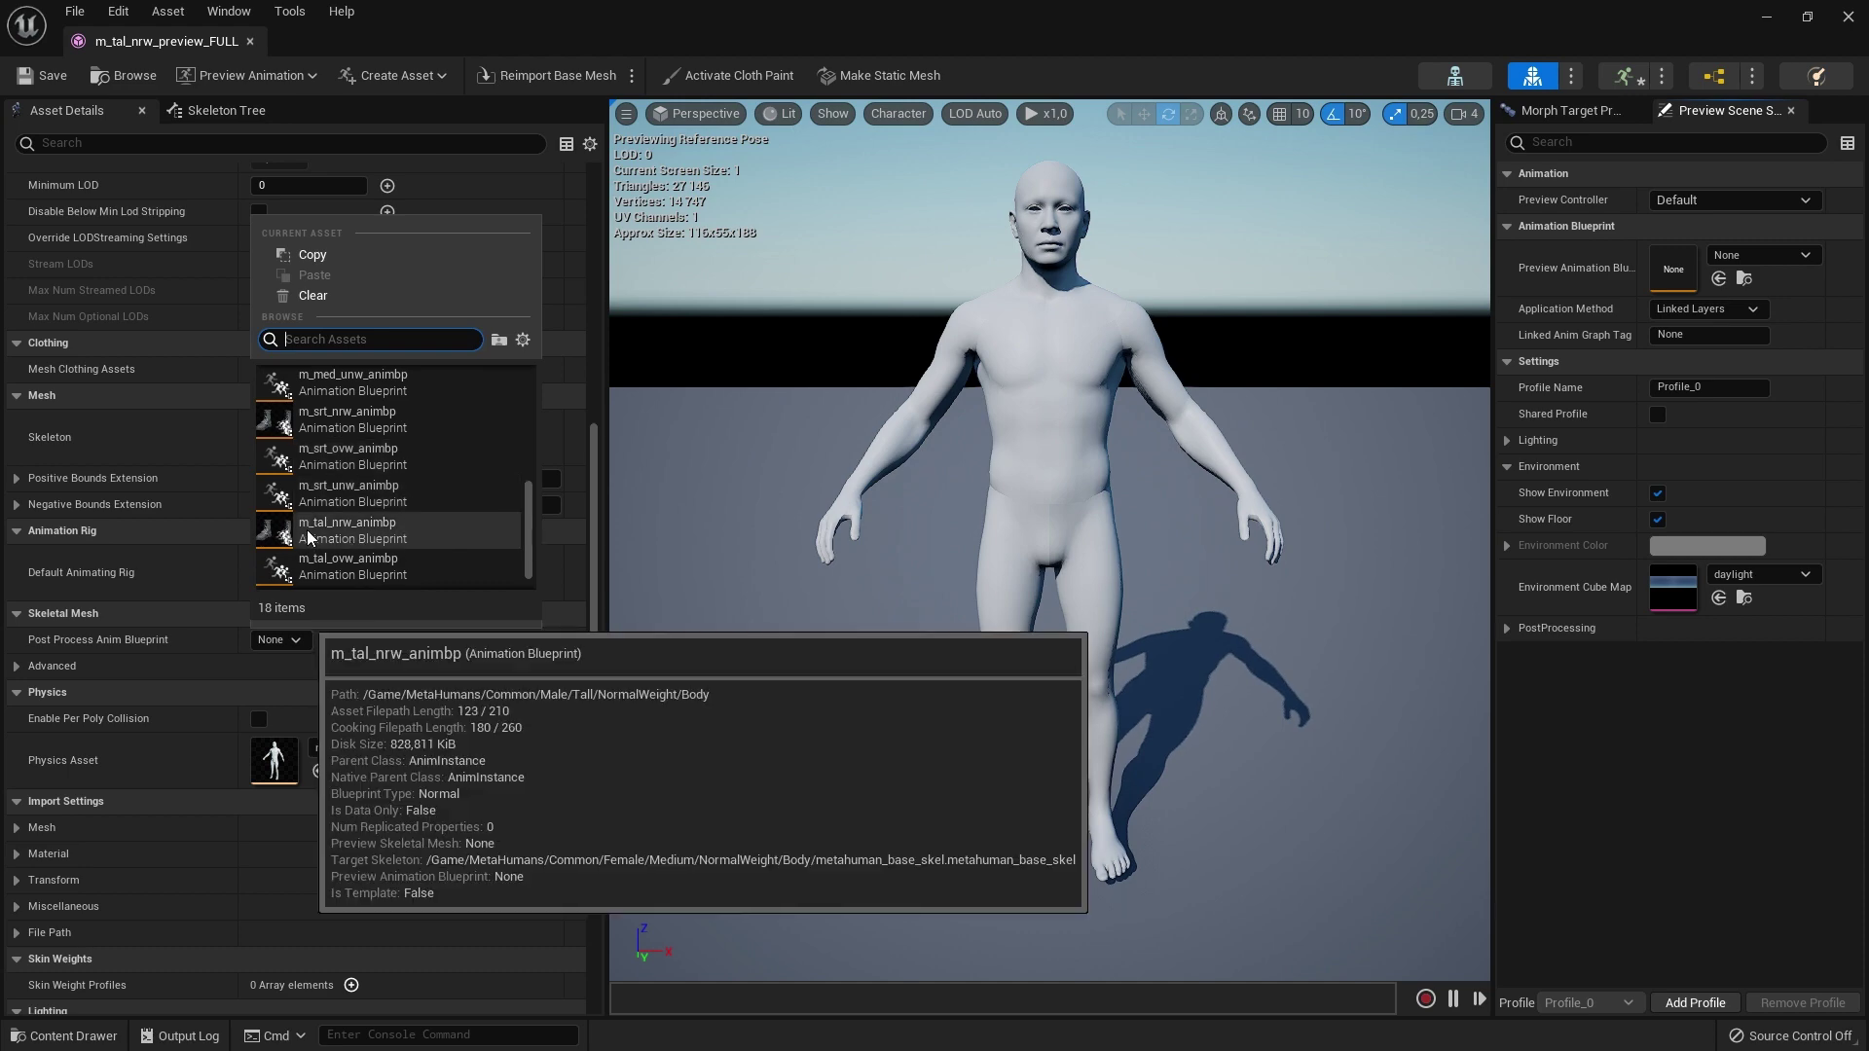
left_click(310, 539)
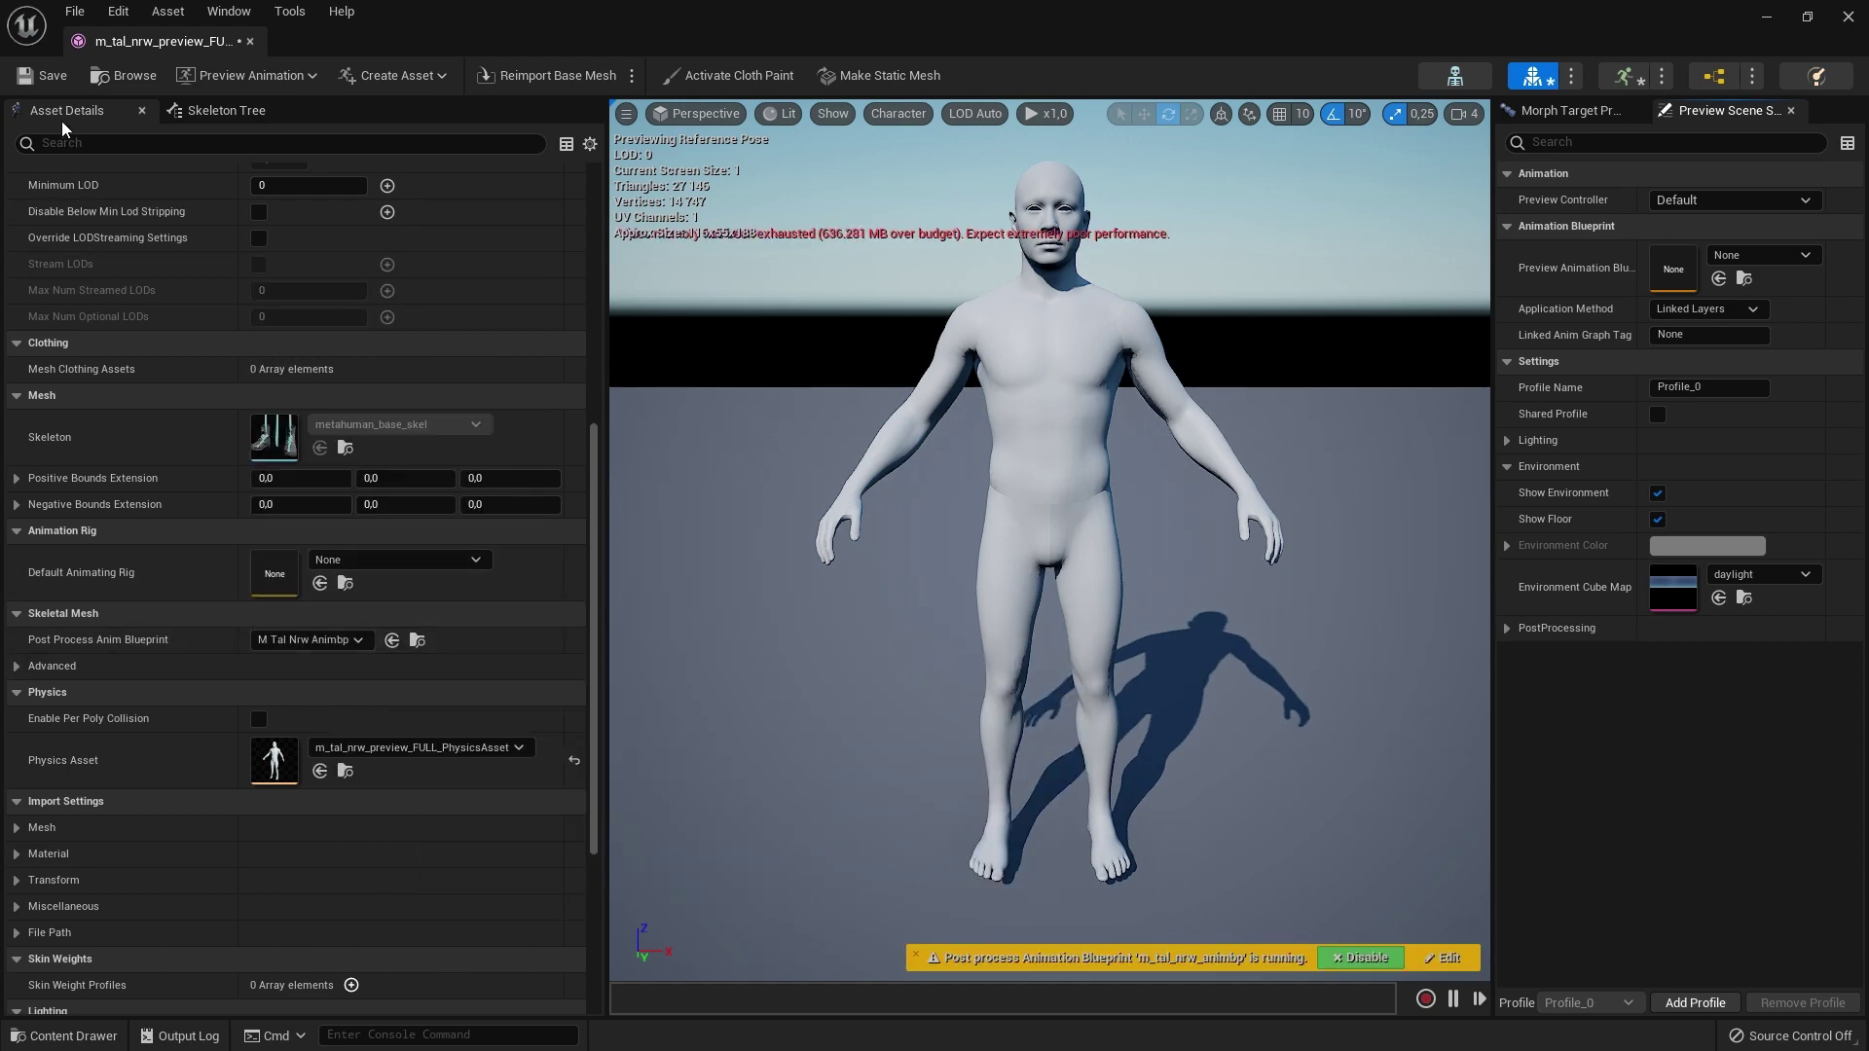
left_click(34, 80)
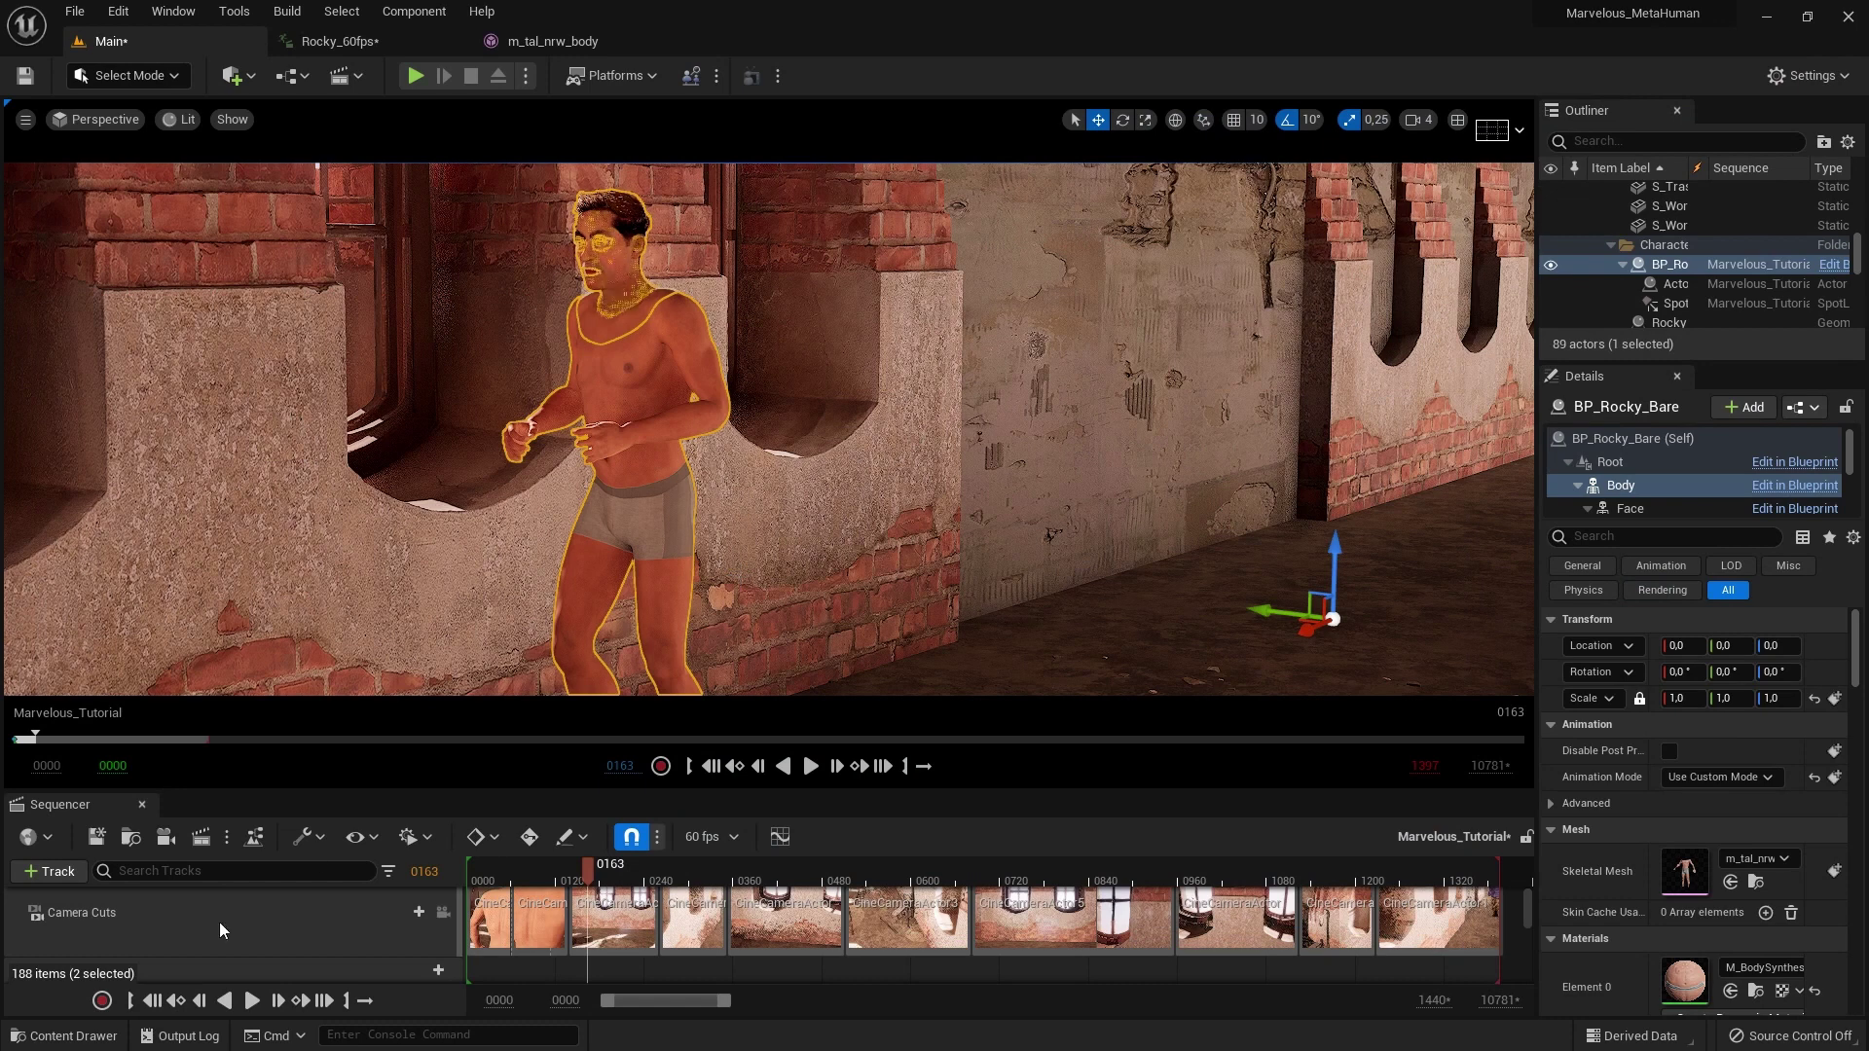
Step: Set the Rocky_60fps animation's preview mesh to m_tal_nrw_preview_FULL
left_click(63, 1035)
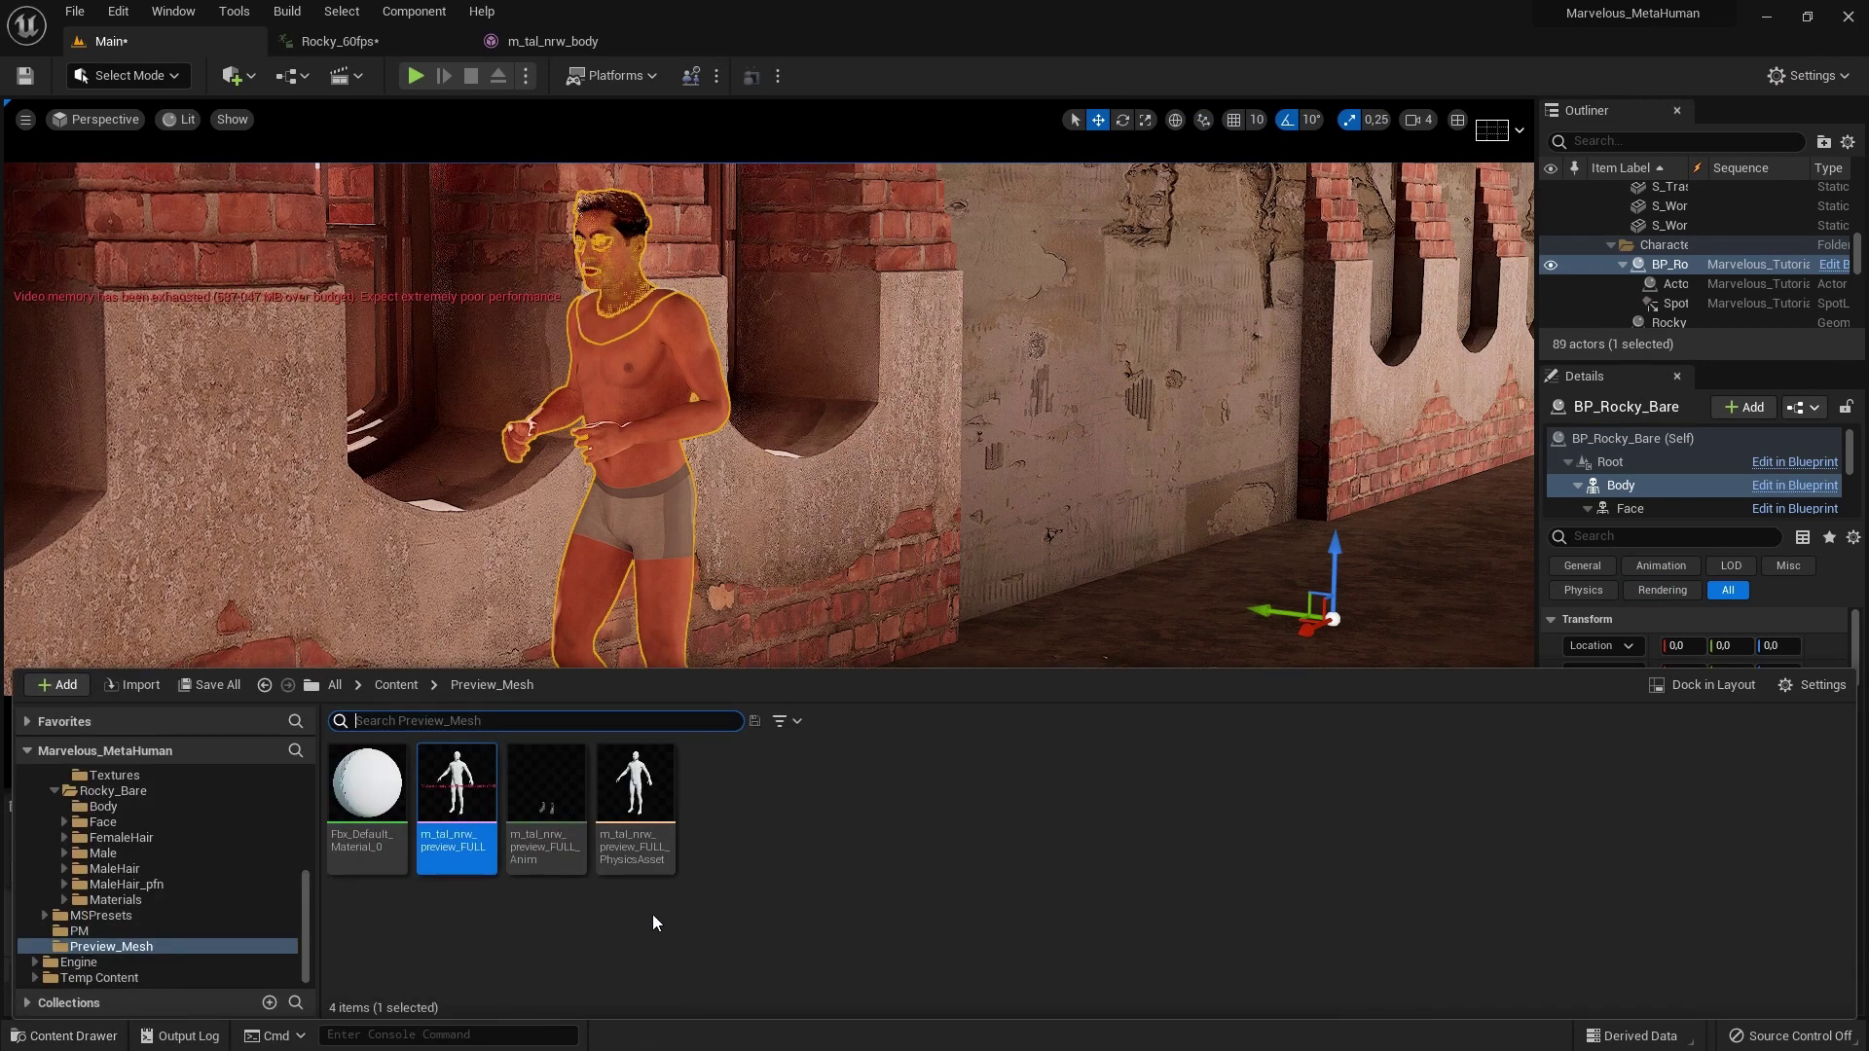
left_click(374, 43)
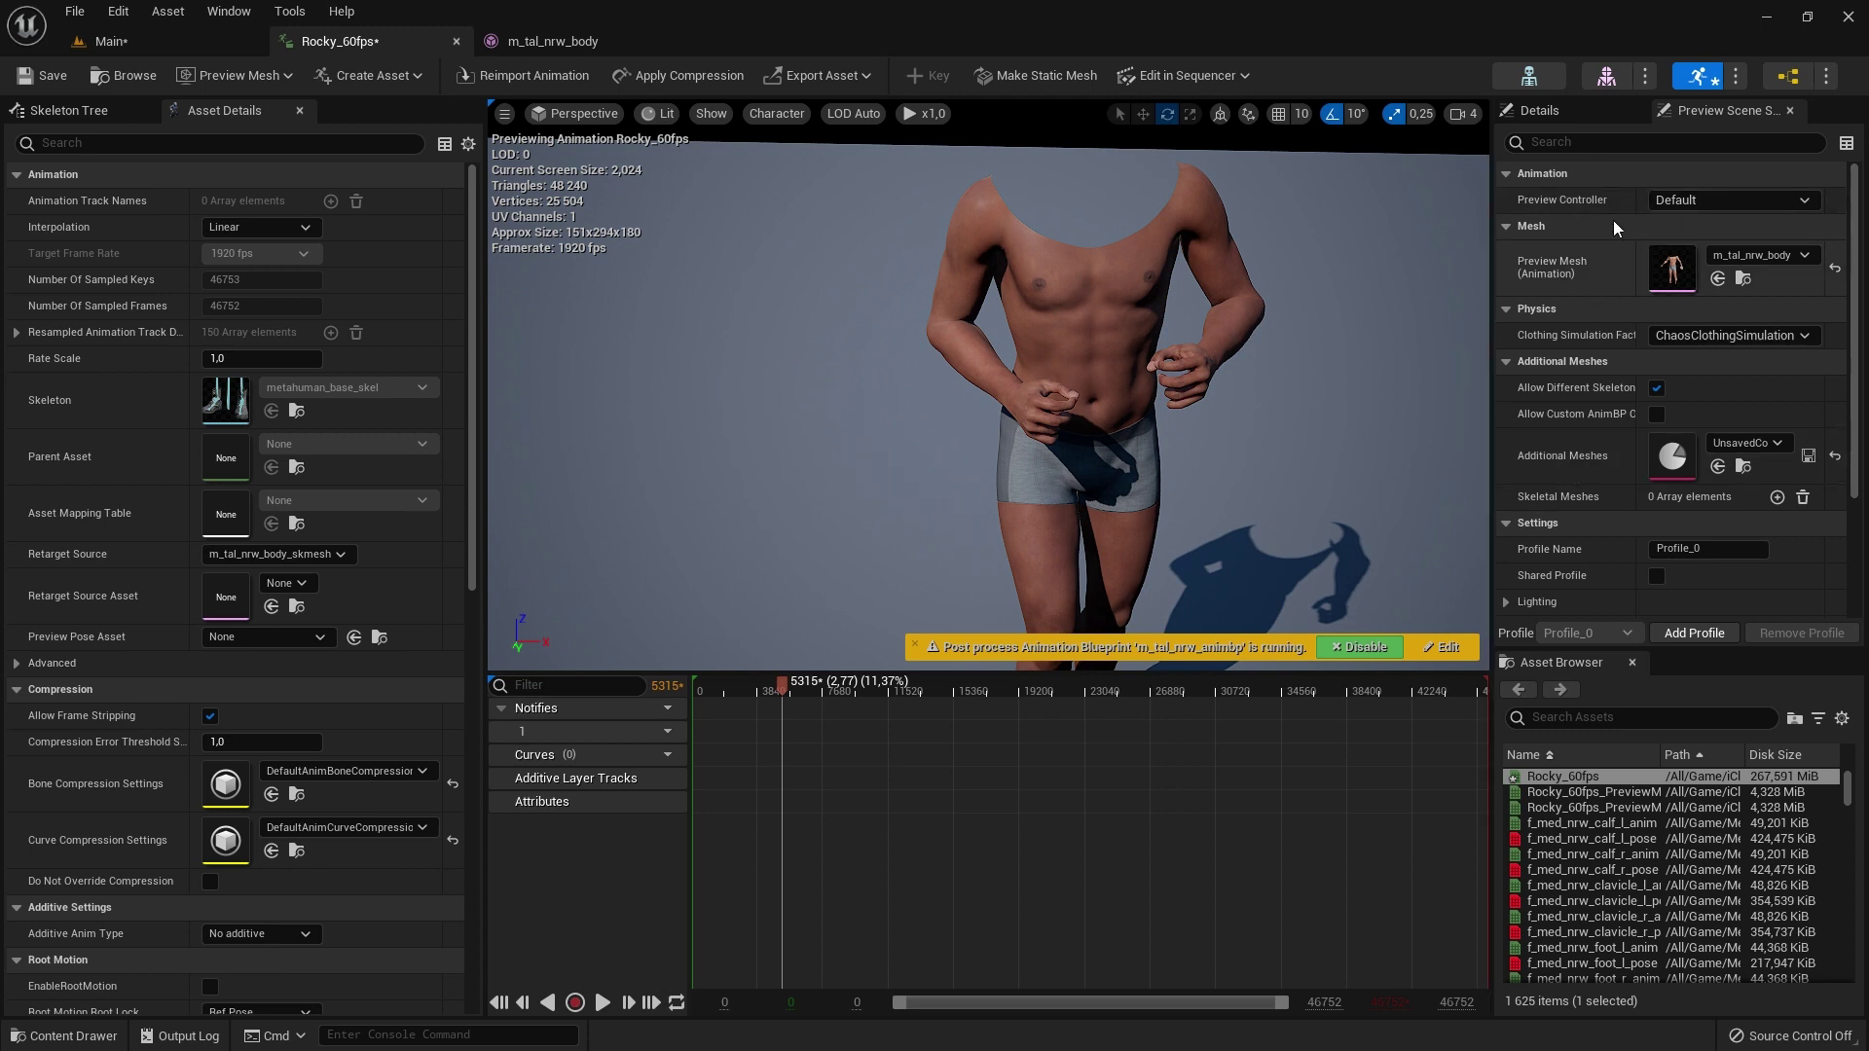
left_click(1759, 255)
mouse_move(1595, 621)
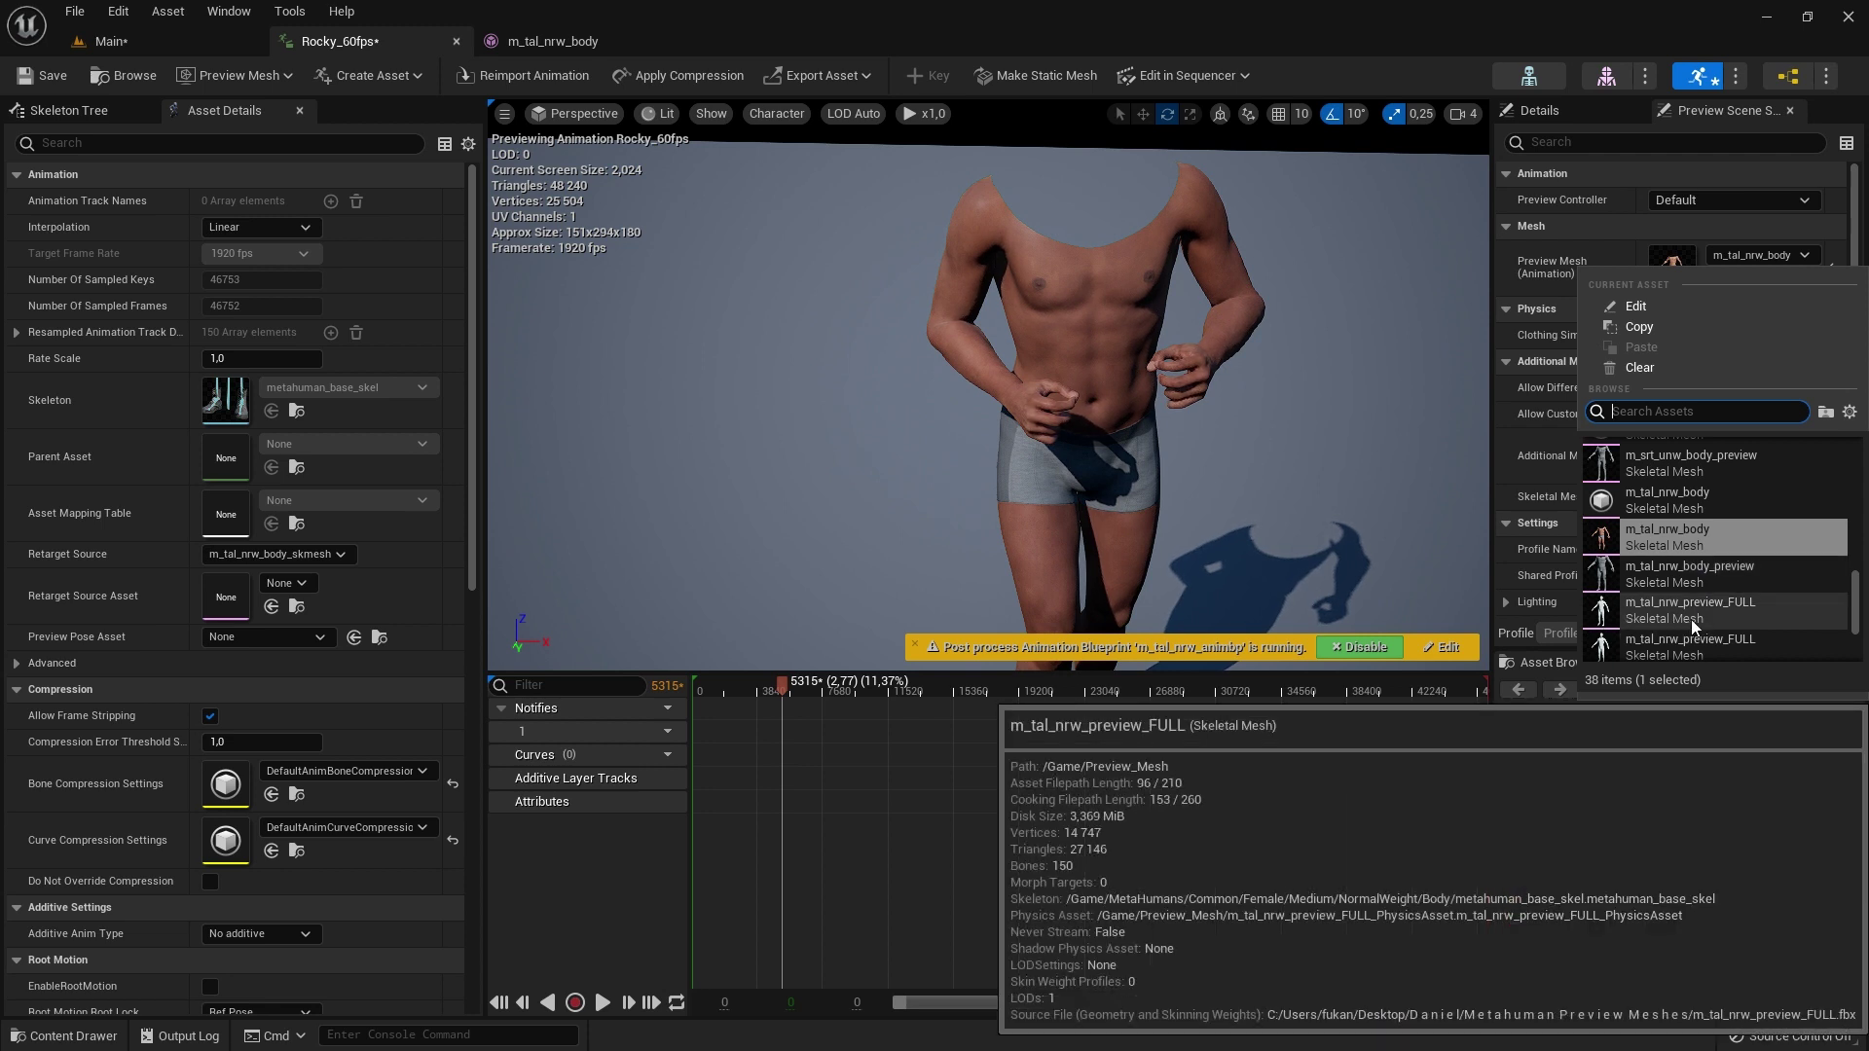
left_click(1765, 621)
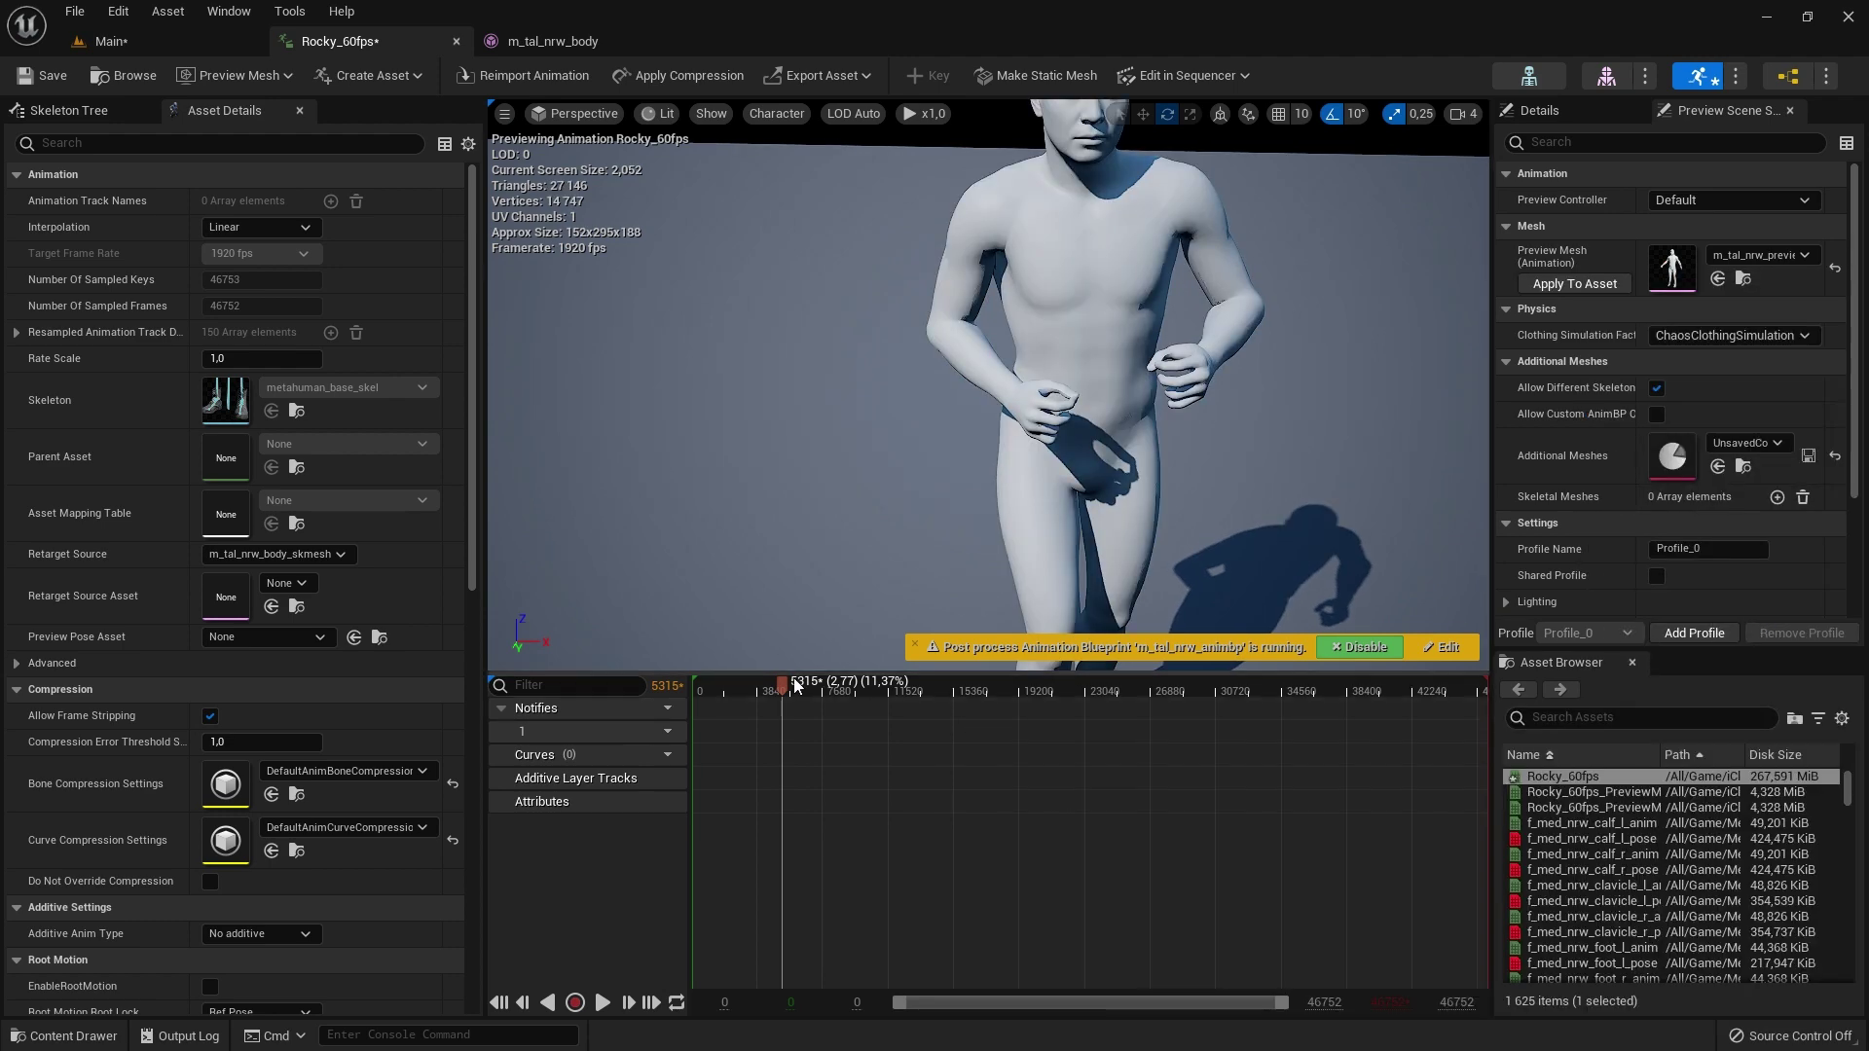
Step: Scrub back through the run and disable the post-process blueprint to compare
left_click_drag(823, 689, 774, 693)
left_click(1360, 647)
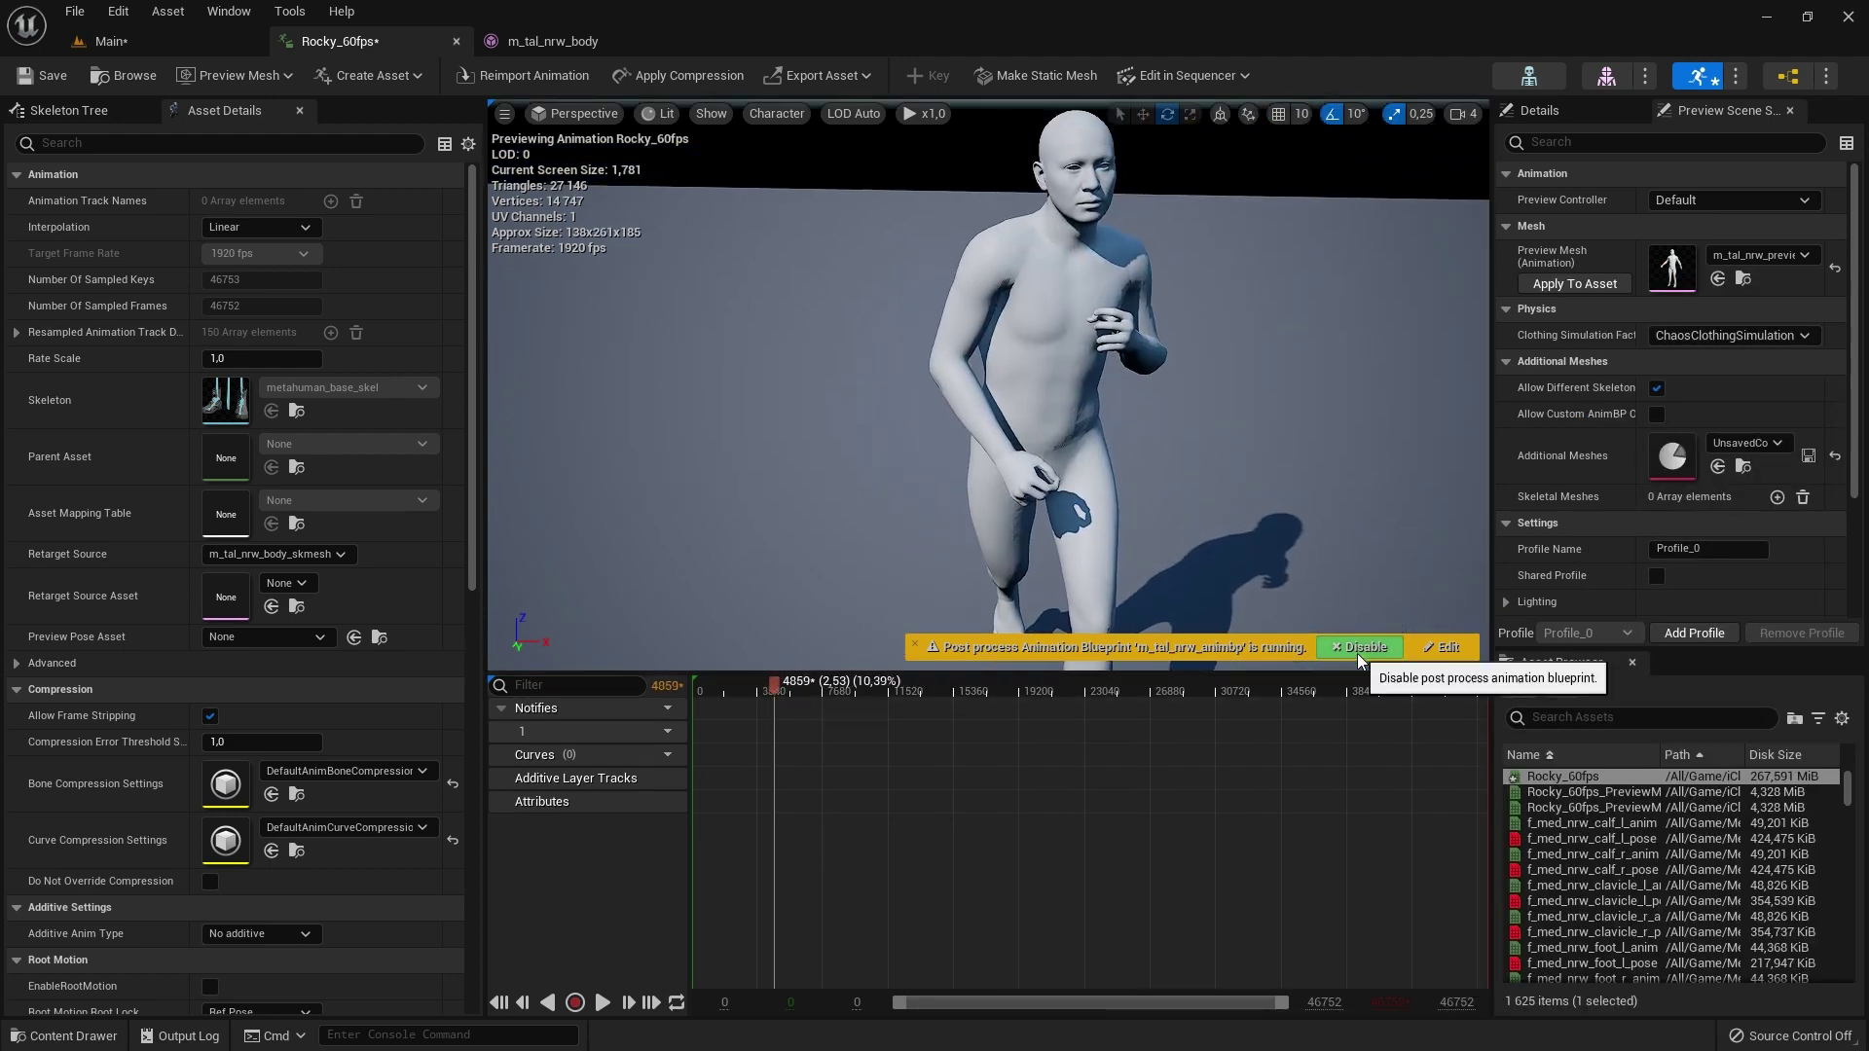
left_click(557, 44)
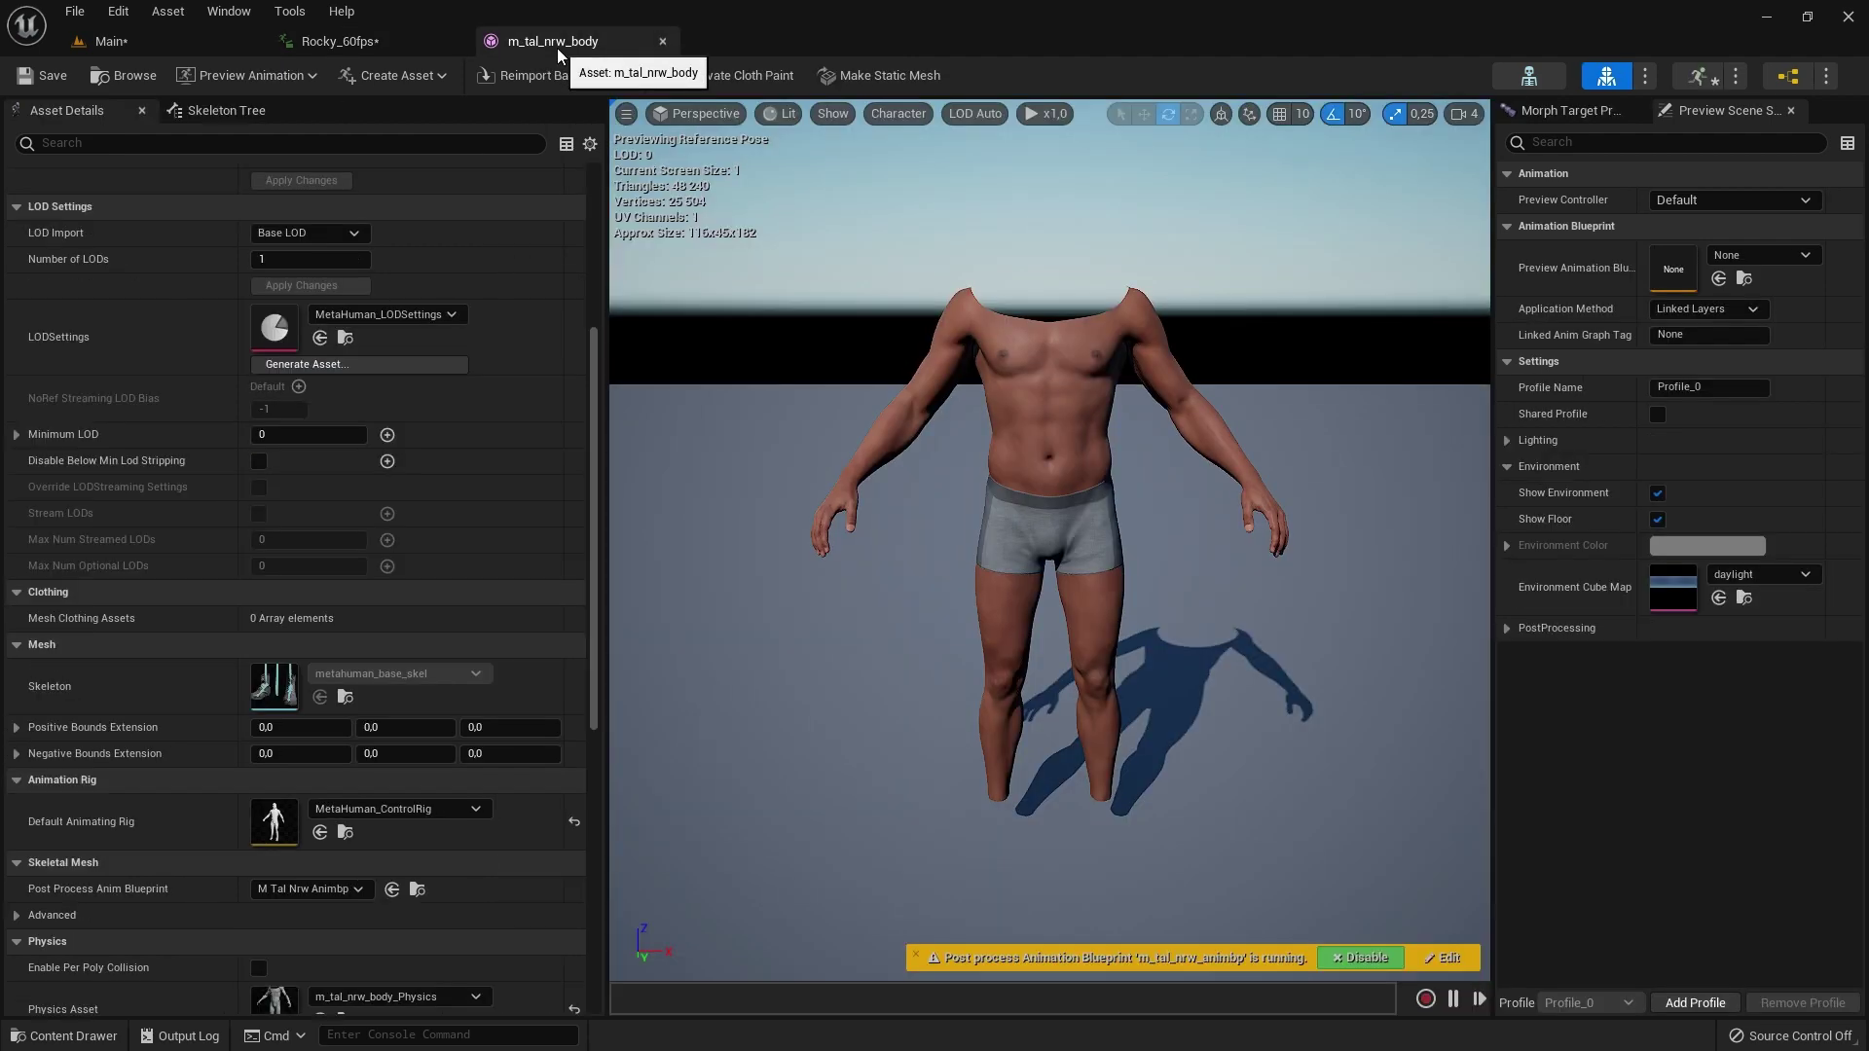
Step: Close the m_tal_nrw_body mesh, scrub to the start, and check the preview mesh's post-process blueprint options
left_click(662, 44)
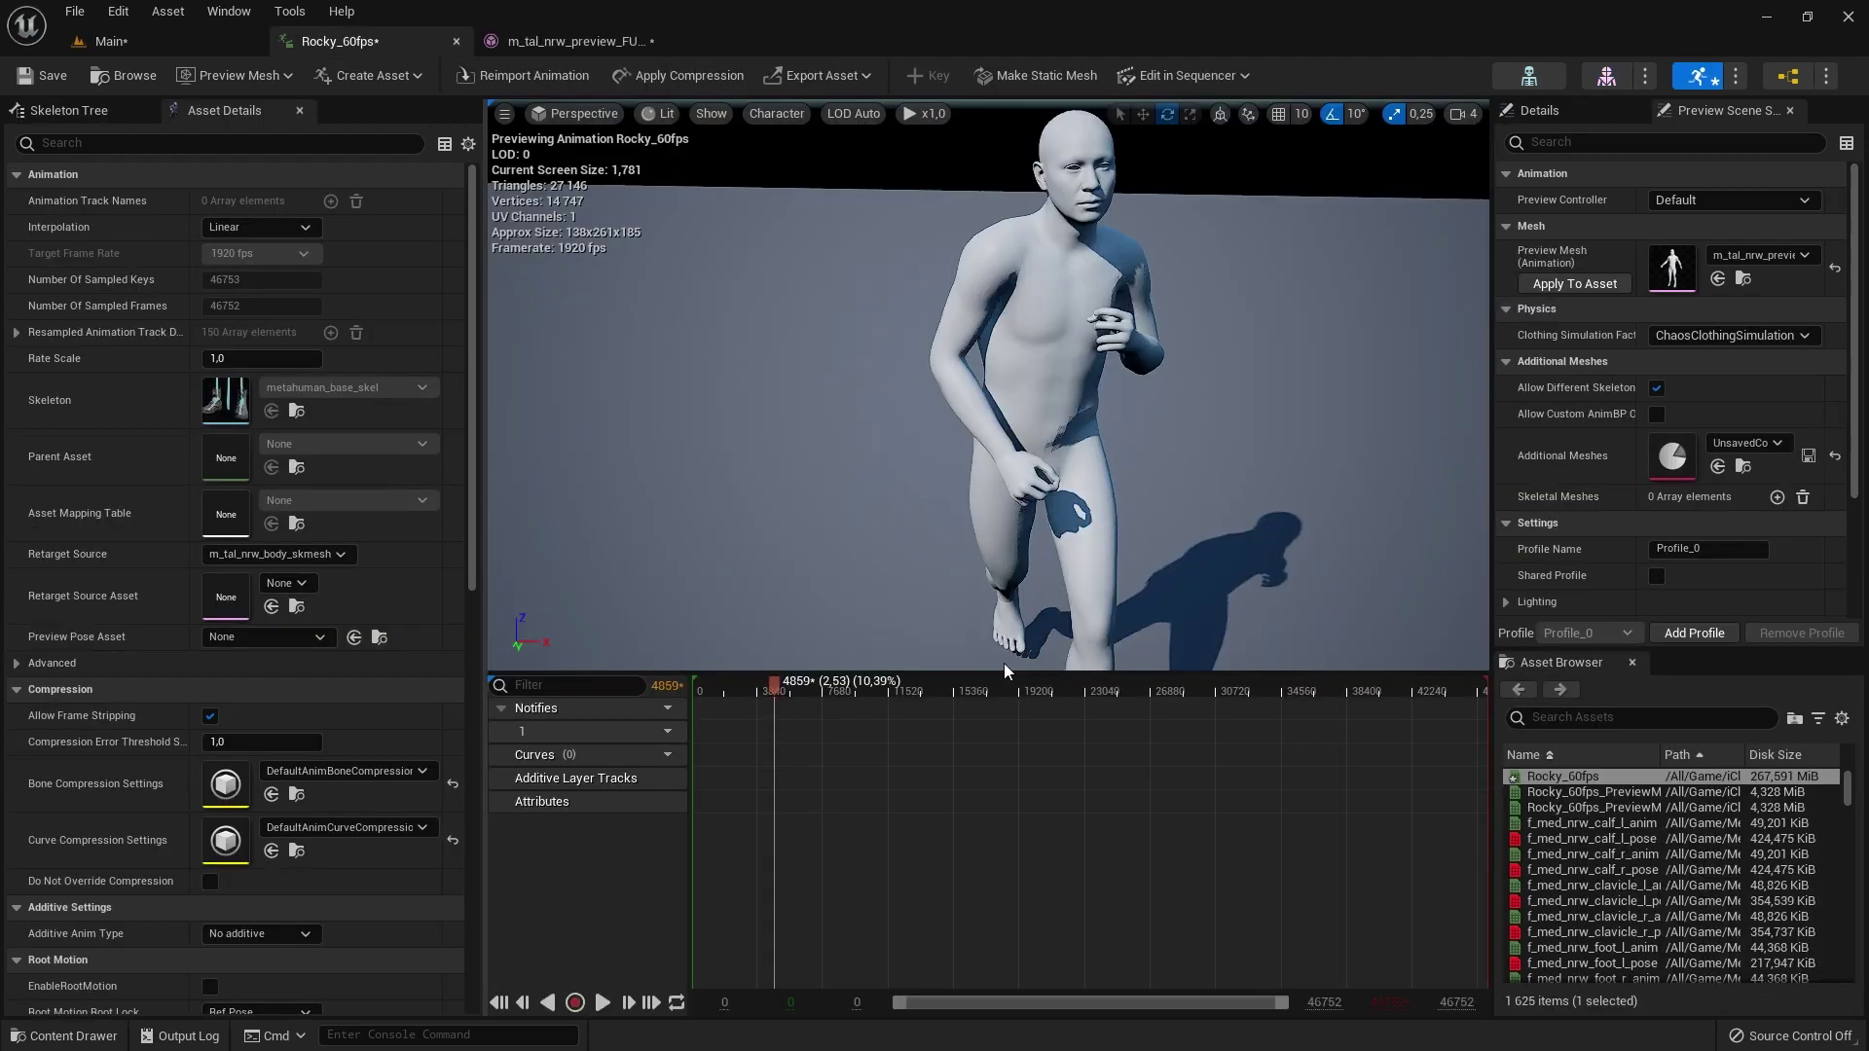
mouse_move(779, 689)
left_mouse_down()
mouse_move(881, 691)
mouse_move(697, 703)
mouse_move(758, 703)
left_mouse_up()
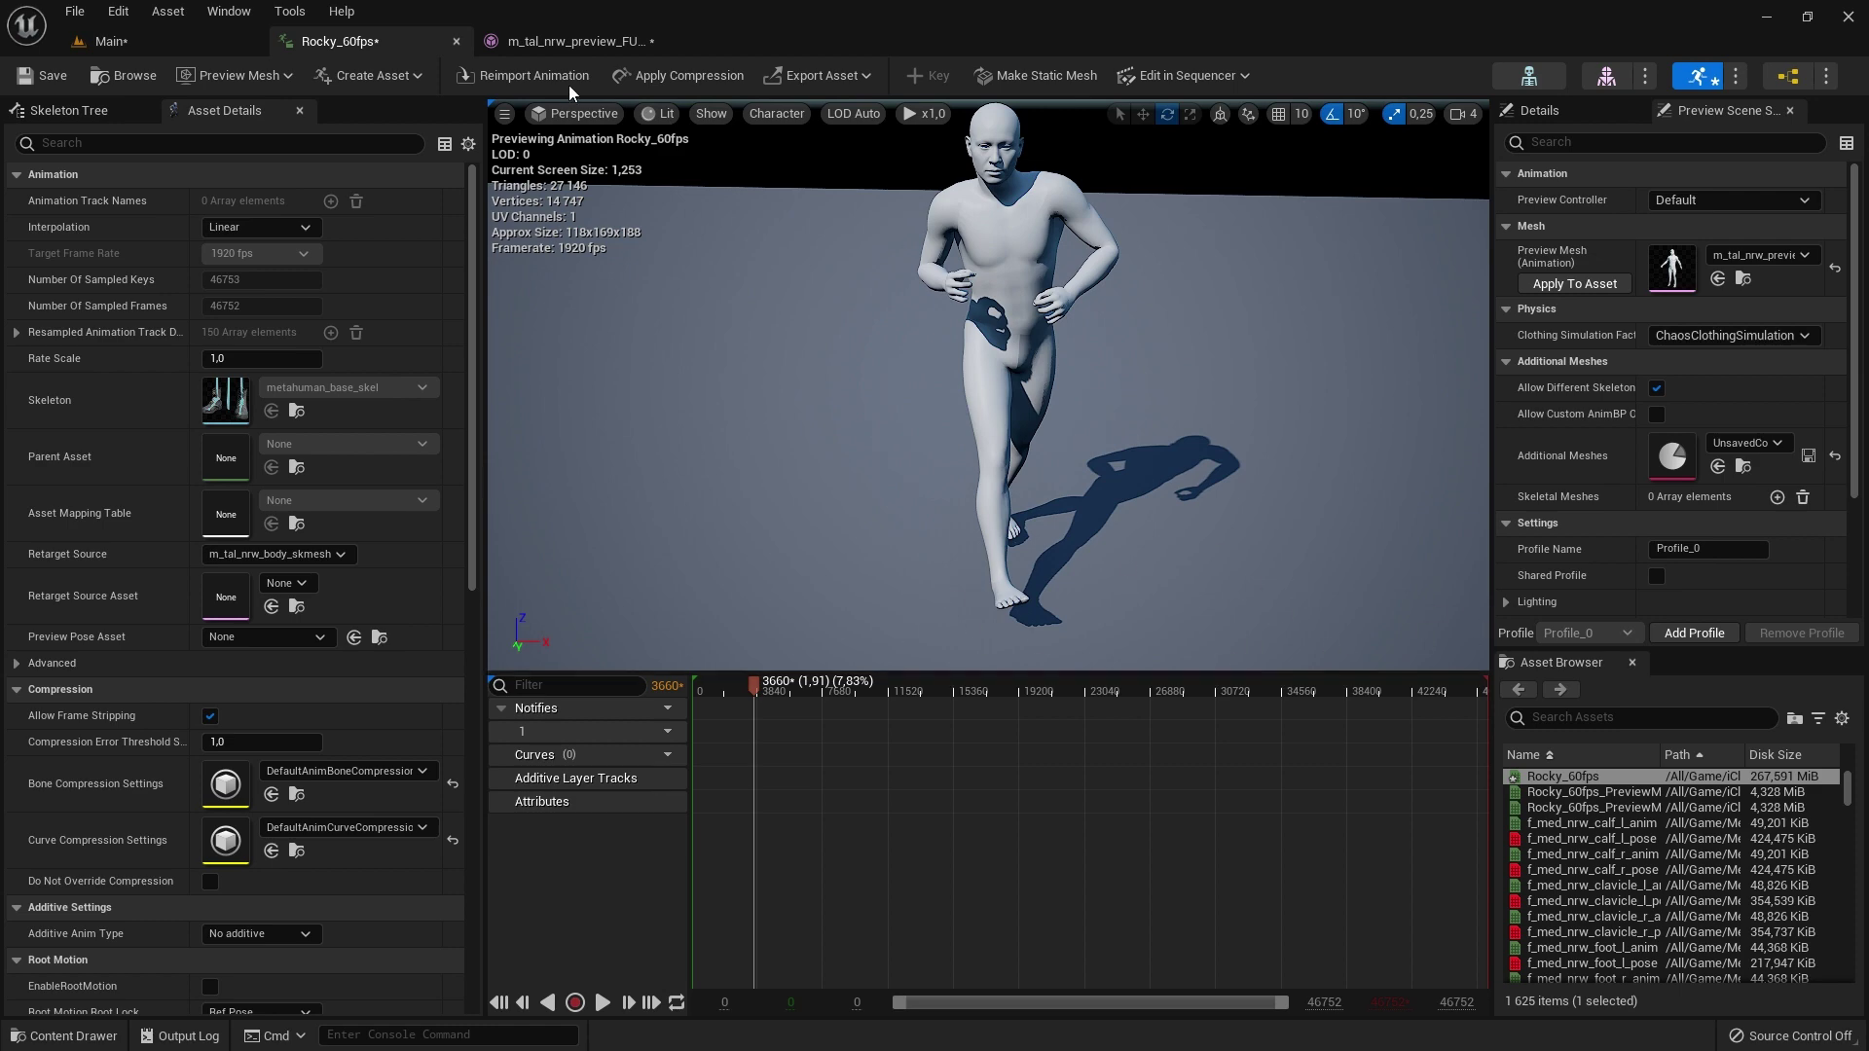
left_click(575, 41)
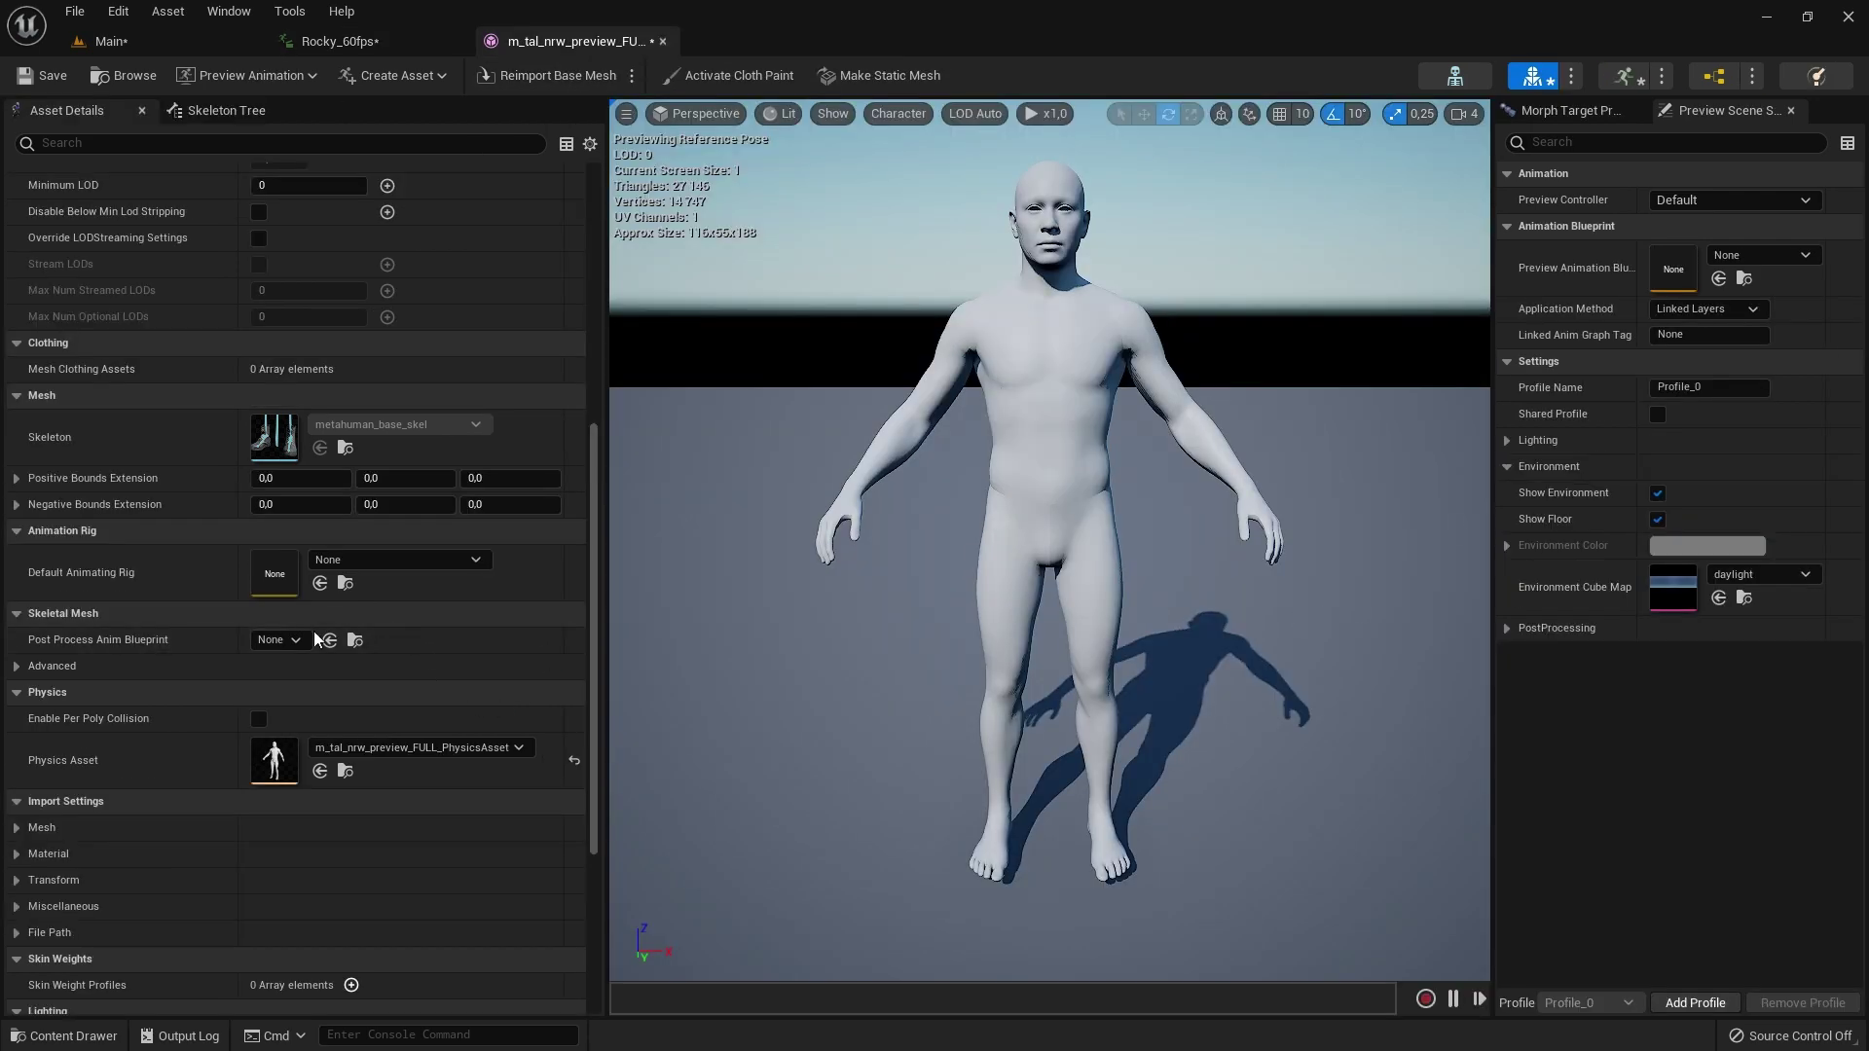
left_click(278, 639)
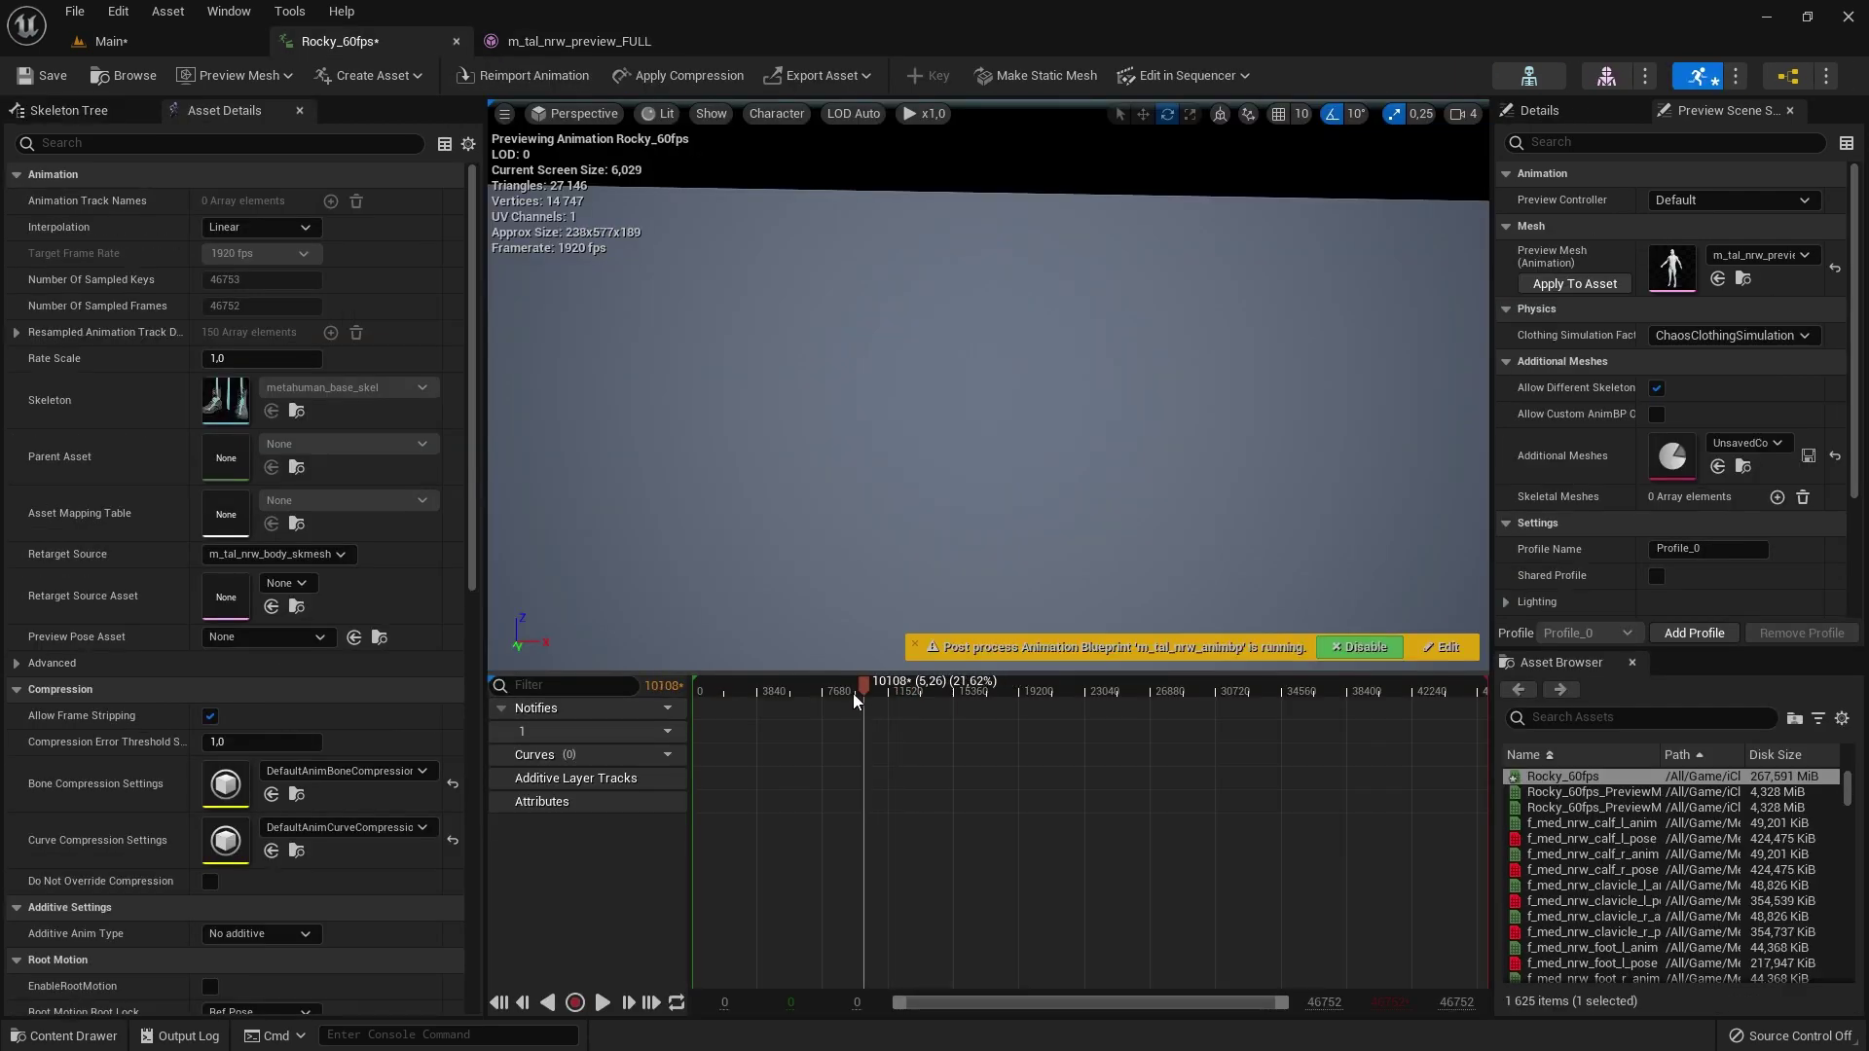
Step: Scrub to frame 5315 and toggle the post-process blueprint off and back on
left_click_drag(857, 701, 782, 693)
left_click(1361, 655)
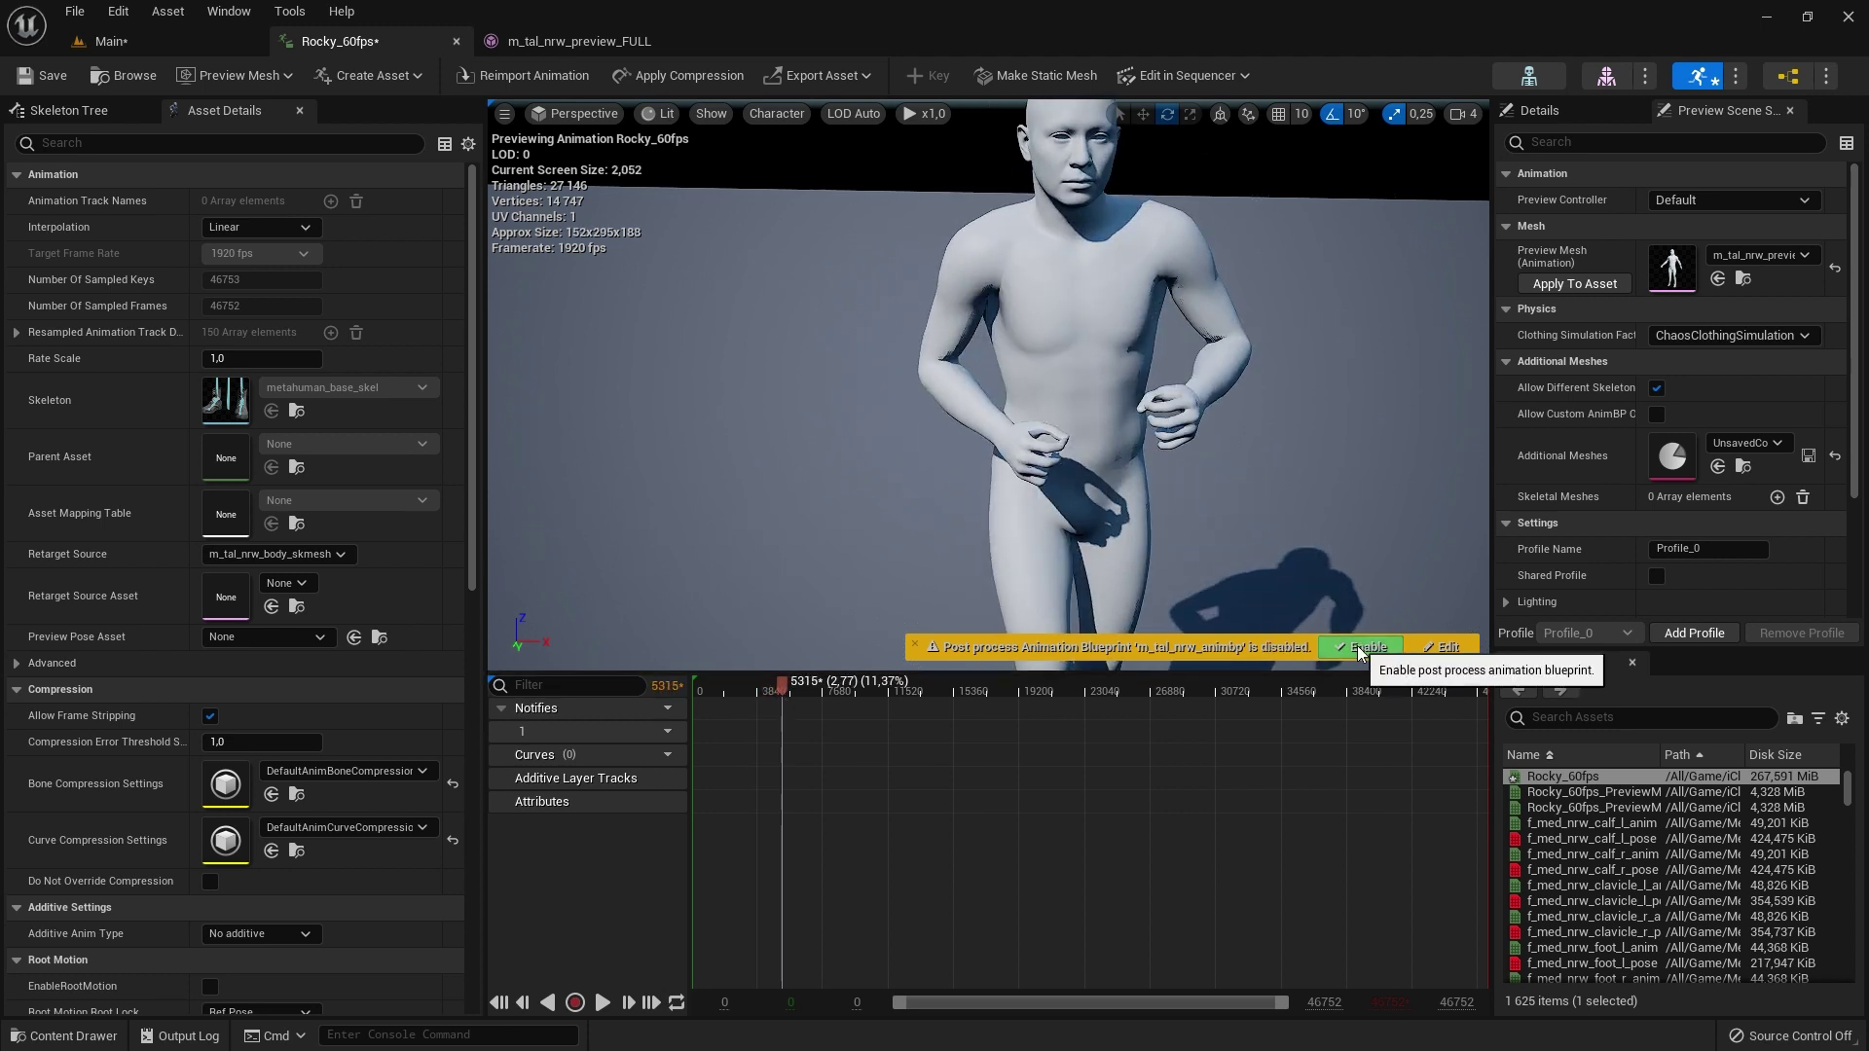
left_click(1361, 648)
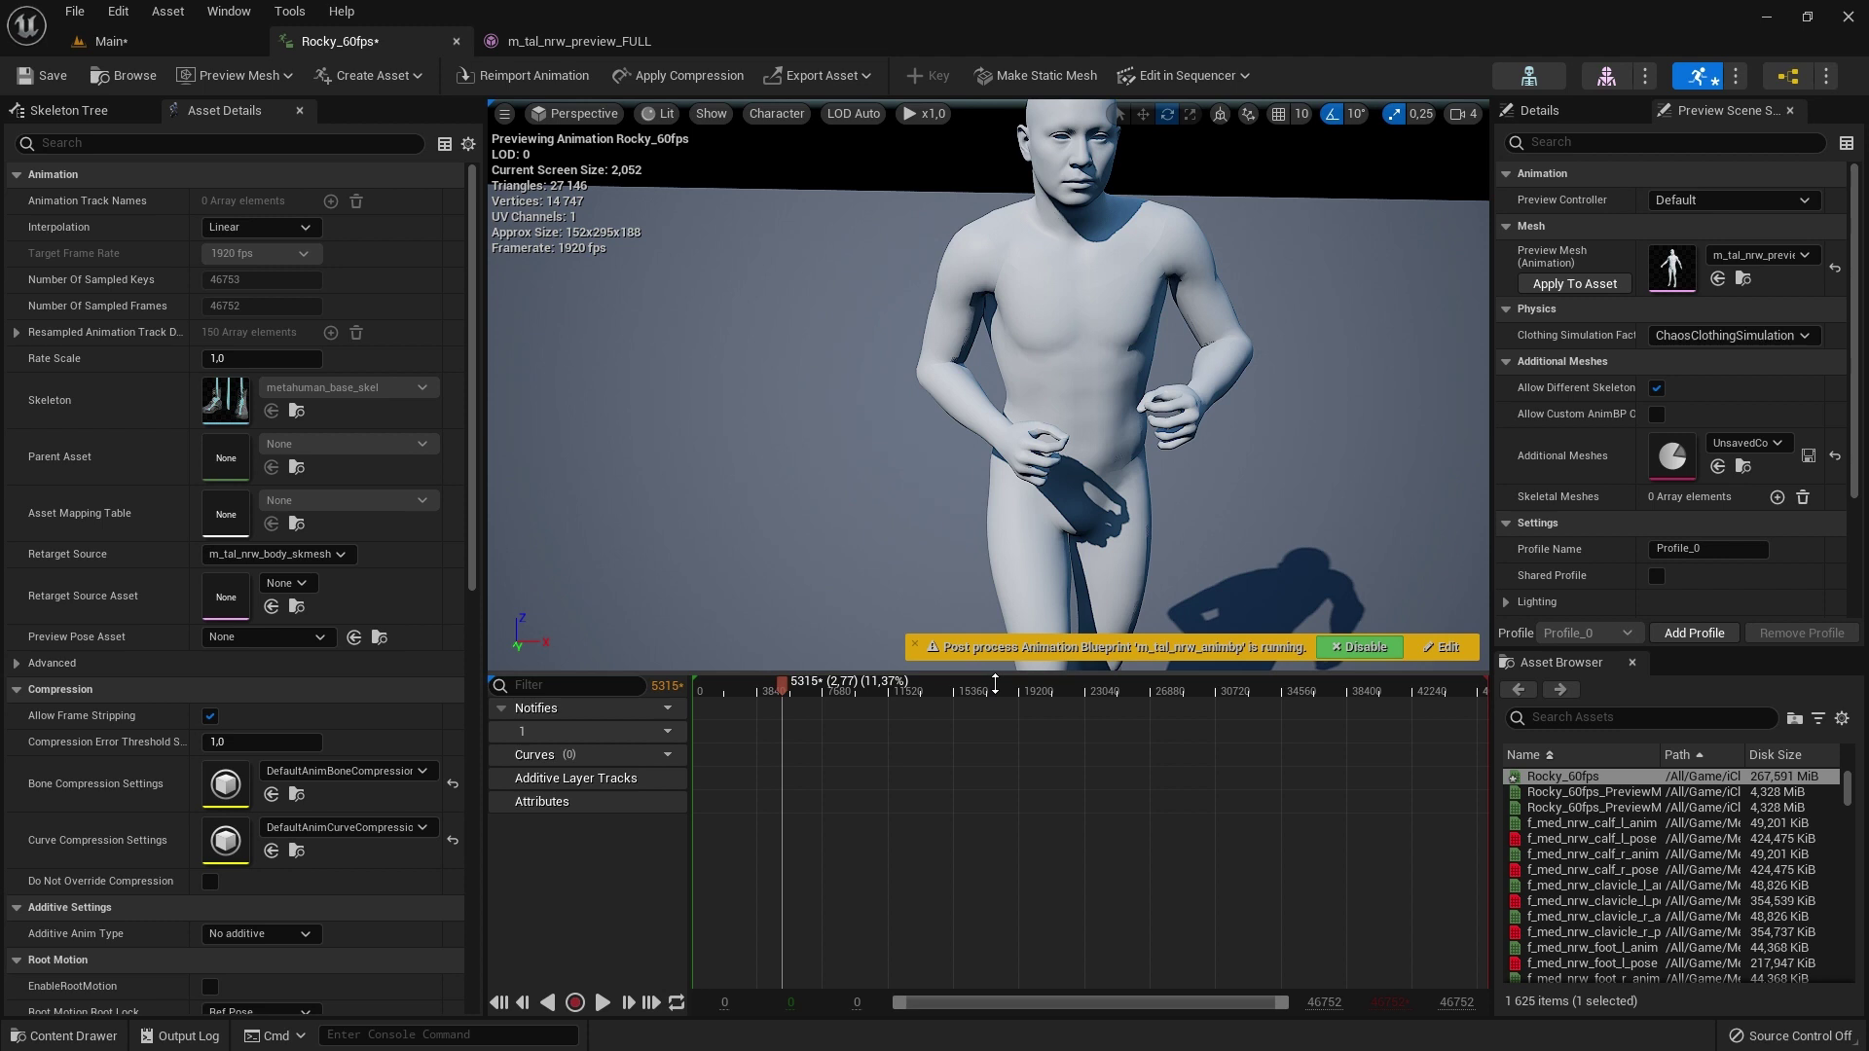
Step: Begin exporting the preview mesh as Rocky_60fps_PreviewMesh FBX, then cancel the export
scroll(1125, 544, "down", 3)
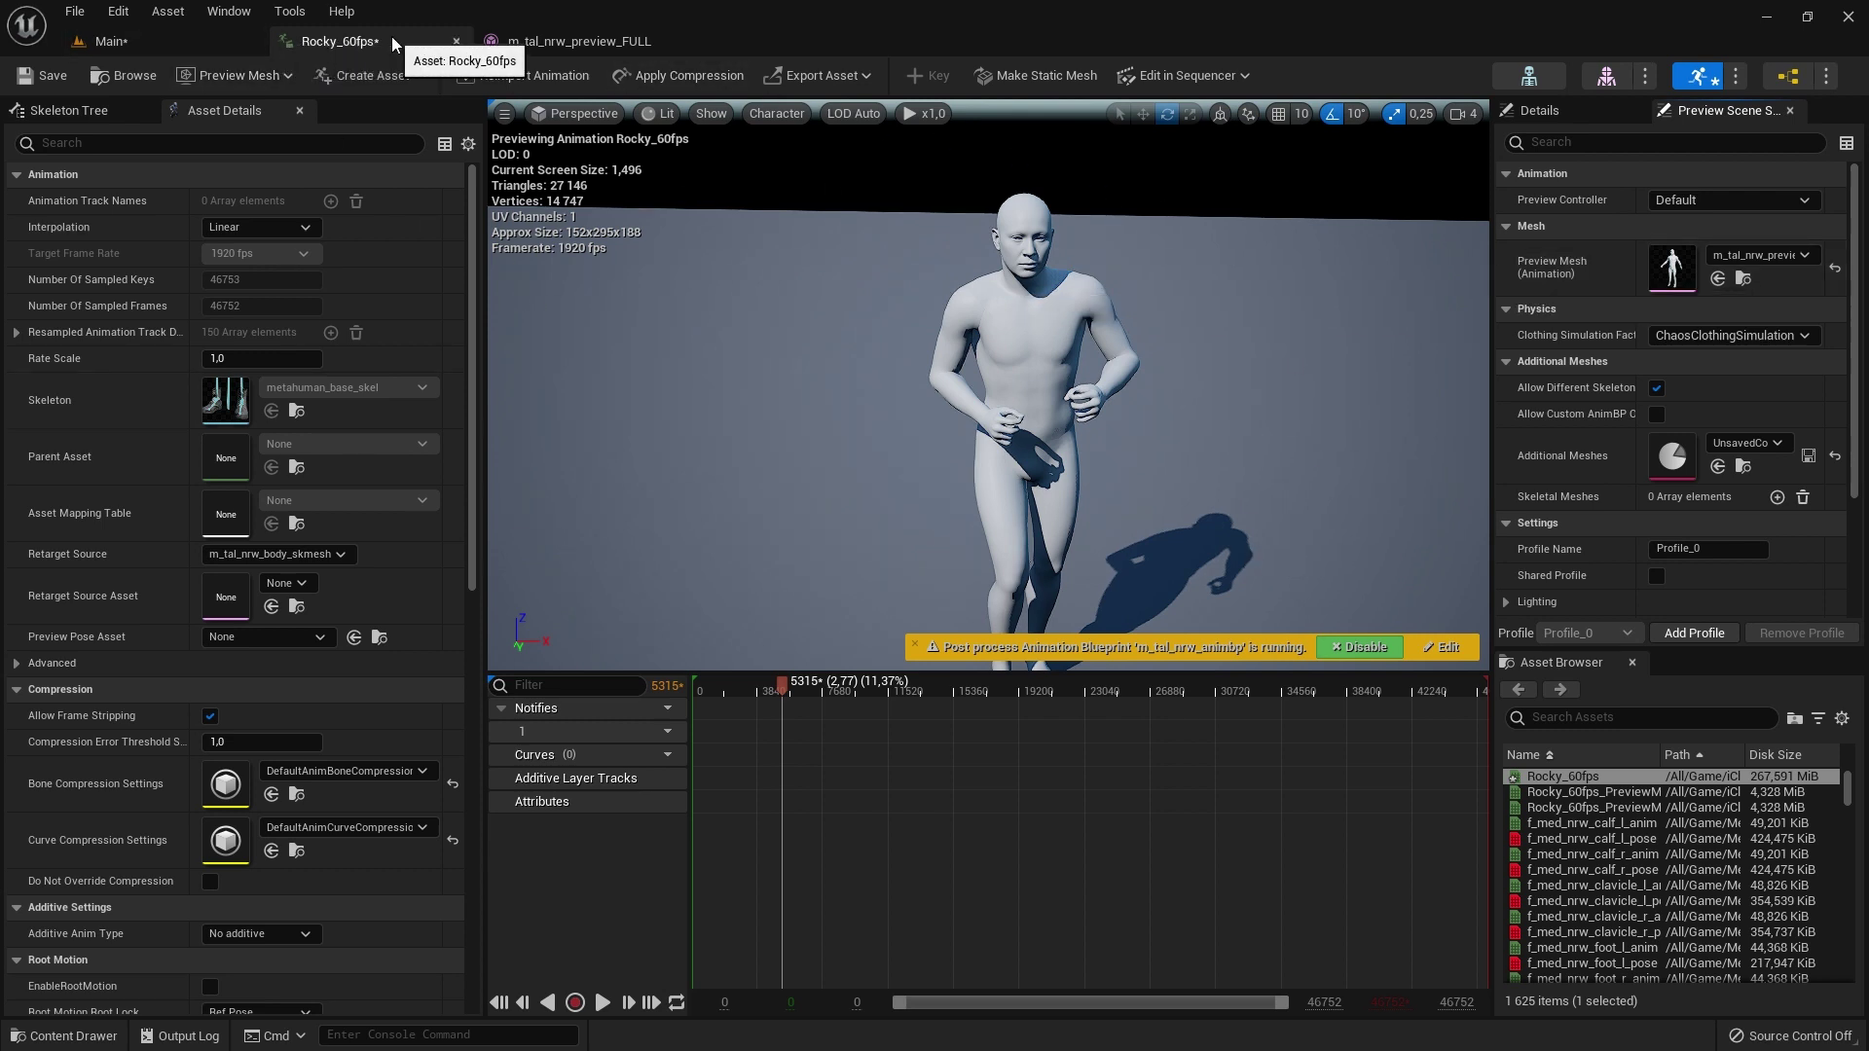
left_click_drag(1122, 475, 1130, 475)
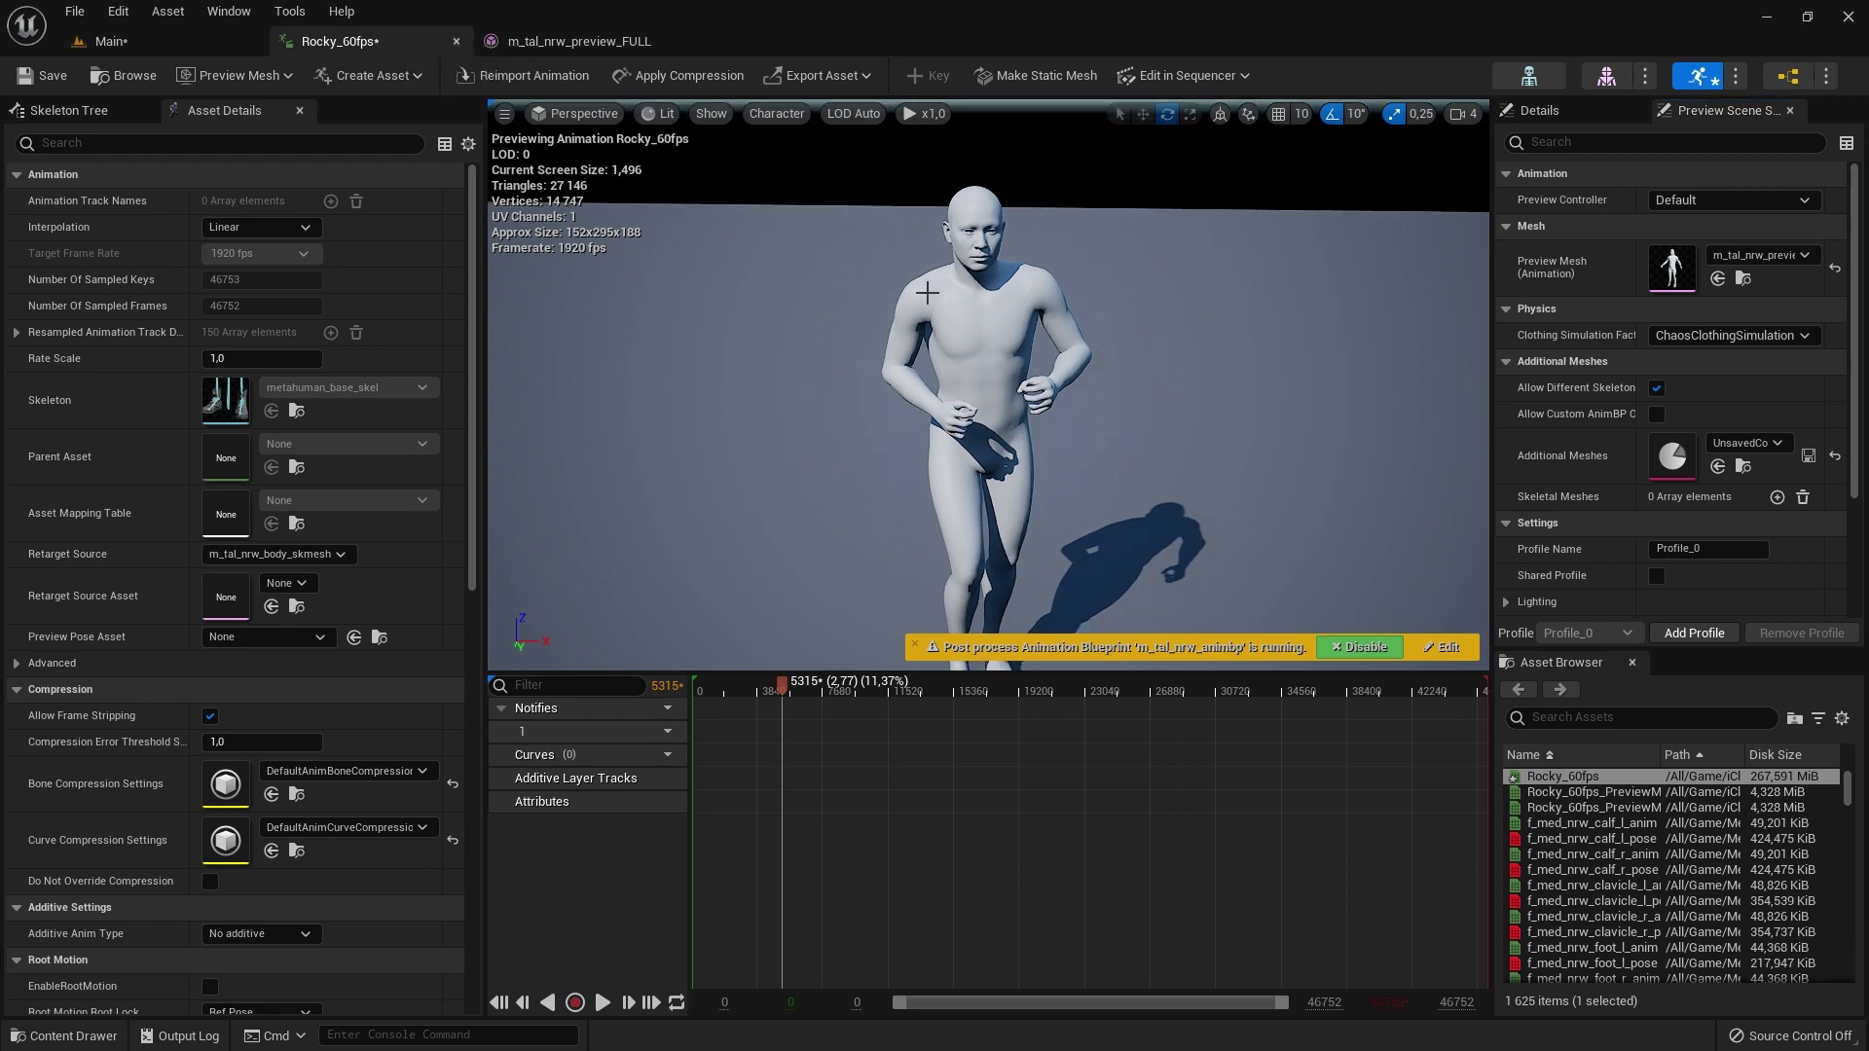
left_click(864, 82)
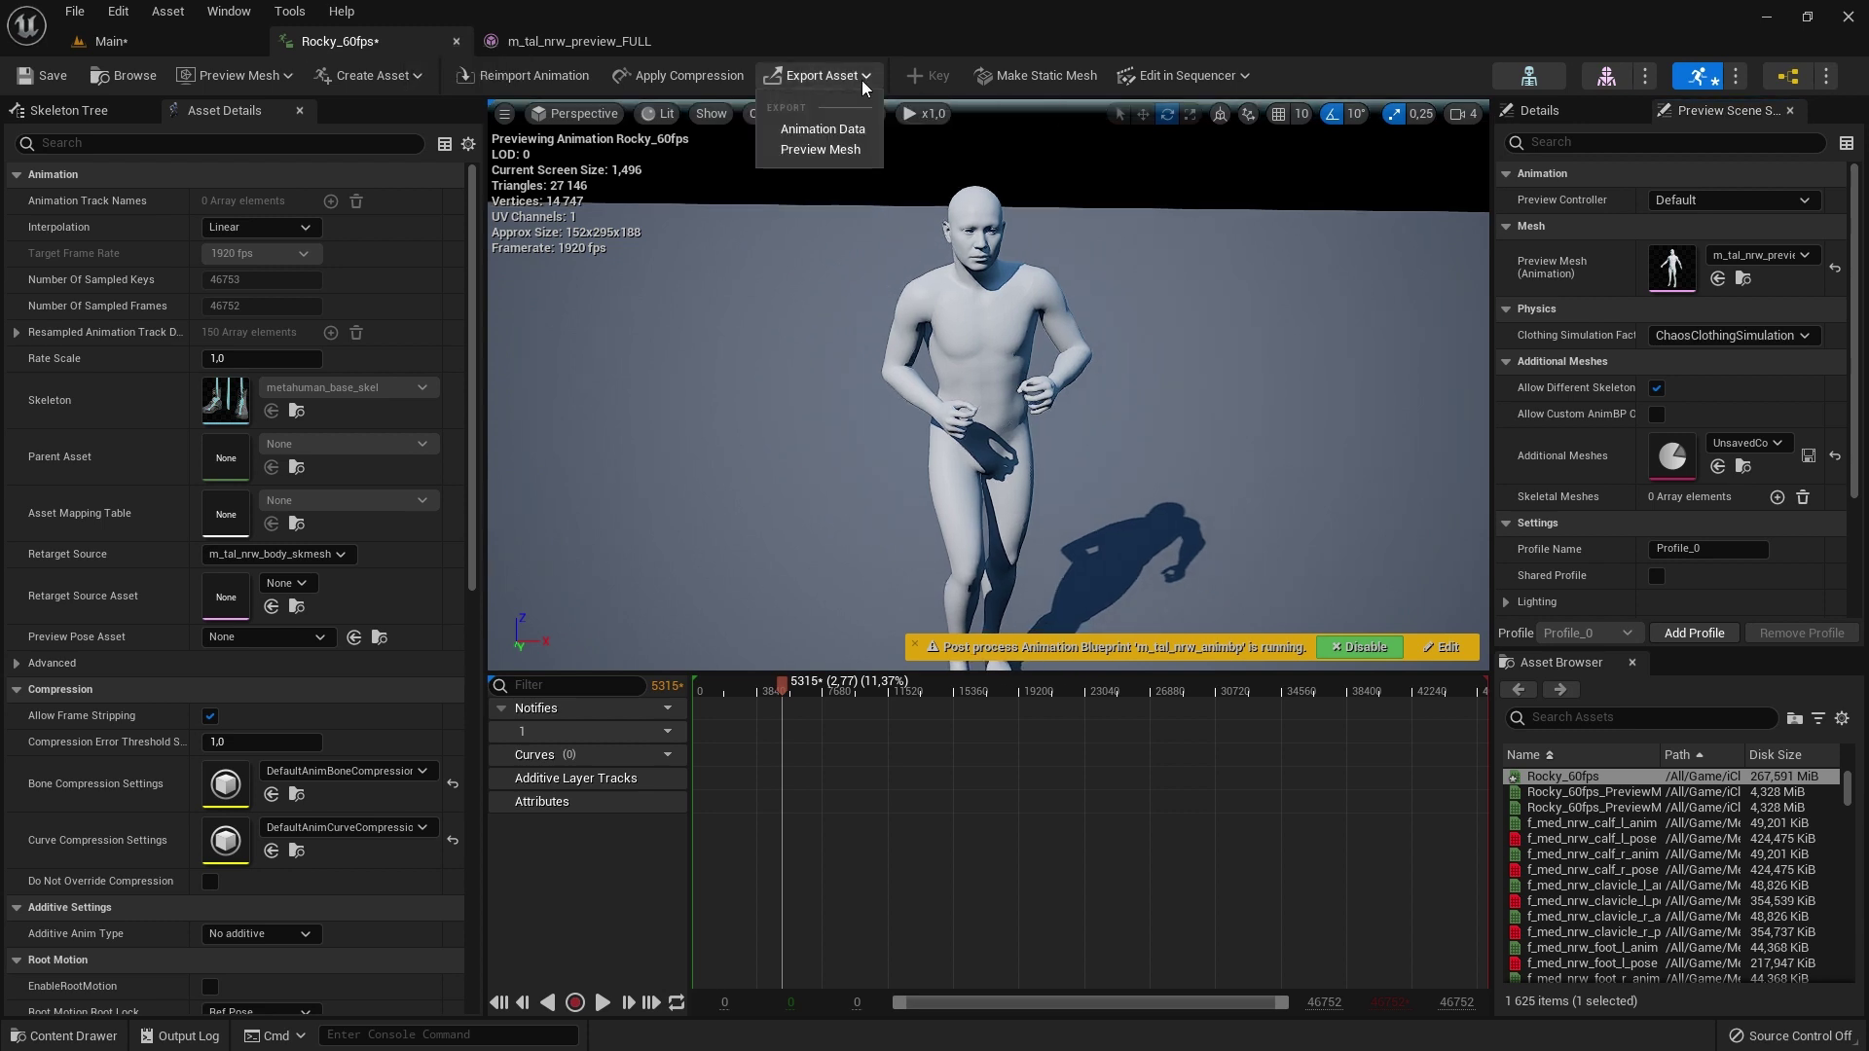
left_click(821, 148)
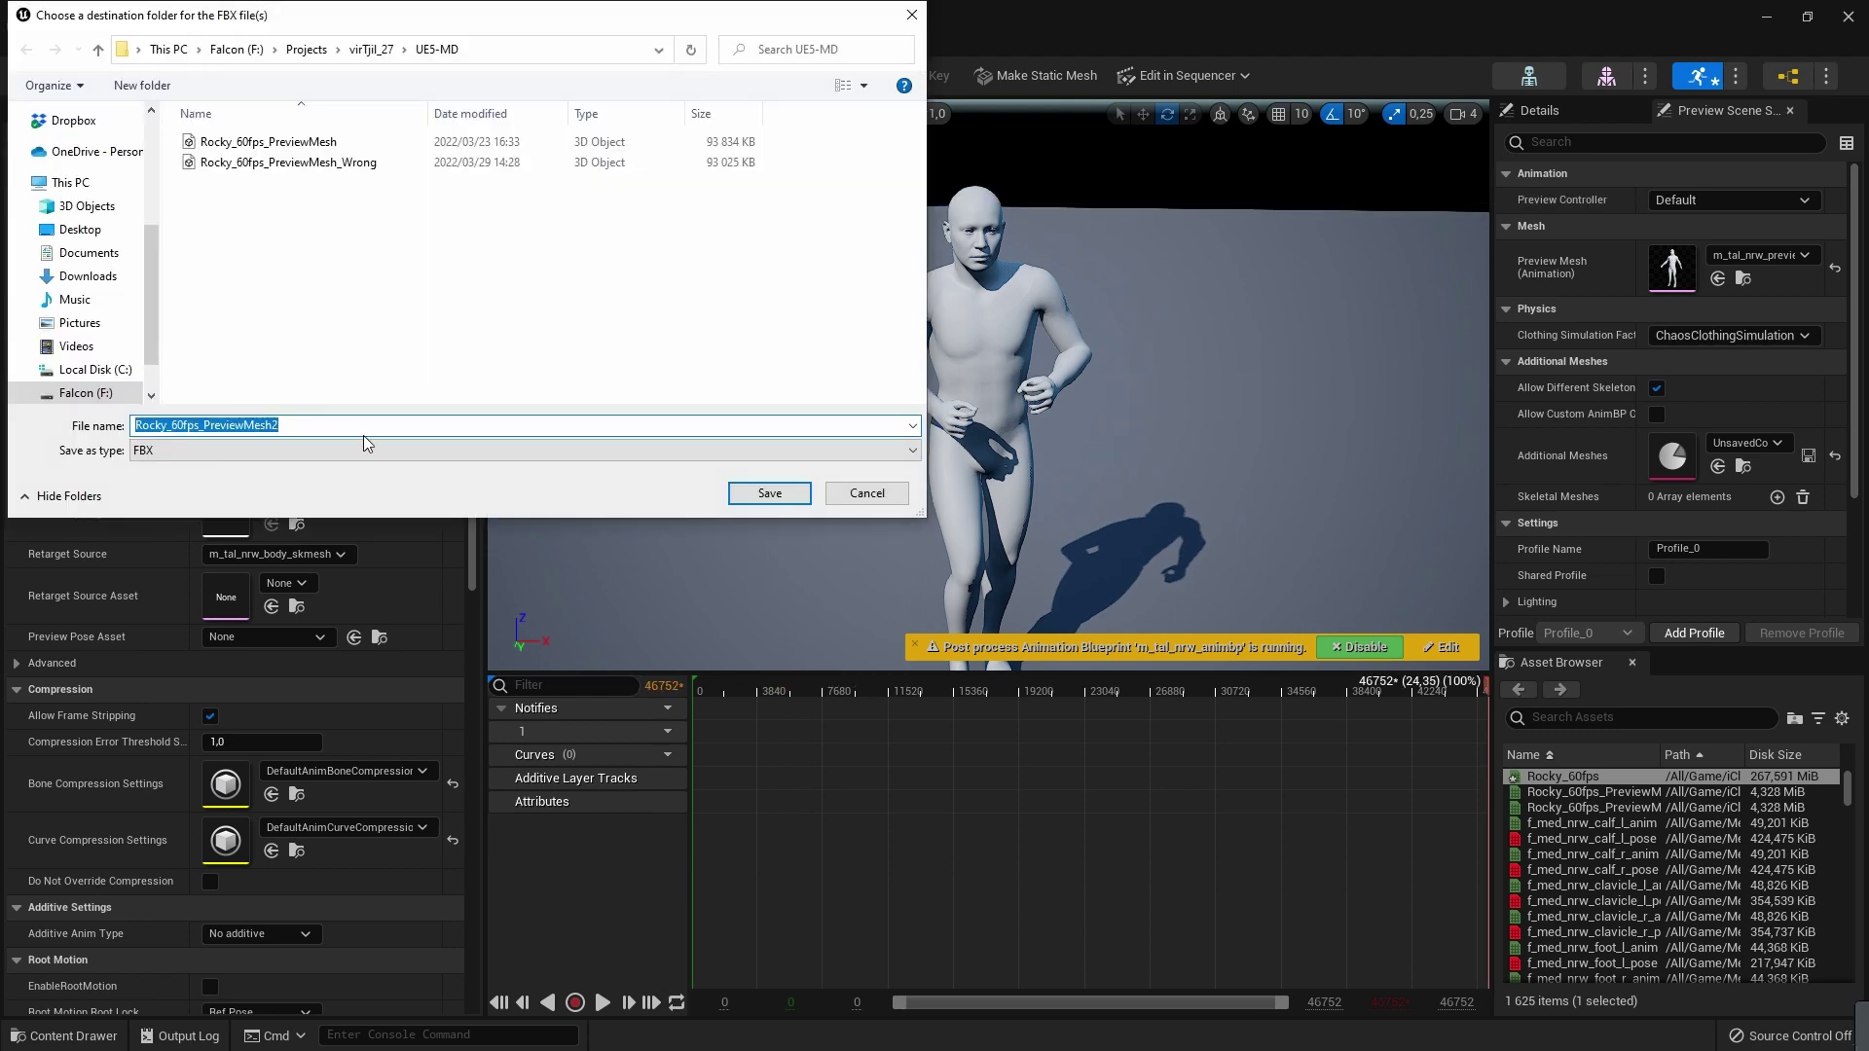
left_click(269, 142)
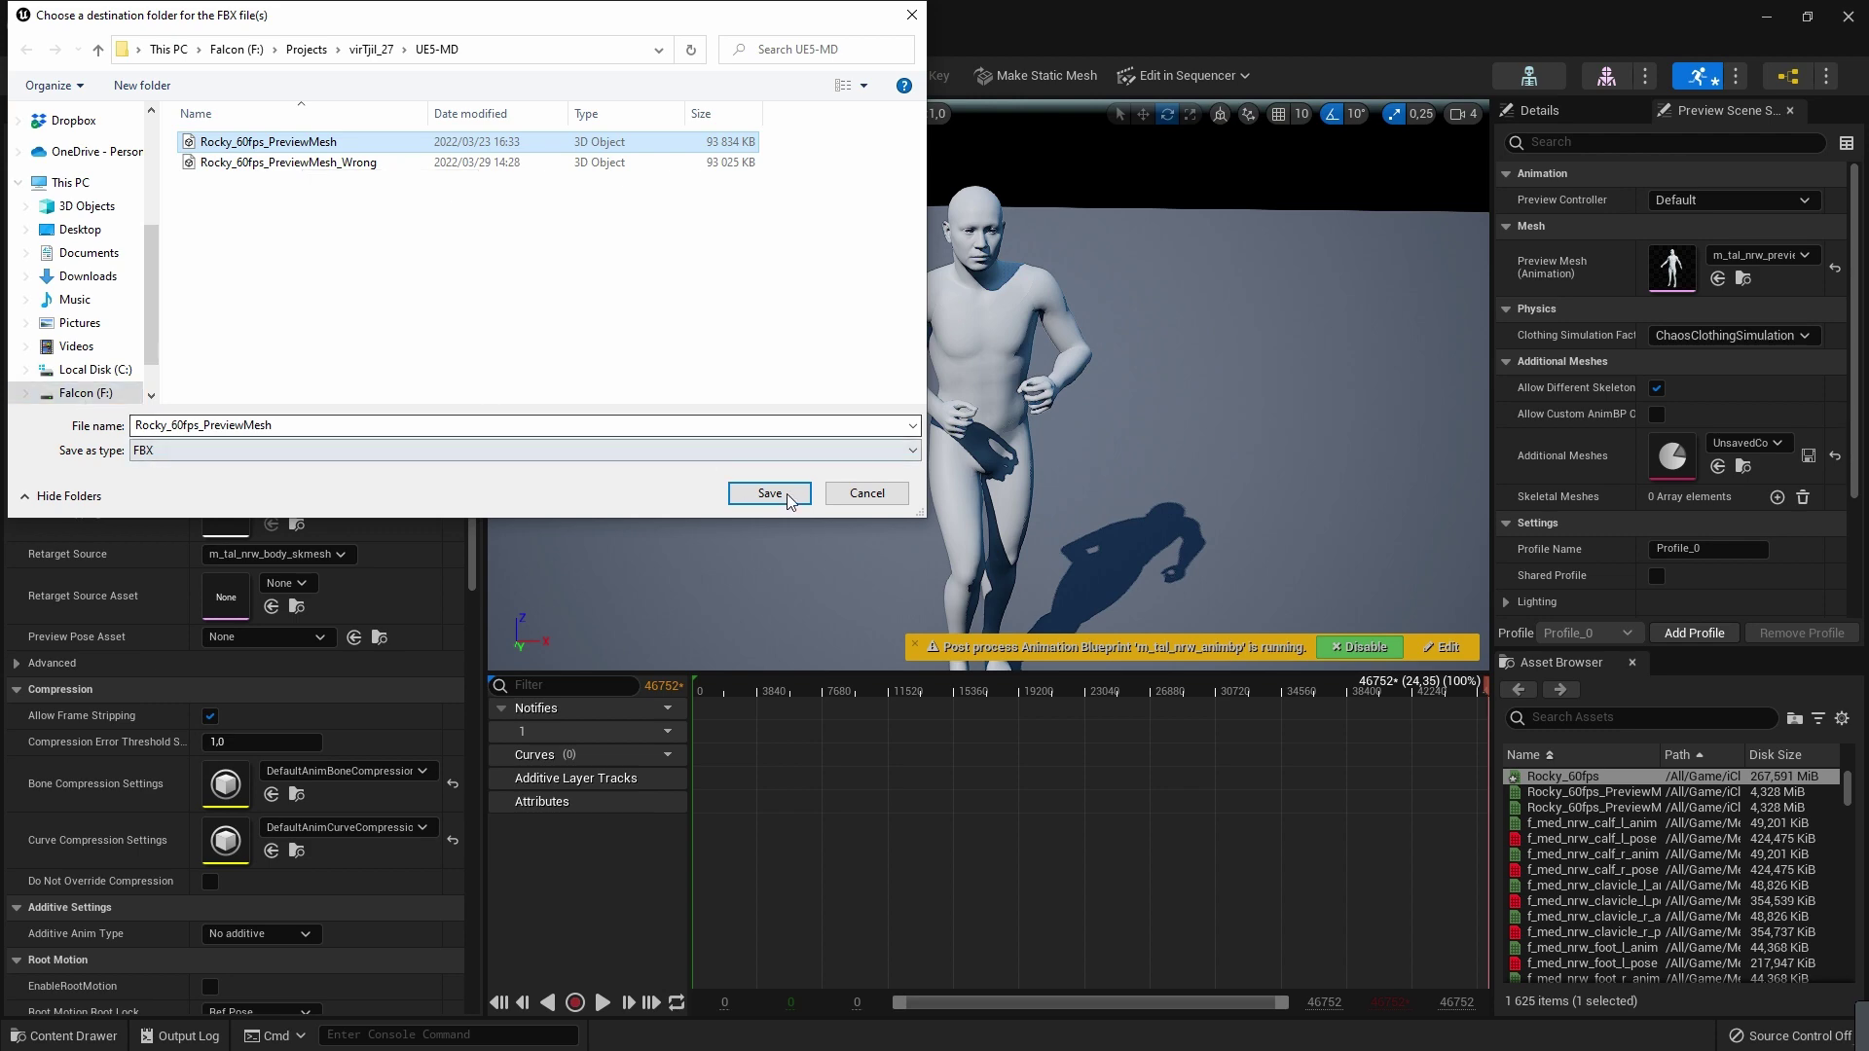
left_click(868, 493)
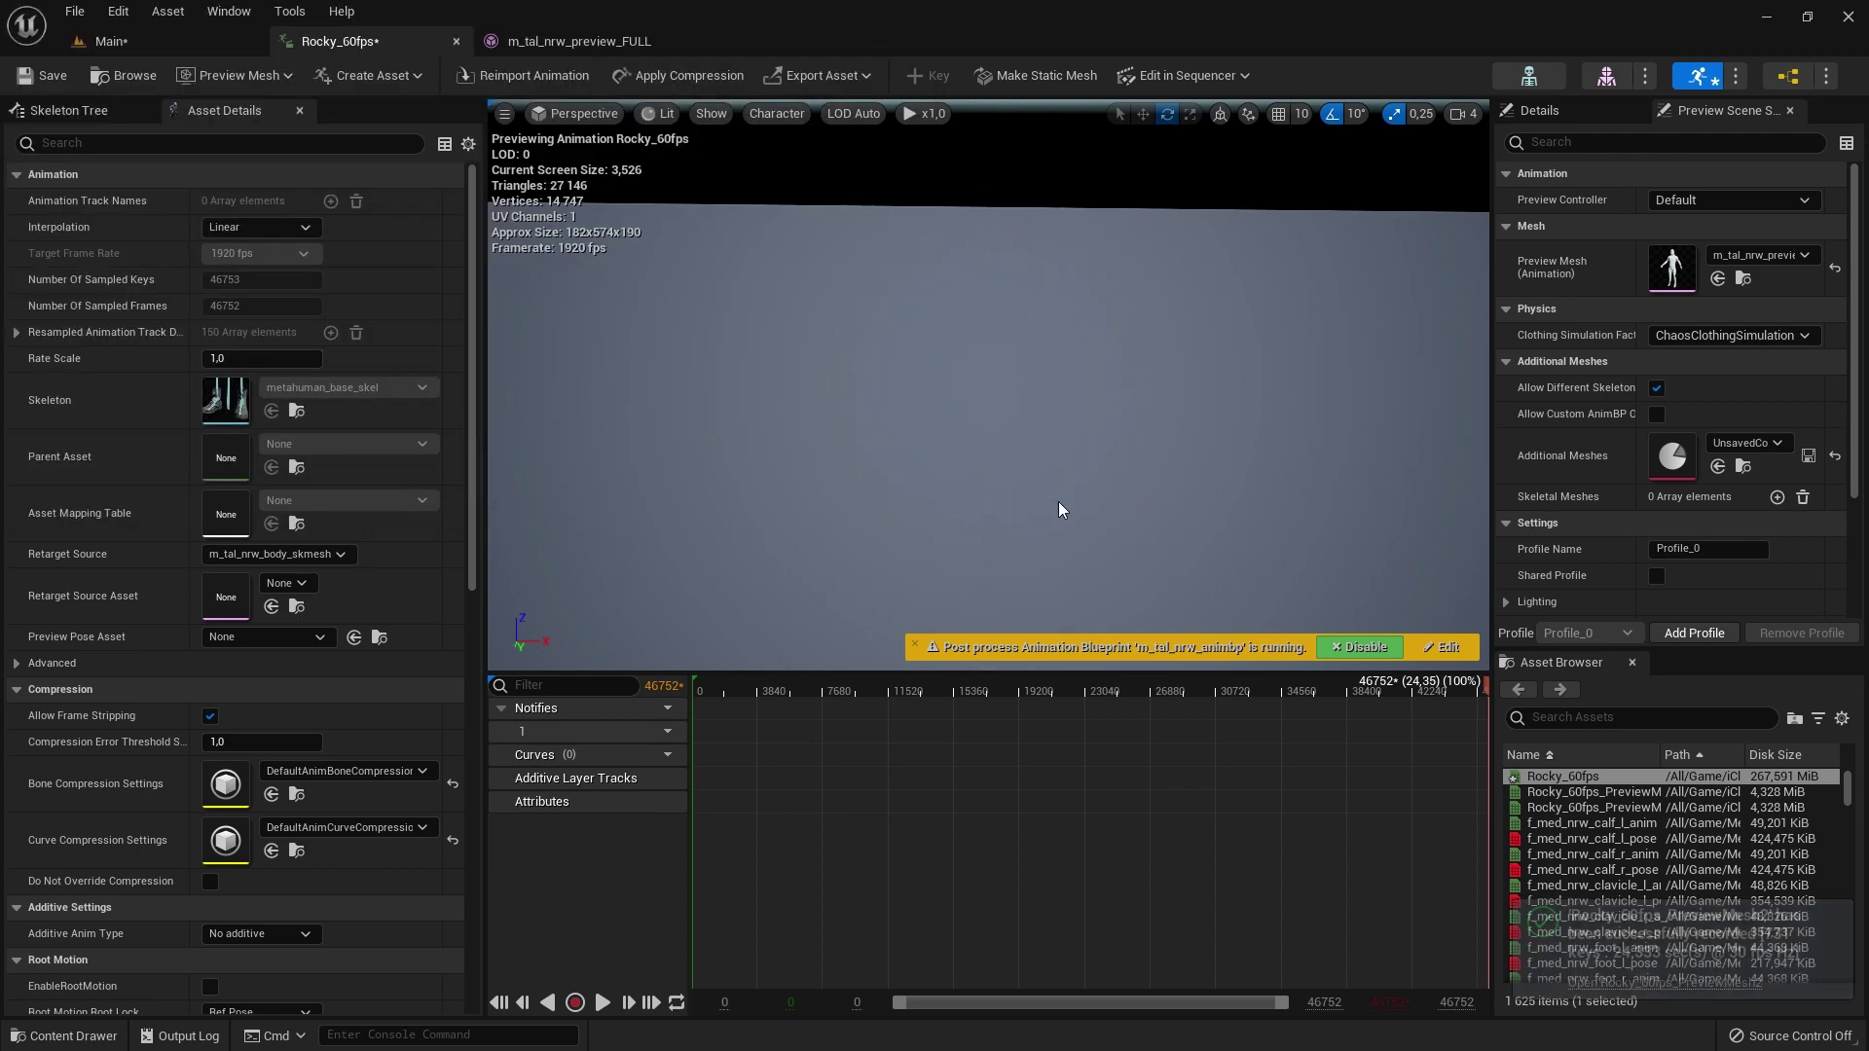
left_click(752, 691)
Step: Import the FBX avatar so the puffer jacket and cargo pants appear on it
left_click(110, 41)
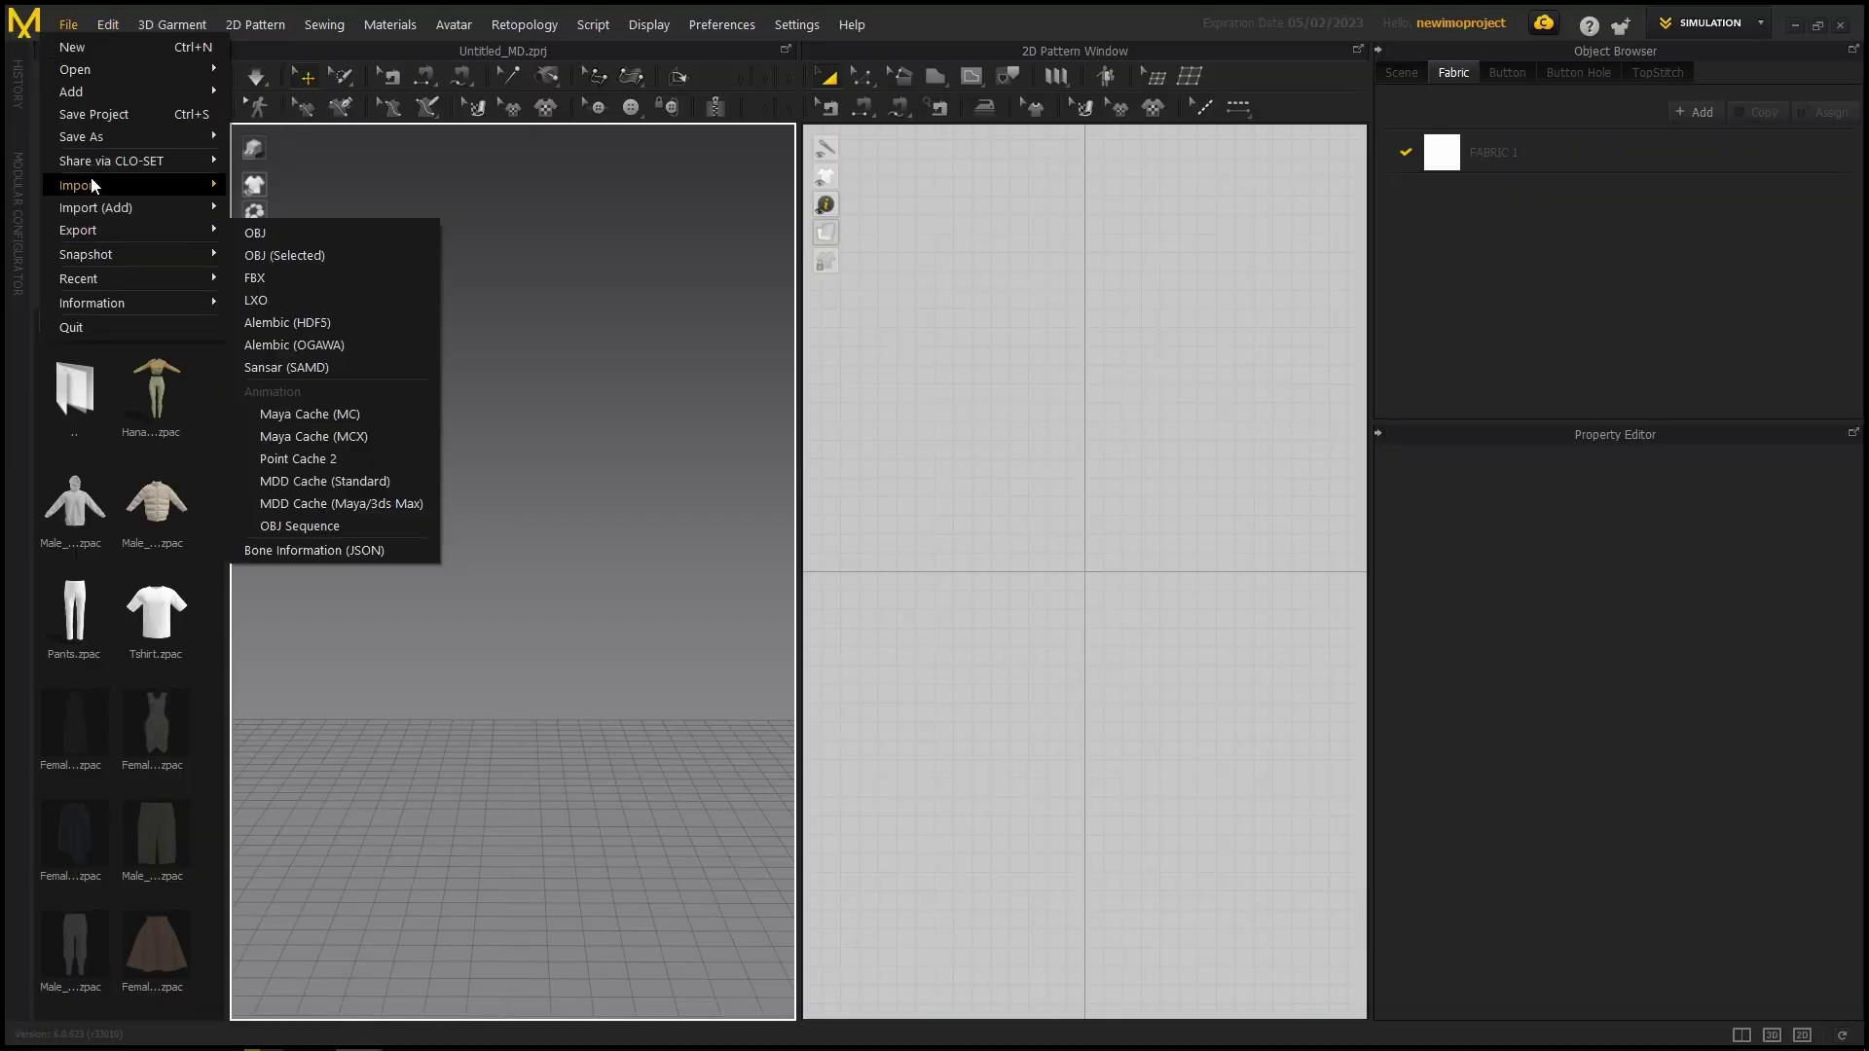
mouse_move(141, 185)
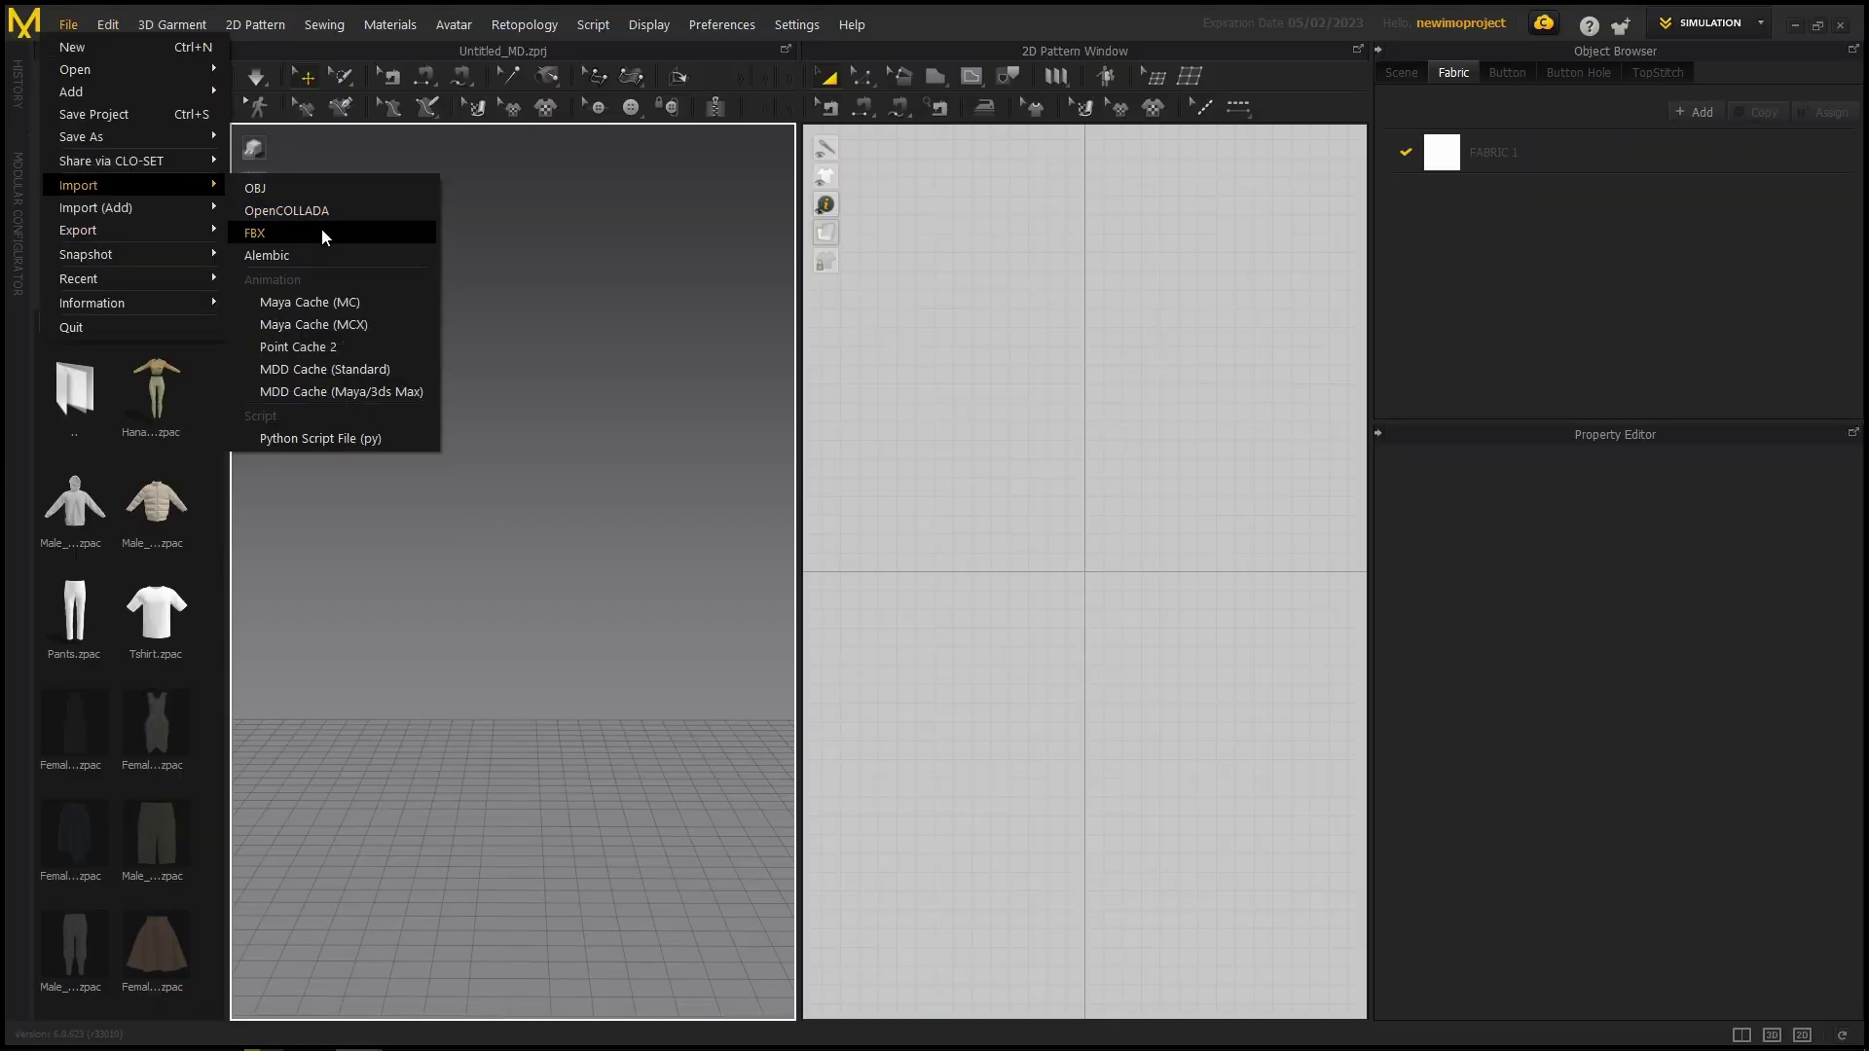
left_click(322, 230)
left_click(1130, 701)
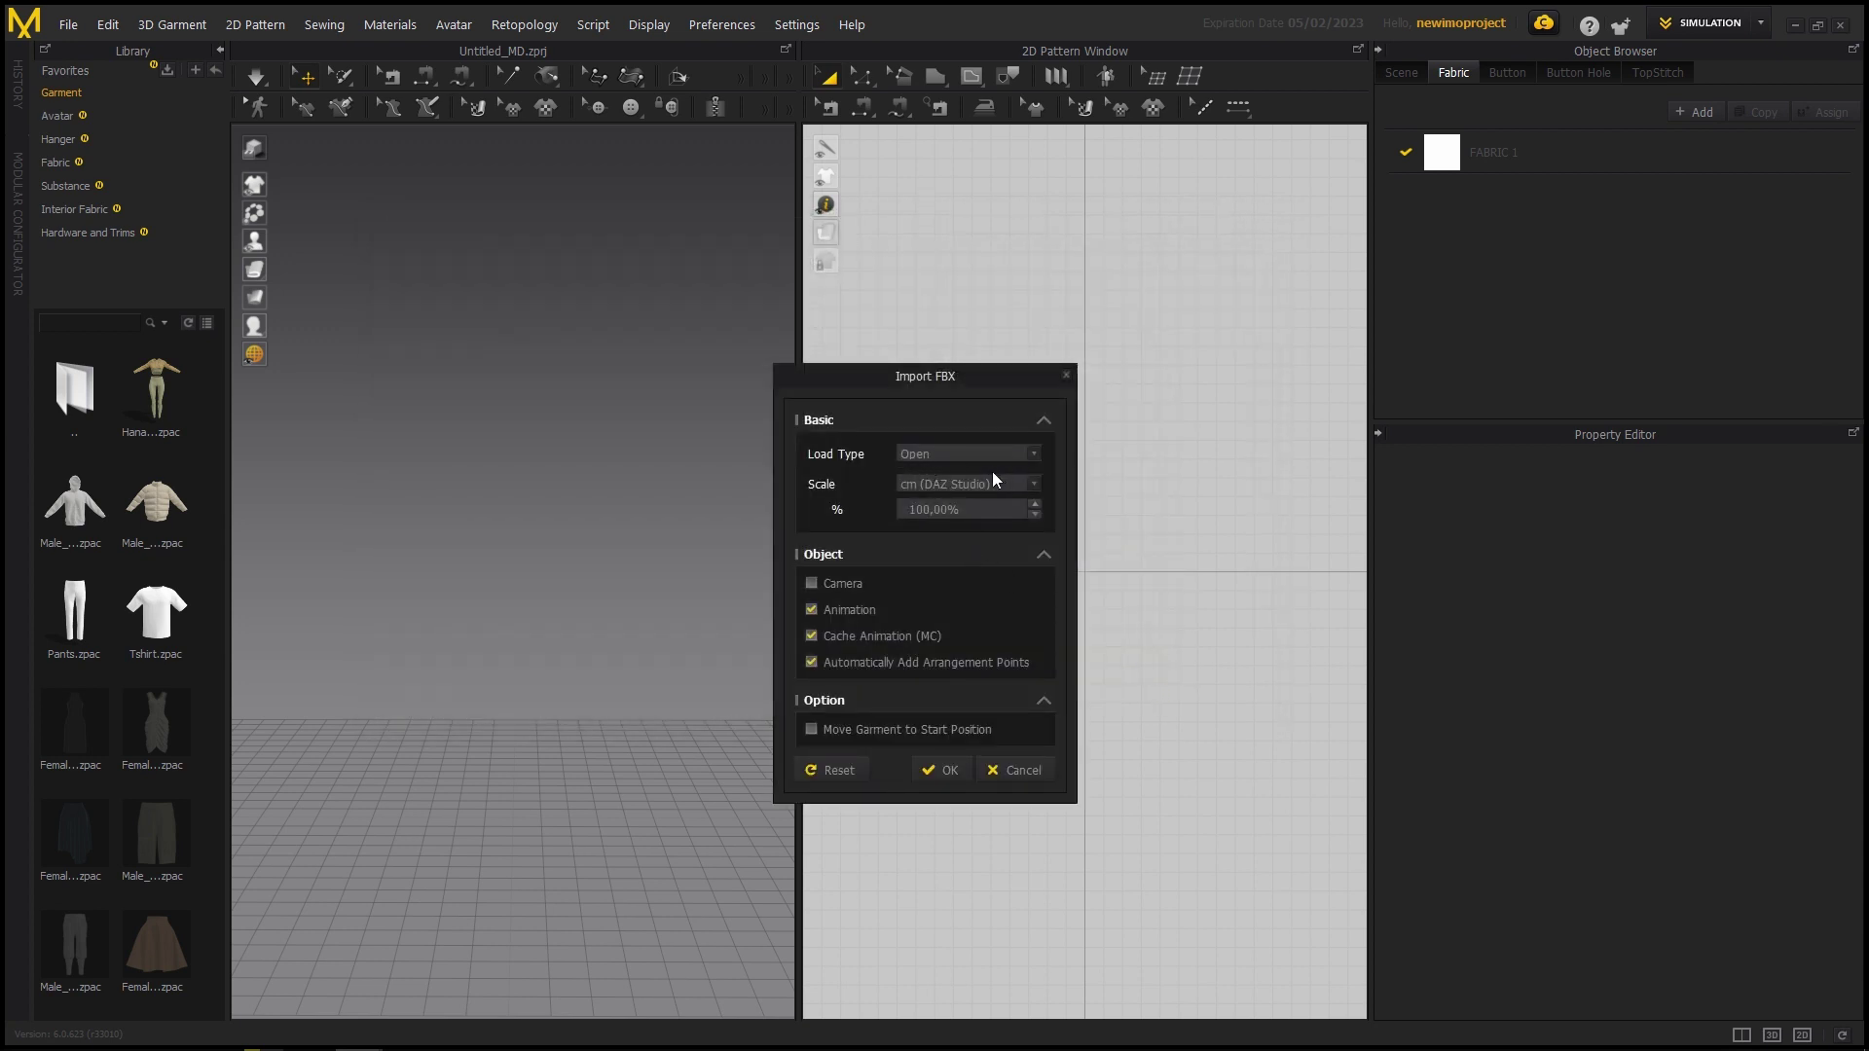
left_click(942, 771)
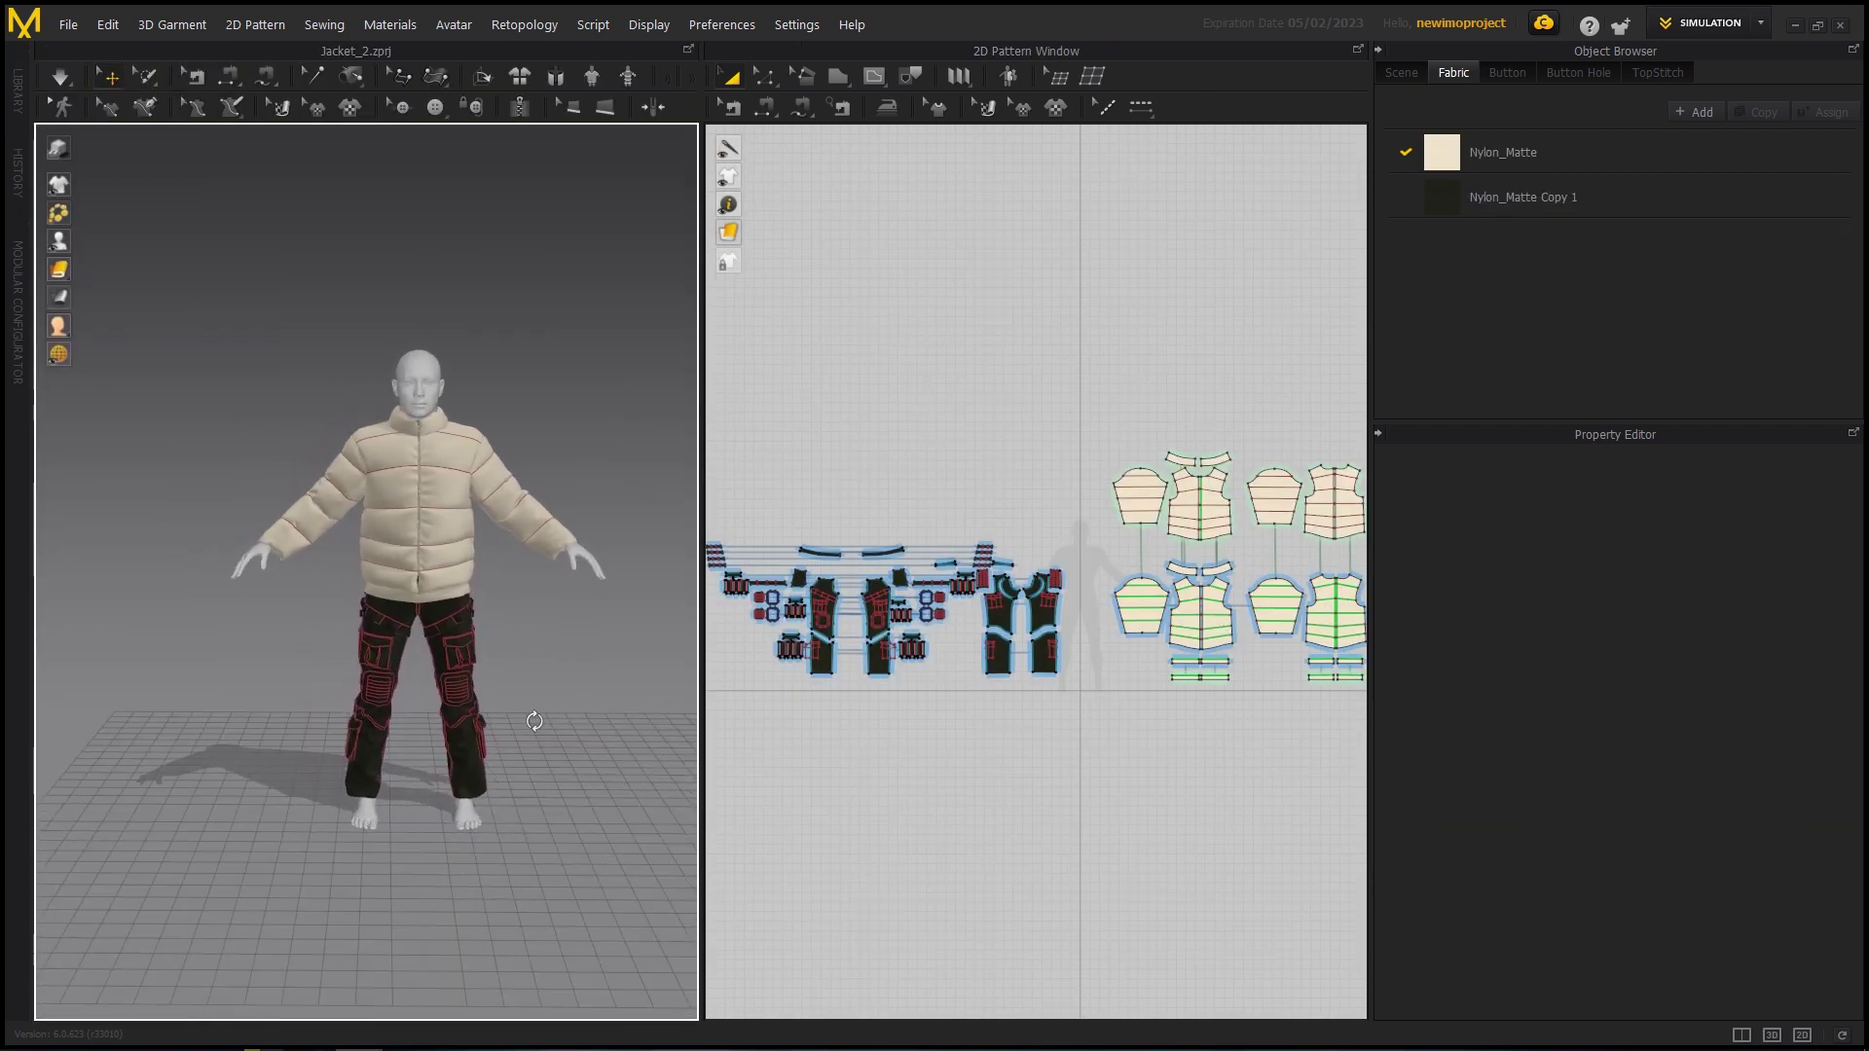
Step: Switch Marvelous Designer from Simulation to Animation mode
scroll(535, 721, "up", 5)
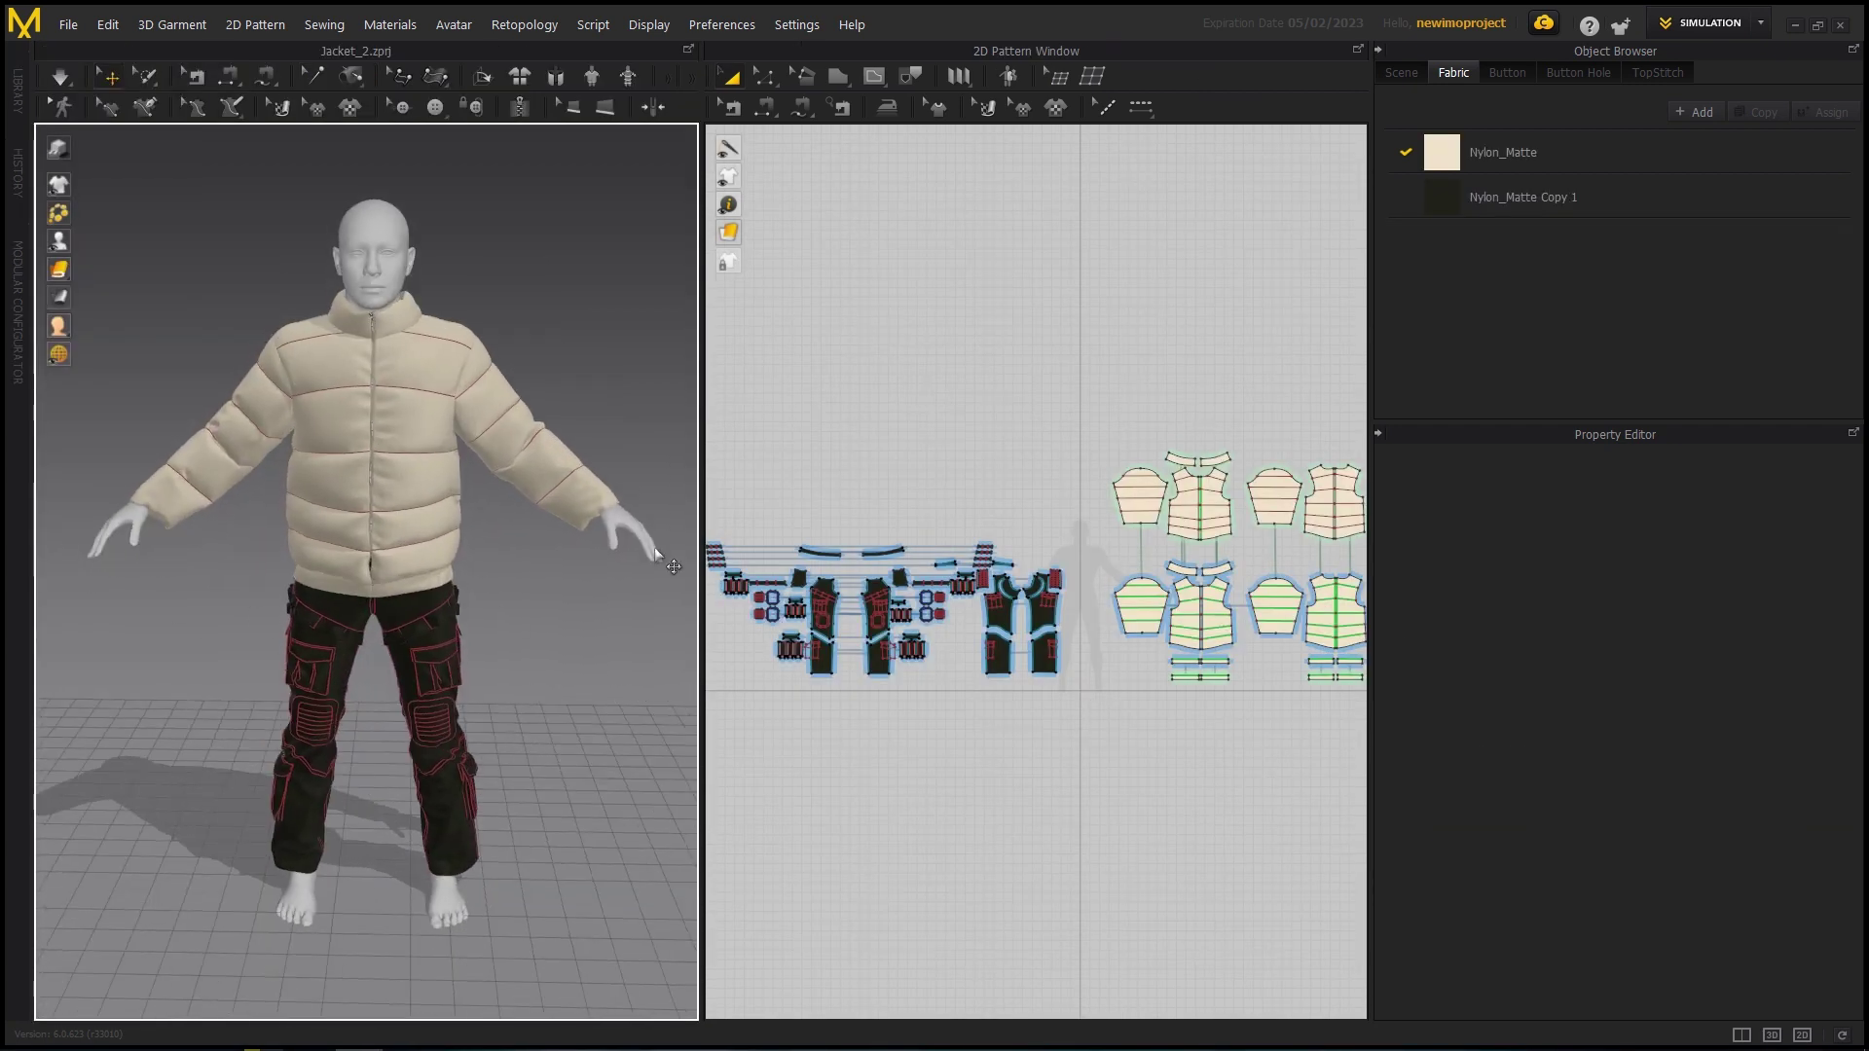
left_click(1679, 21)
left_click(1703, 105)
Step: Set the simulation time step to 0,016666
left_click(949, 598)
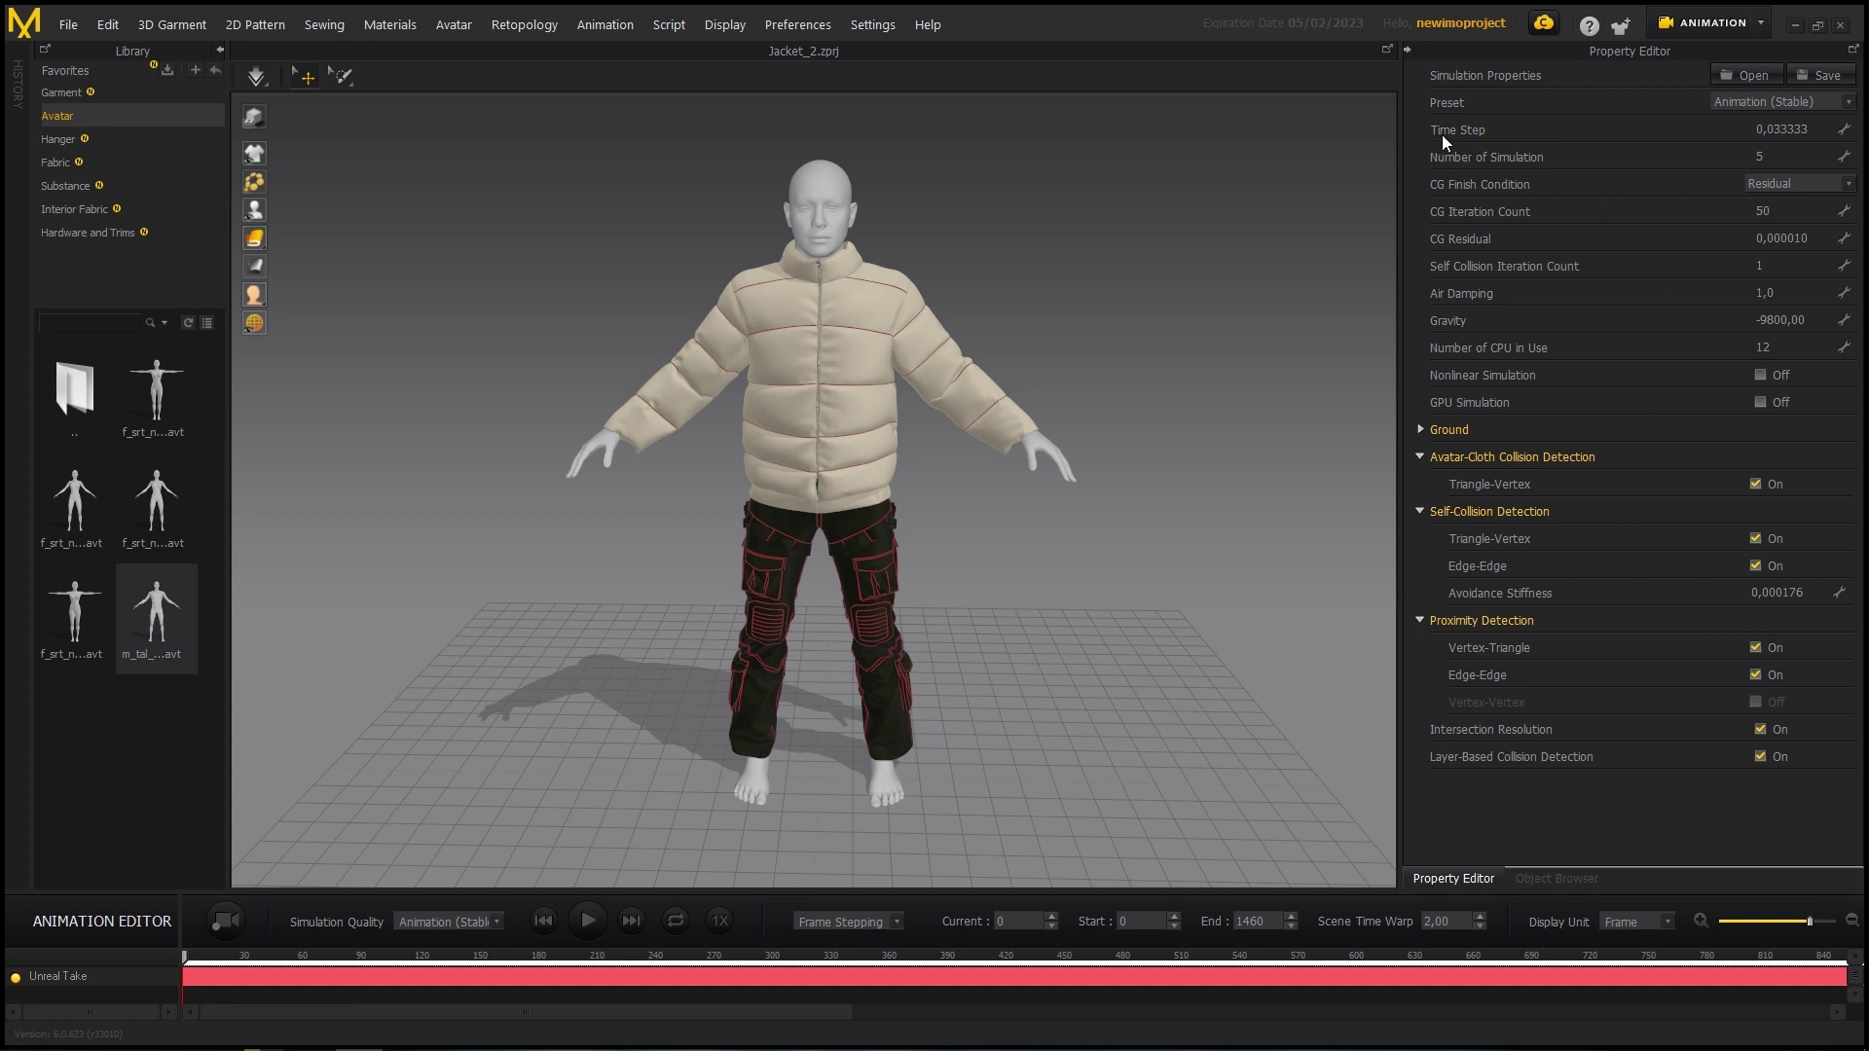
left_click(1836, 133)
type(",016666")
key("Return")
Step: Set playback to Real Time and end the take at frame 730
left_click(897, 921)
left_click(874, 952)
key("Return")
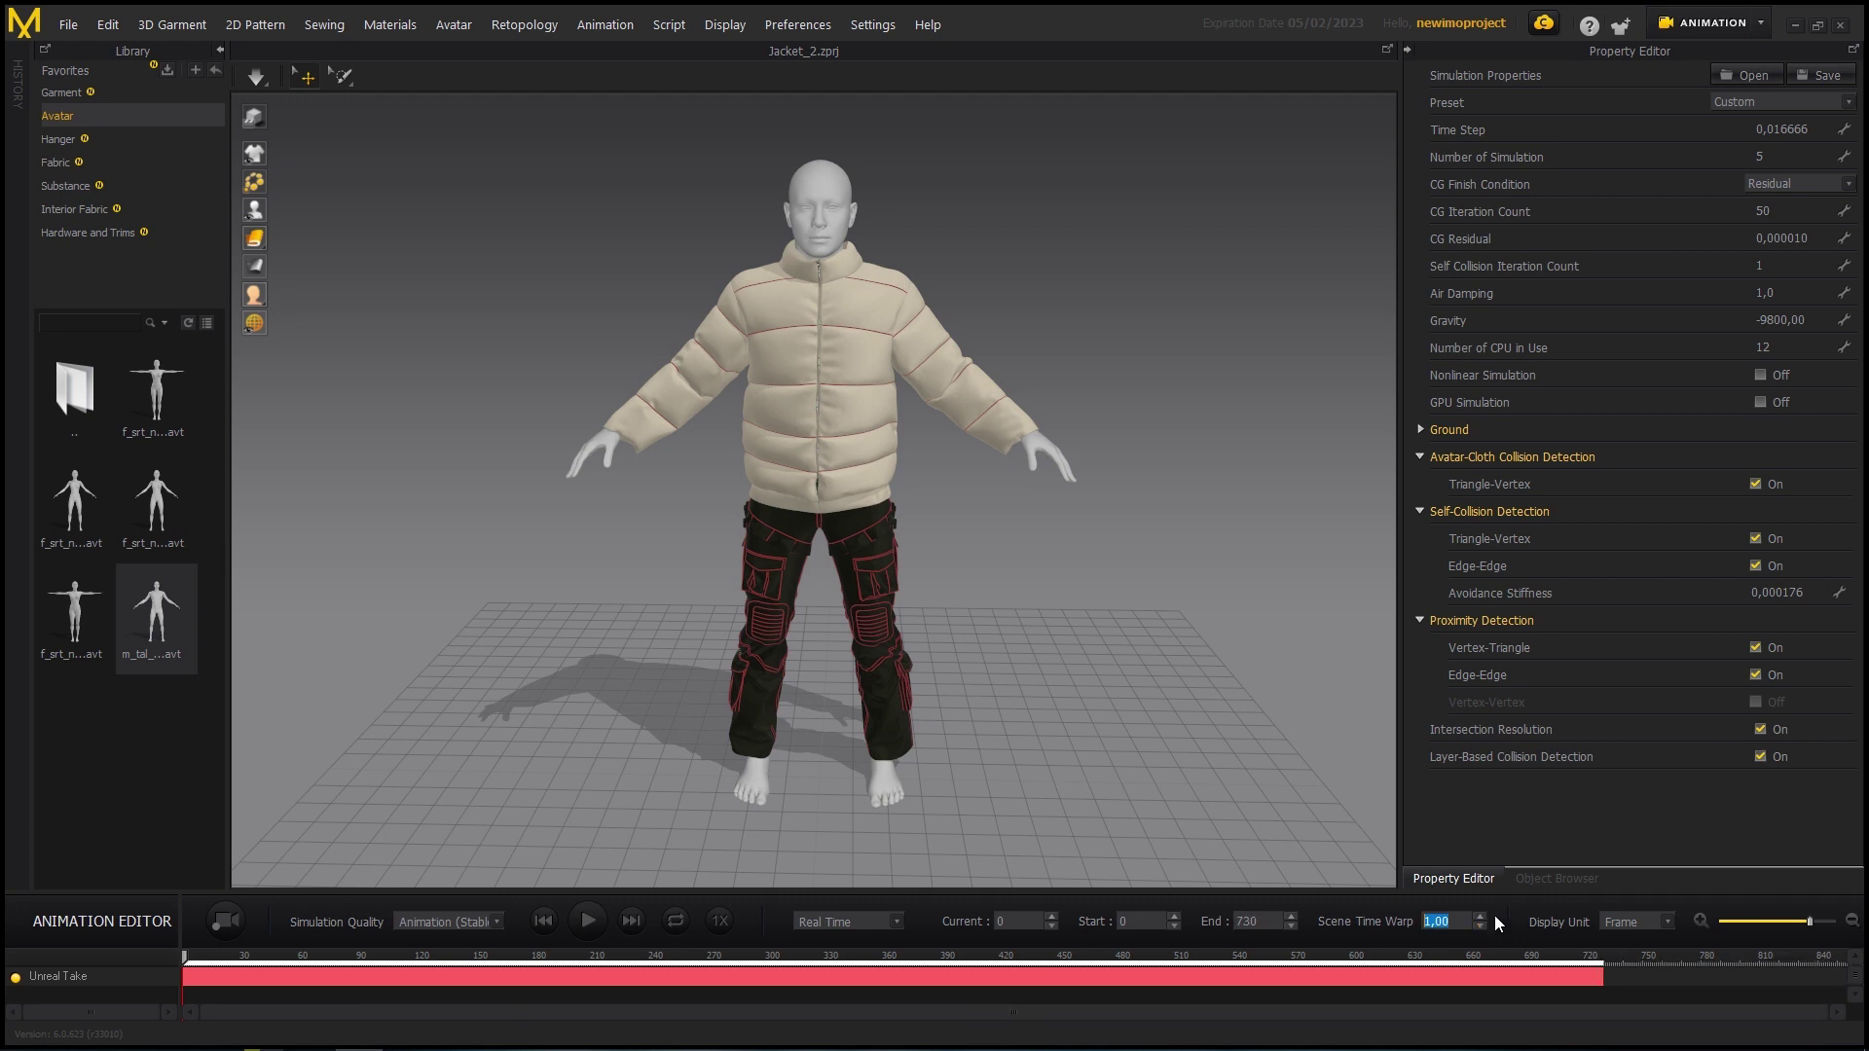
left_click(1256, 746)
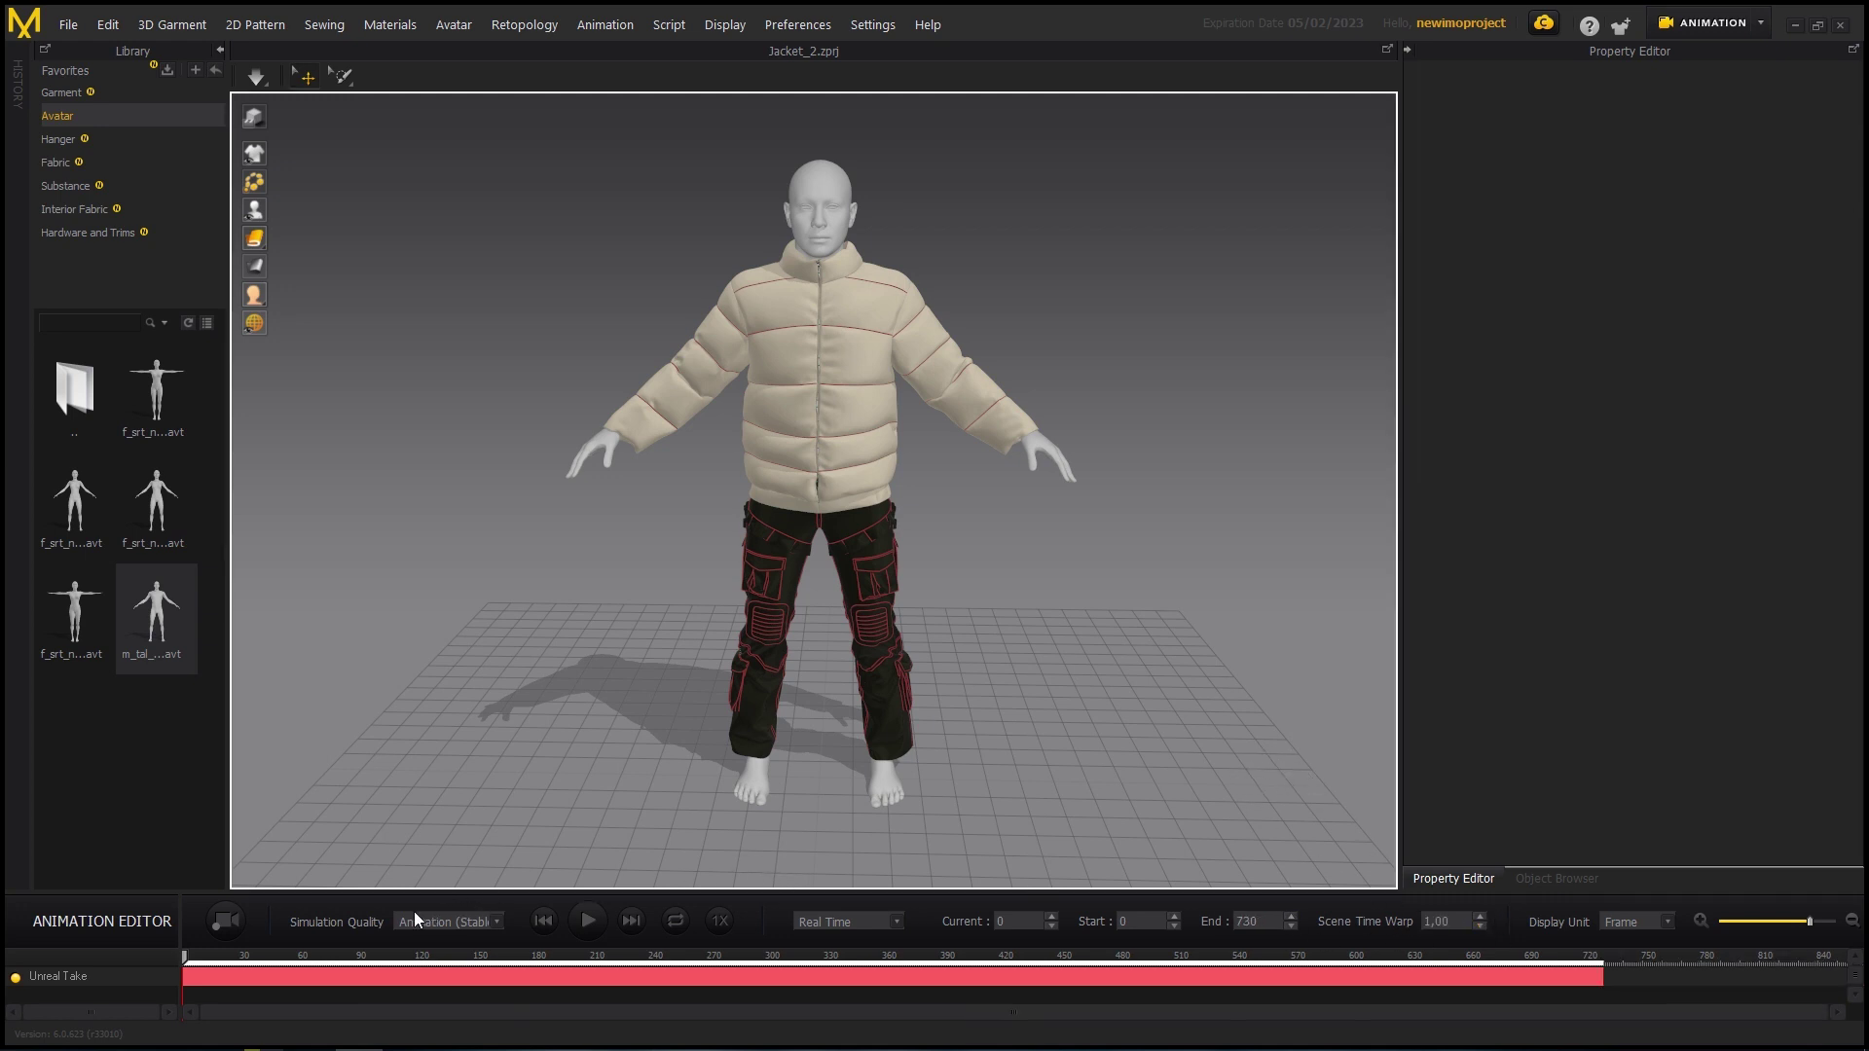
Step: Set simulation quality to Custom with a single simulation pass
left_click(229, 926)
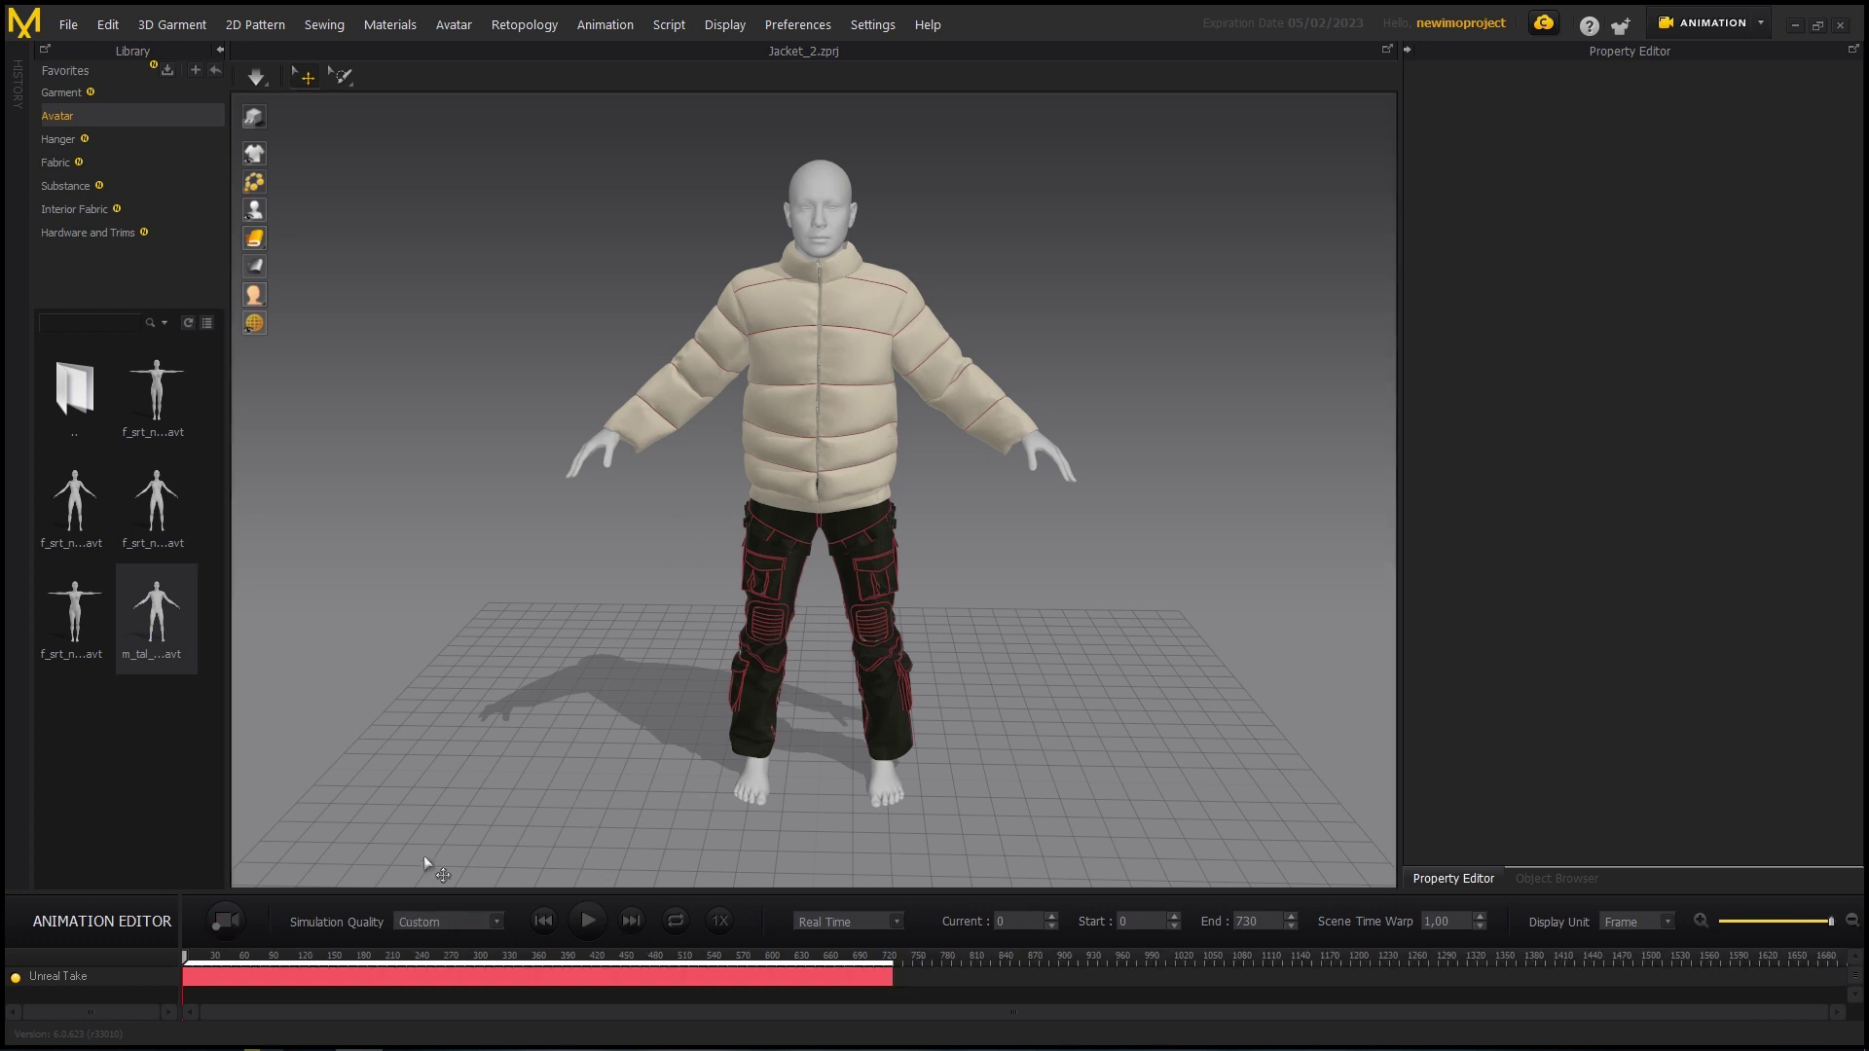
left_click(1133, 418)
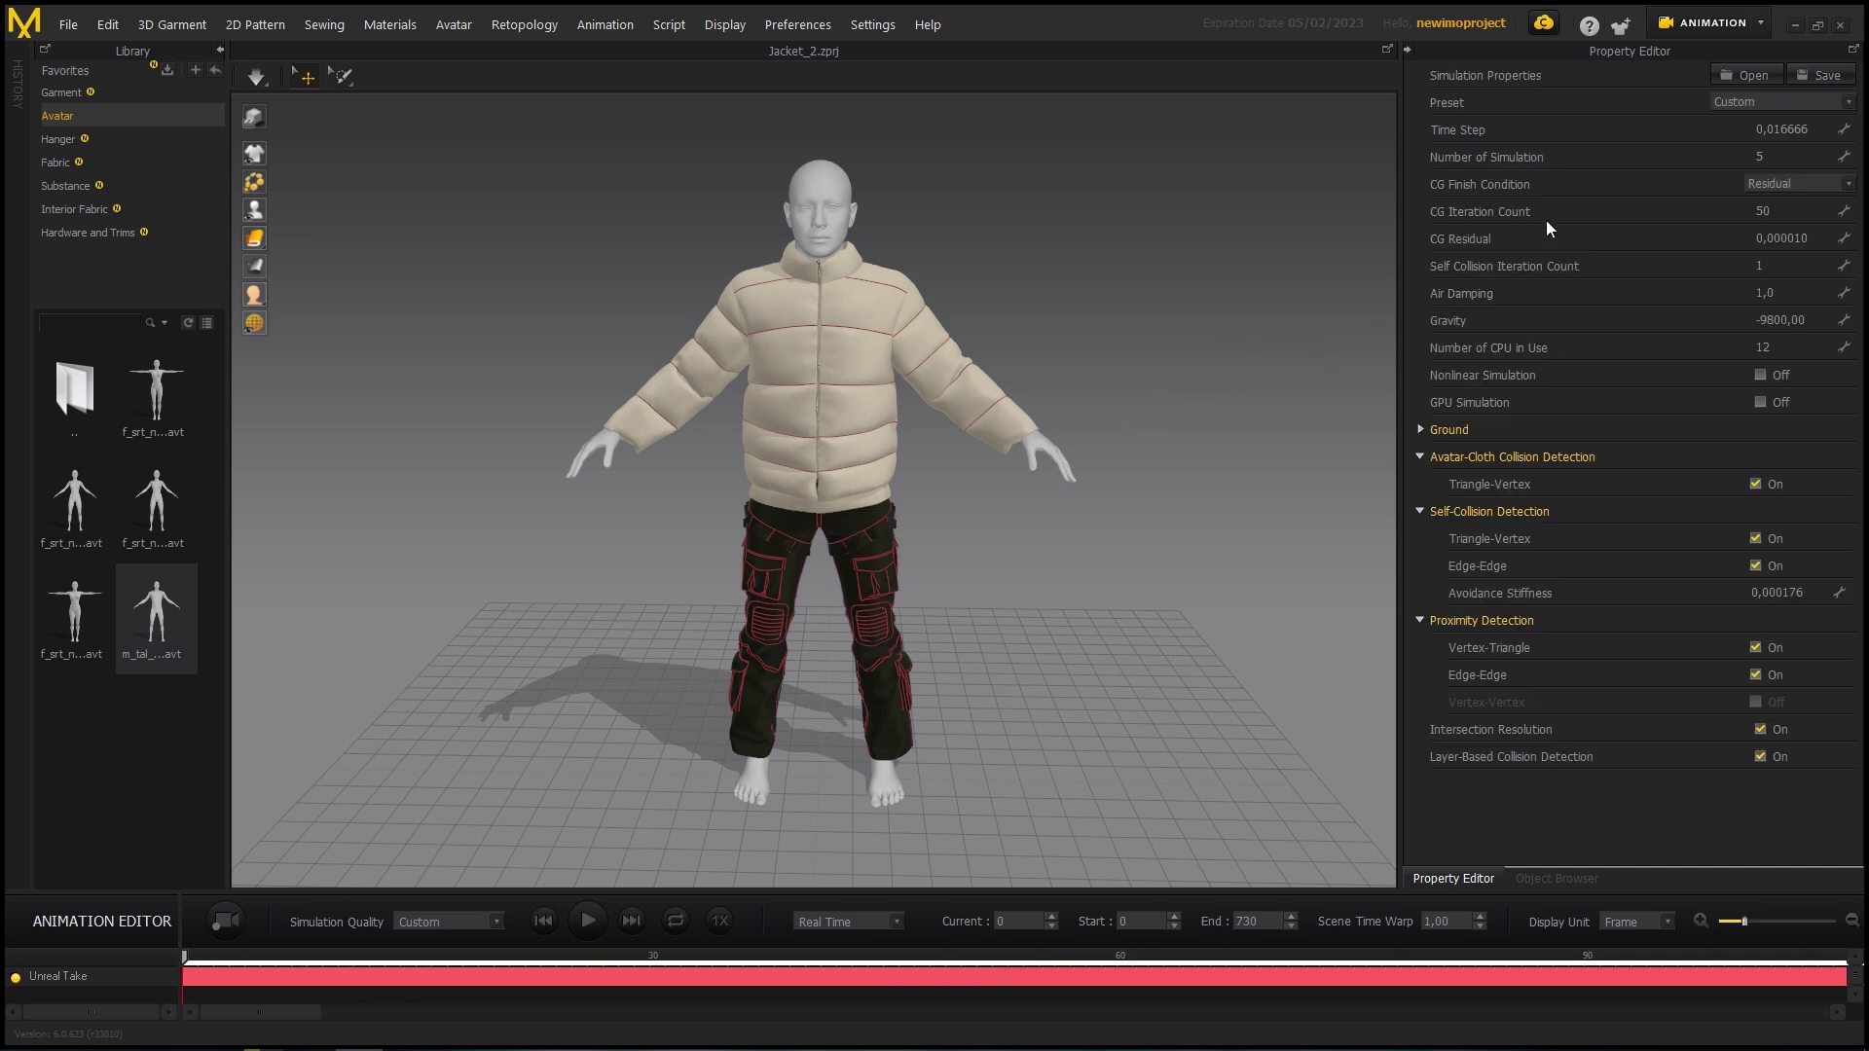
left_click(1797, 165)
type("1")
key("Return")
Step: Record the garment simulation, inspect the cloth on the avatar, then switch to Unreal Engine
left_click(227, 923)
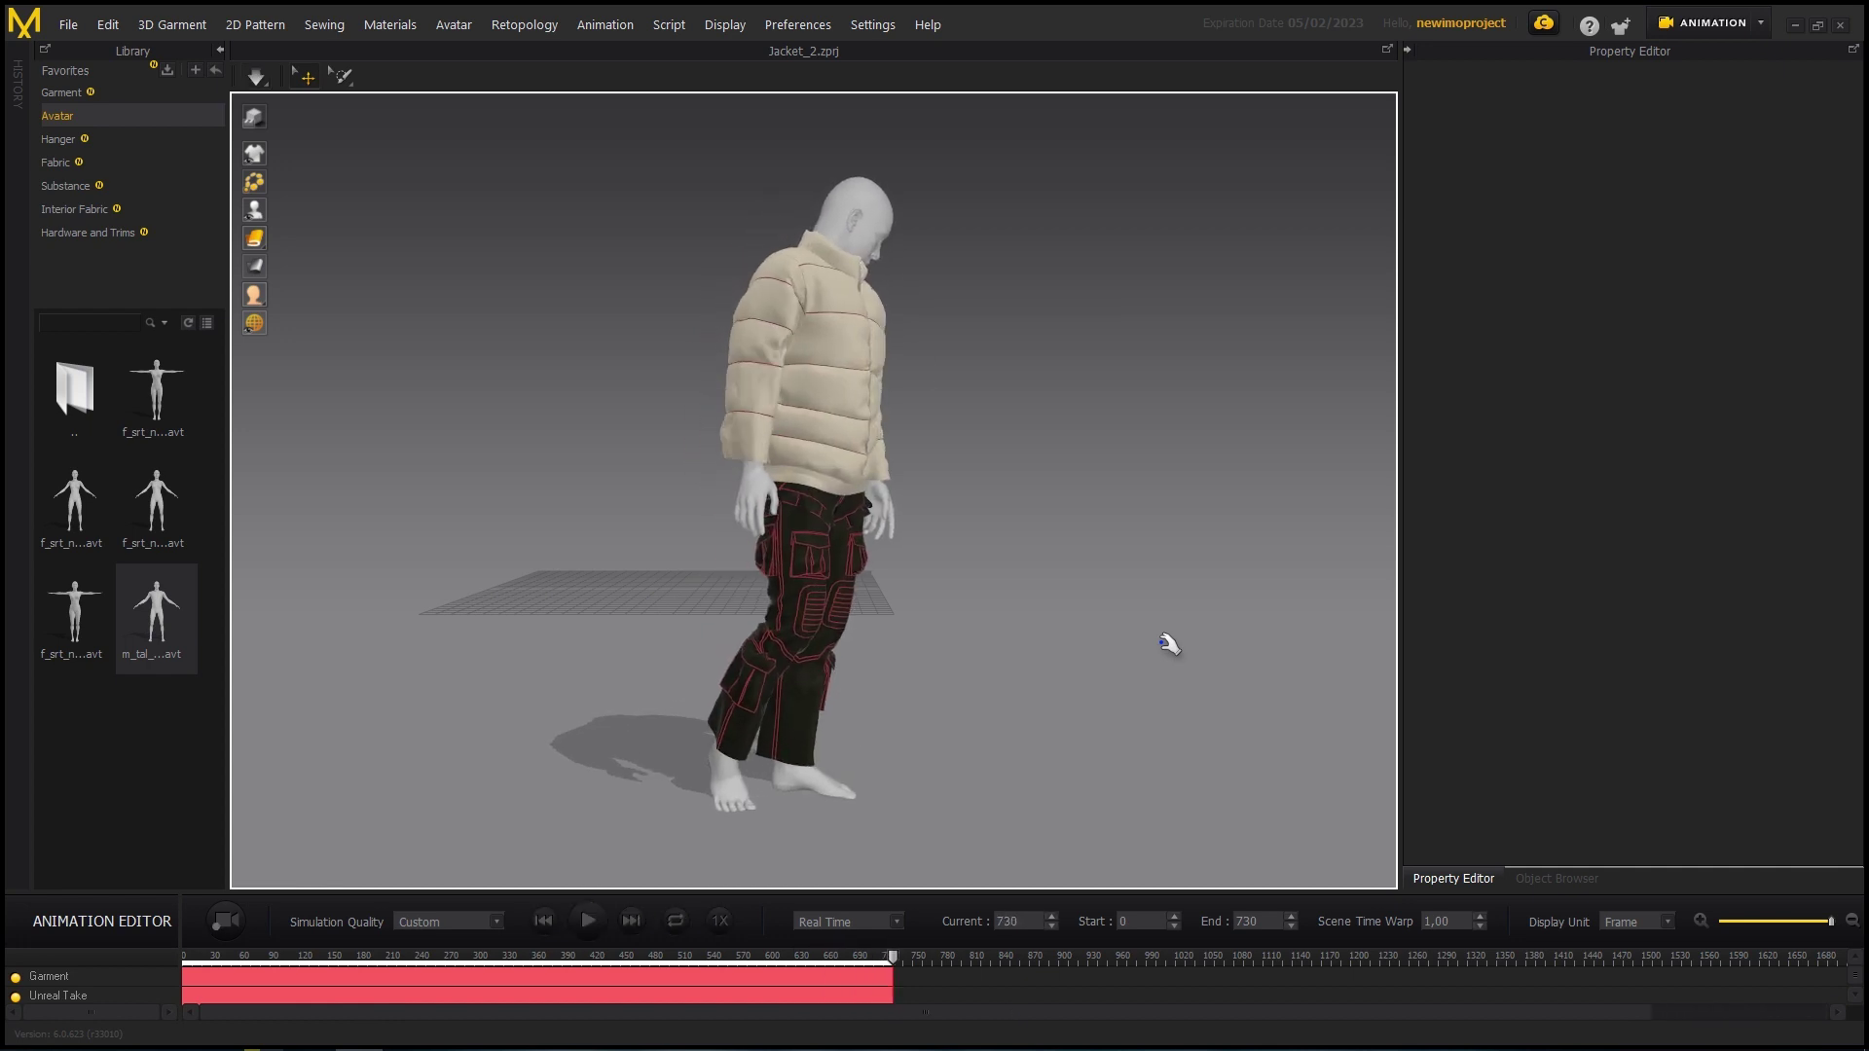
right_click_drag(1168, 645, 1118, 674)
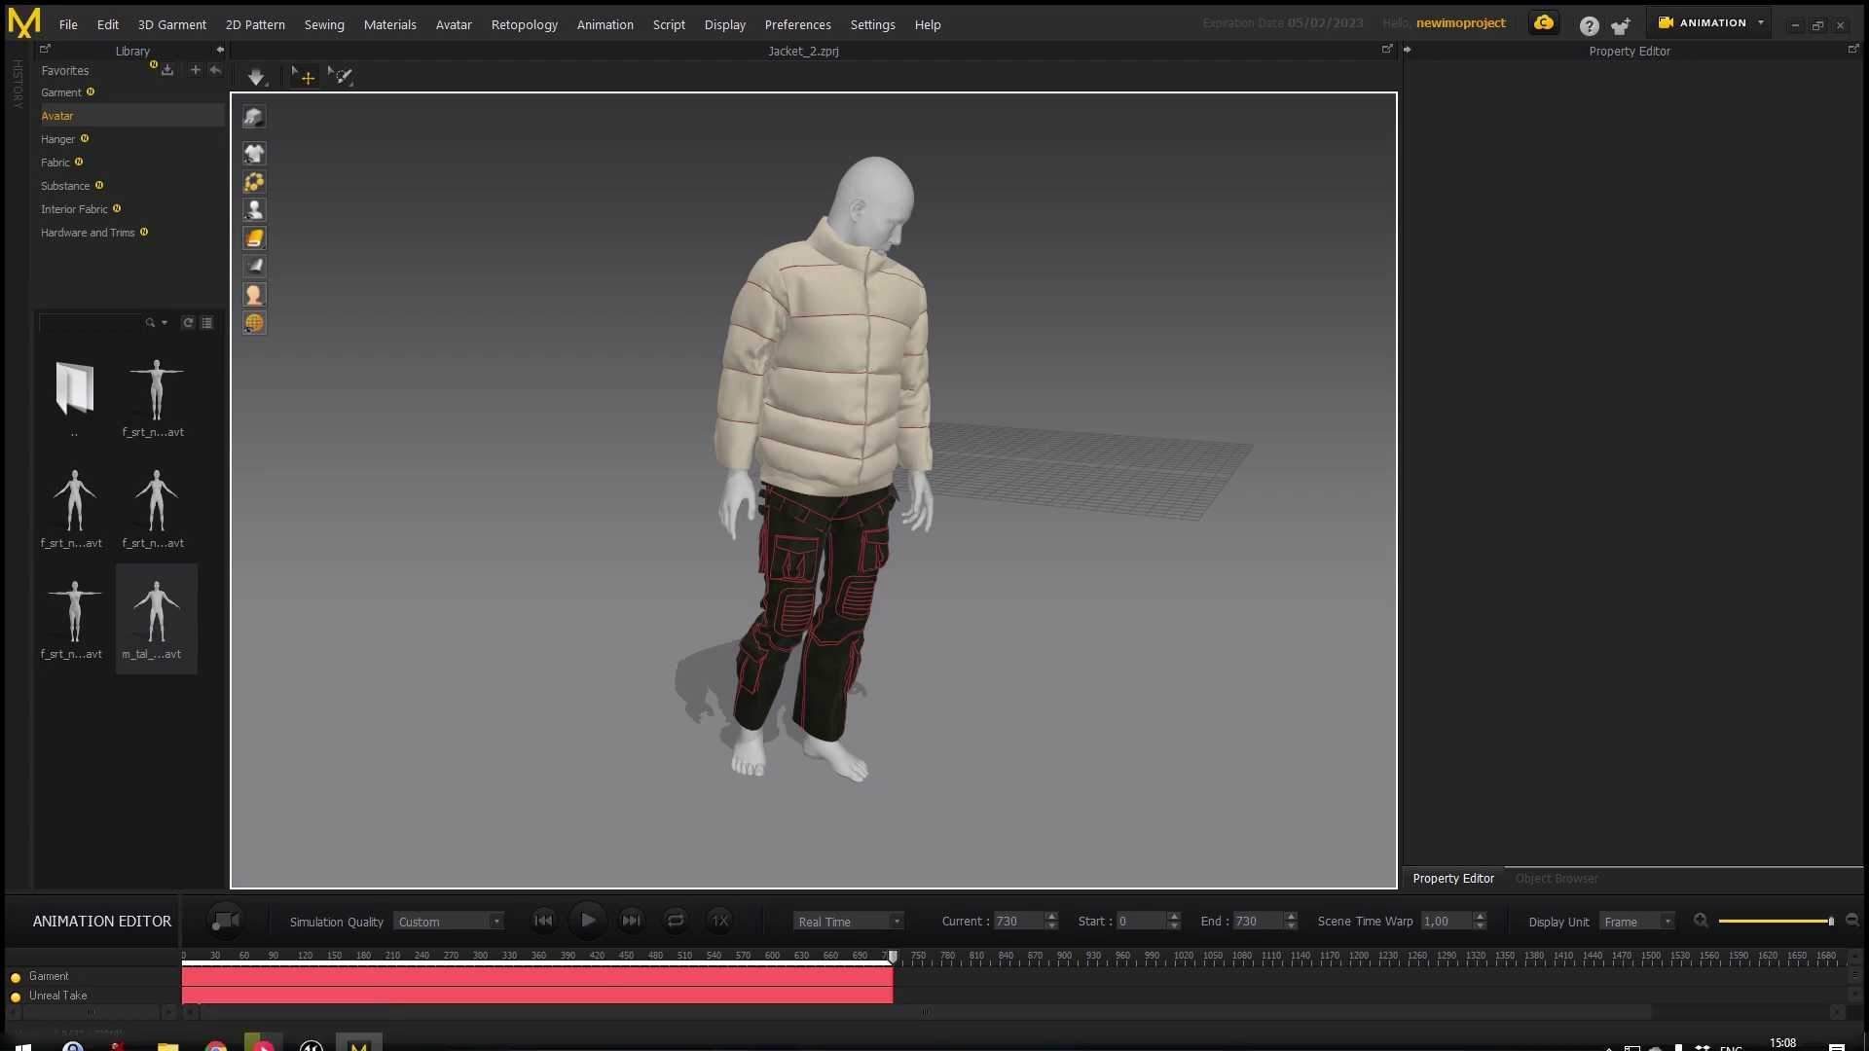
left_click(331, 1032)
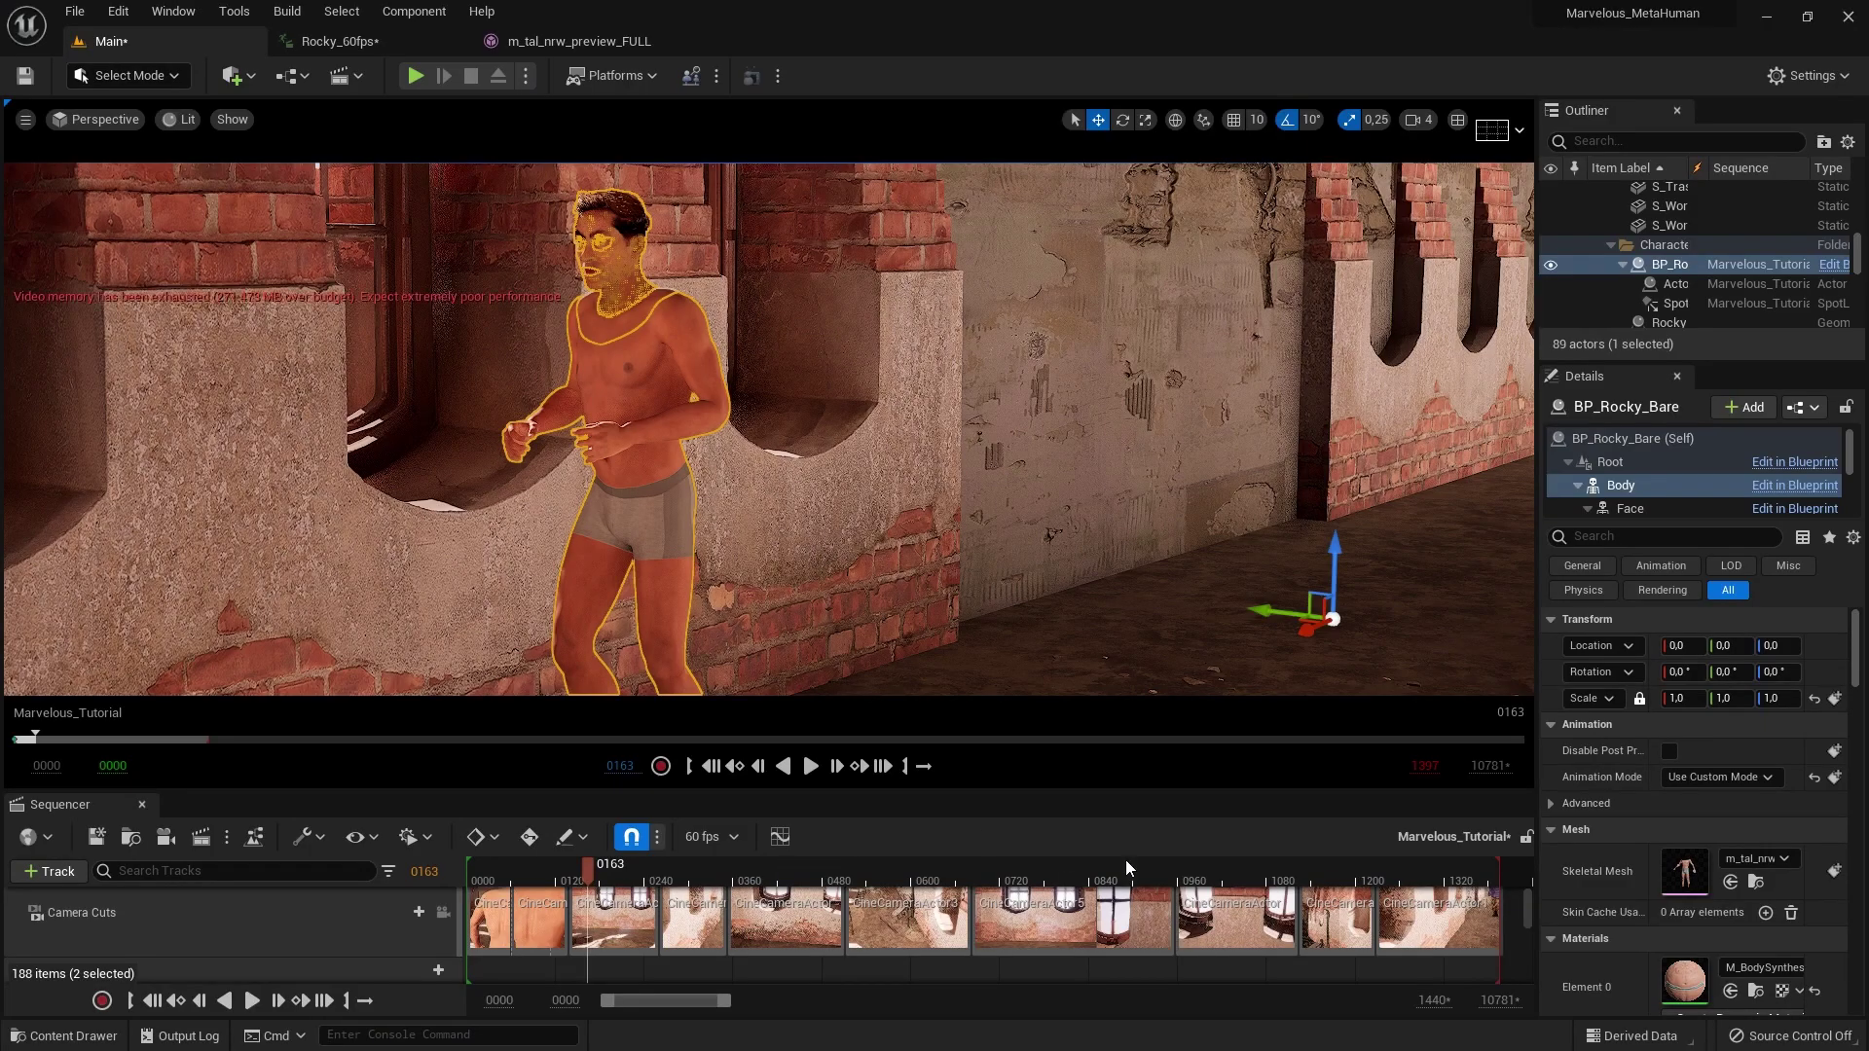
Step: Scrub the Marvelous_Tutorial sequence from its last frame back to review Rocky's walk
left_click(1503, 881)
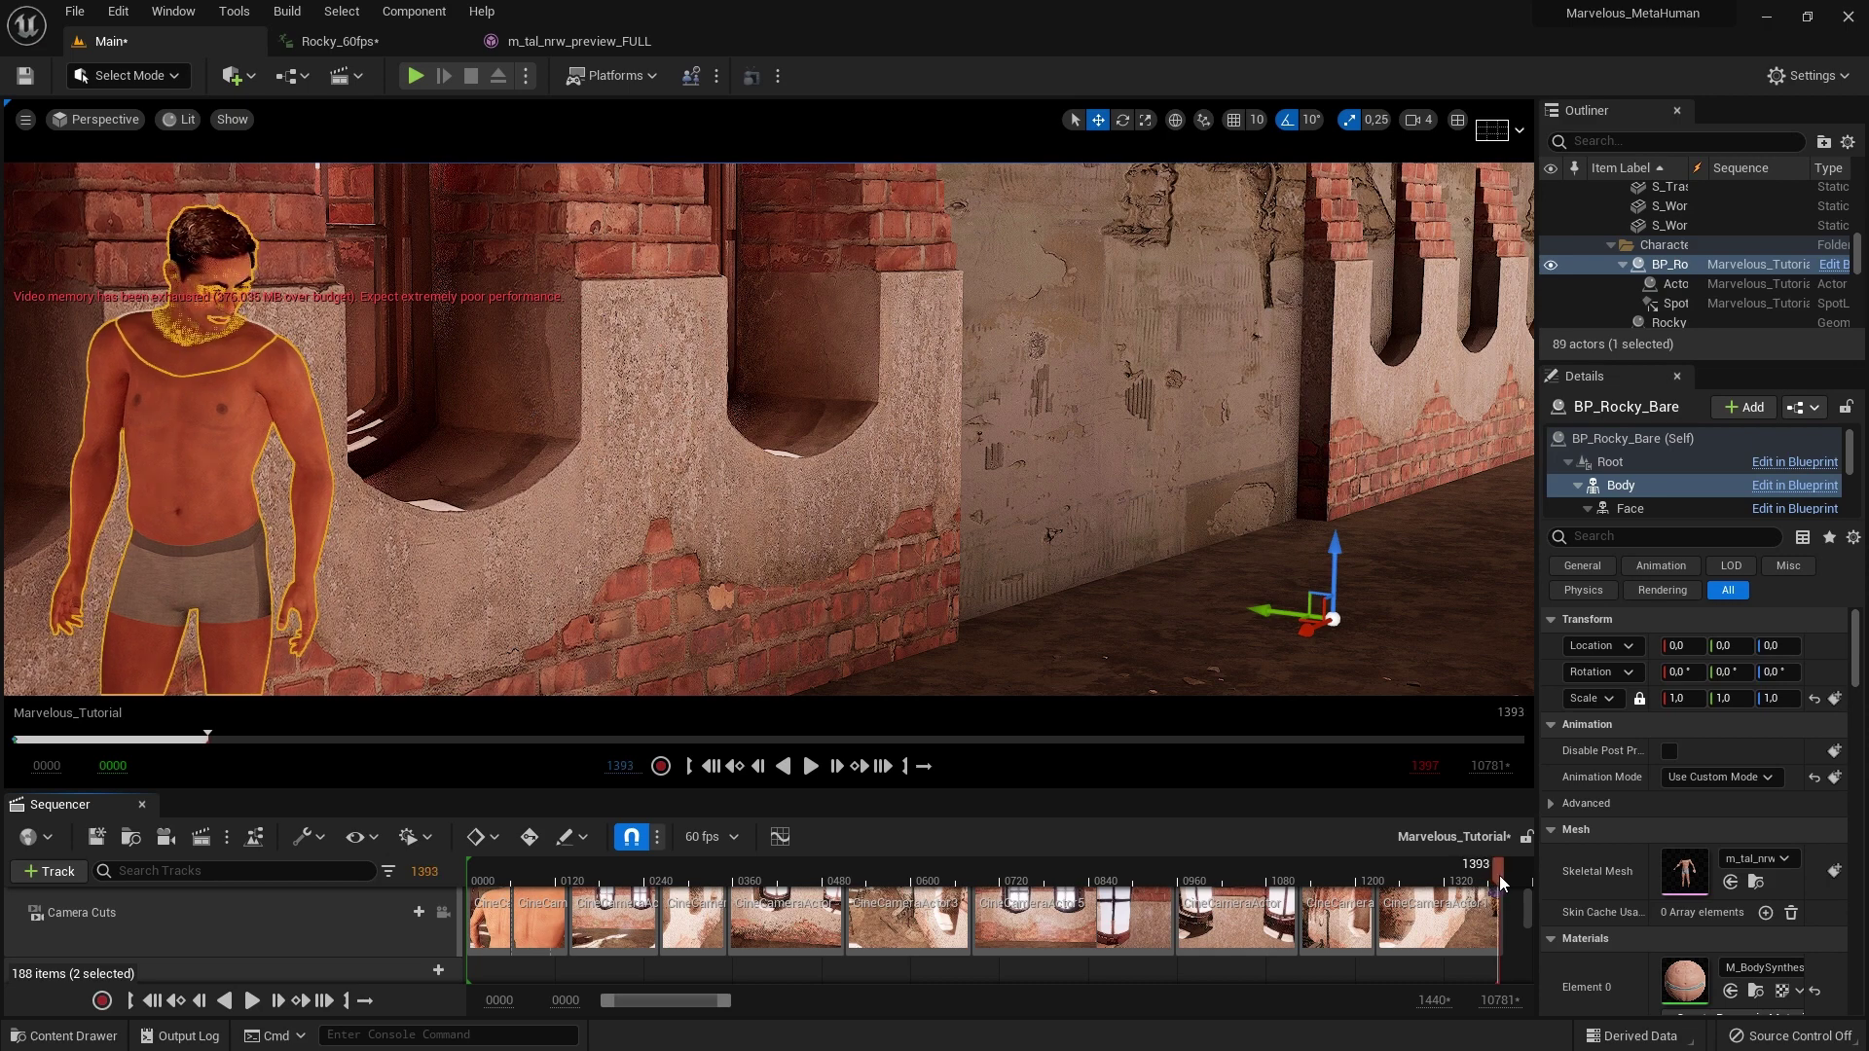
left_click_drag(1501, 883, 593, 882)
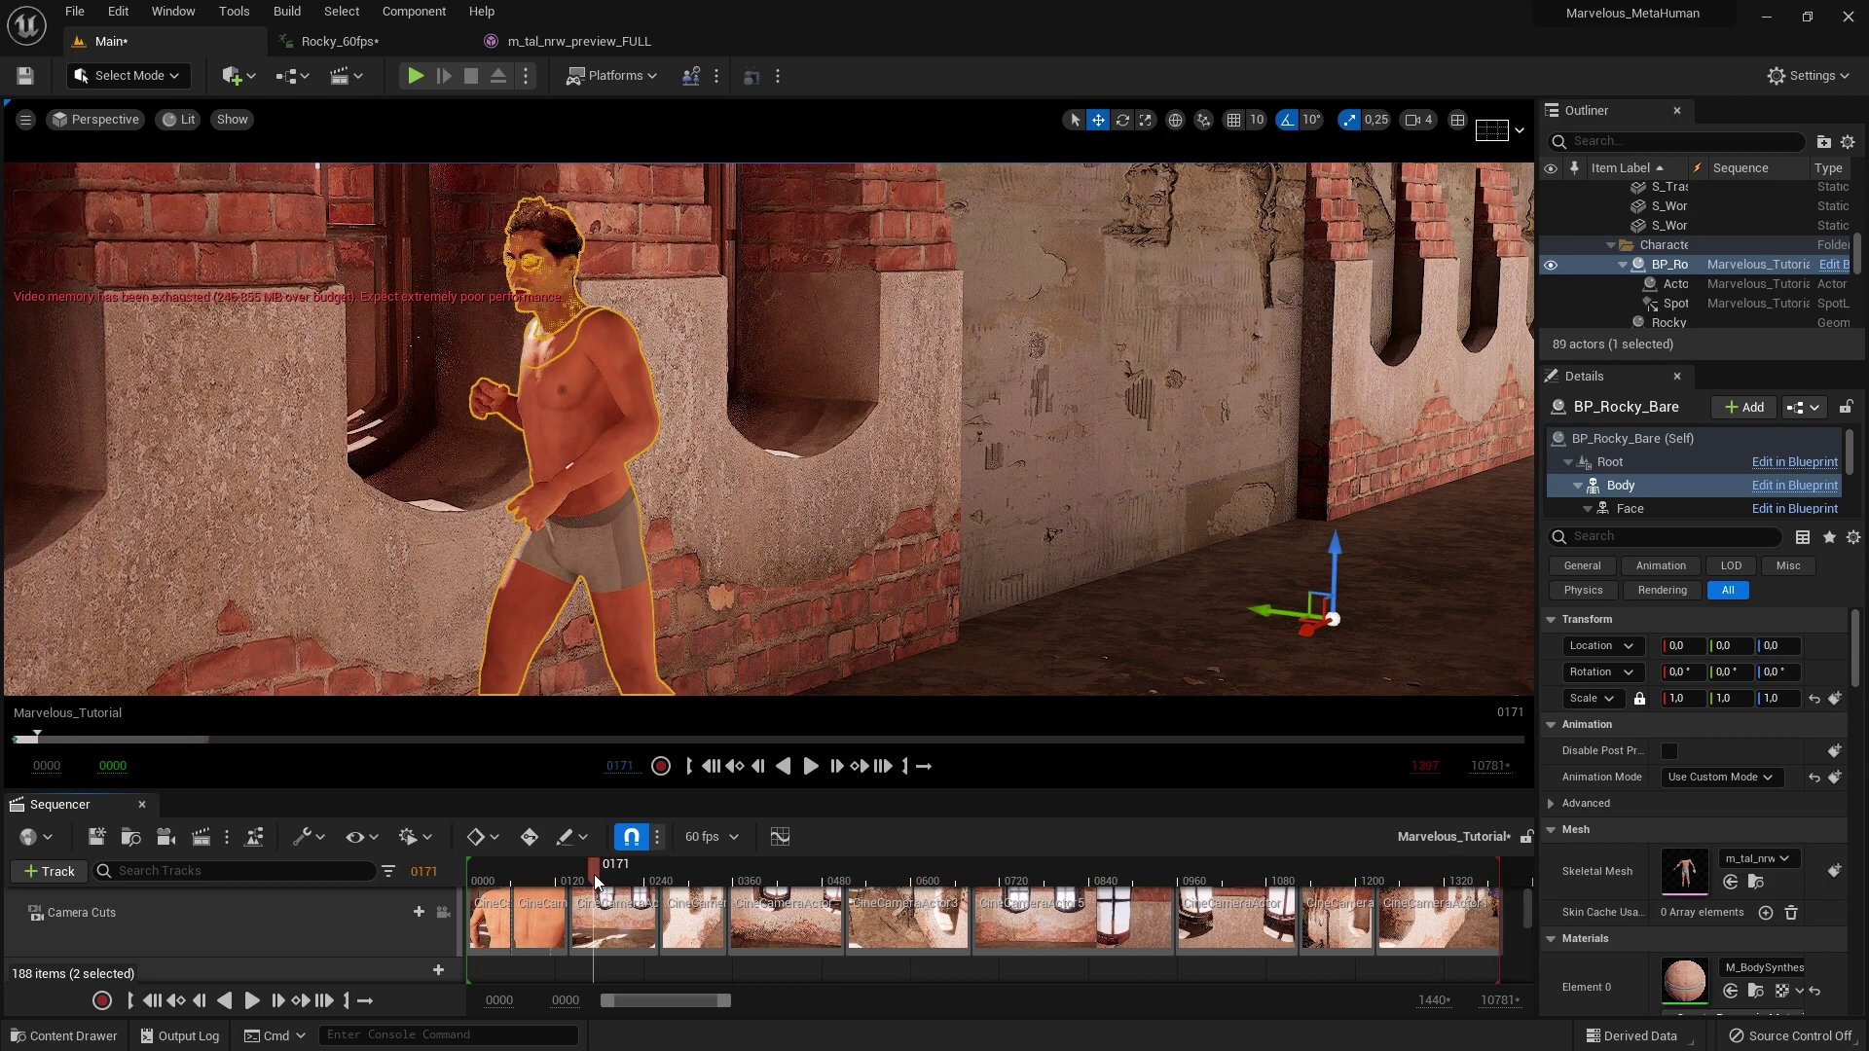
key("super")
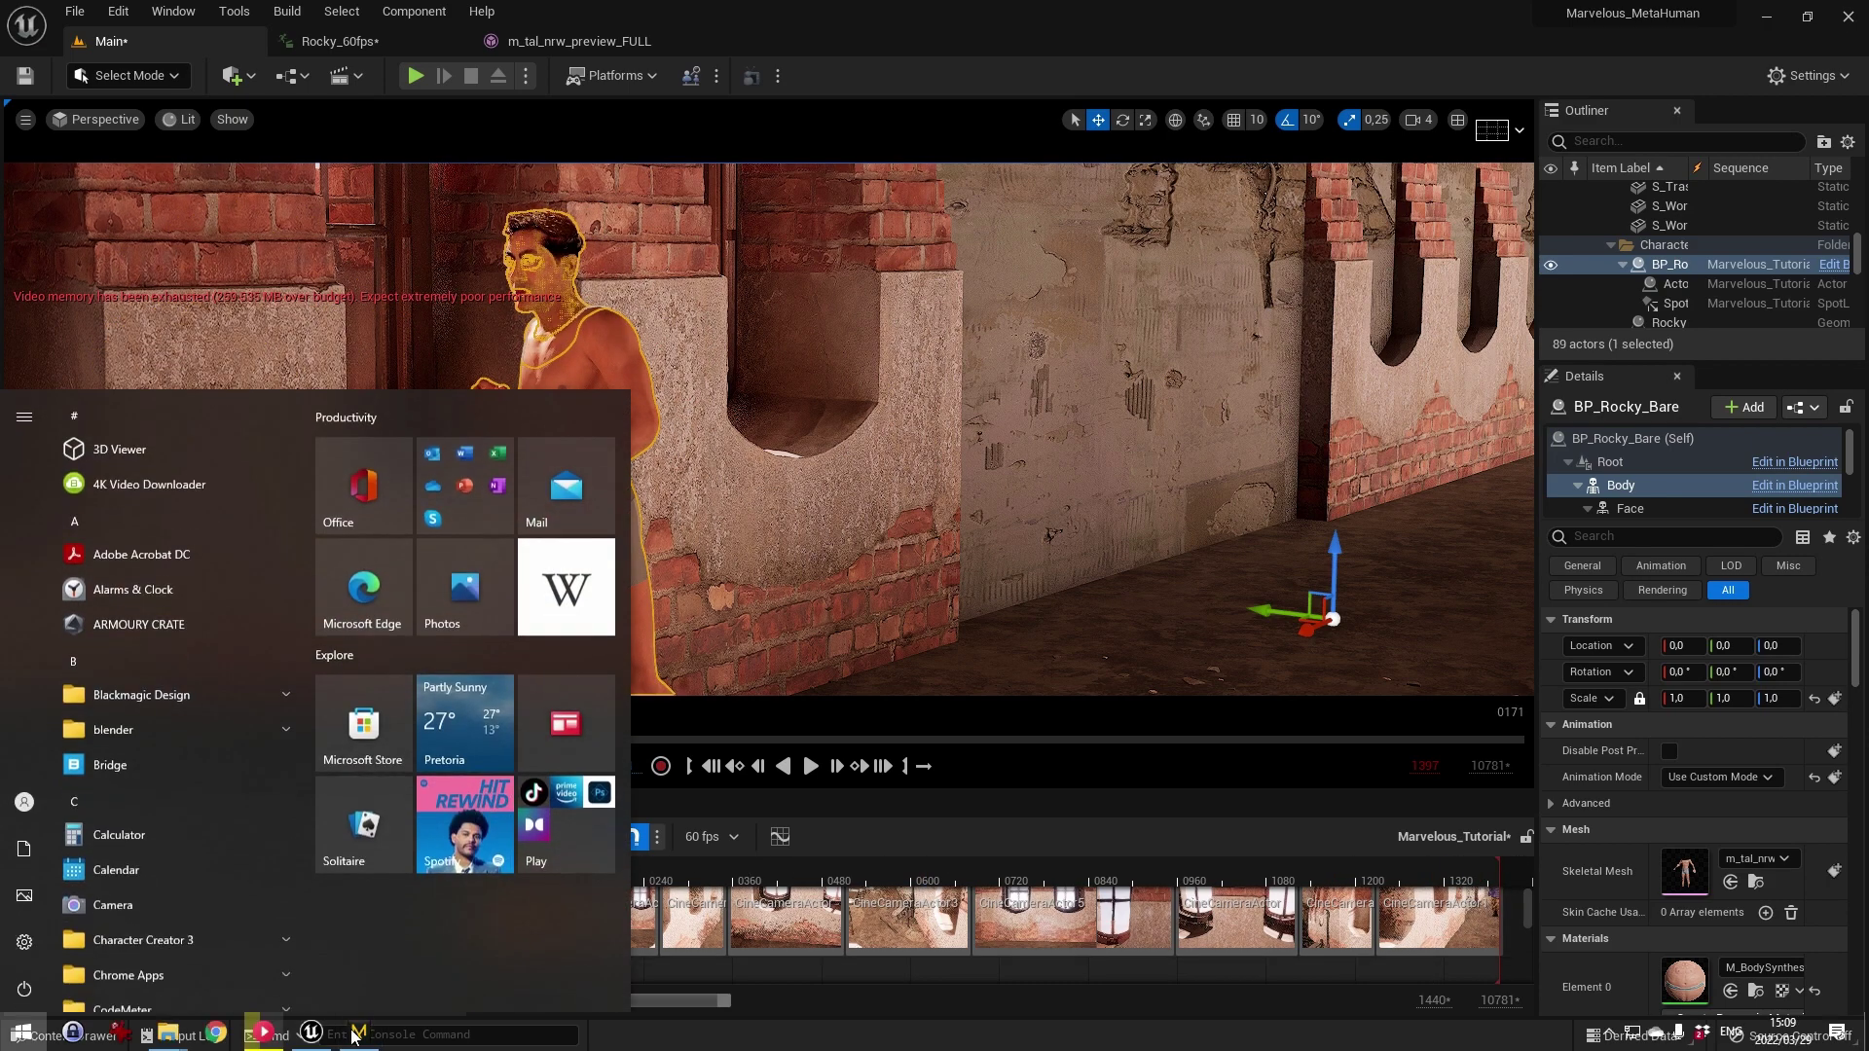
key("super")
key("super")
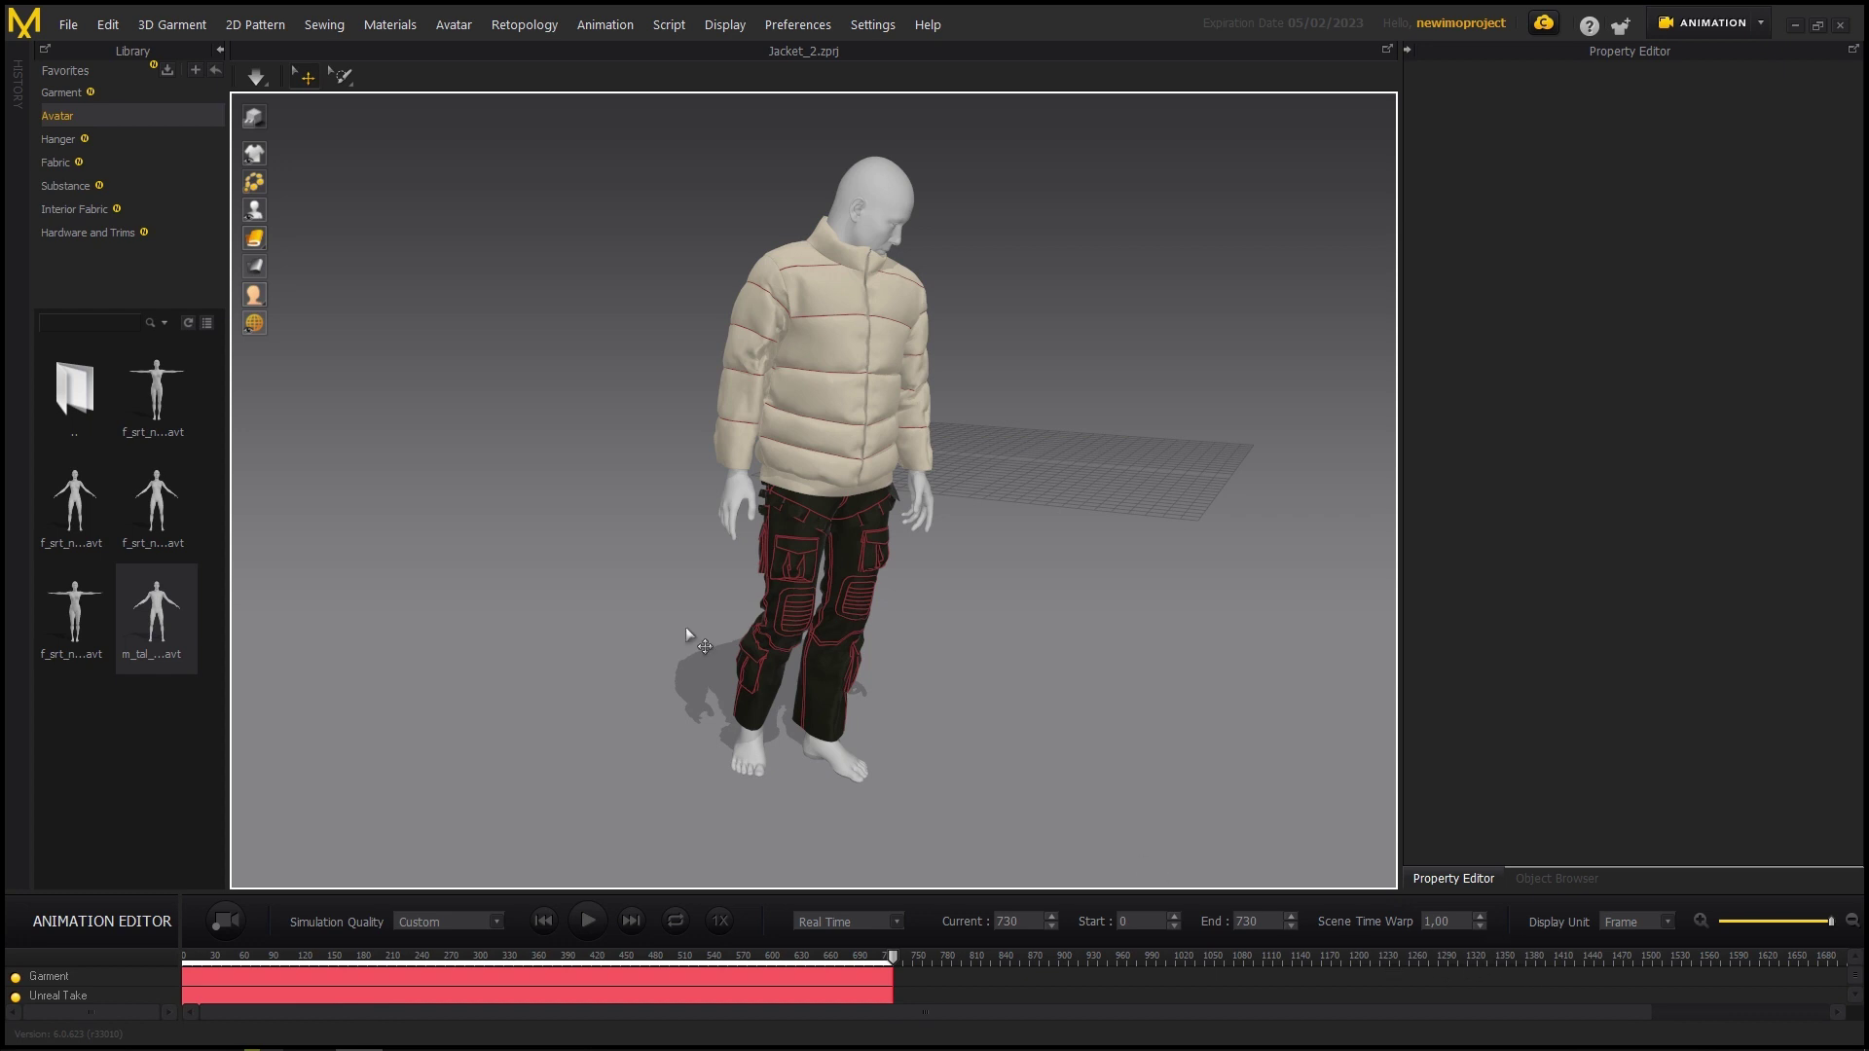
Step: Double Scene Time Warp to 2,00 so the take ends at frame 1460
left_click(1481, 918)
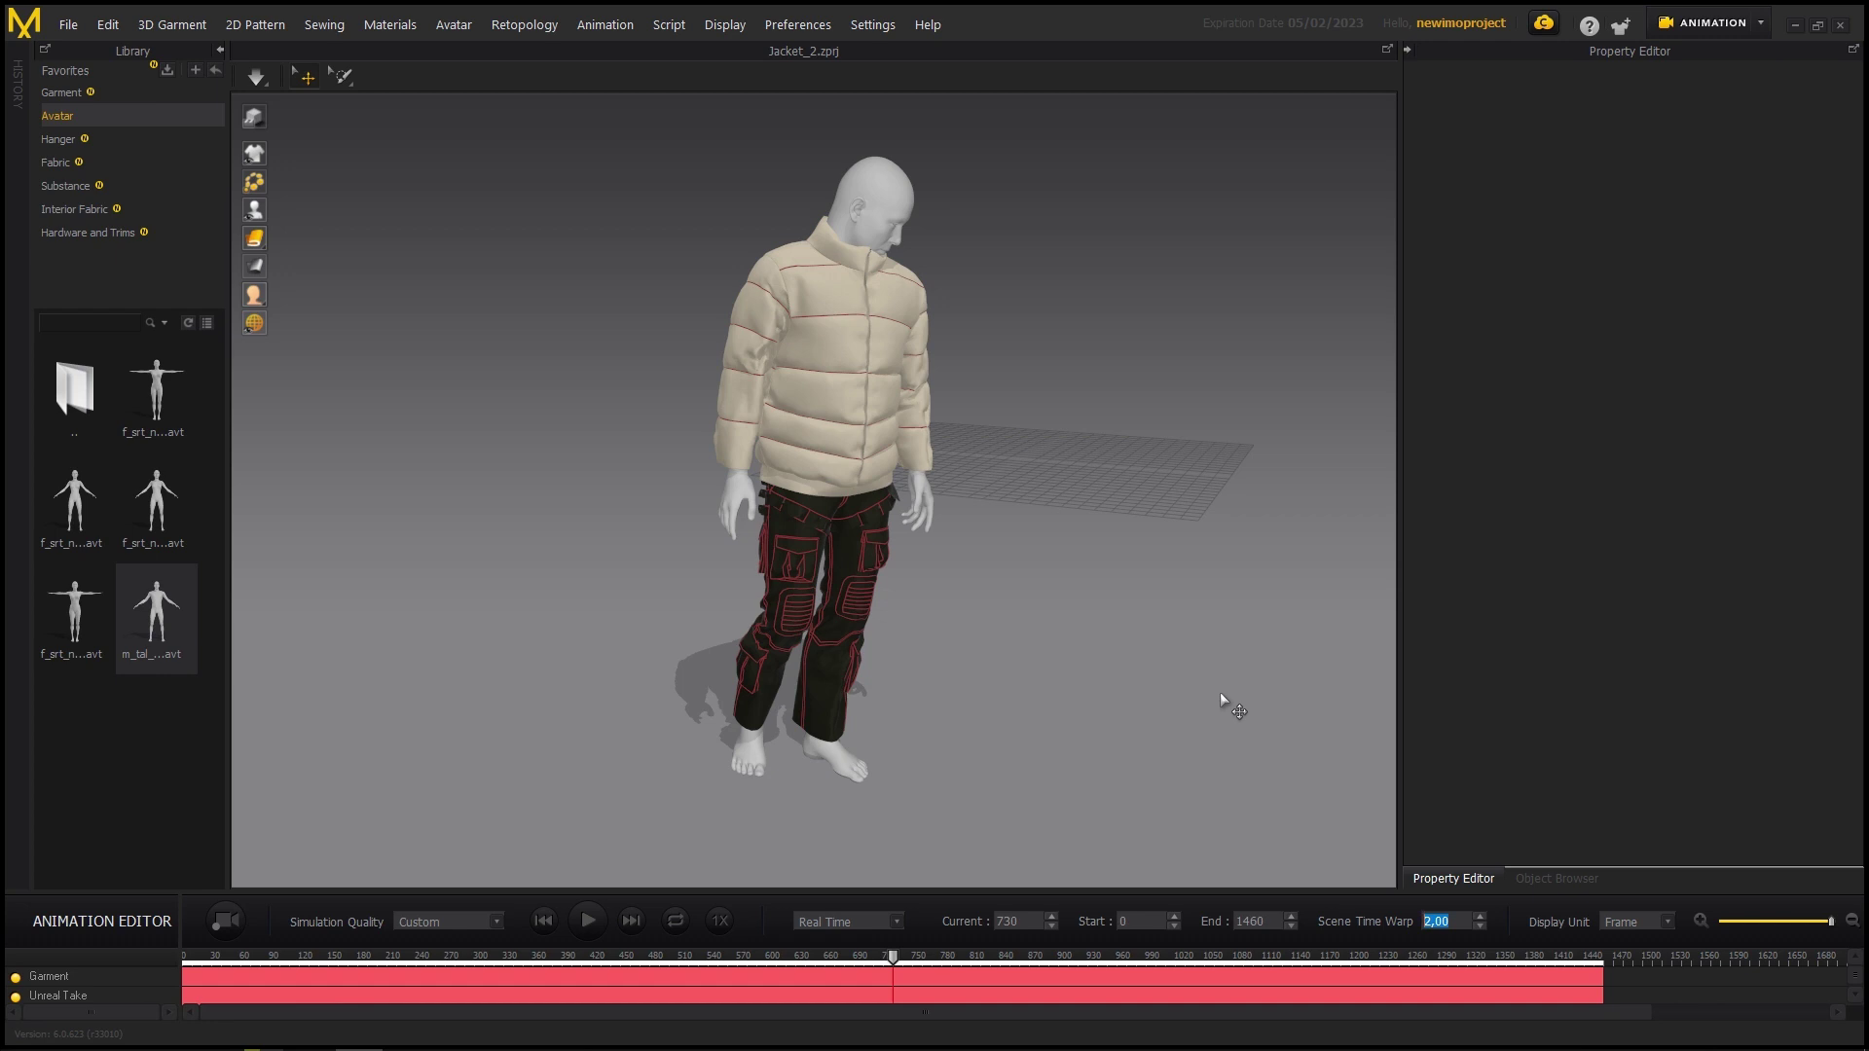
right_click_drag(1066, 608, 1152, 606)
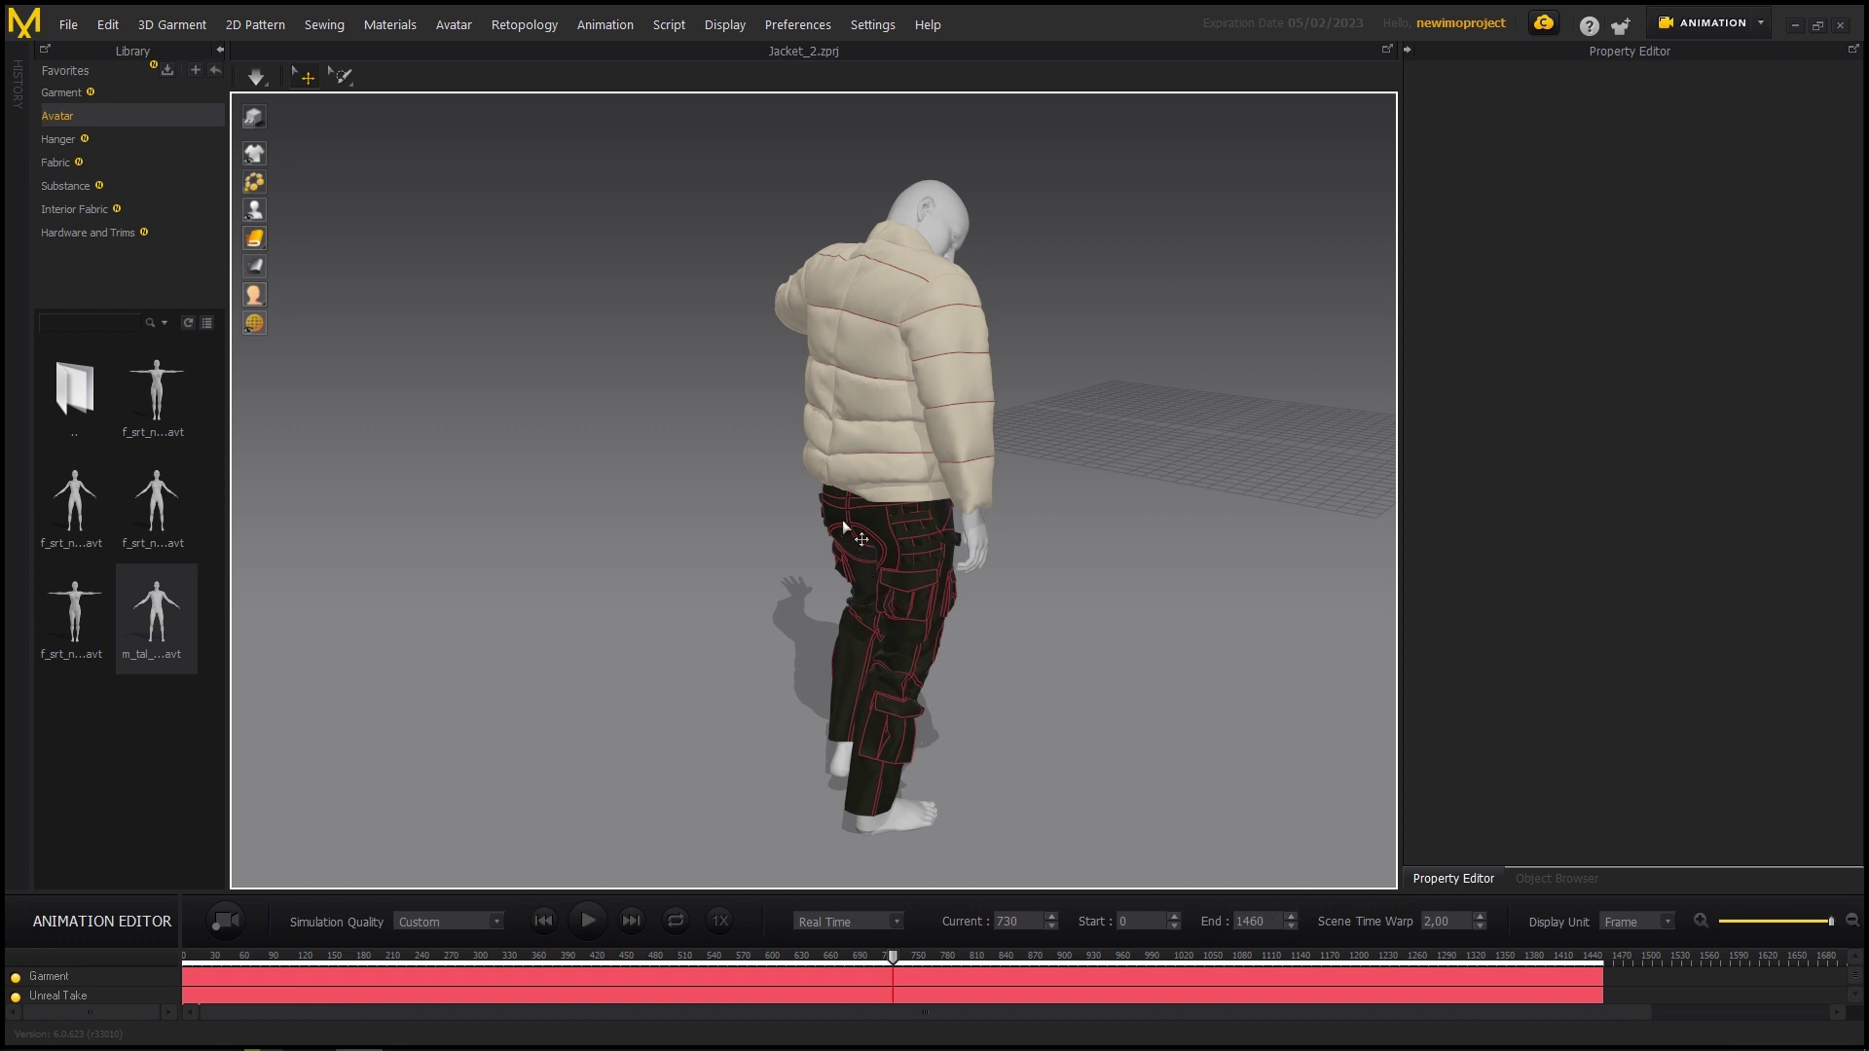
Step: Export the garment as Alembic (OGAWA) named Tutorial, thick, at 60 FPS over the entire region
left_click(70, 25)
mouse_move(107, 24)
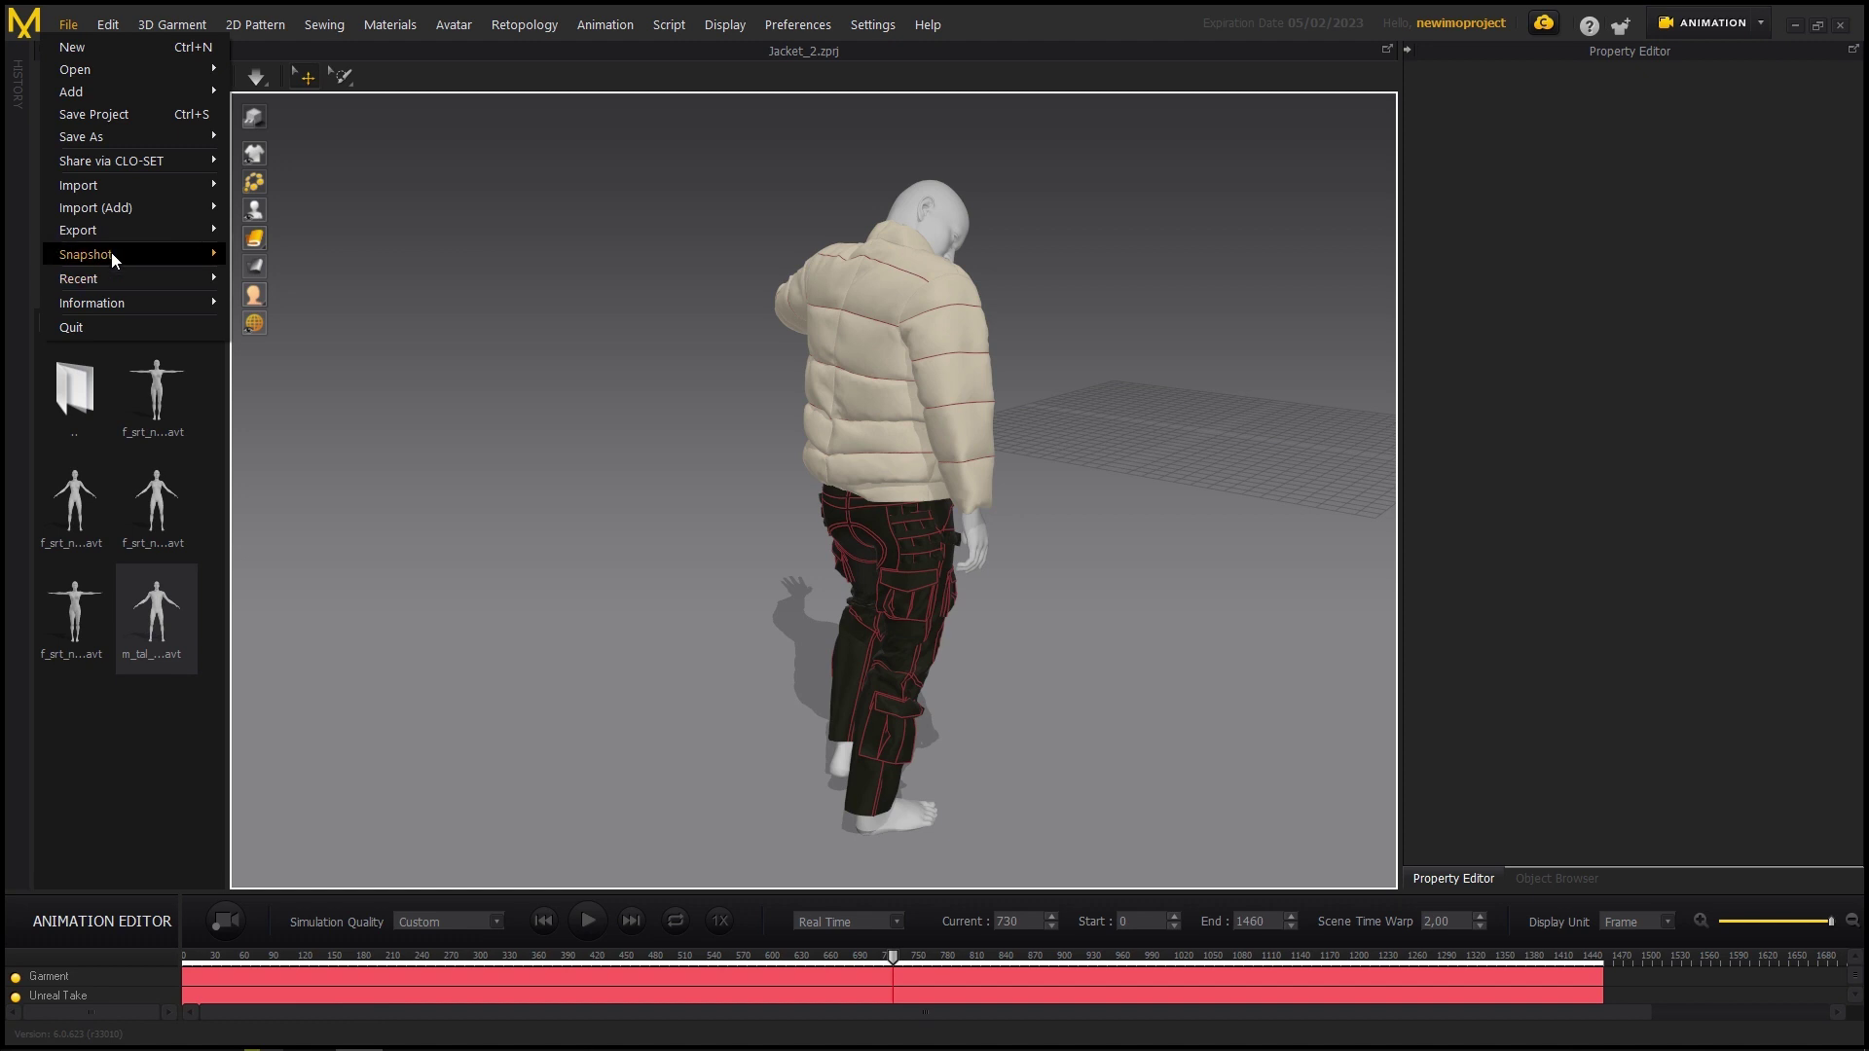
mouse_move(114, 230)
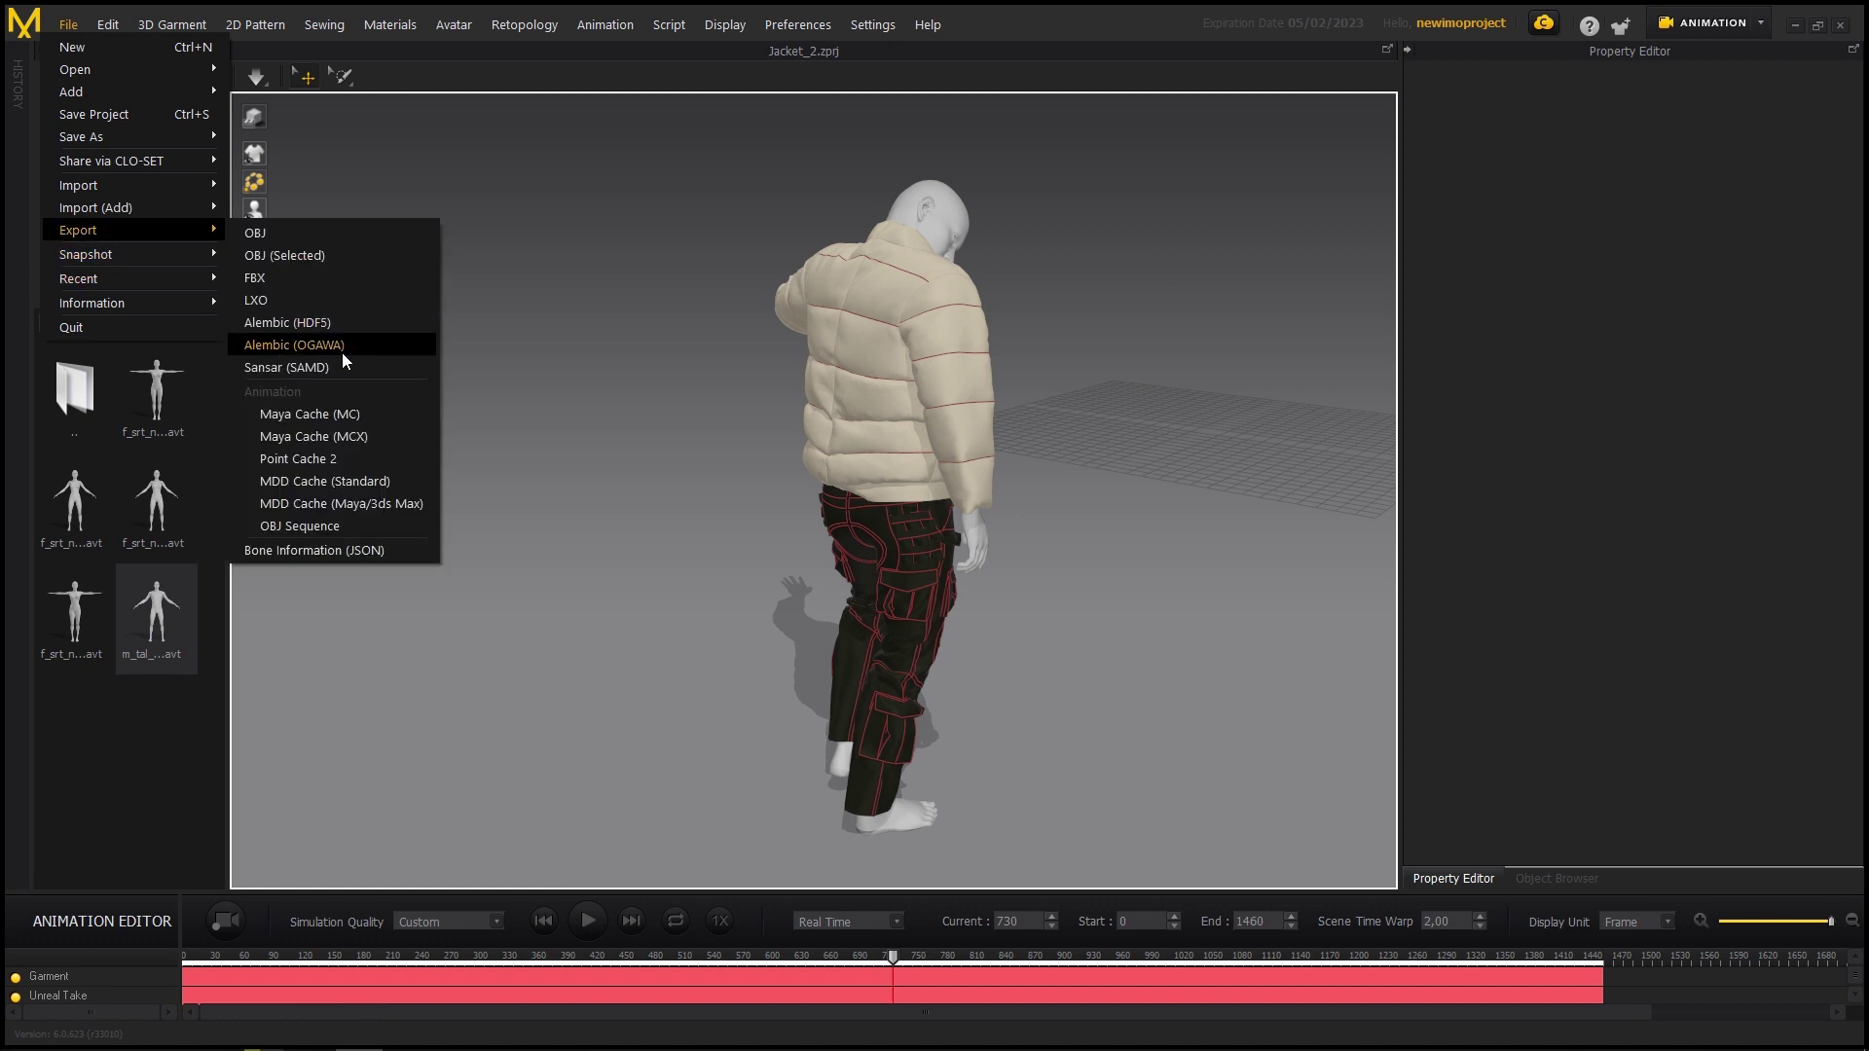
left_click(366, 347)
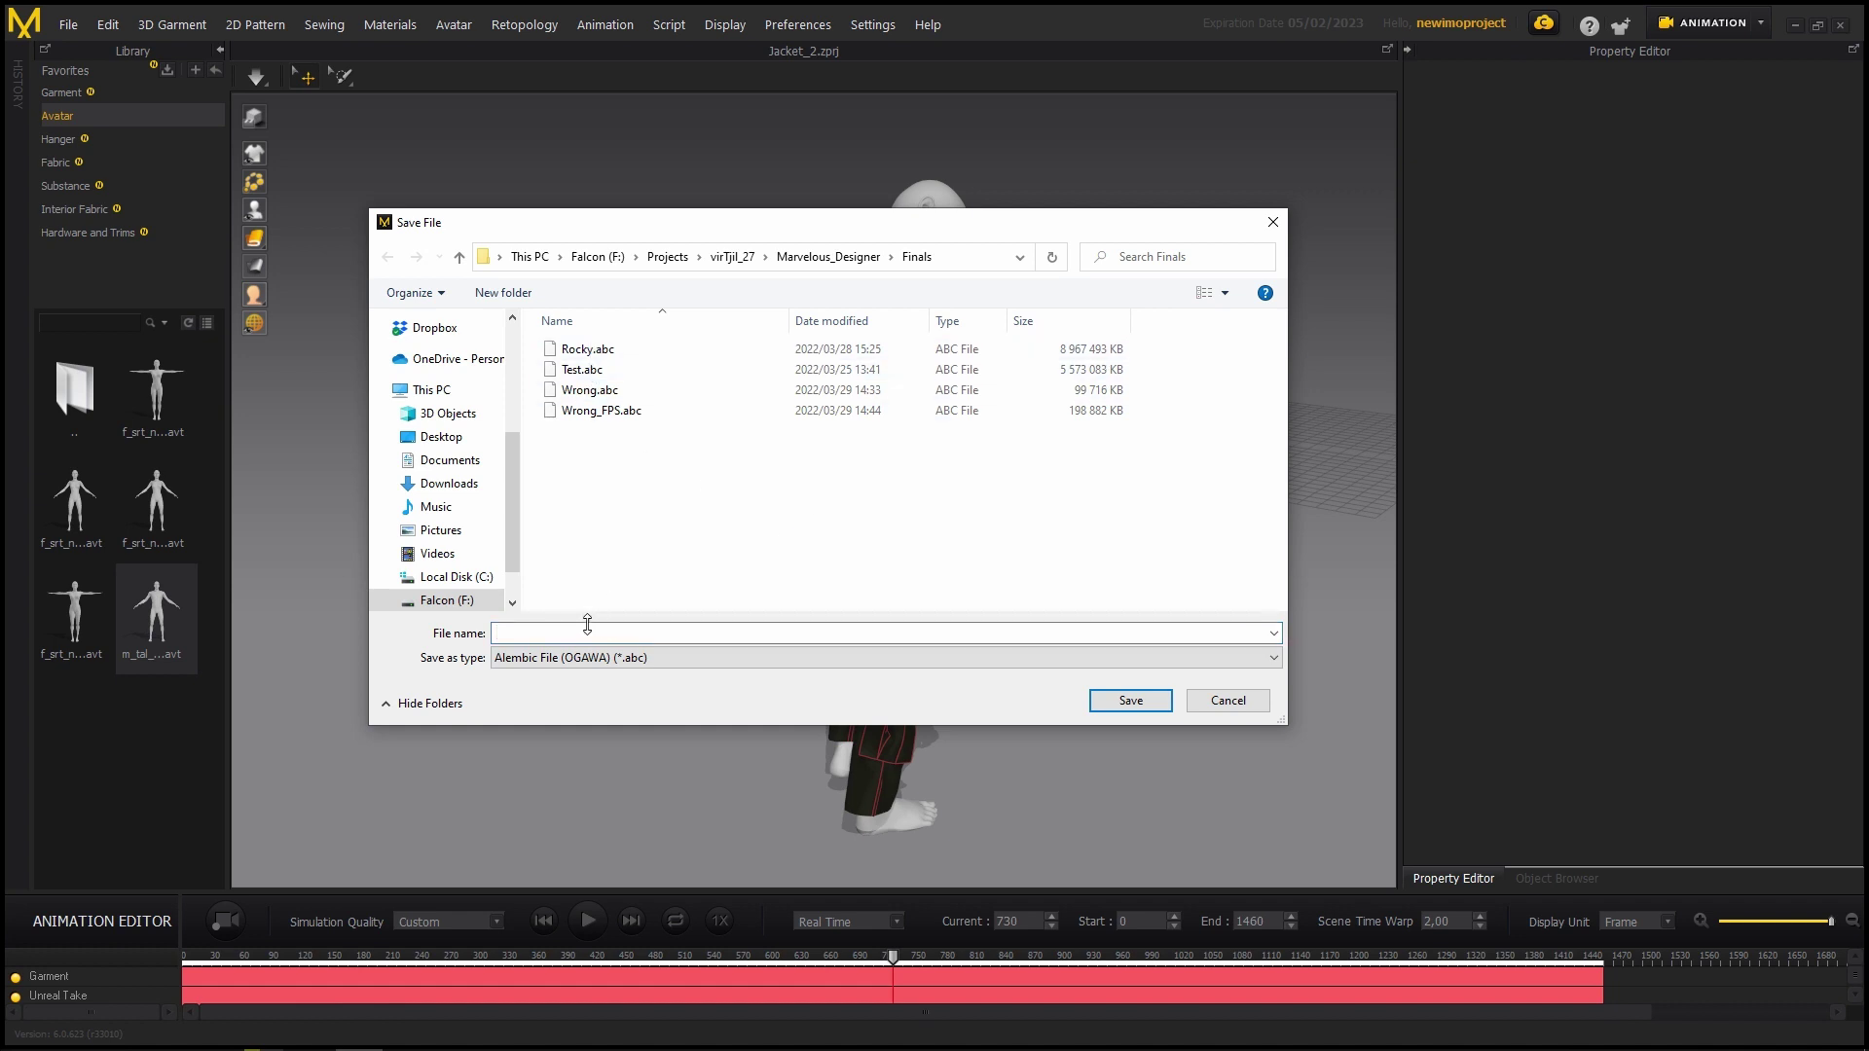
type("Tutoria")
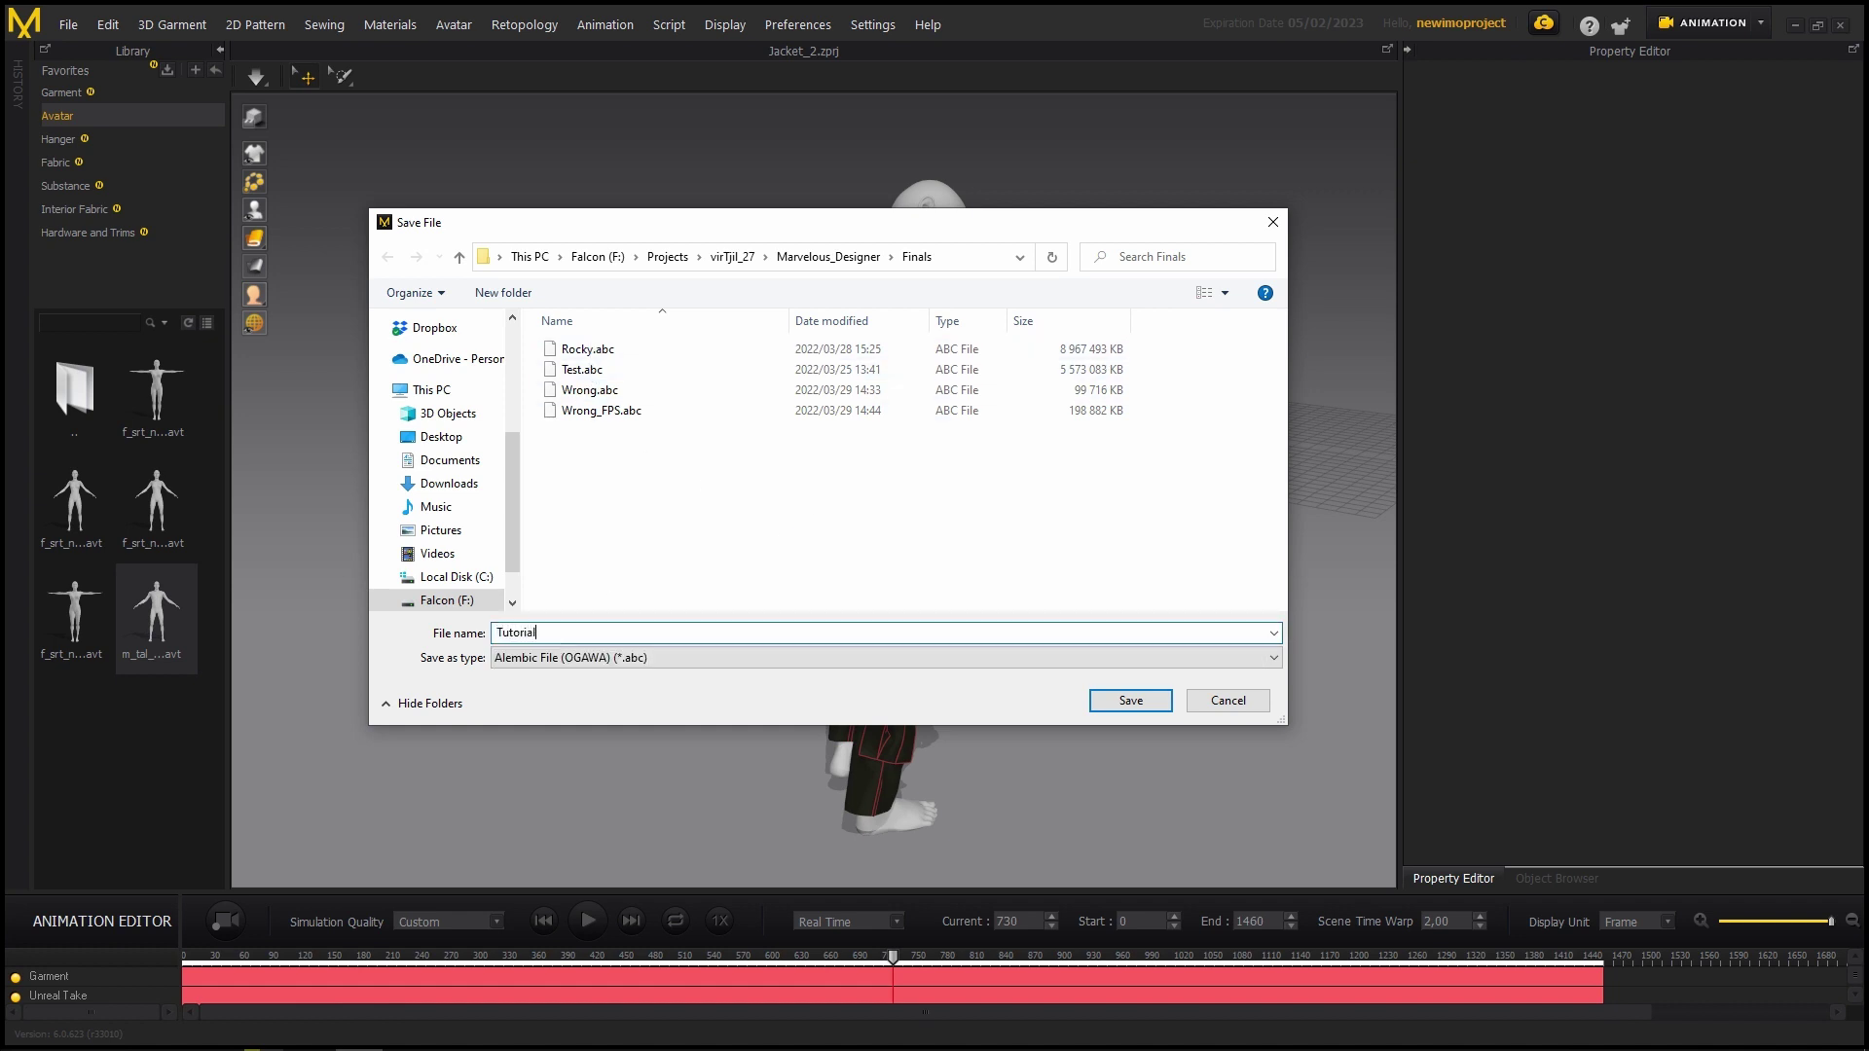
type("l")
left_click(1133, 699)
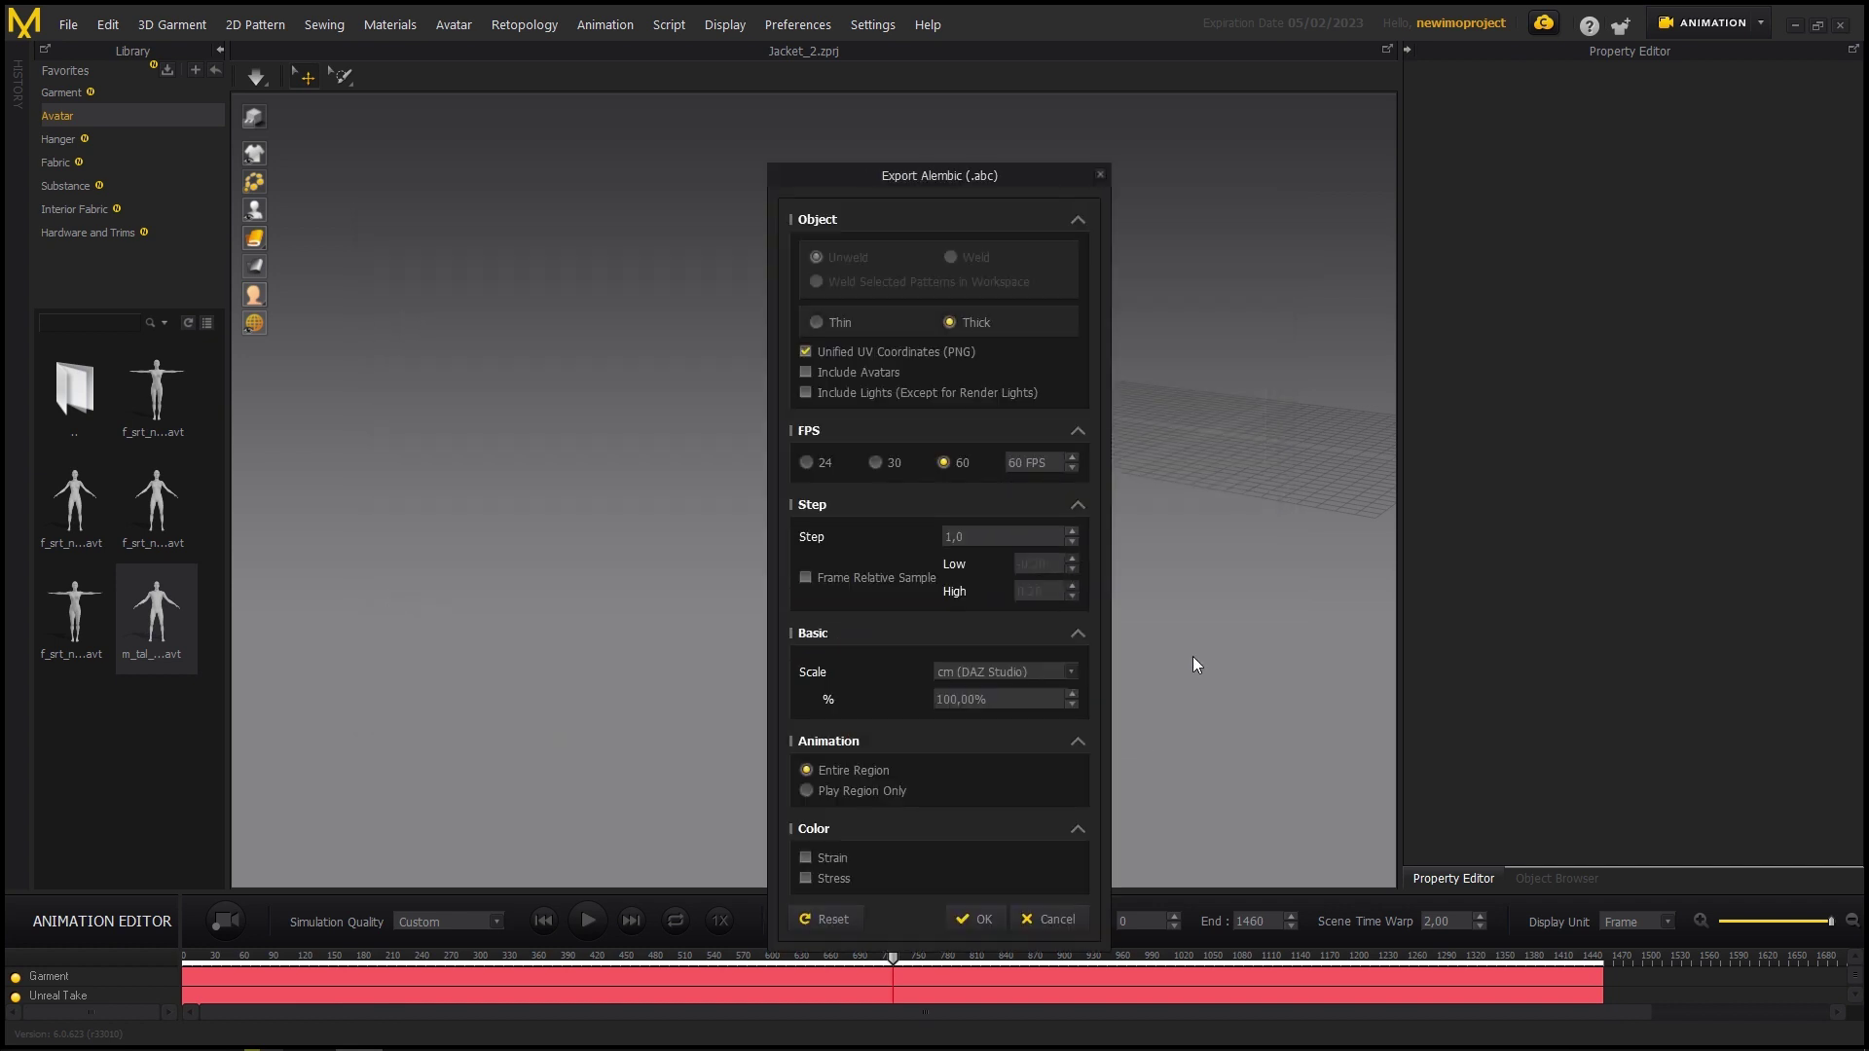
left_click_drag(957, 179, 902, 82)
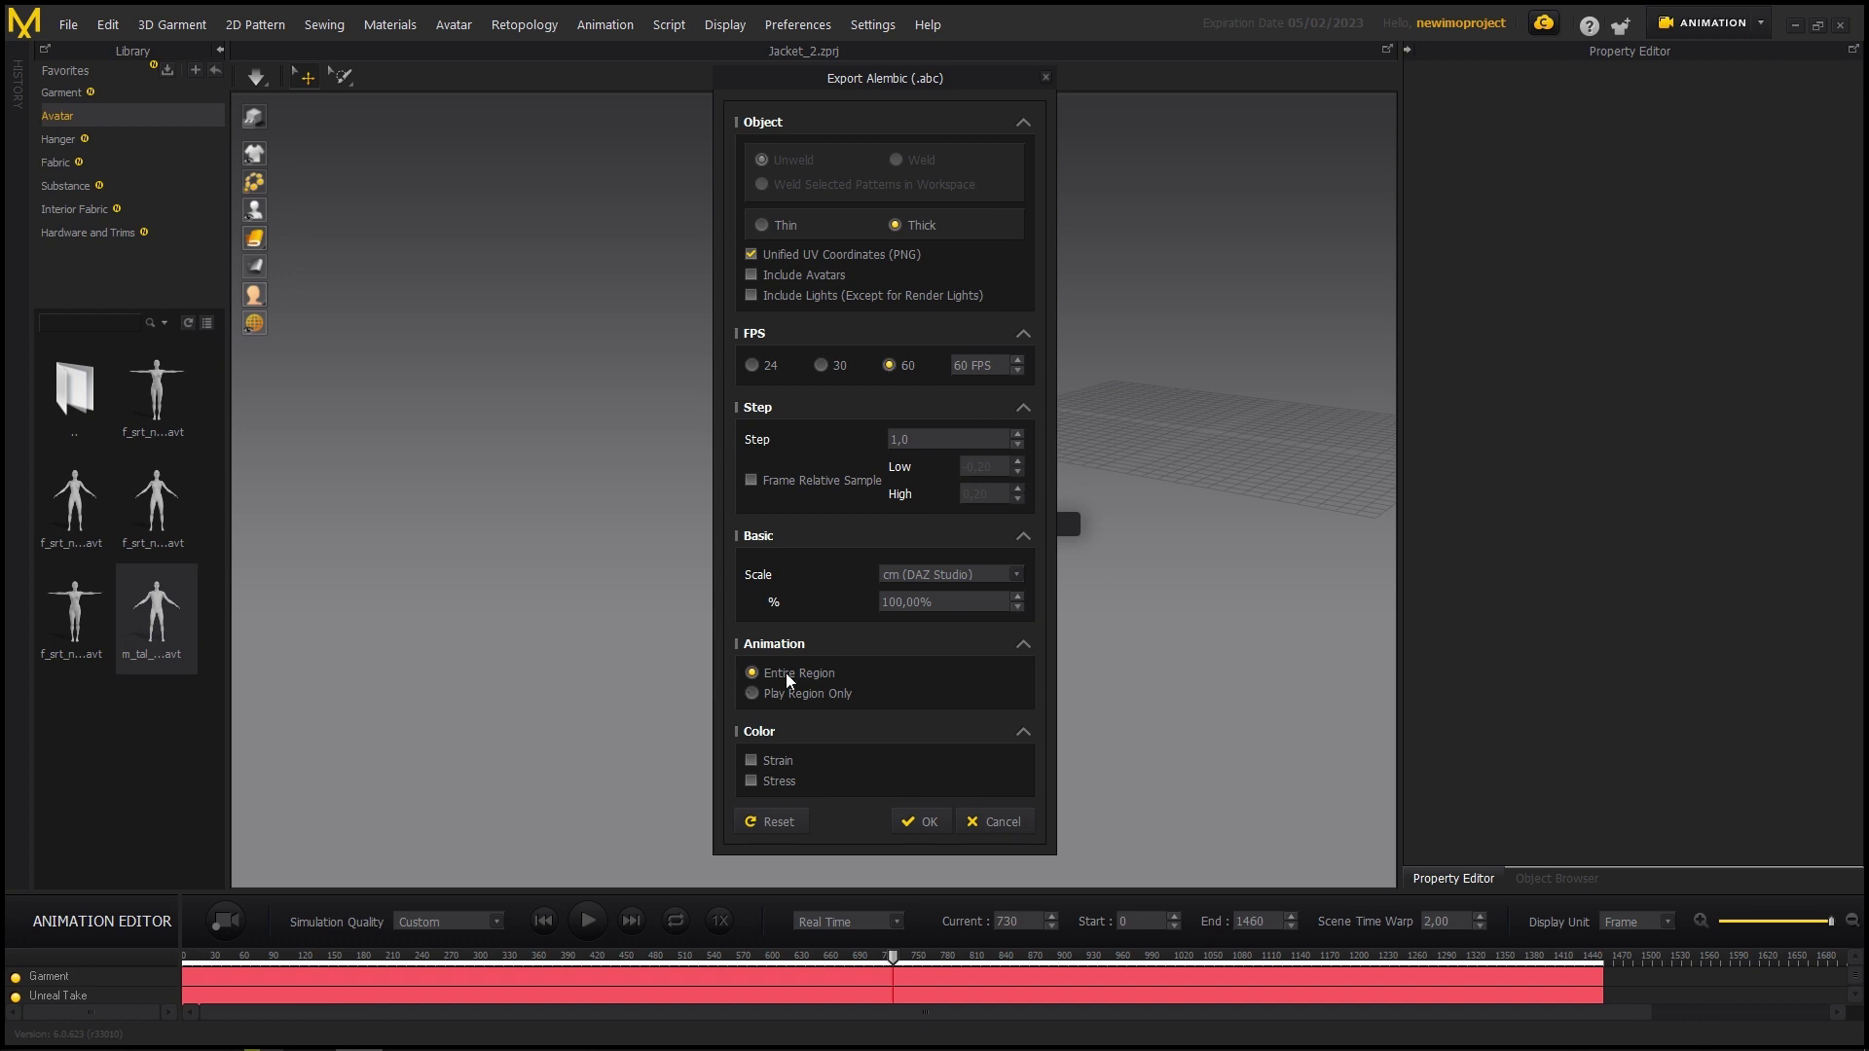
left_click(905, 824)
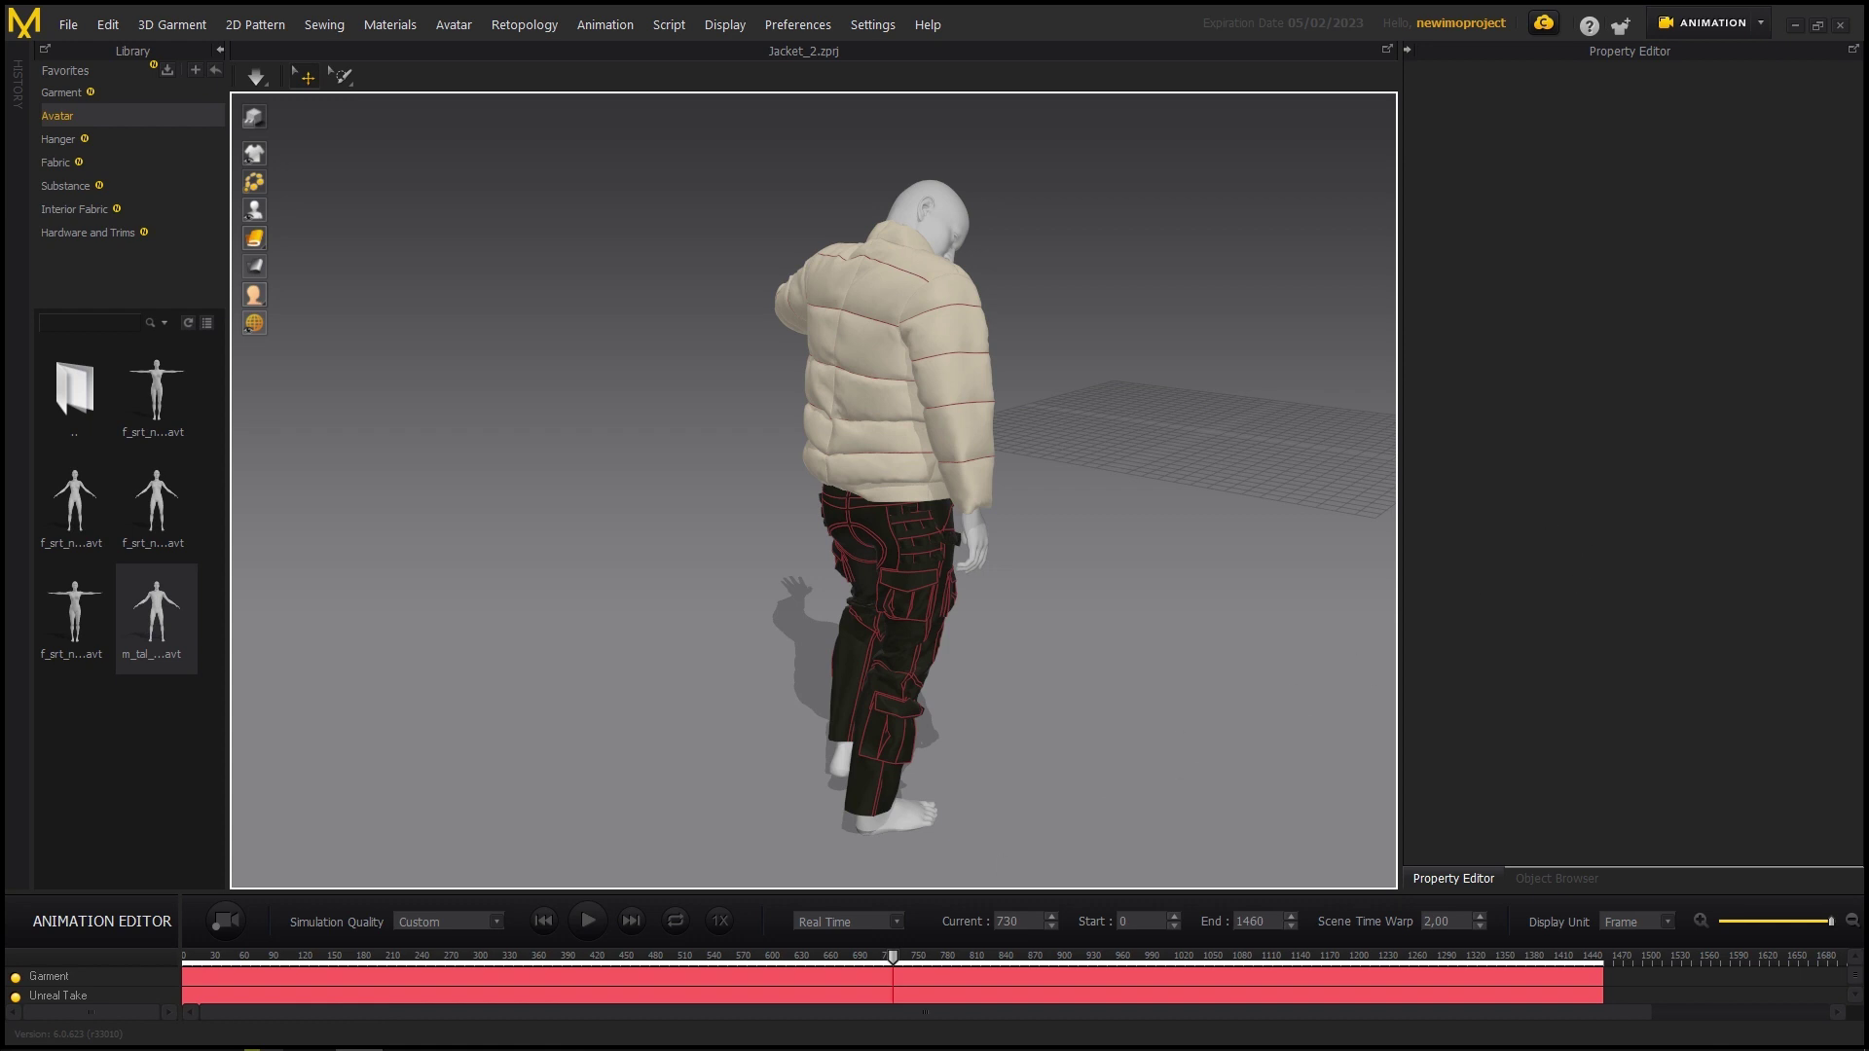
Step: Start importing Tutorial.abc through the content drawer
left_click(312, 1034)
left_click(65, 1036)
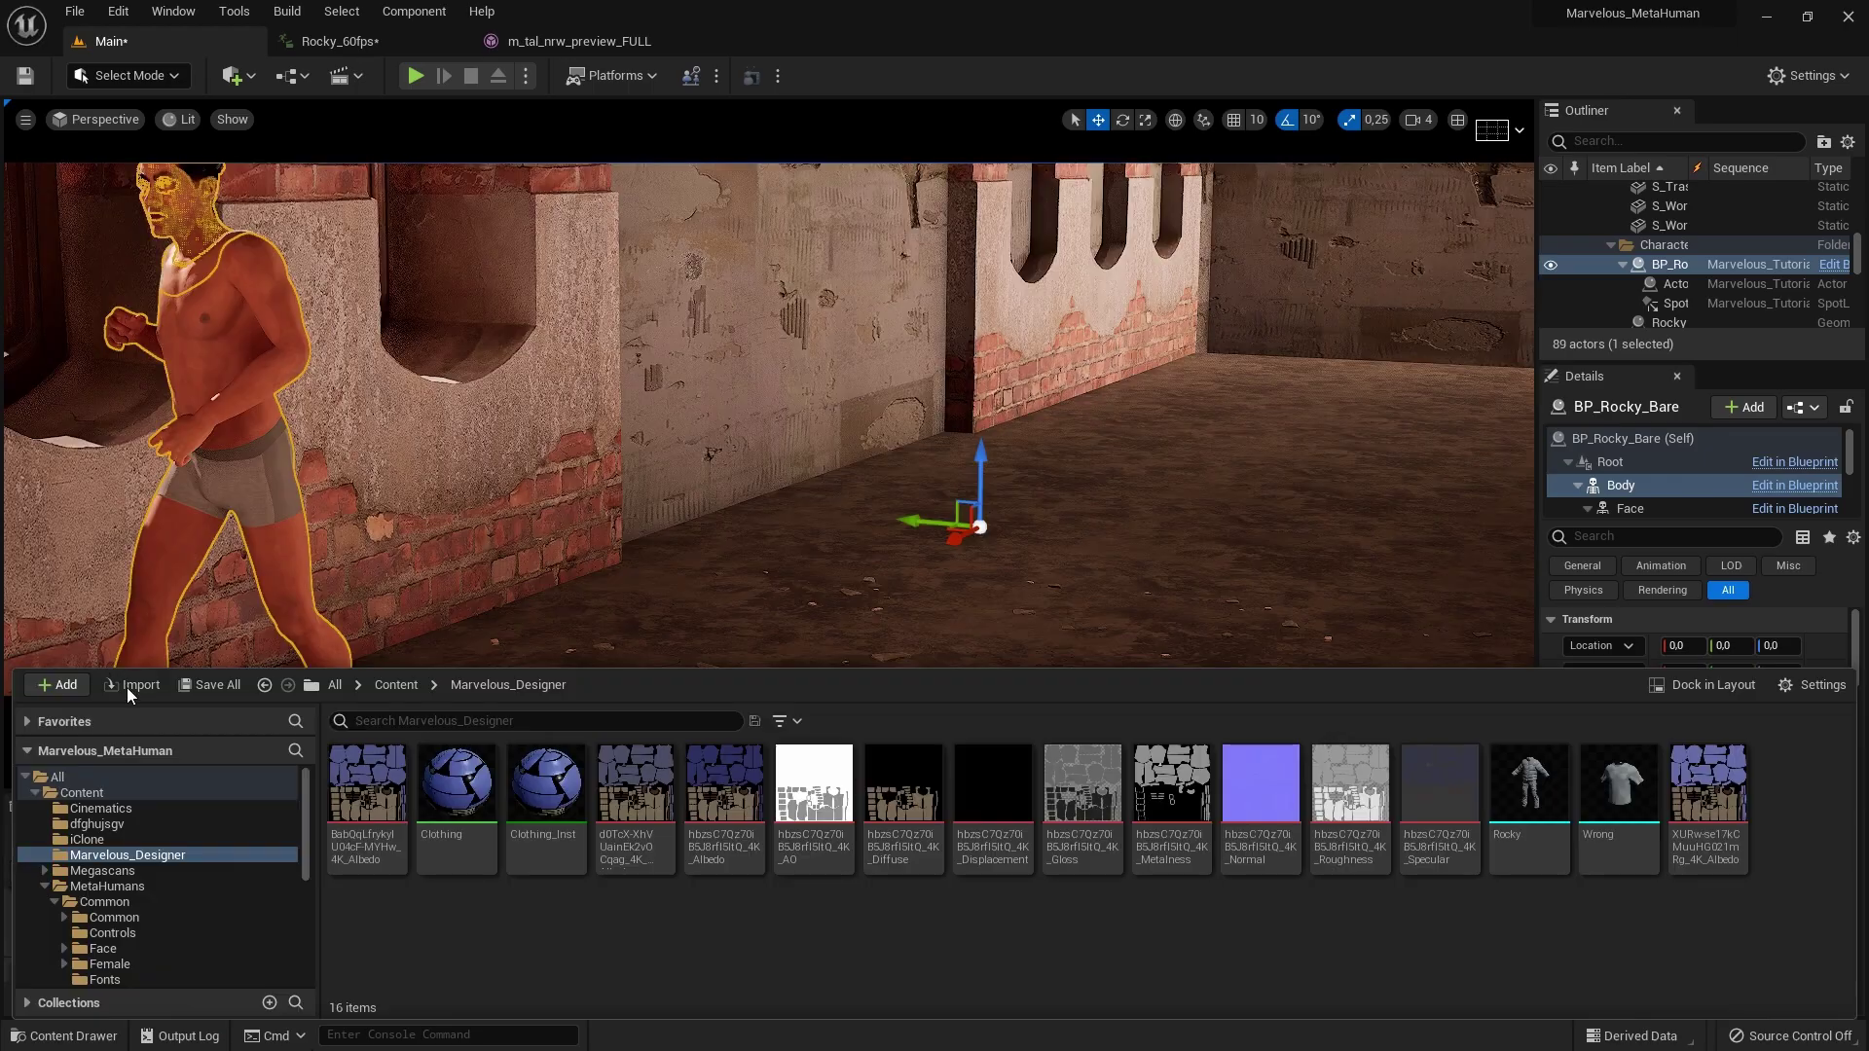
left_click(133, 686)
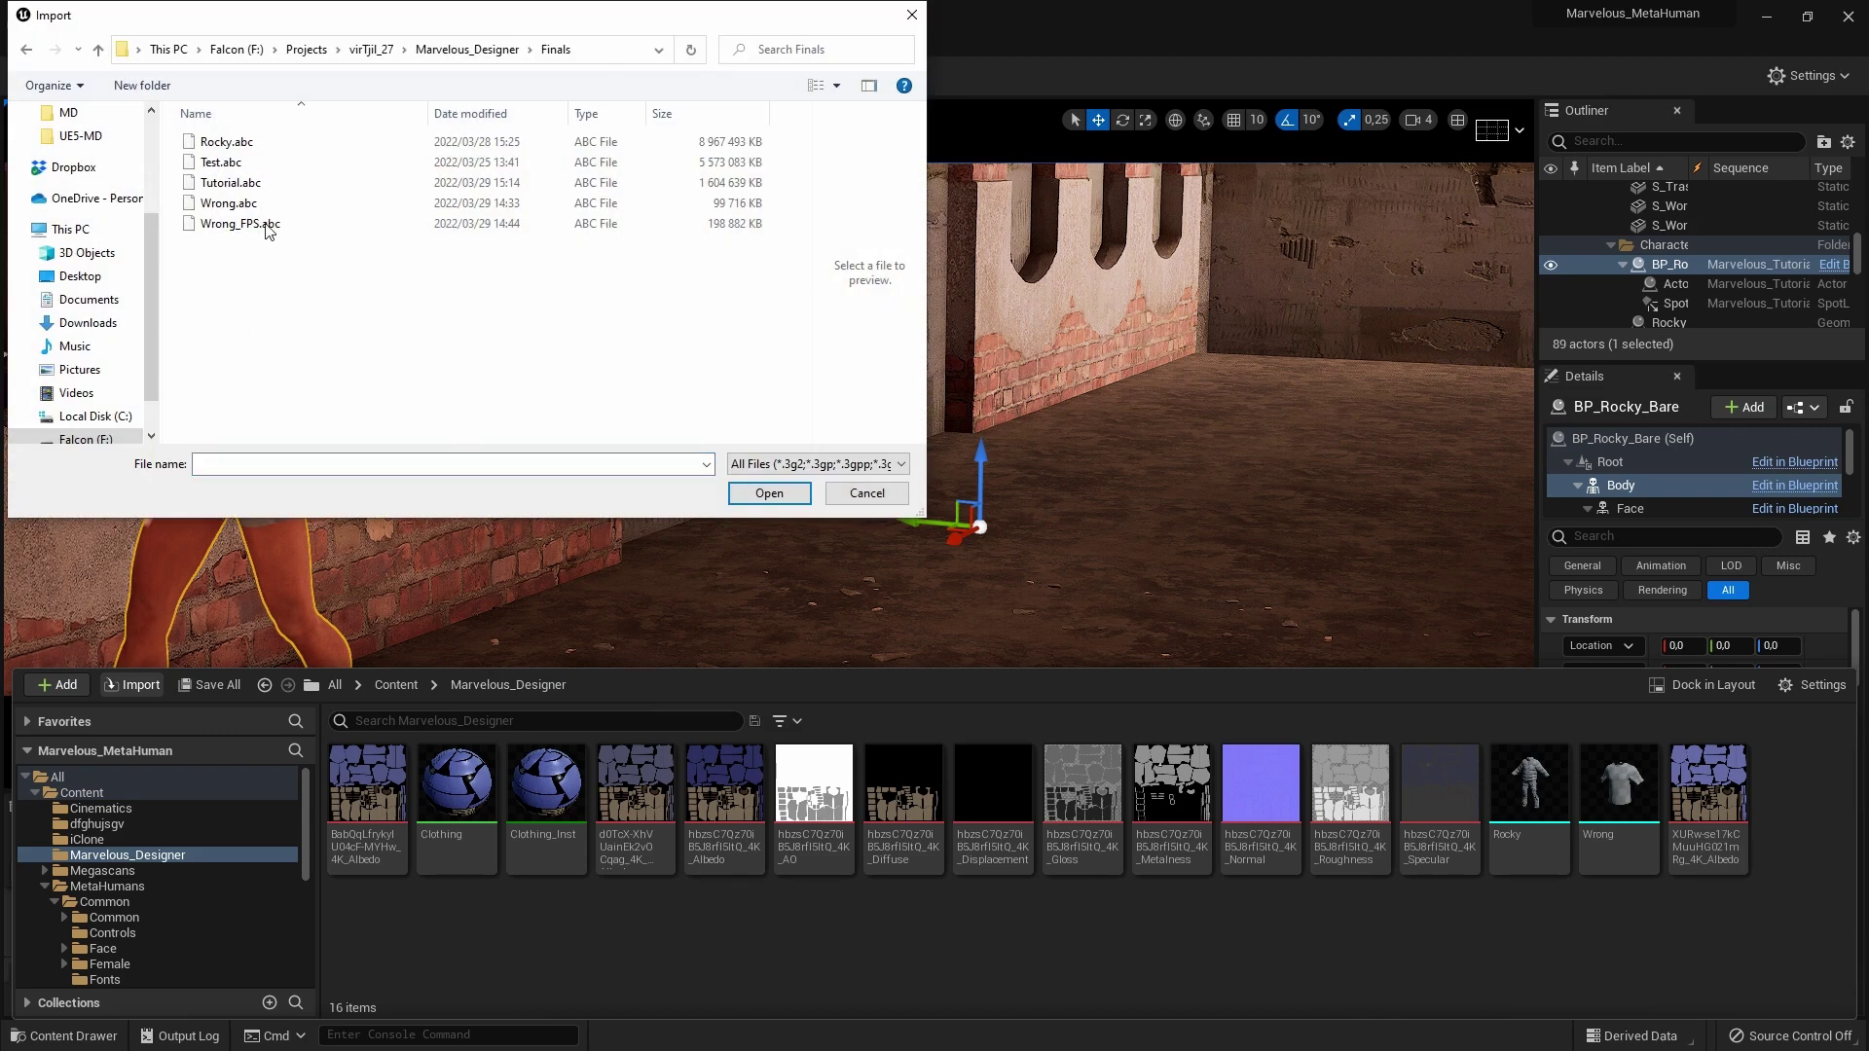
left_click(231, 182)
left_click(769, 493)
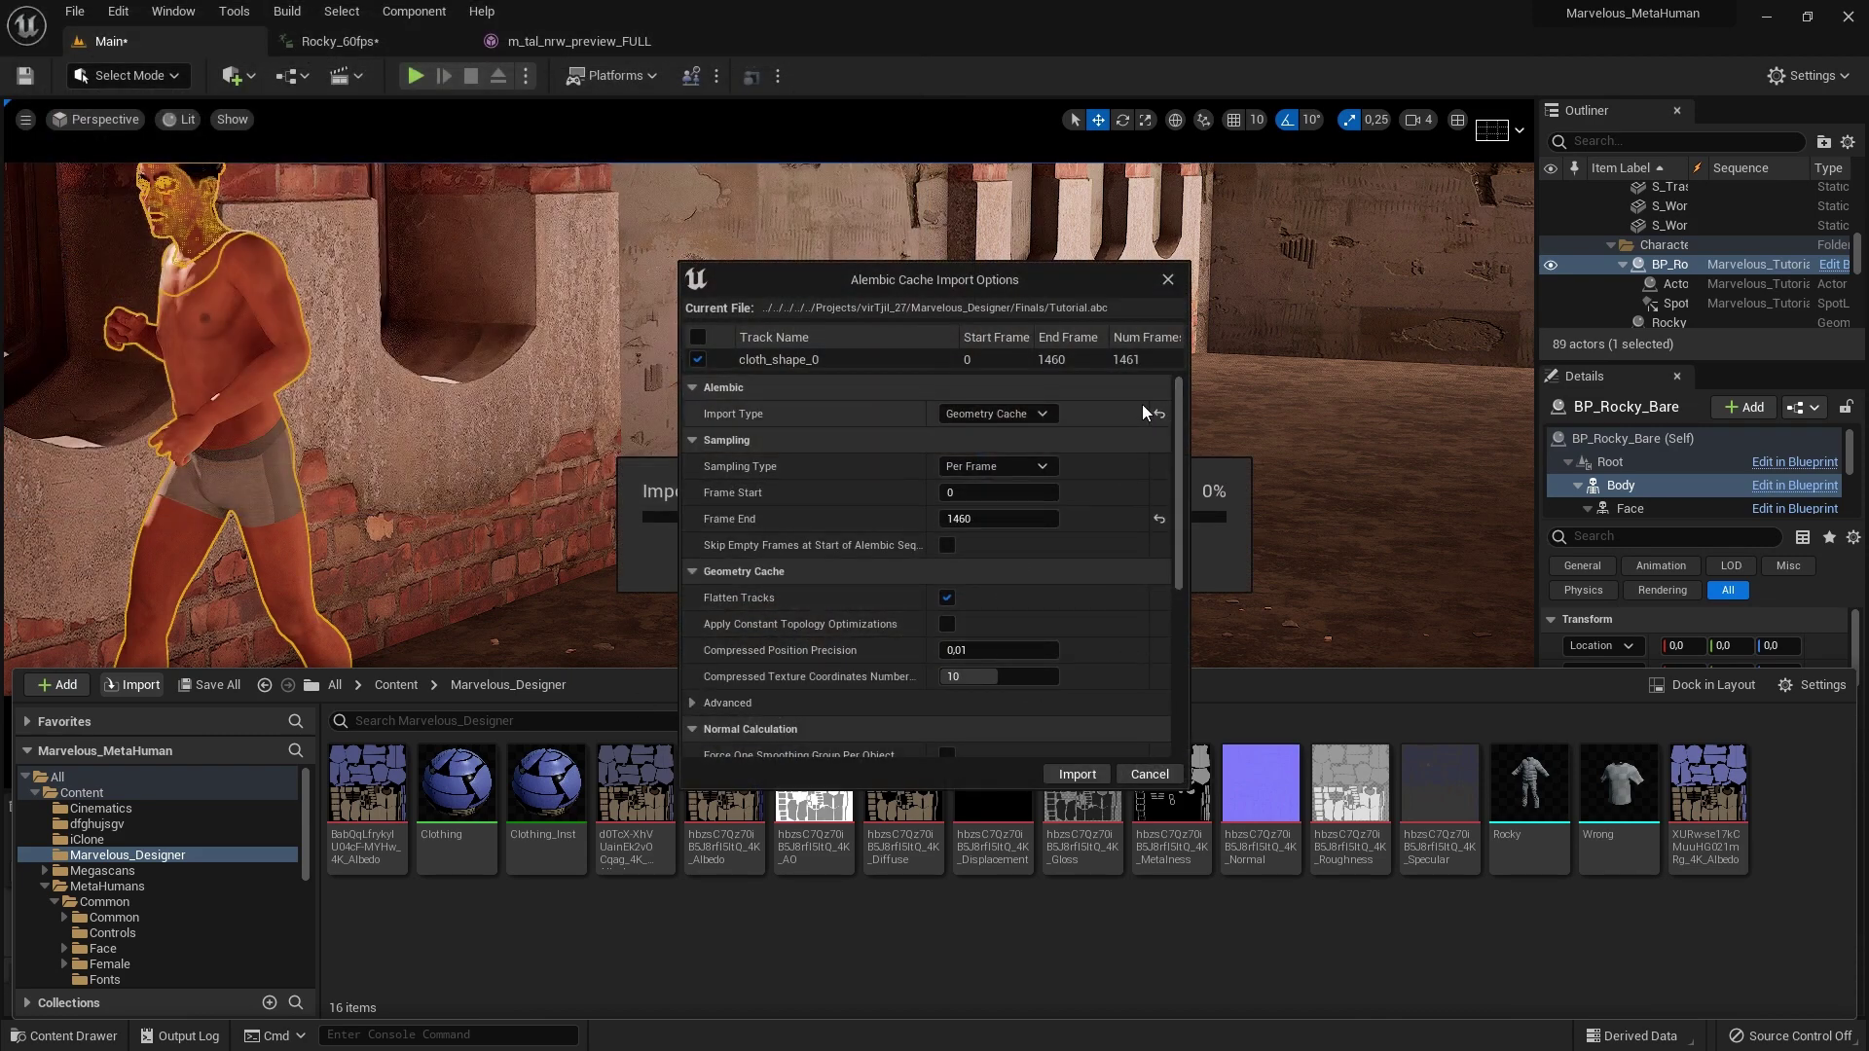
Step: Import it as a Geometry Cache using the Autodesk 3ds Max conversion preset
left_click(989, 417)
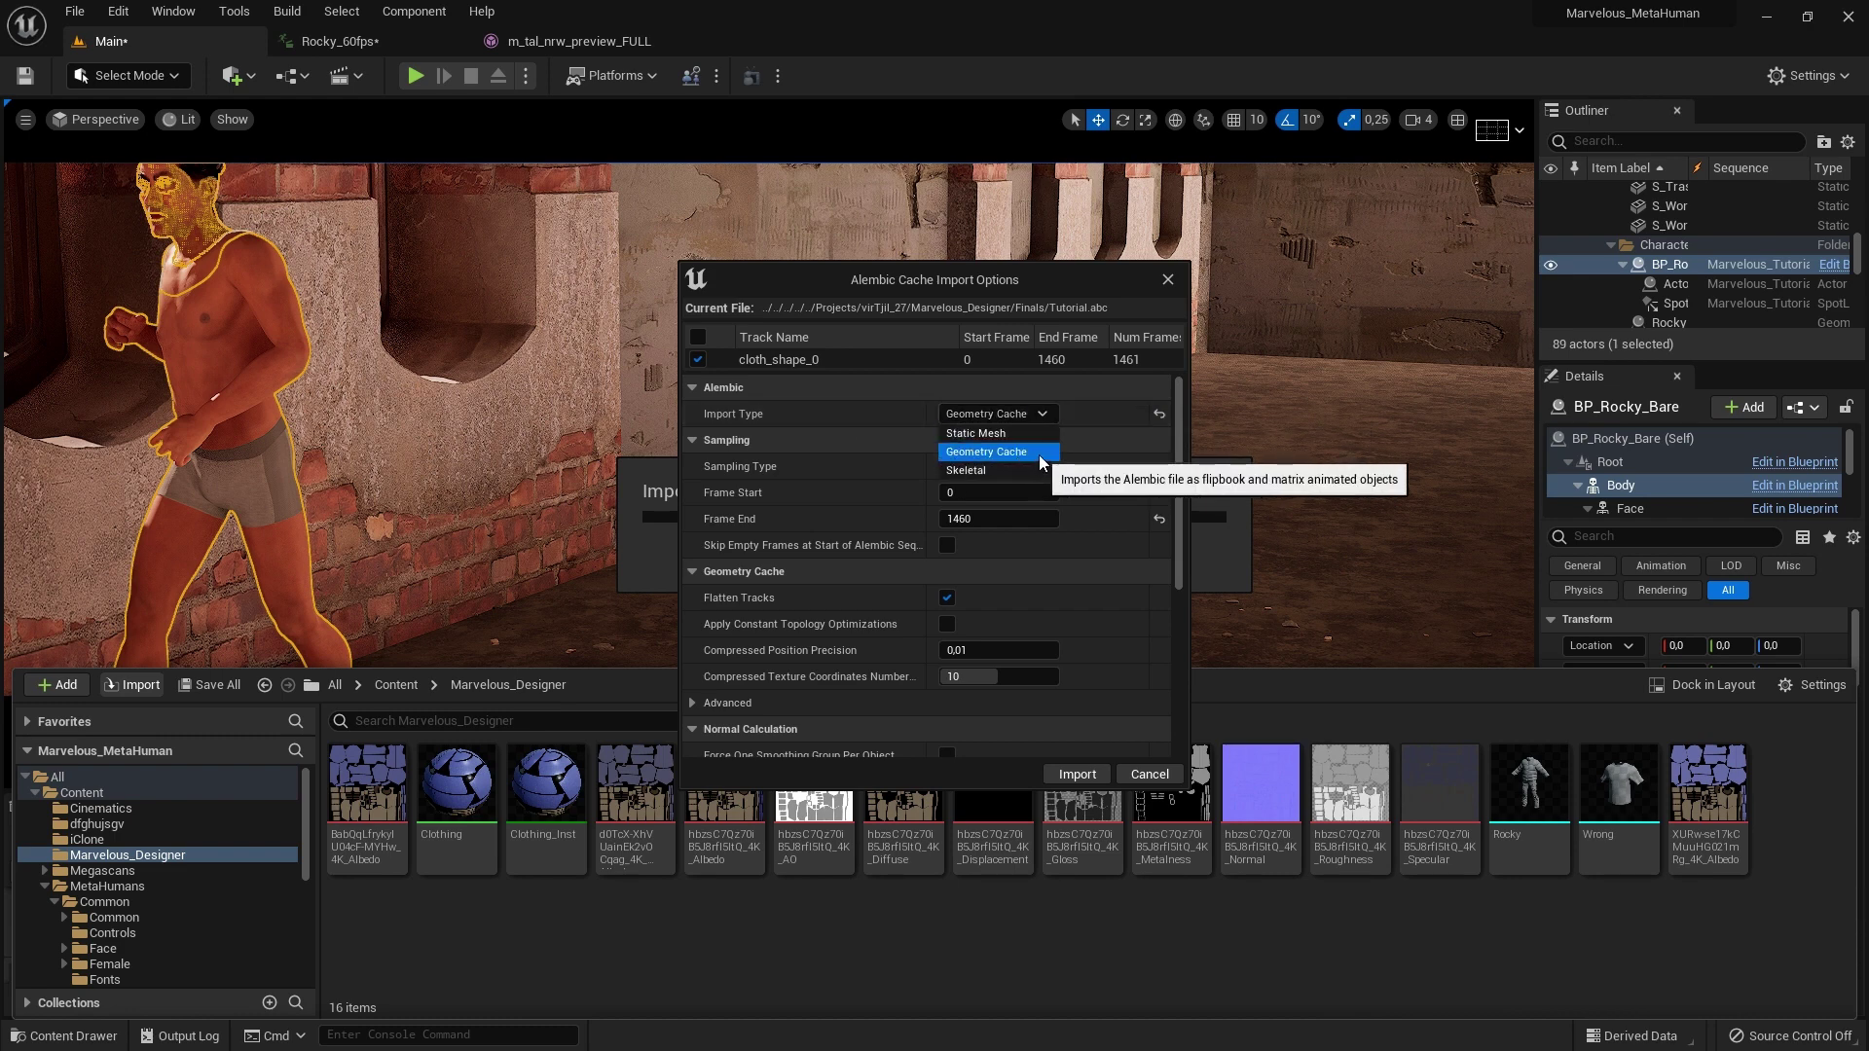
left_click(1038, 452)
scroll(834, 496, "down", 1)
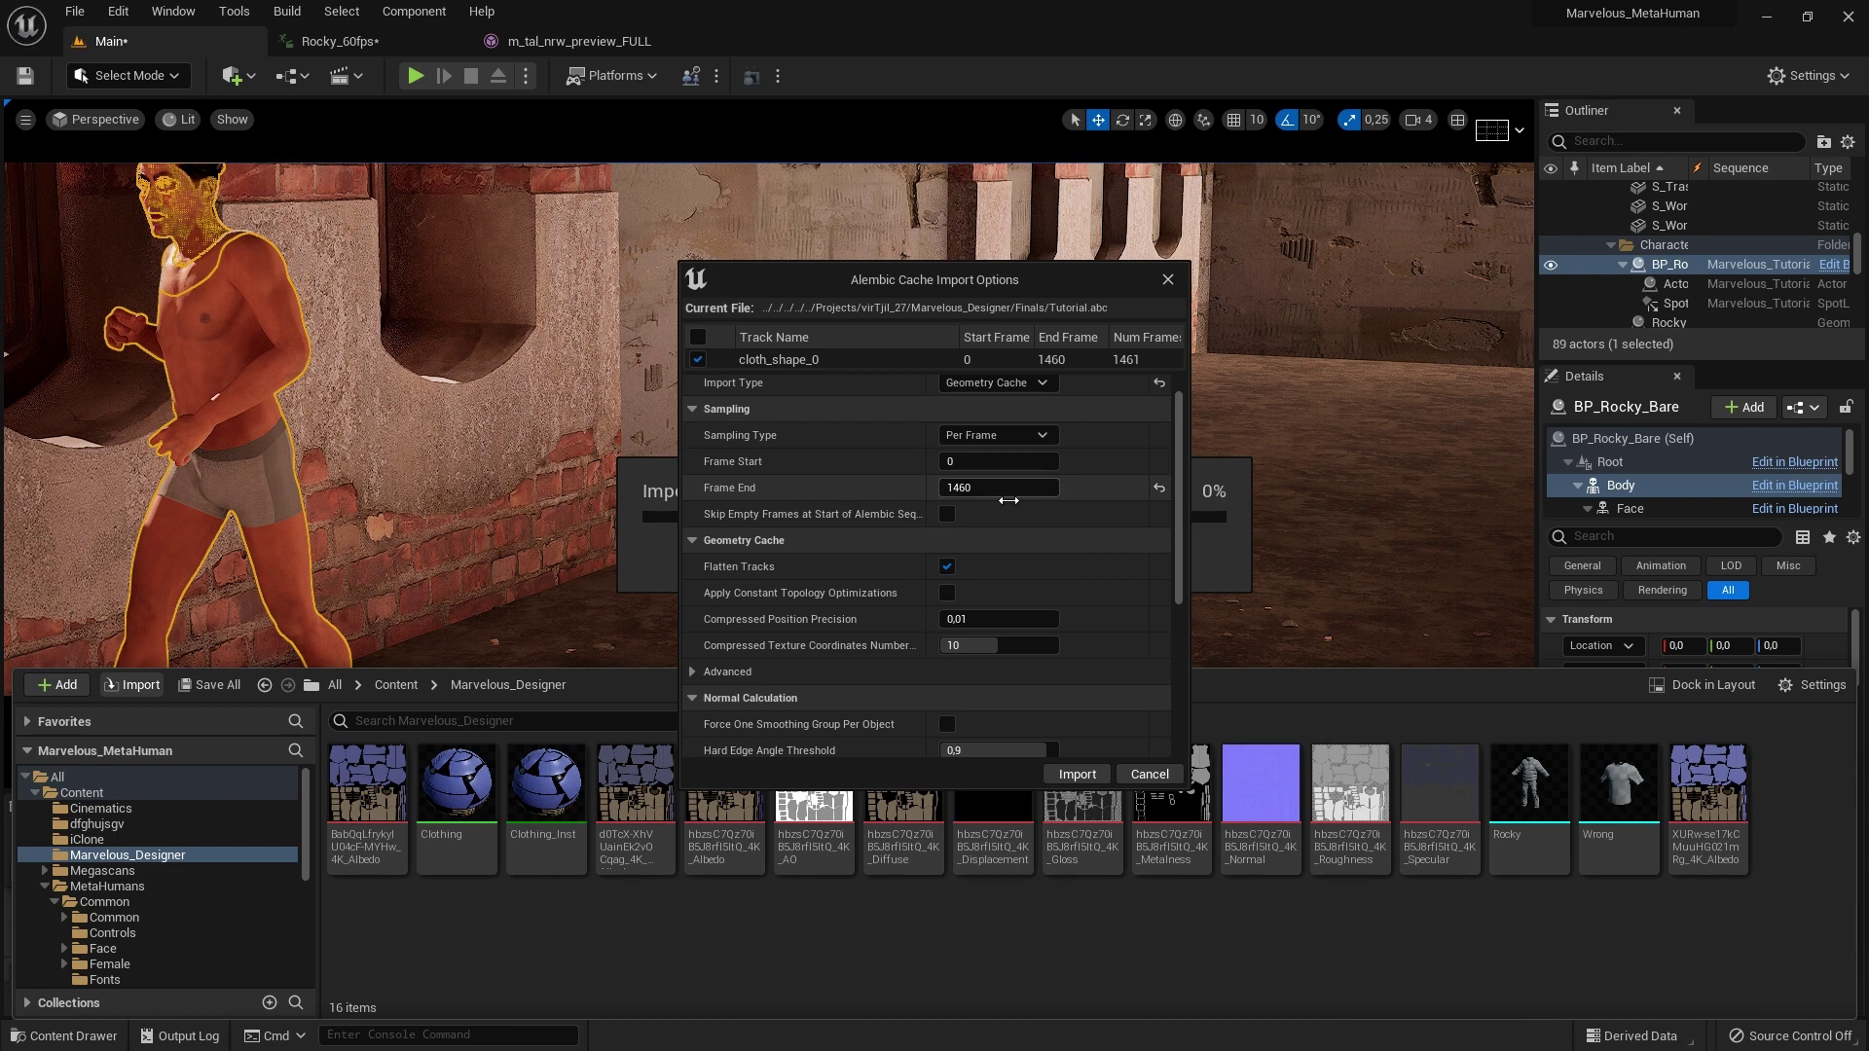
scroll(1101, 500, "down", 5)
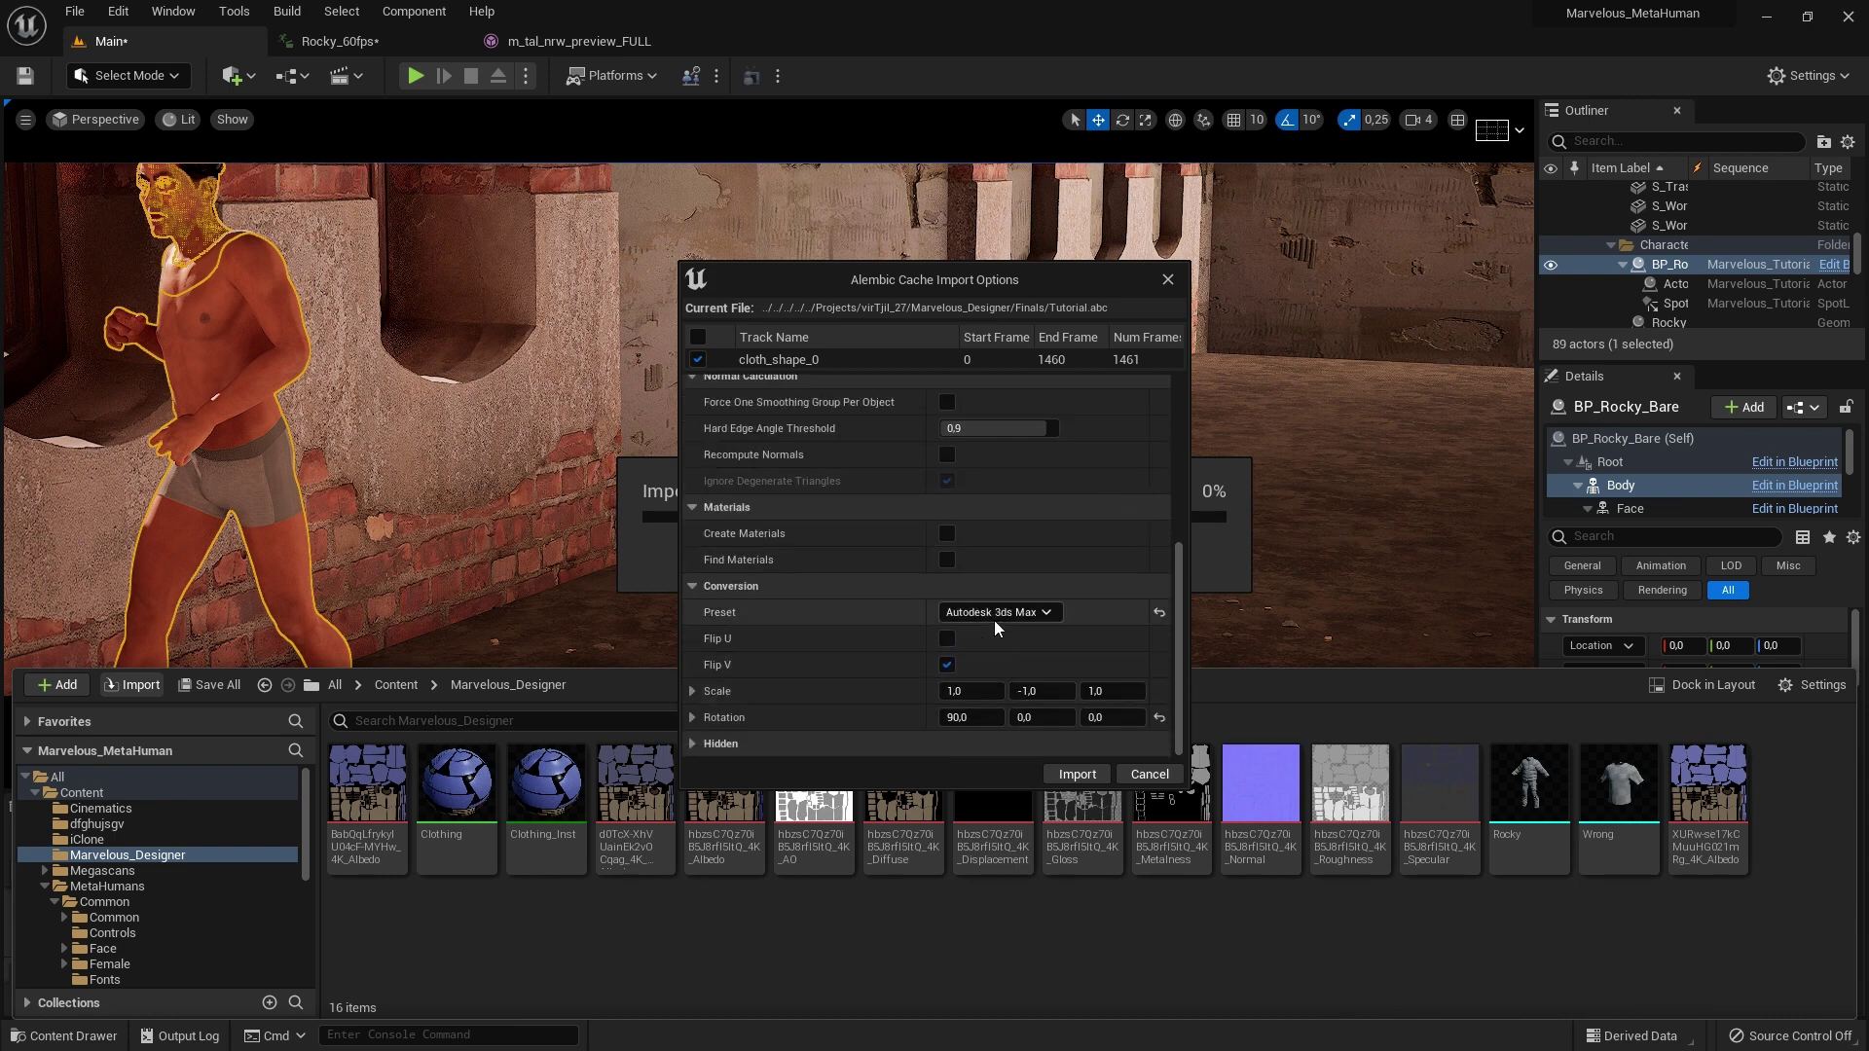
left_click(995, 613)
left_click(1010, 665)
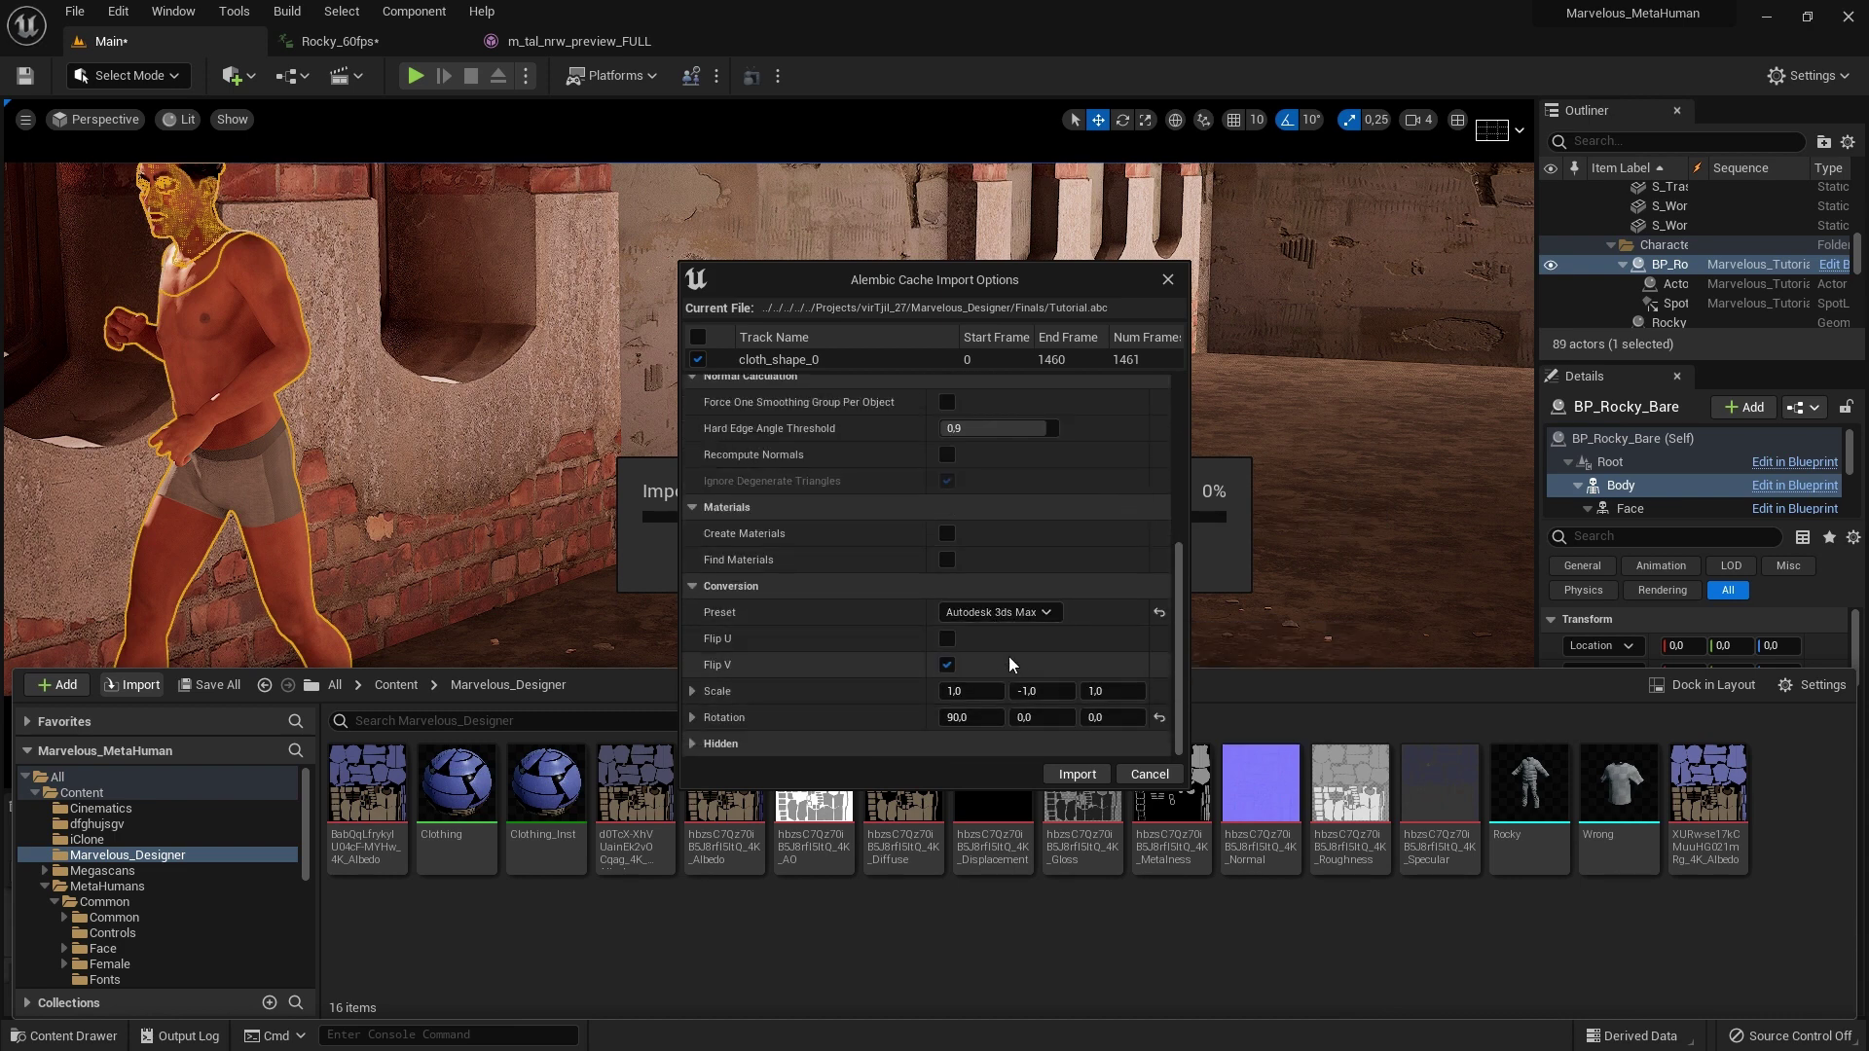
left_click(1077, 775)
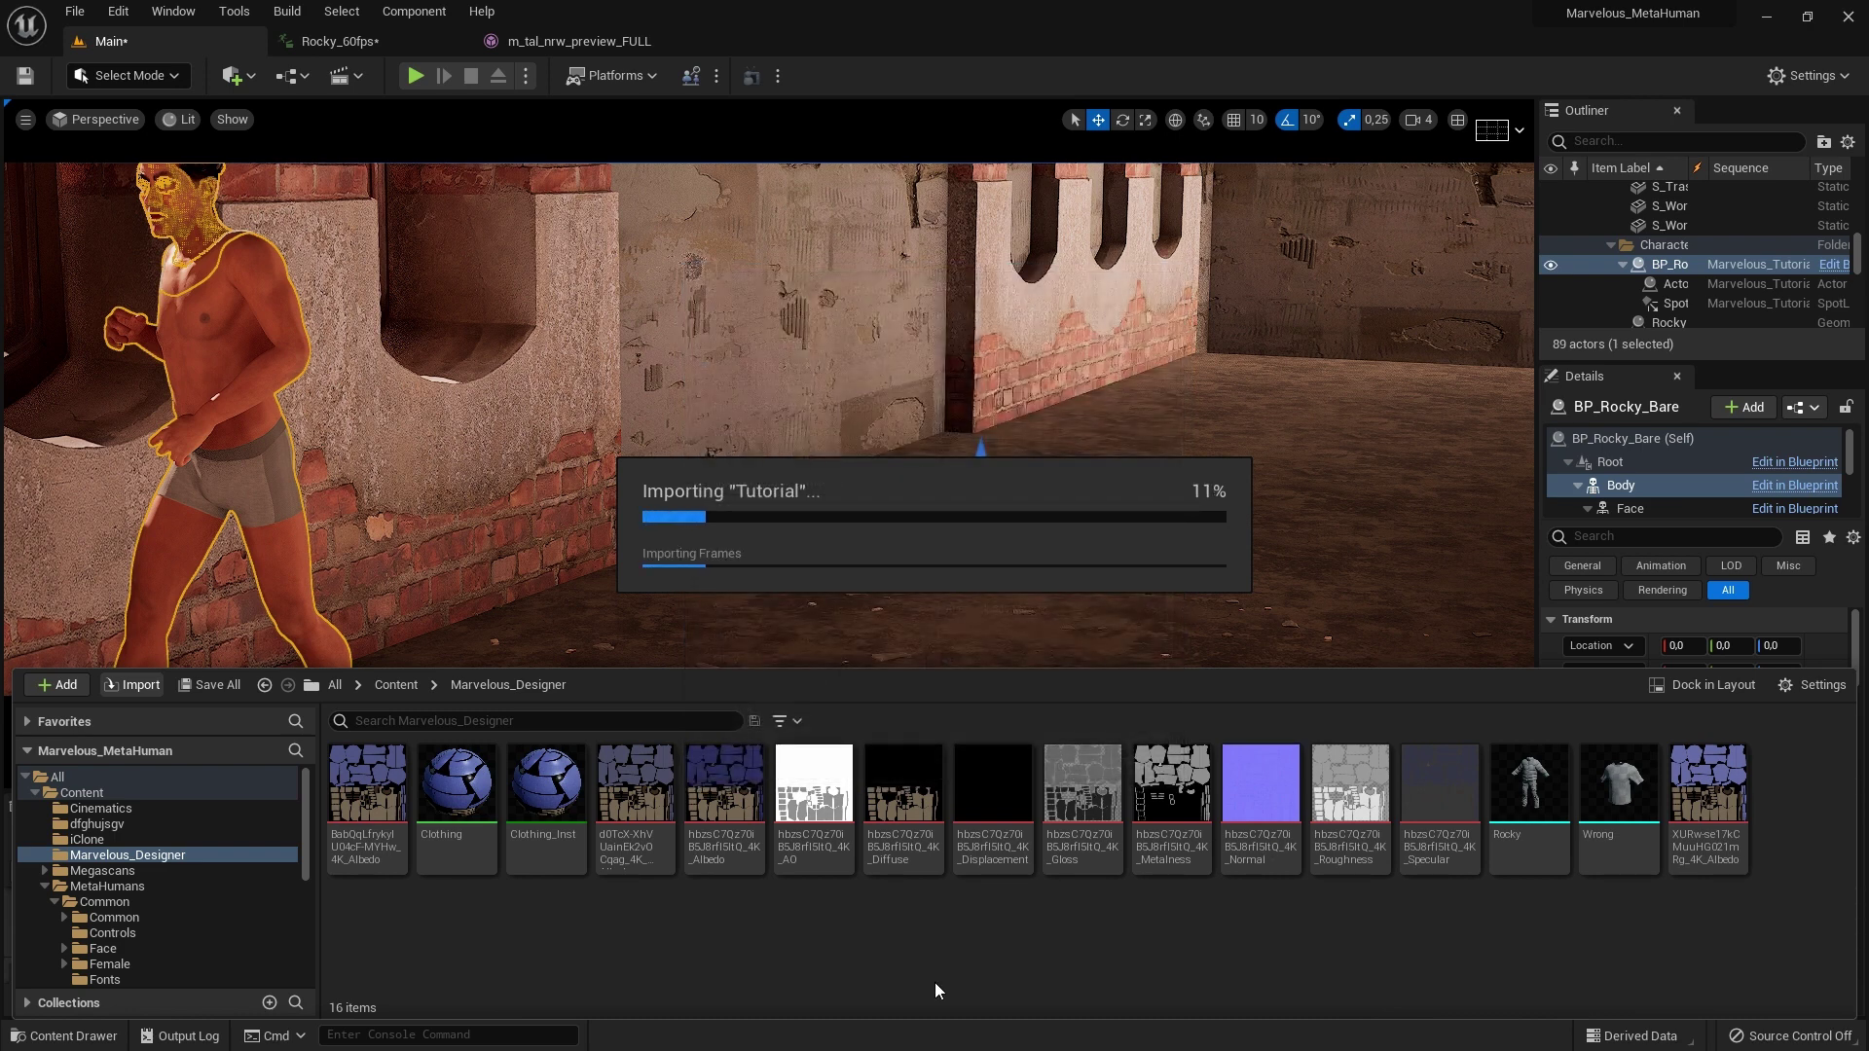
Step: Save all unsaved assets and place the Tutorial coat into the level
left_click(210, 692)
left_click(1085, 752)
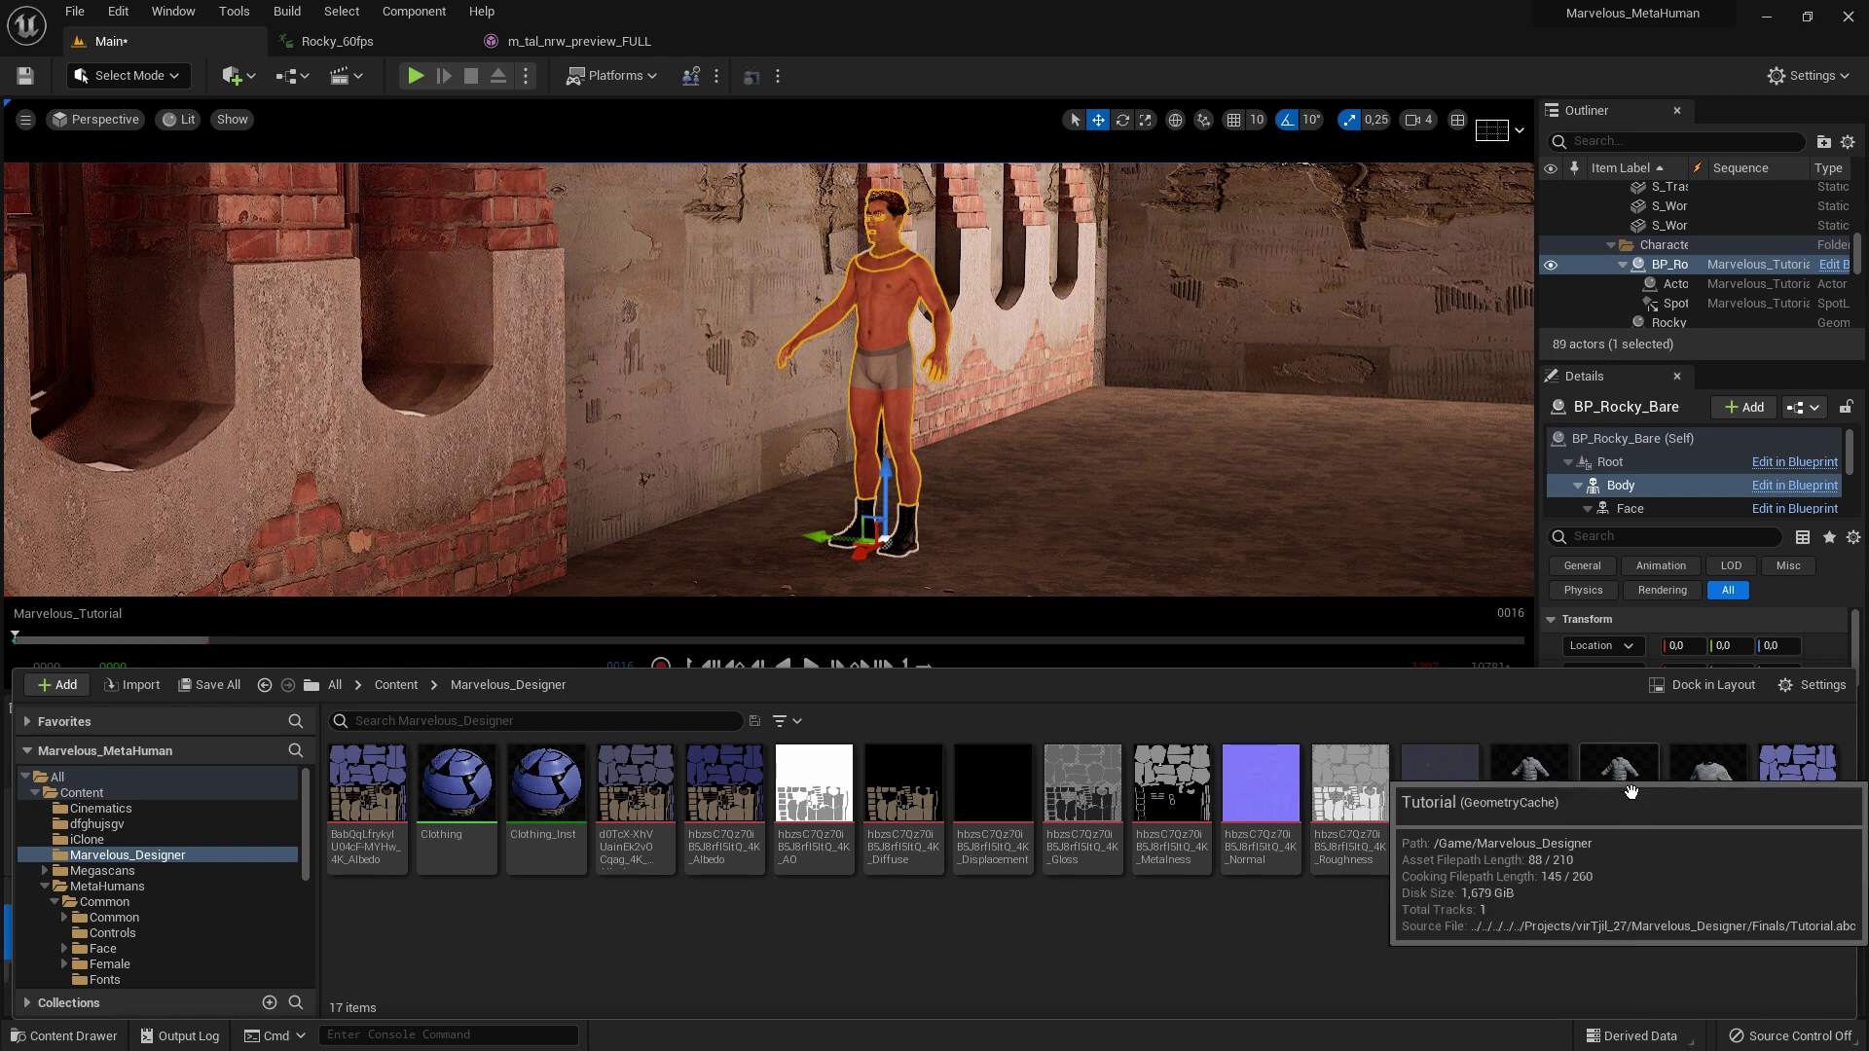
left_click_drag(1620, 793, 971, 547)
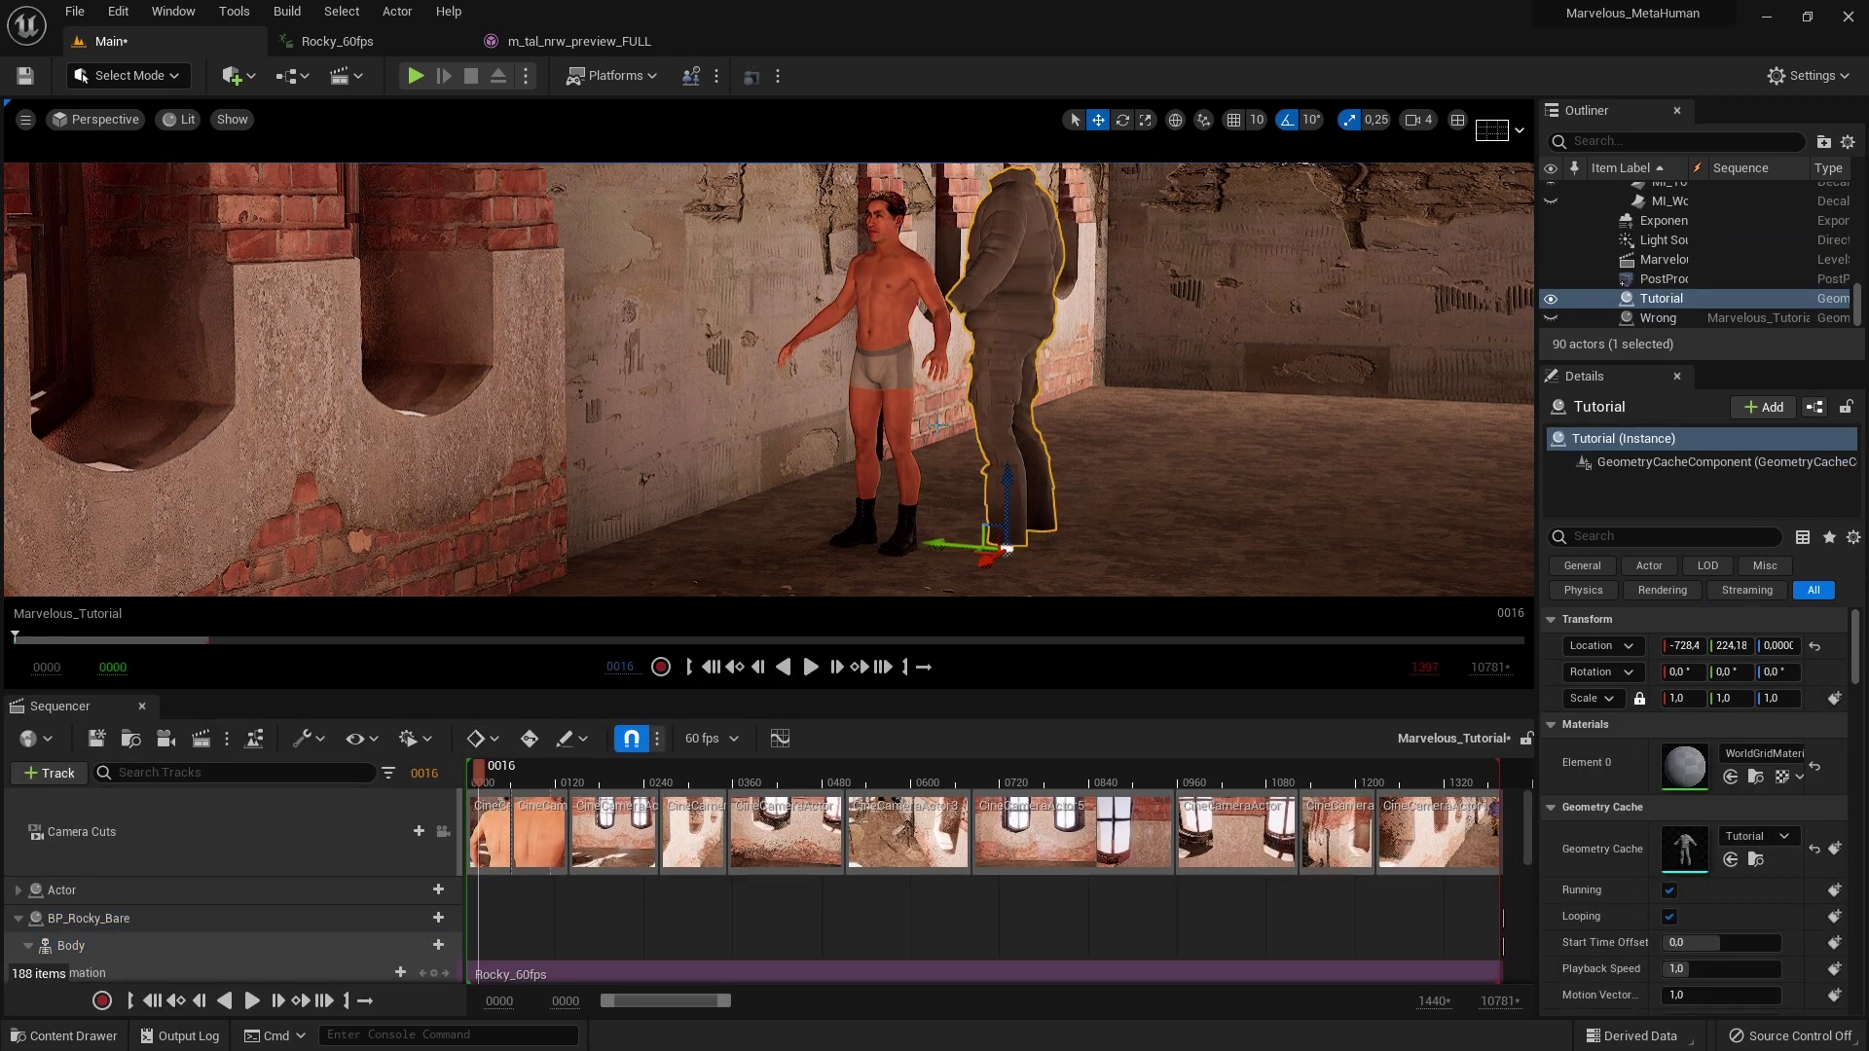
Step: Add the Tutorial coat to the sequence with a Geometry Cache track
left_click(39, 777)
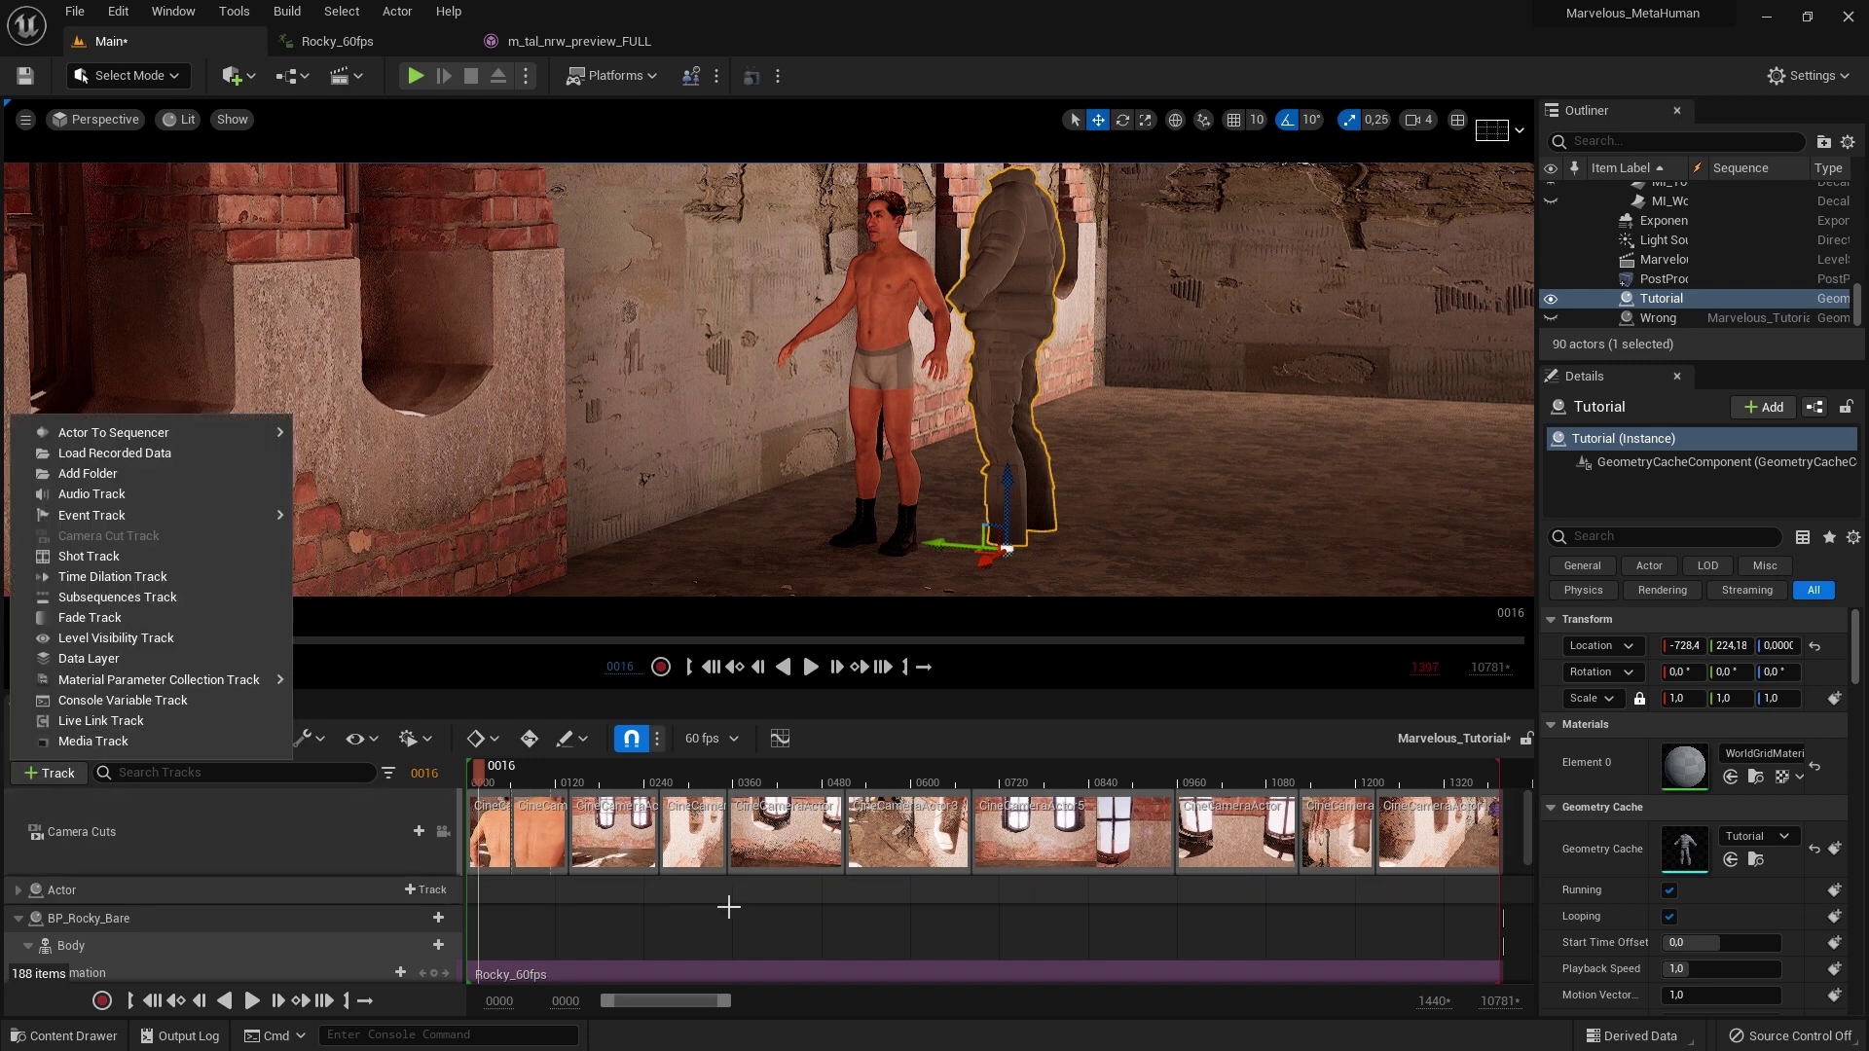
mouse_move(168, 430)
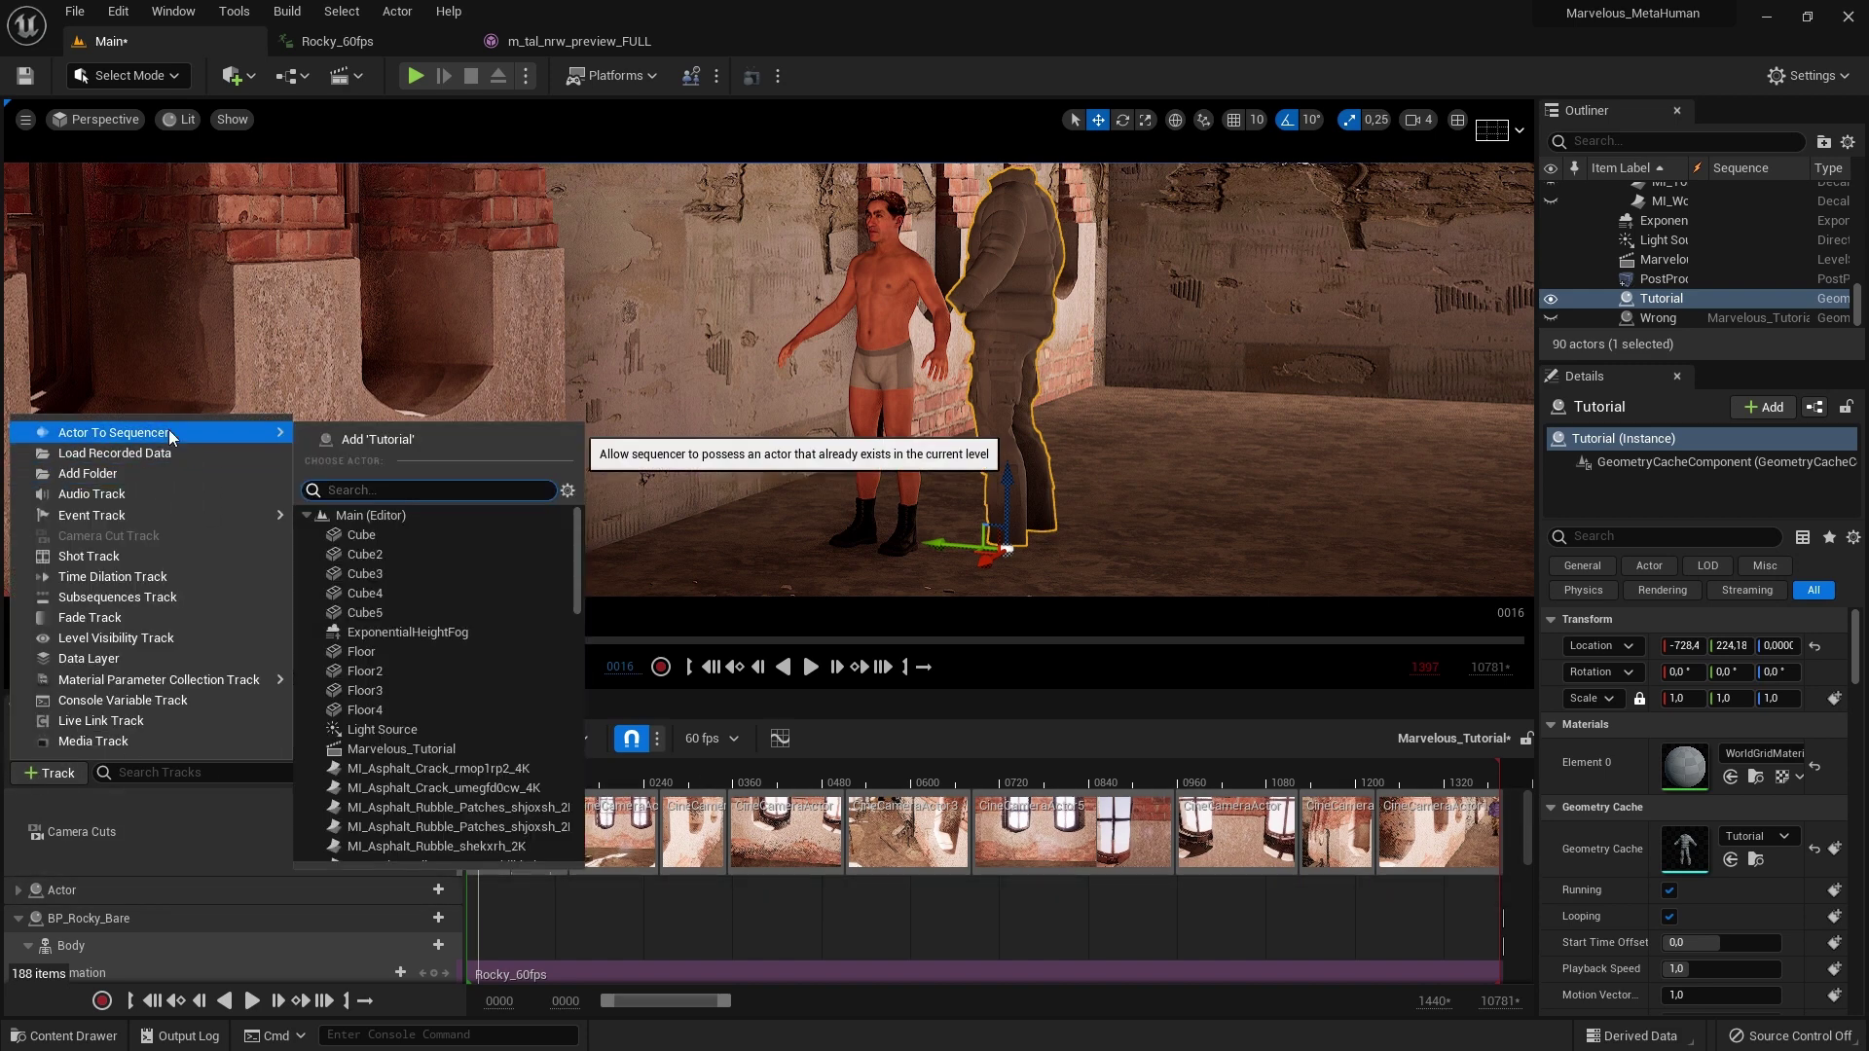
left_click(378, 440)
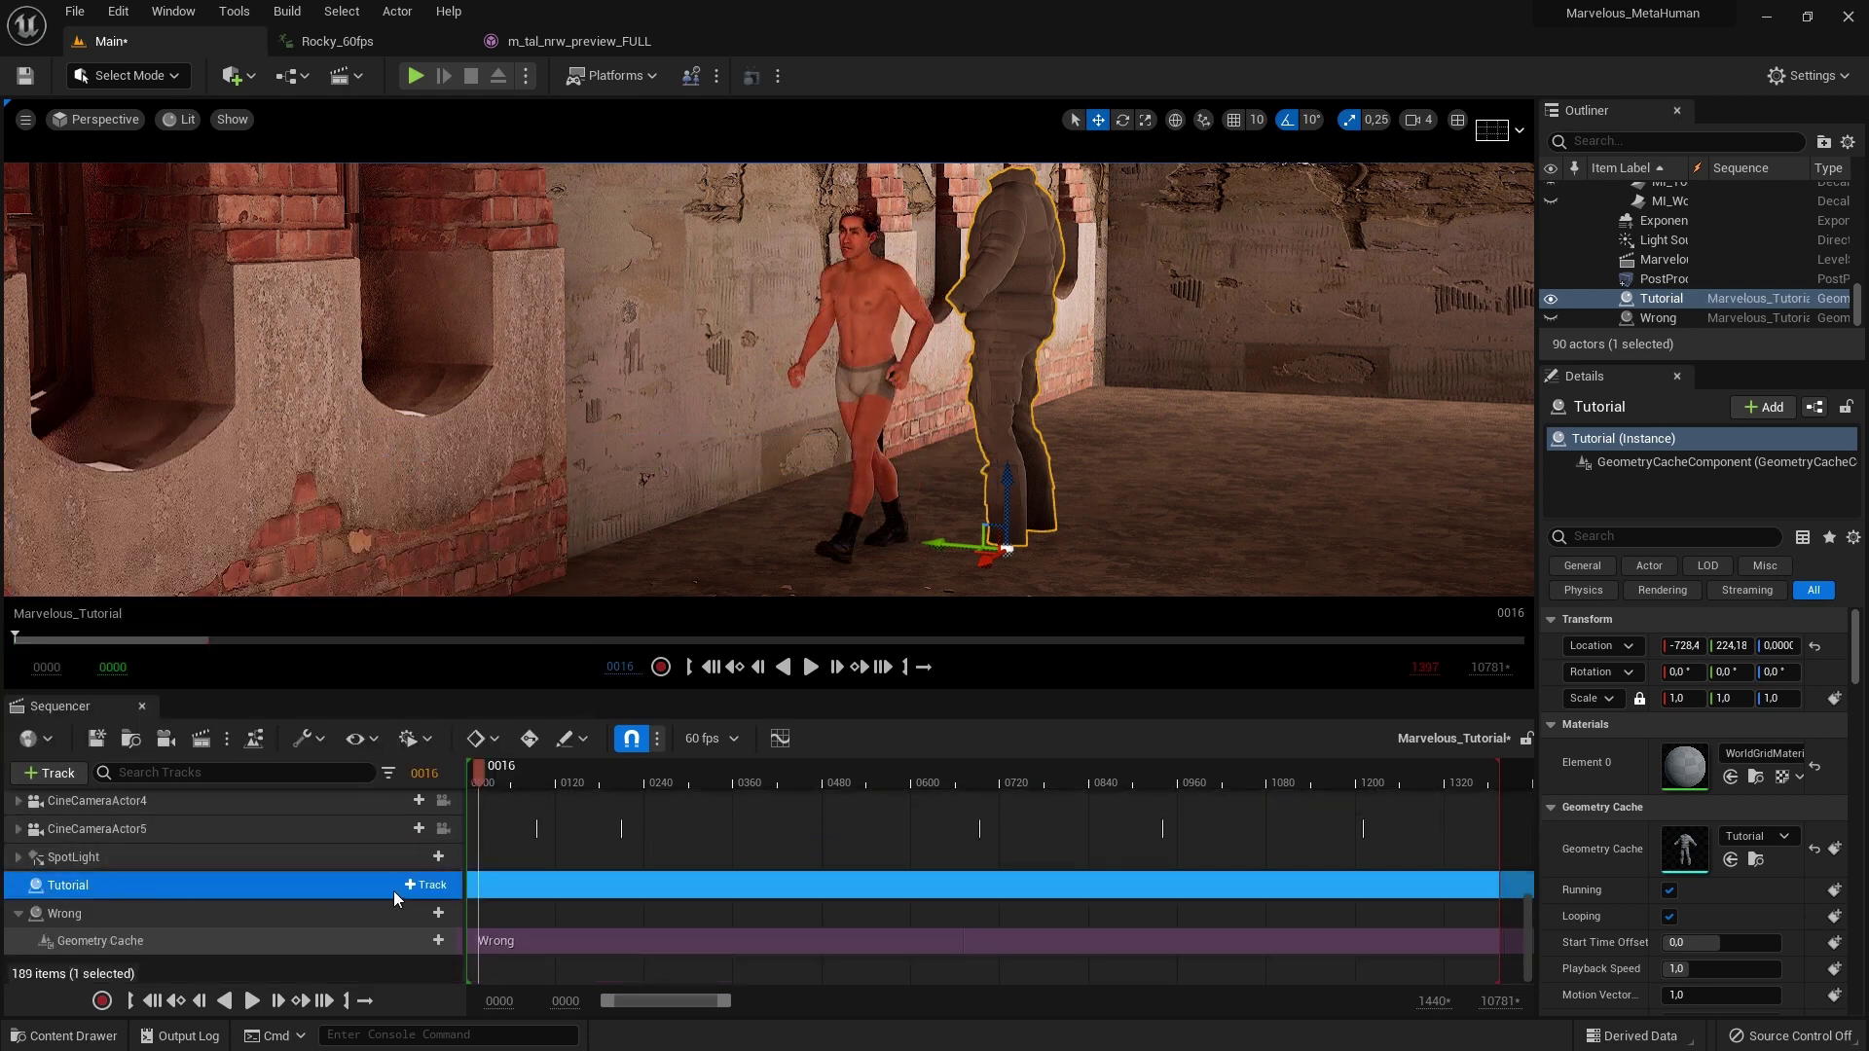
left_click(426, 886)
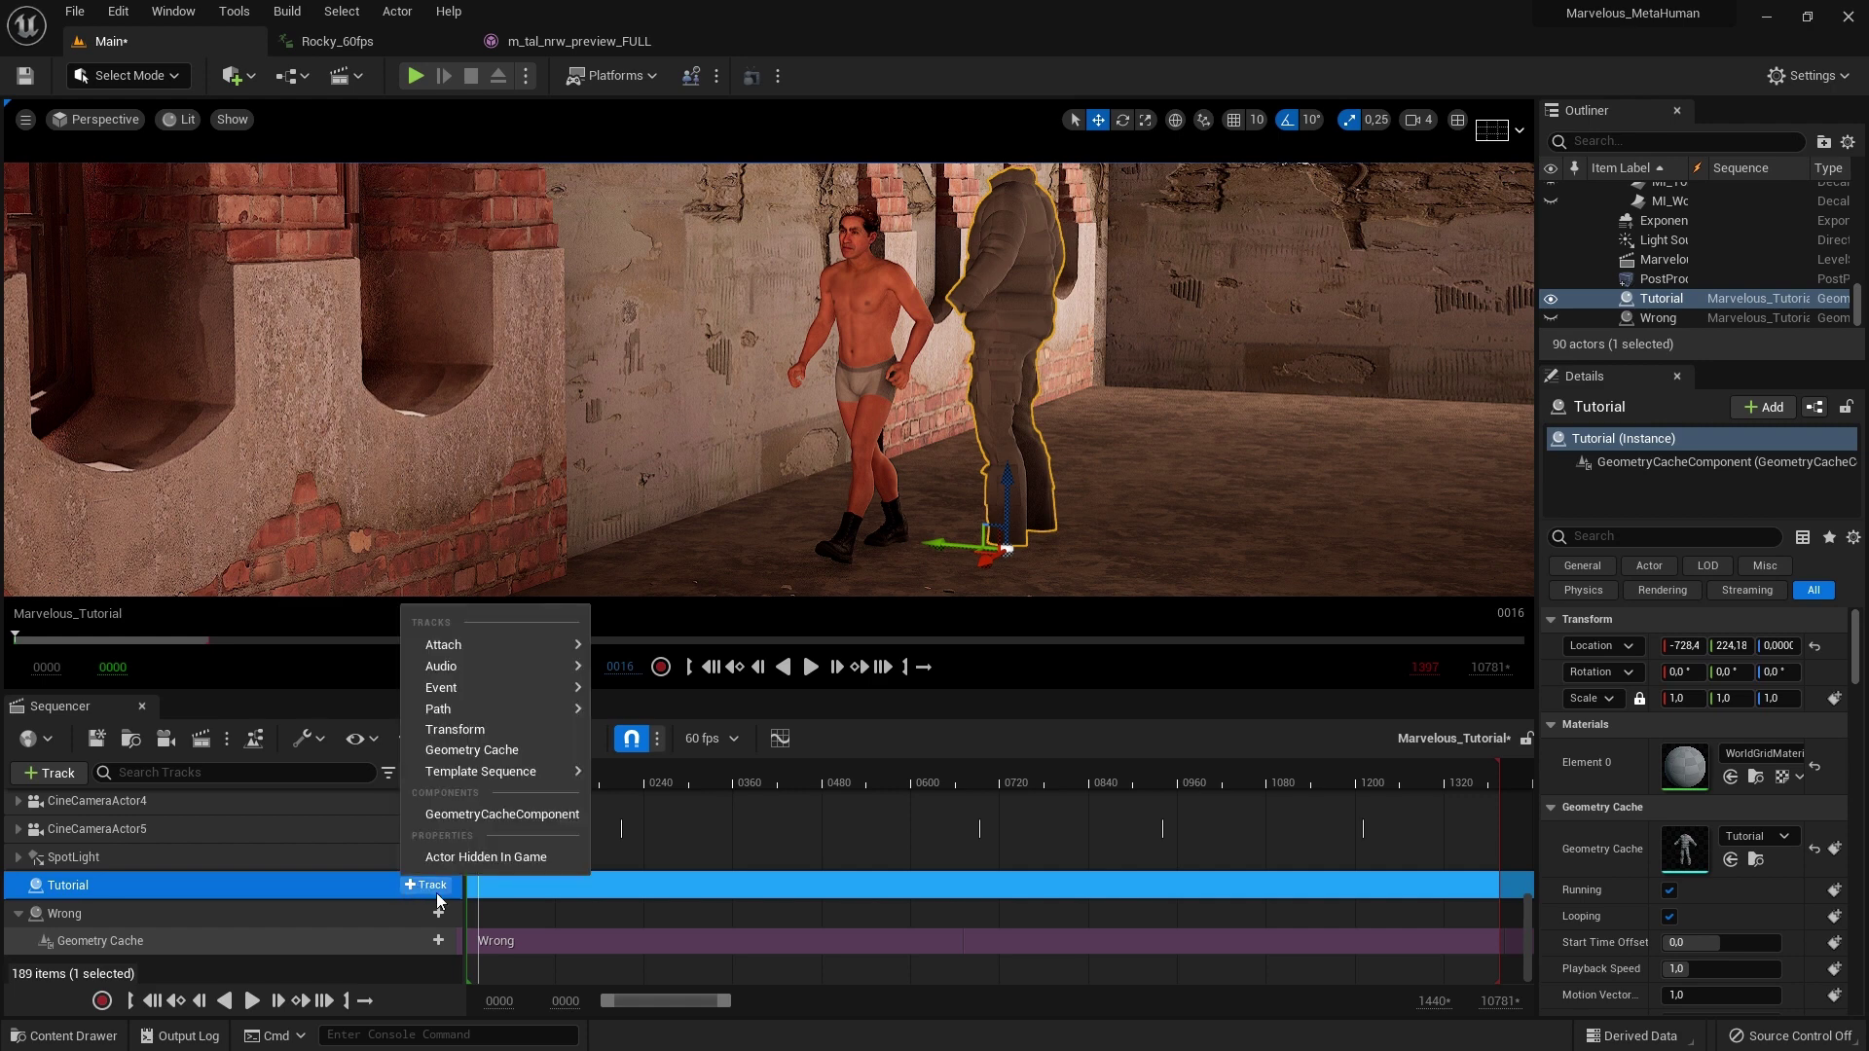
left_click(813, 926)
Step: Set the coat's geometry cache section start to -60
right_click(652, 913)
mouse_move(761, 634)
left_click(1133, 746)
type("-60")
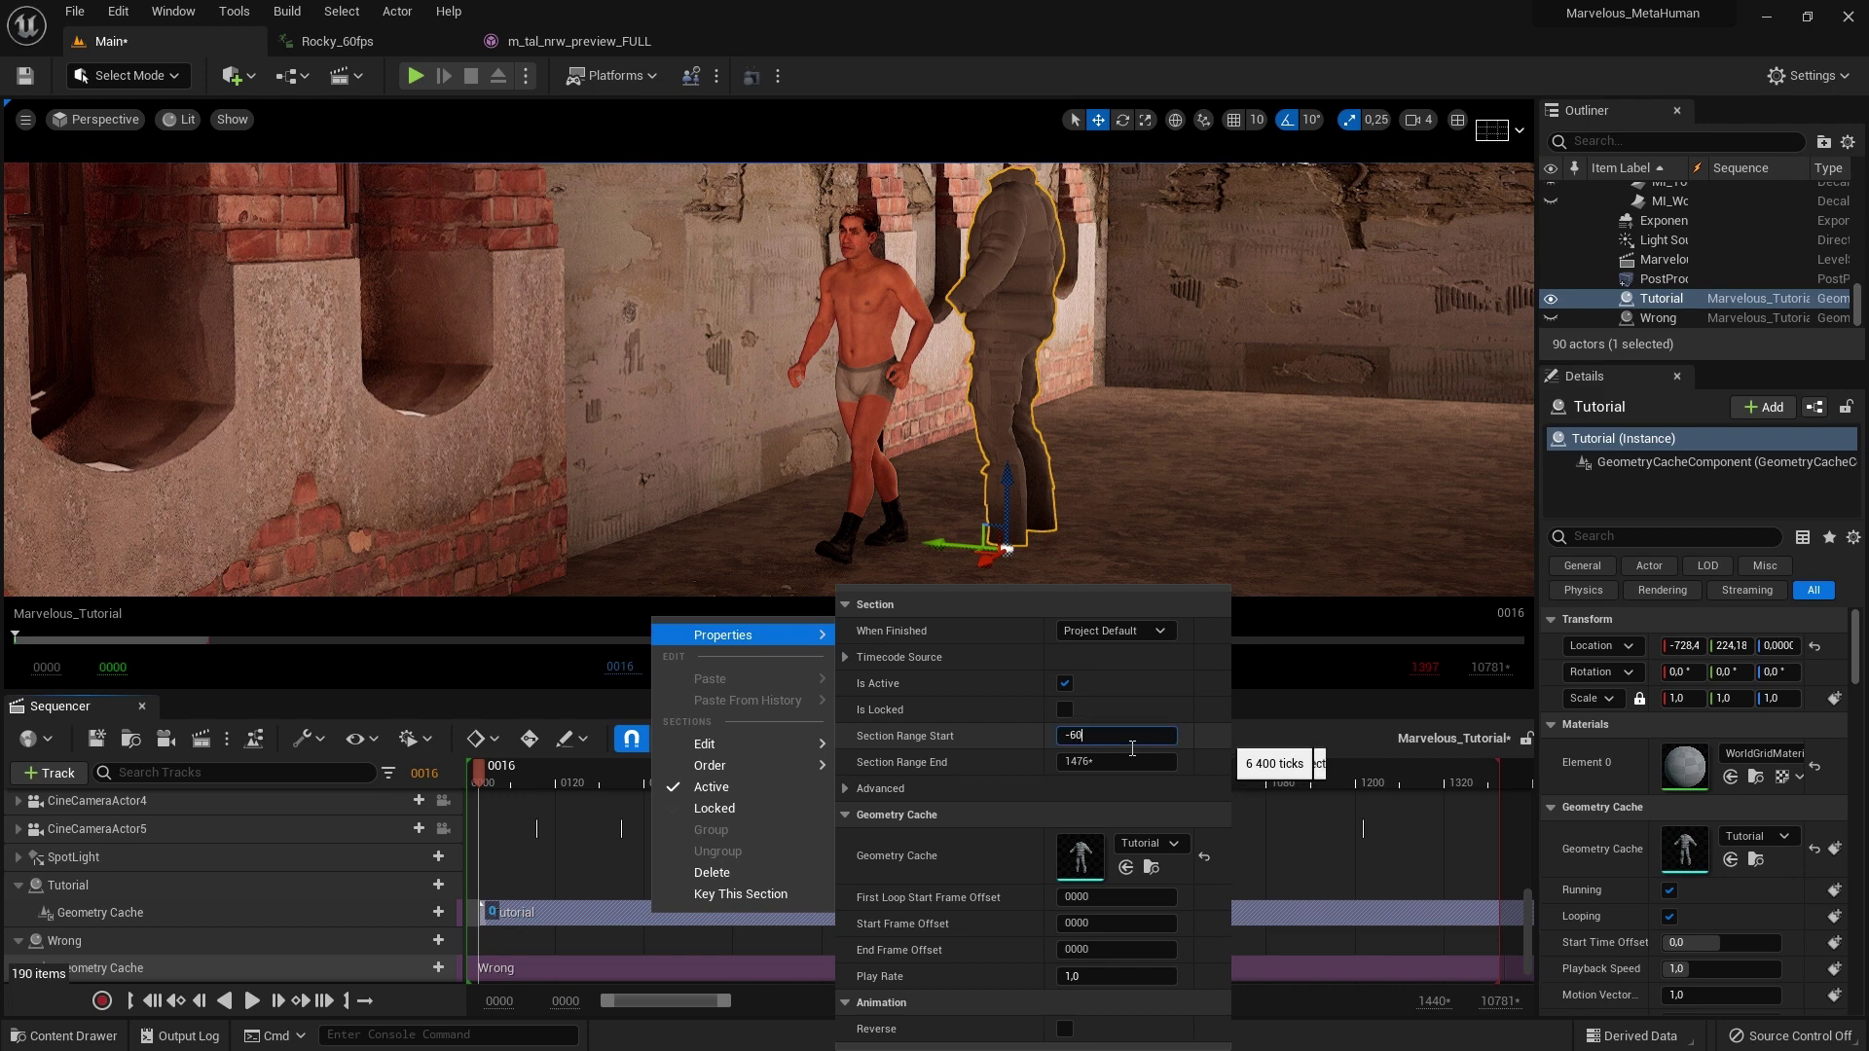
key("Return")
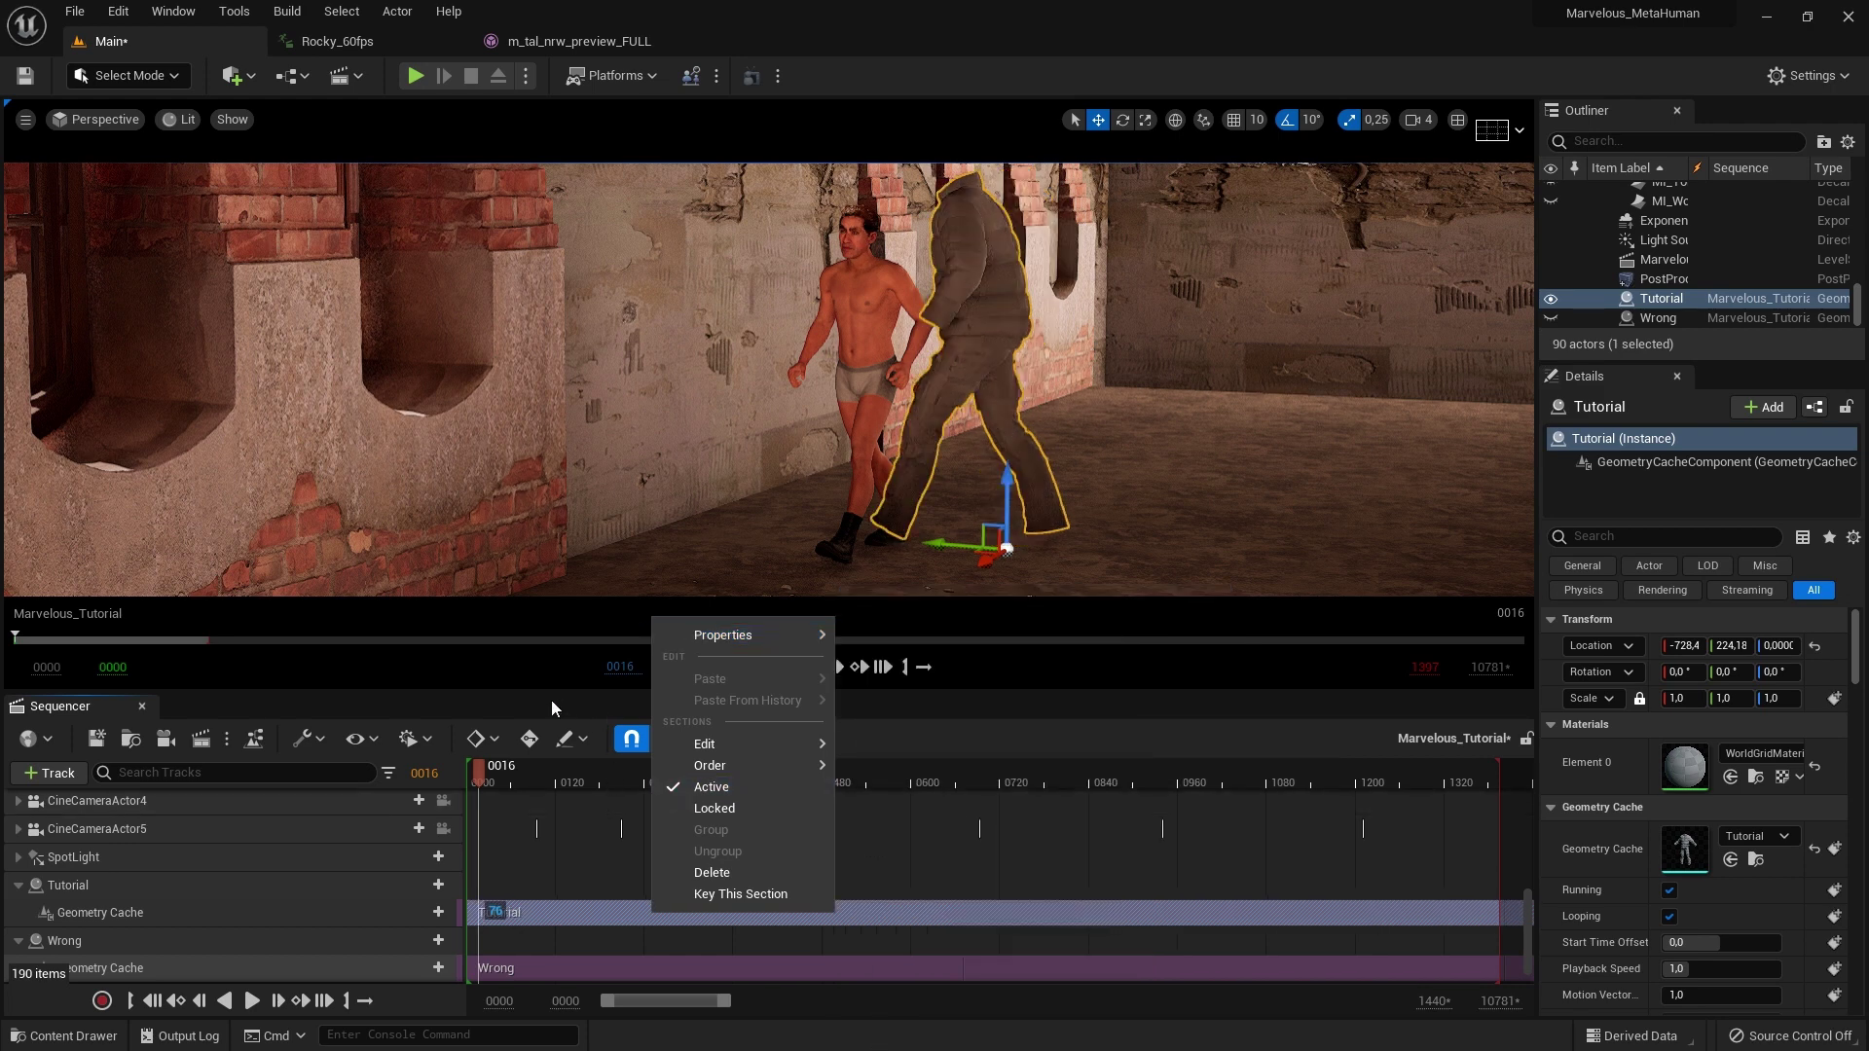
left_click(551, 707)
Step: Move the Tutorial coat to the bare character's location
left_click(68, 1036)
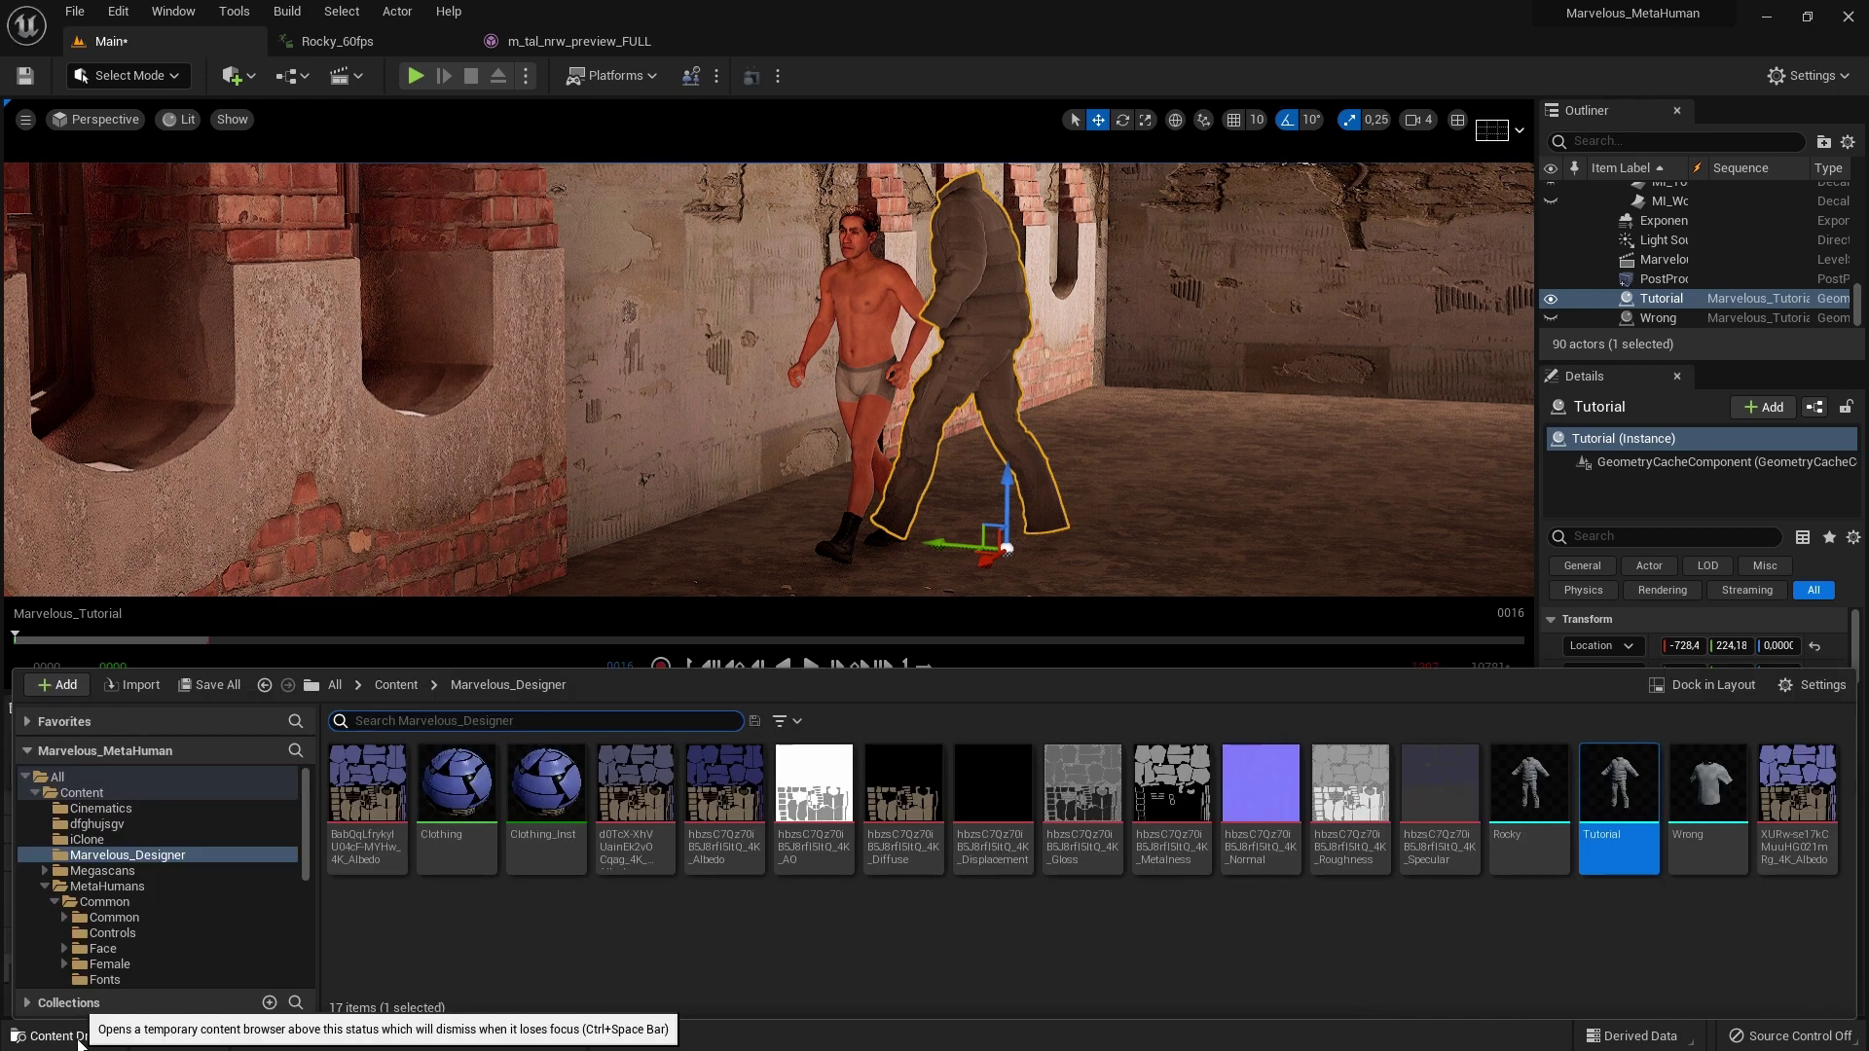
left_click(871, 354)
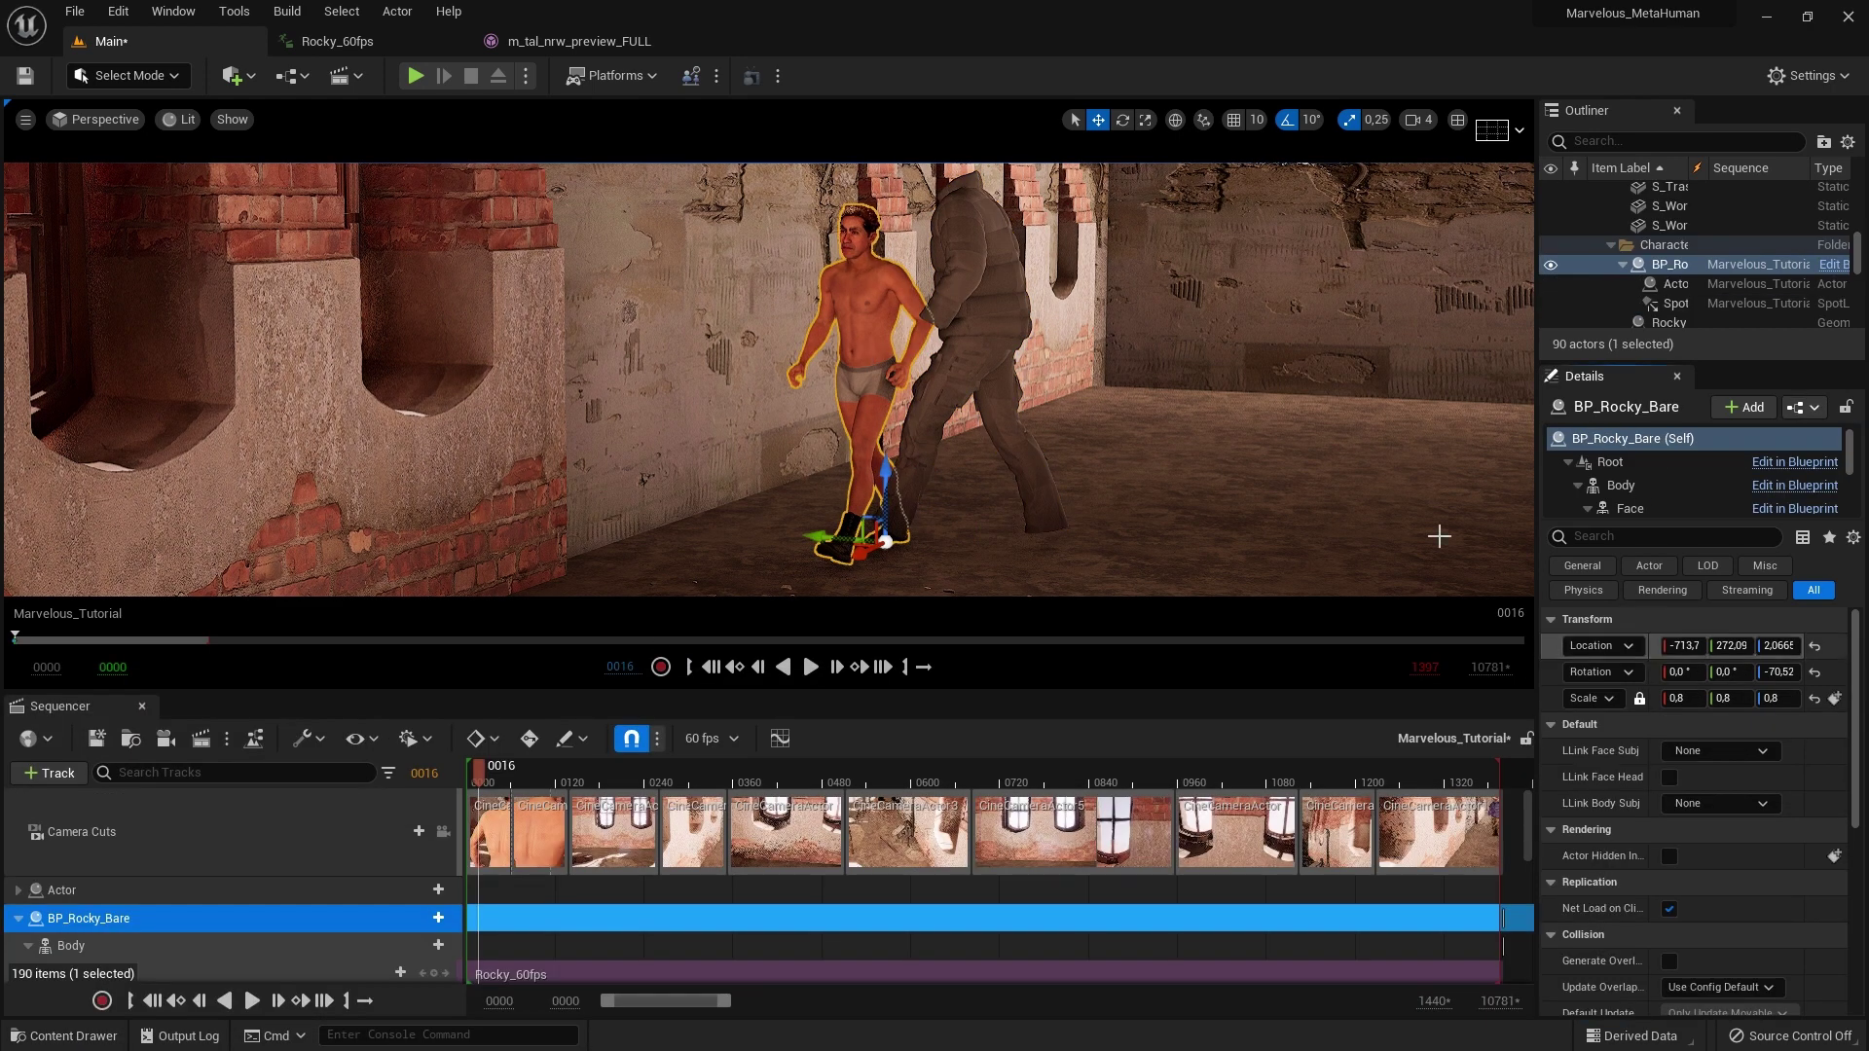
left_click(1006, 346)
left_click(1643, 619, "shift")
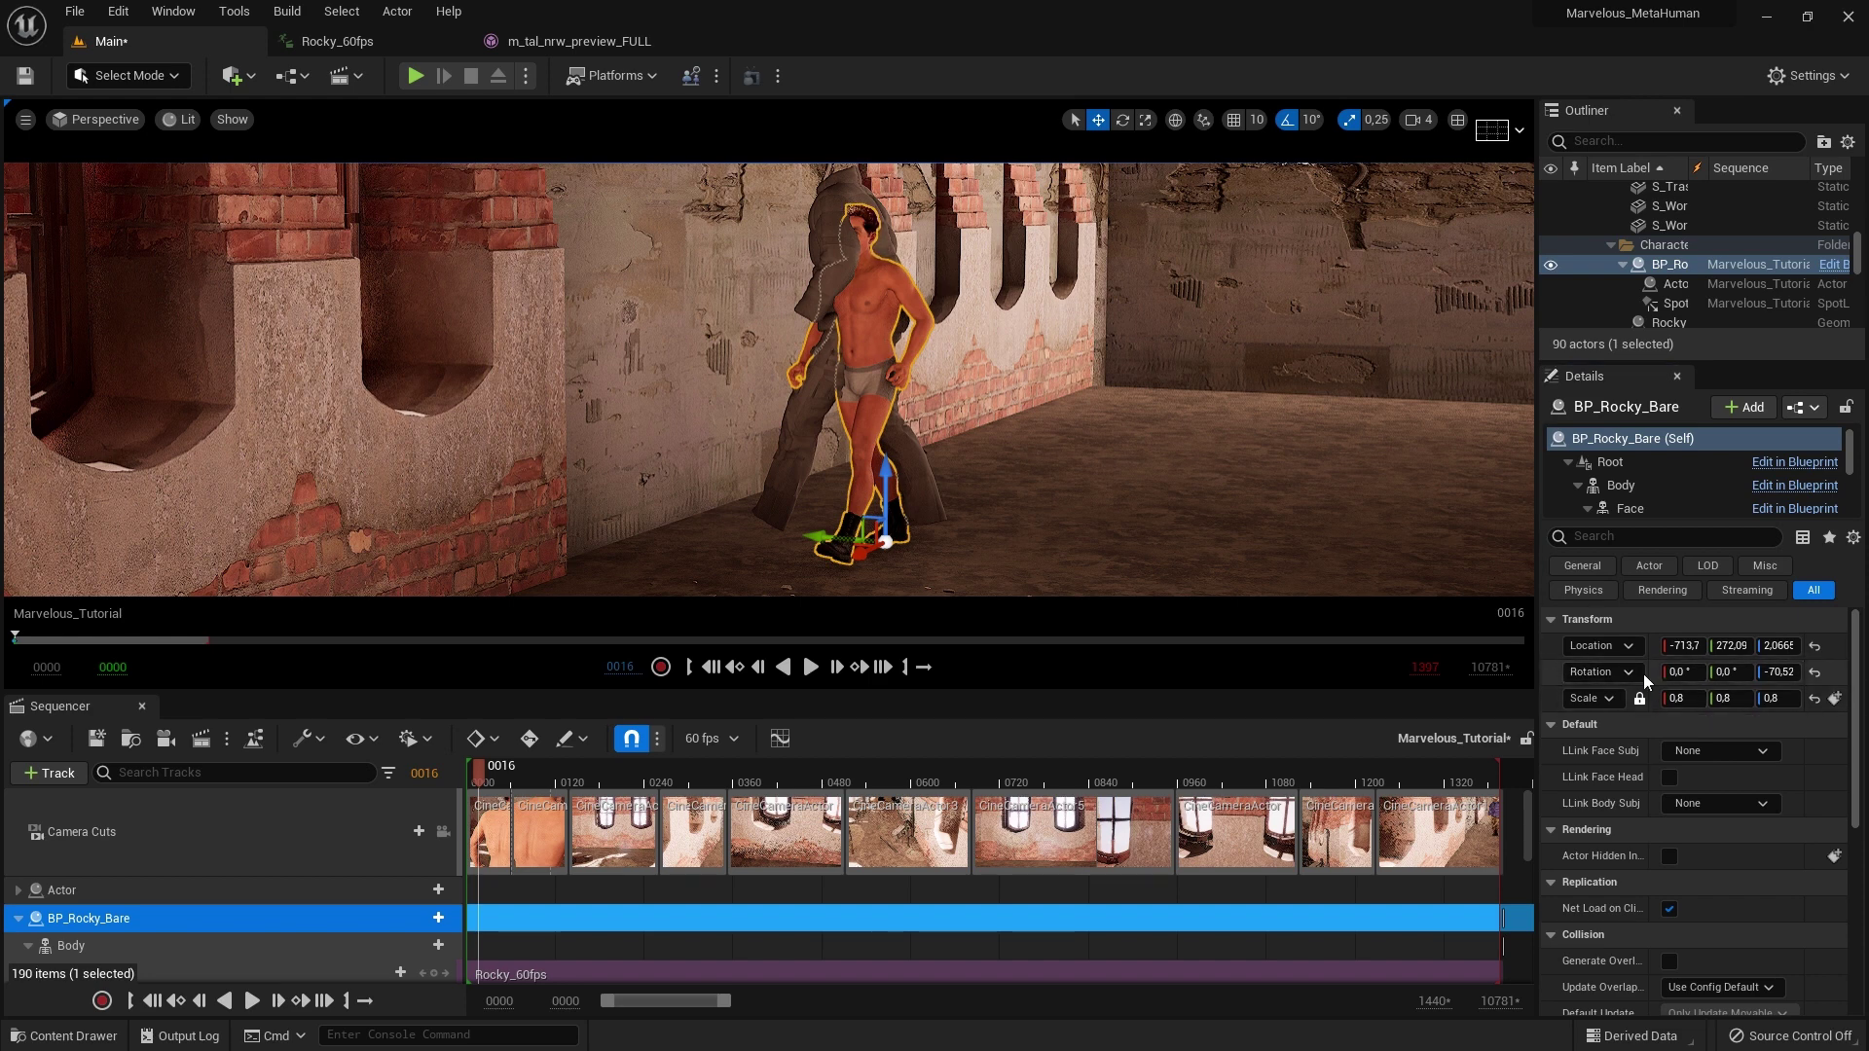
Step: Copy the bare character's rotation and paste it onto the Tutorial coat
left_click(1643, 674)
left_click(1646, 675)
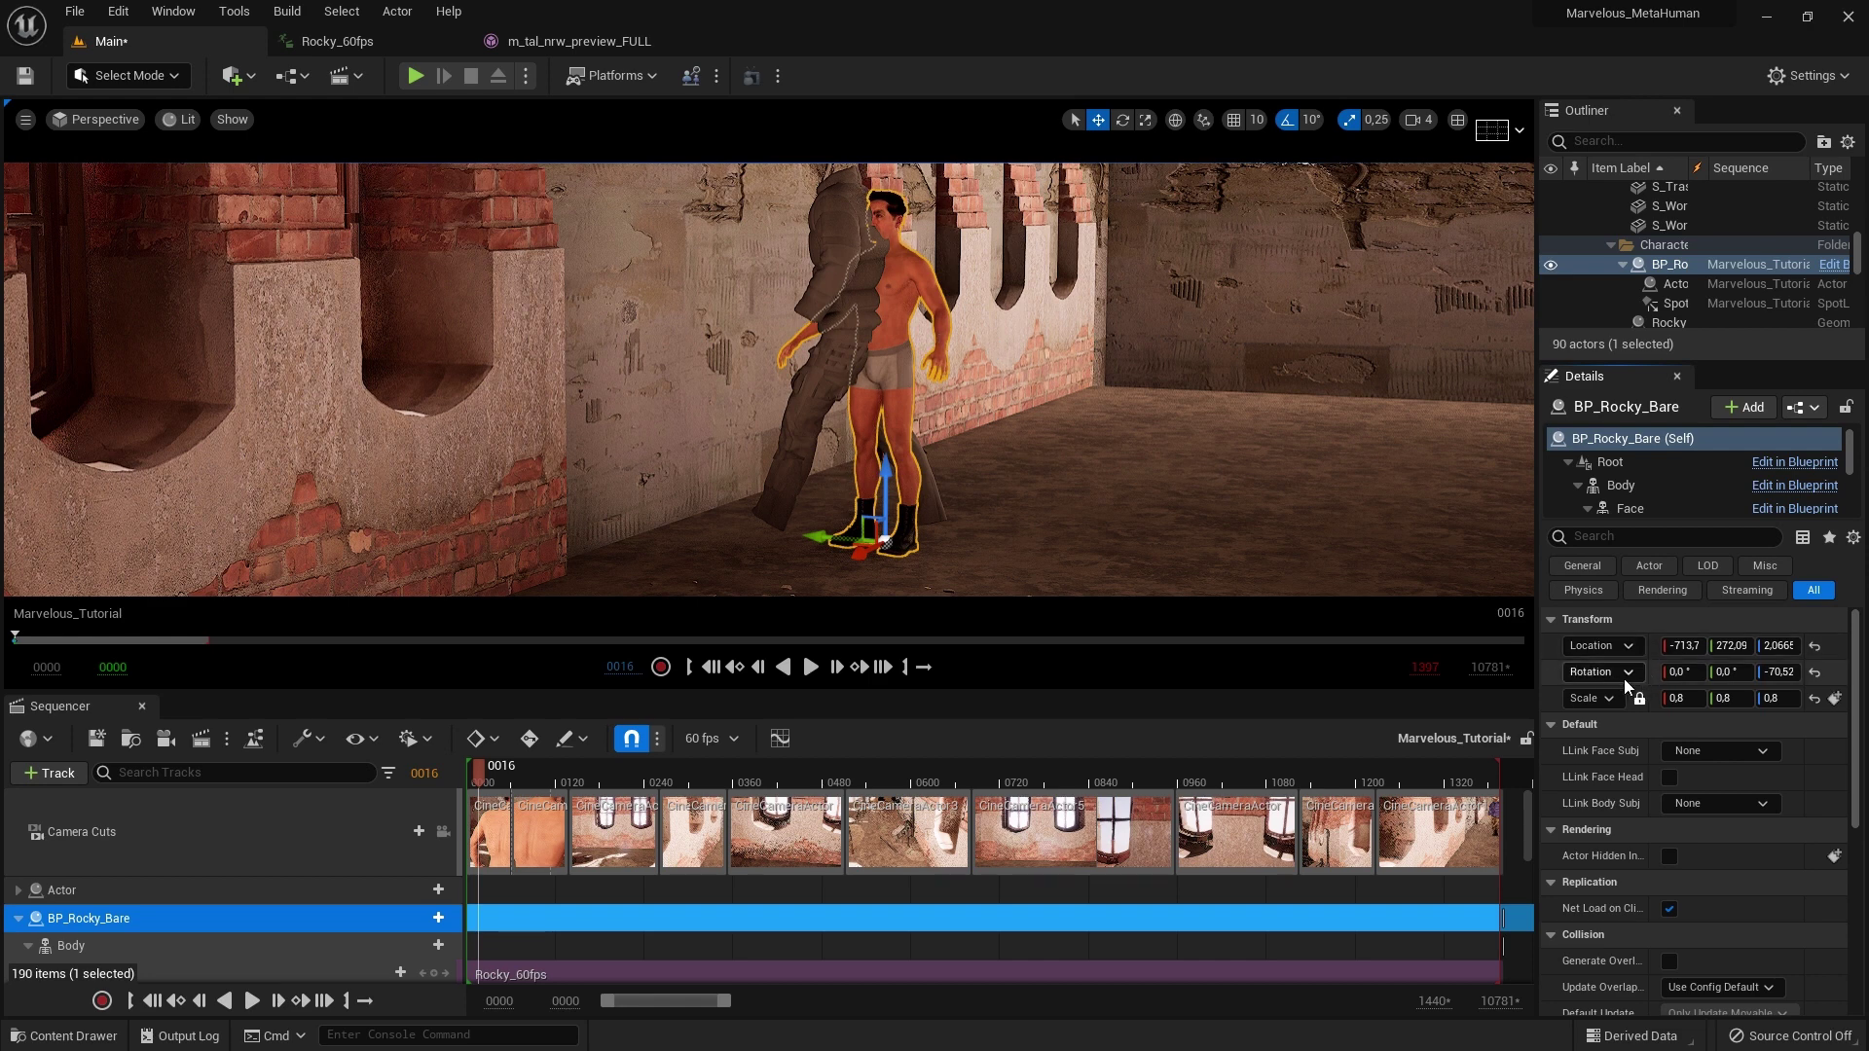
right_click(1624, 679)
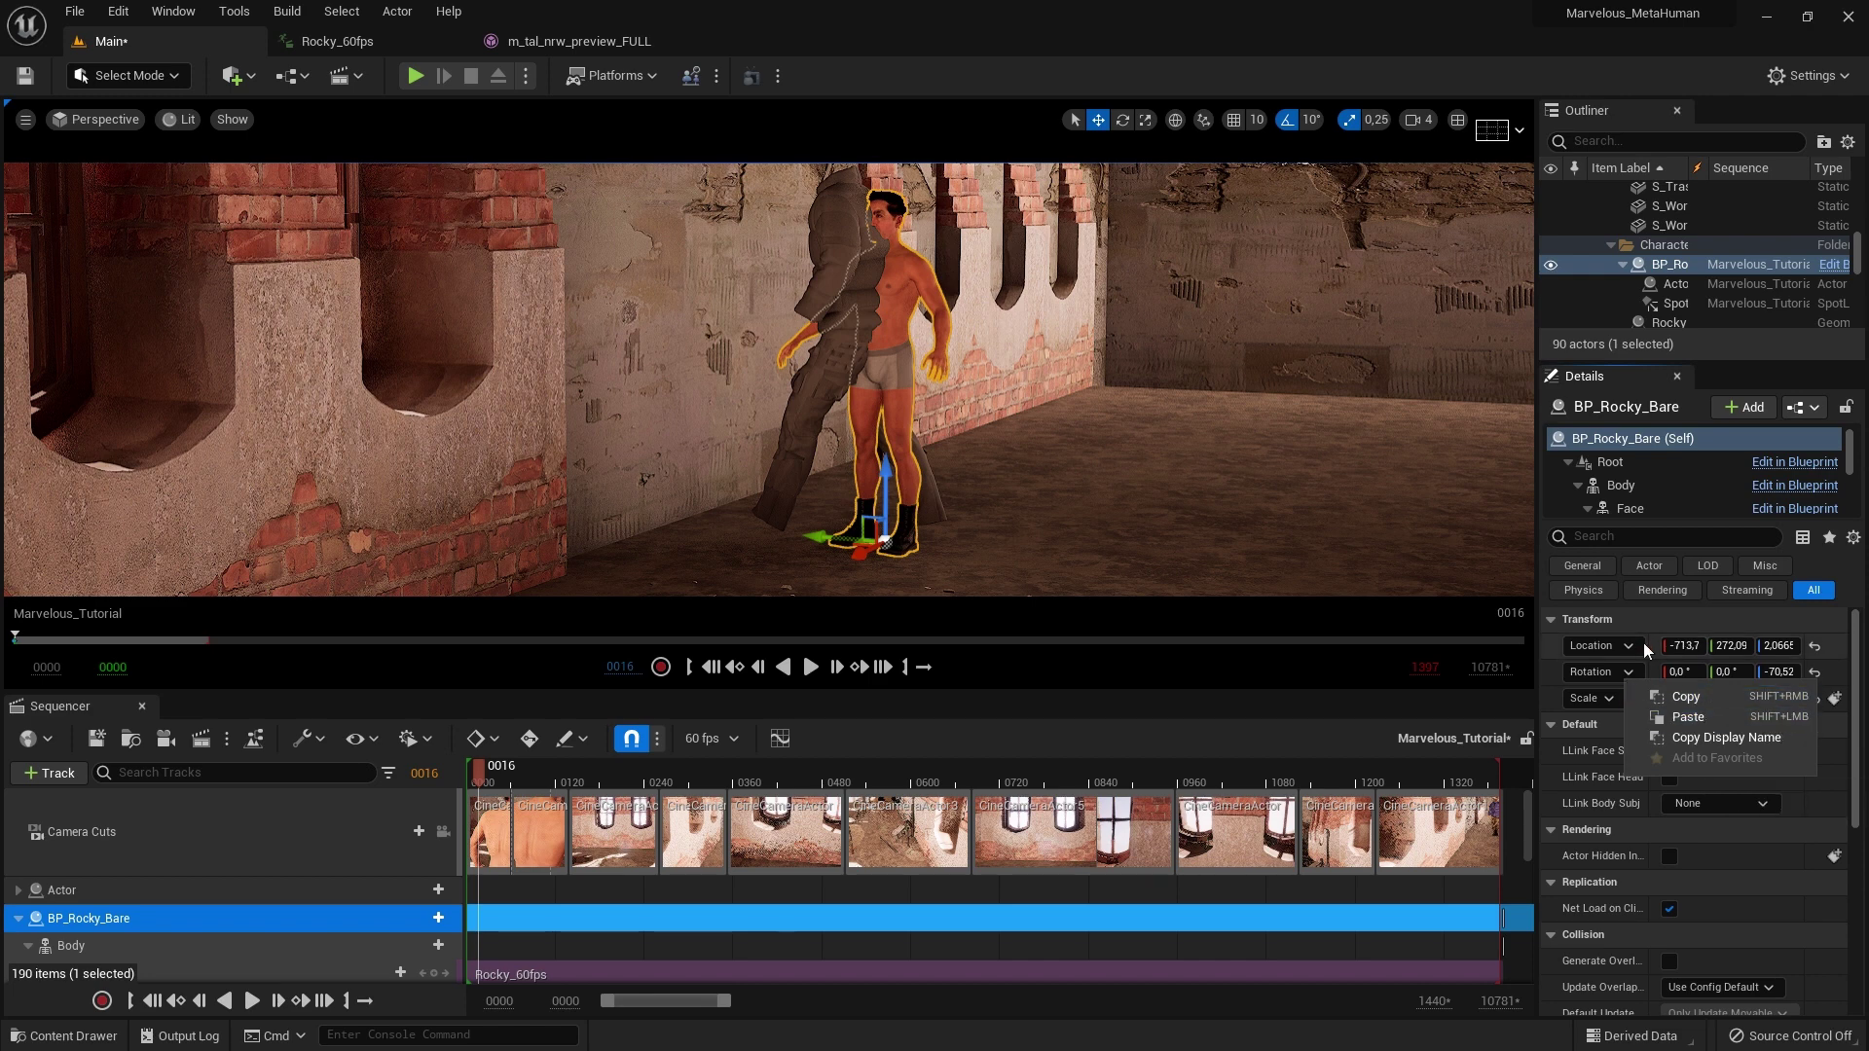
left_click(908, 340)
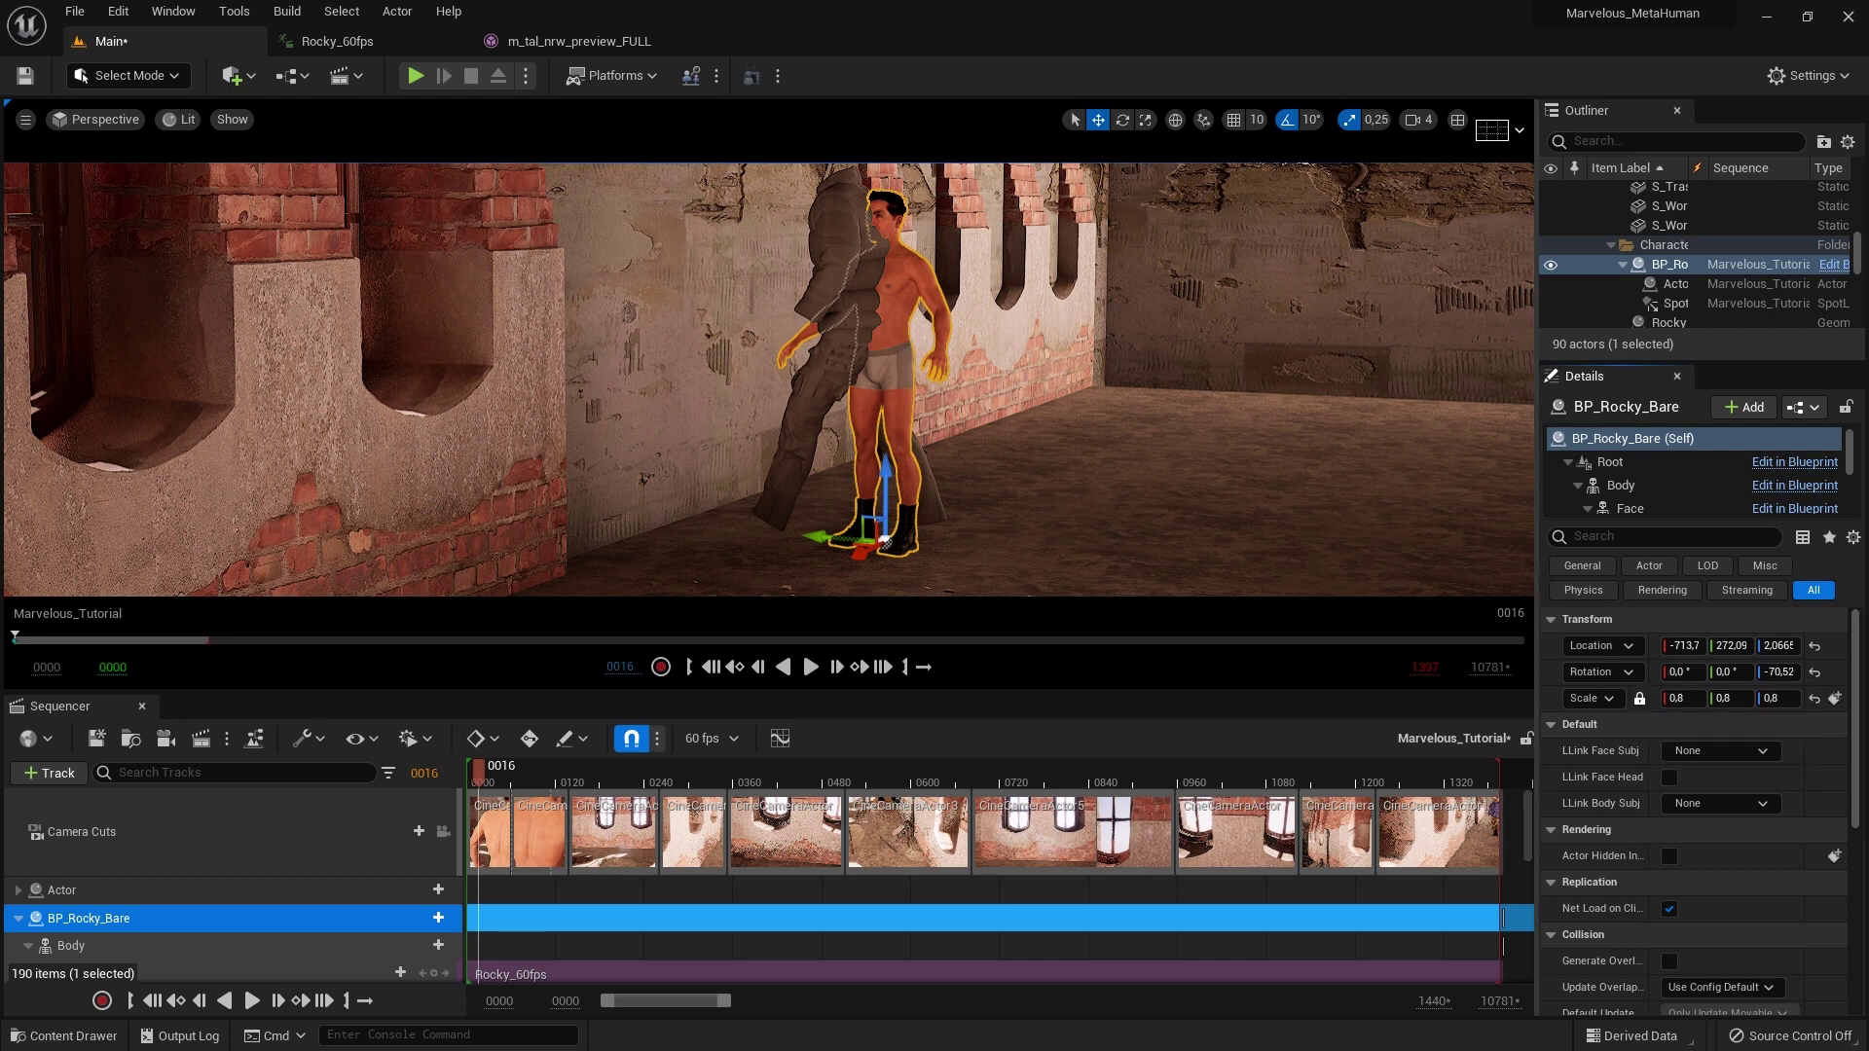
left_click(852, 260)
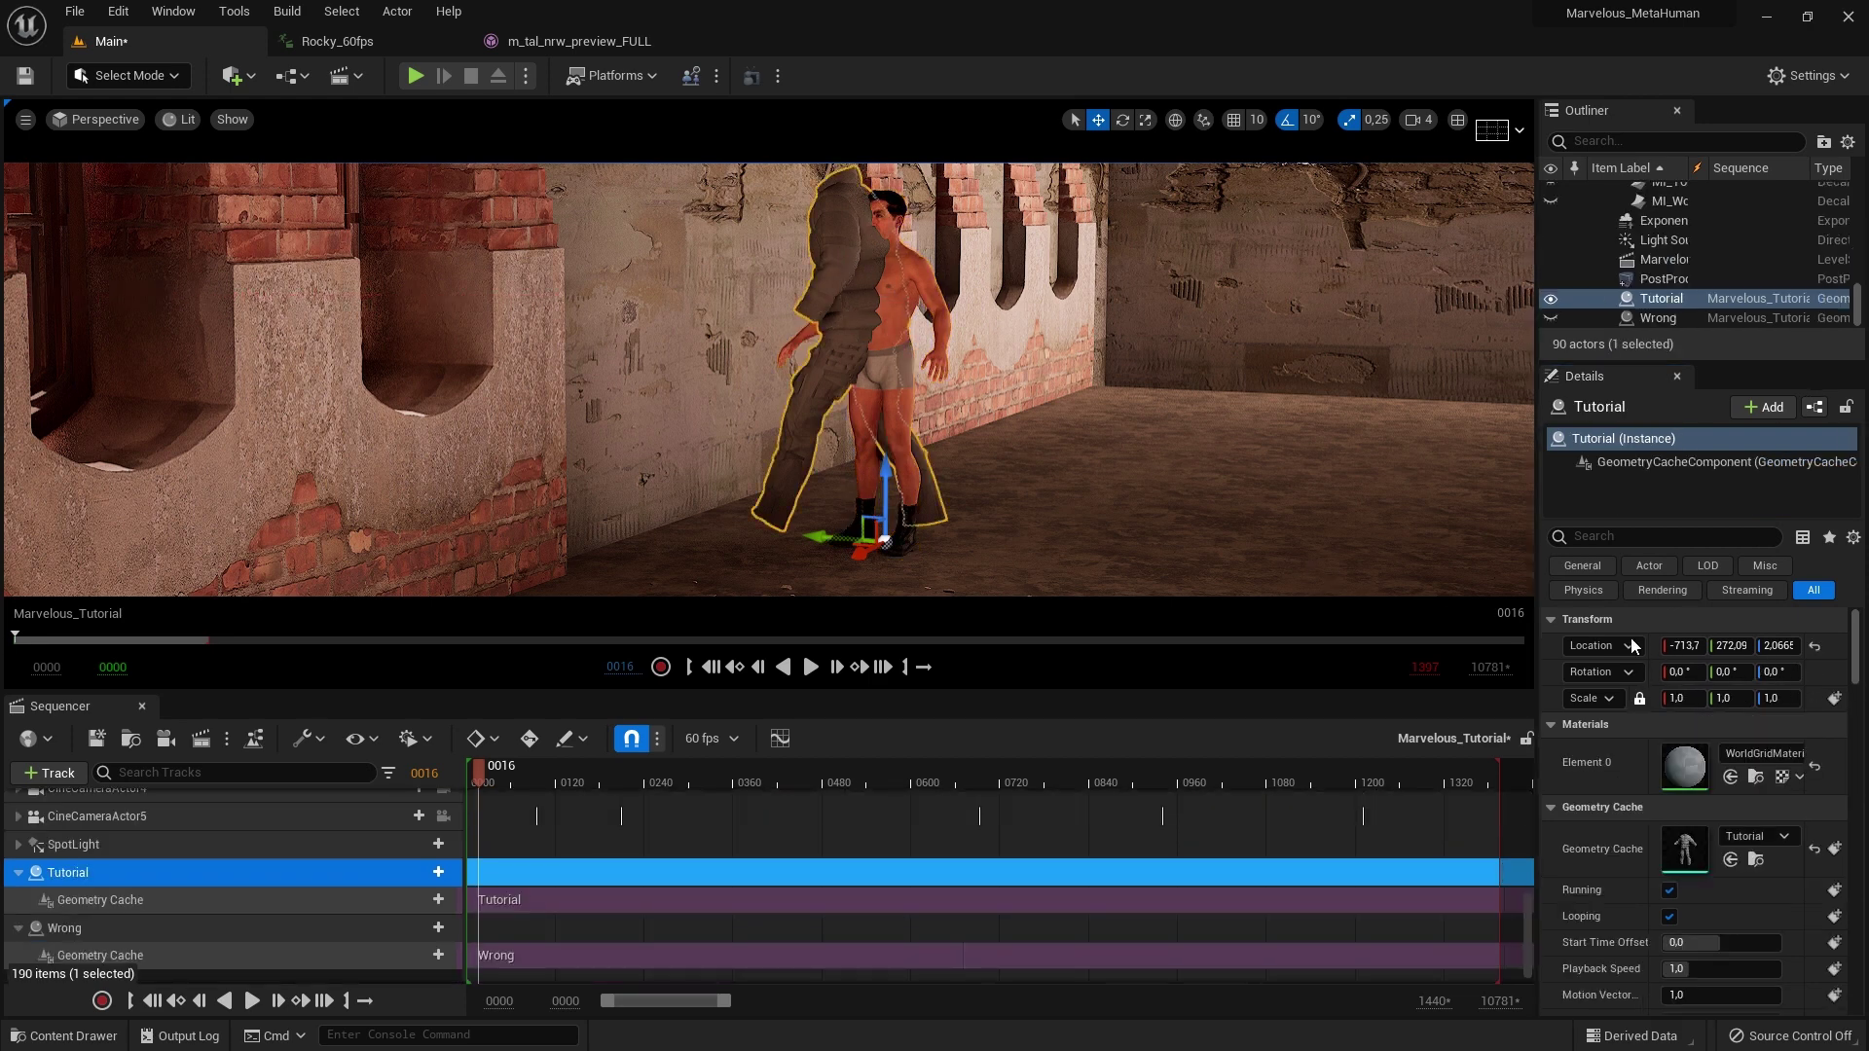
key("ctrl+z")
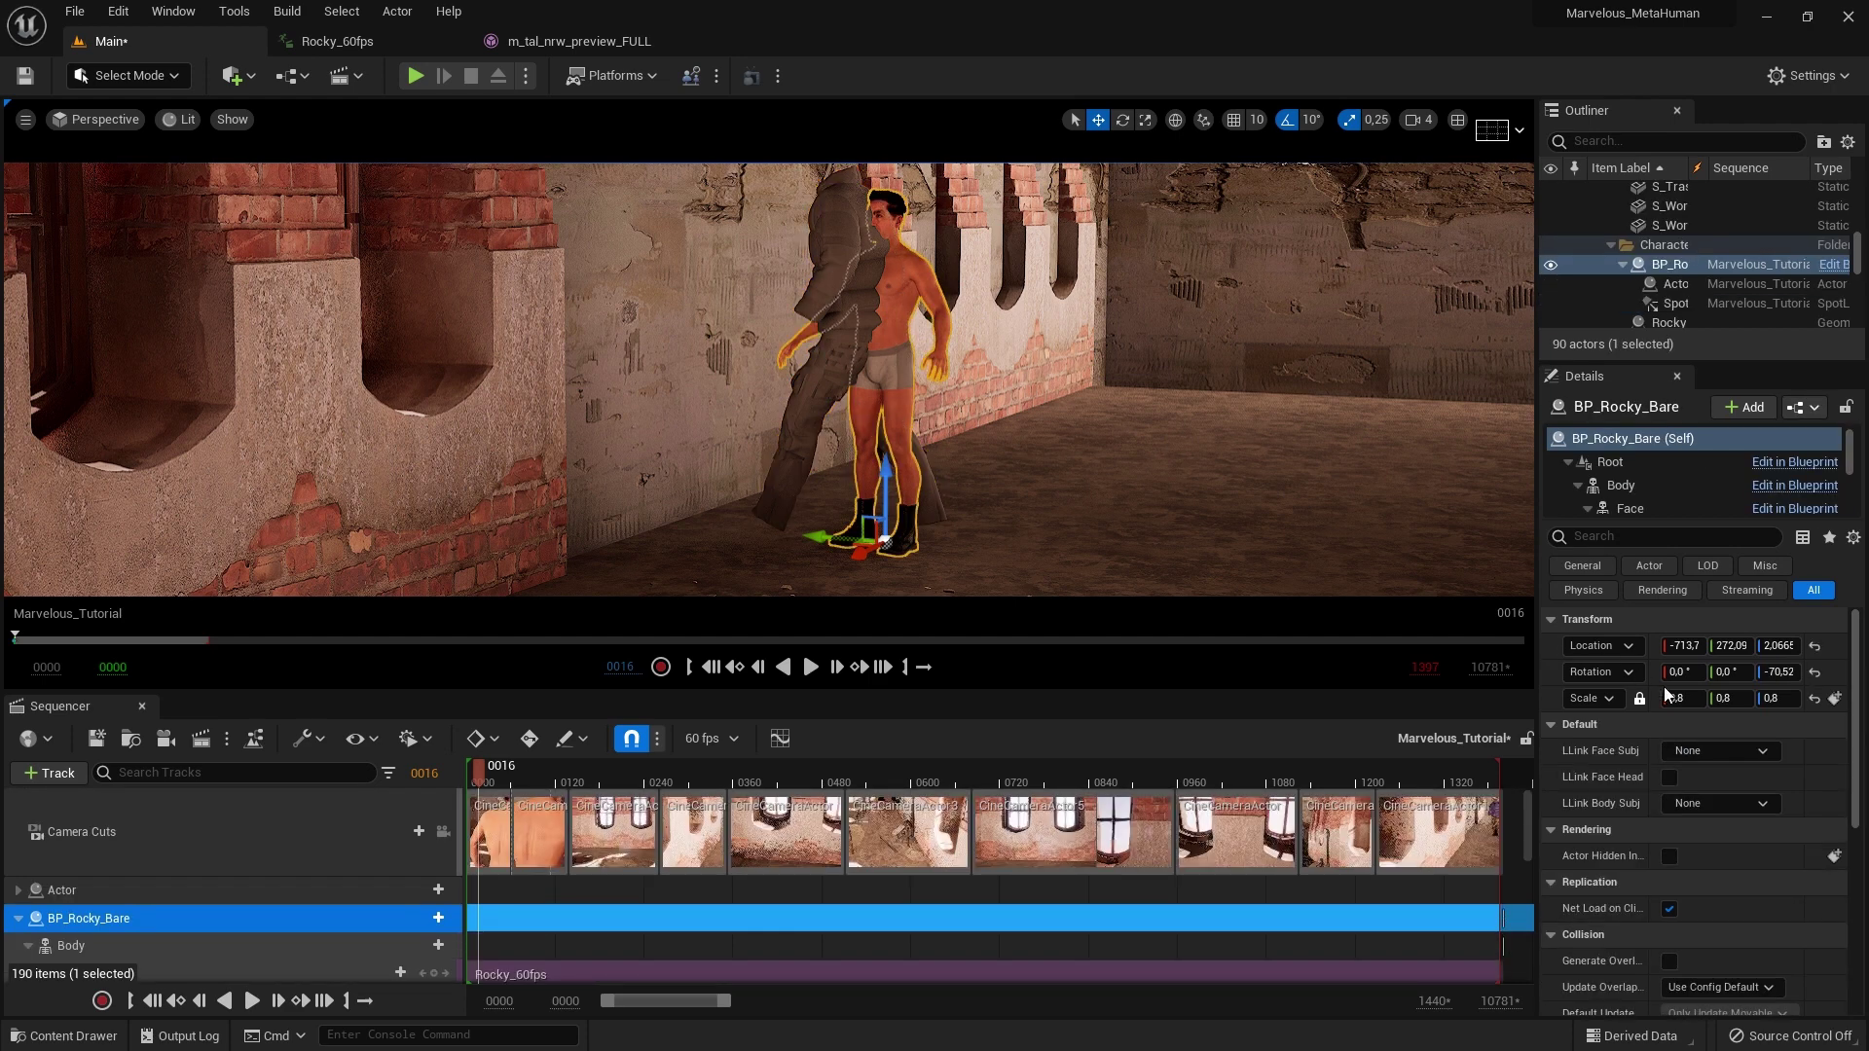
left_click(865, 299)
left_click(1617, 669)
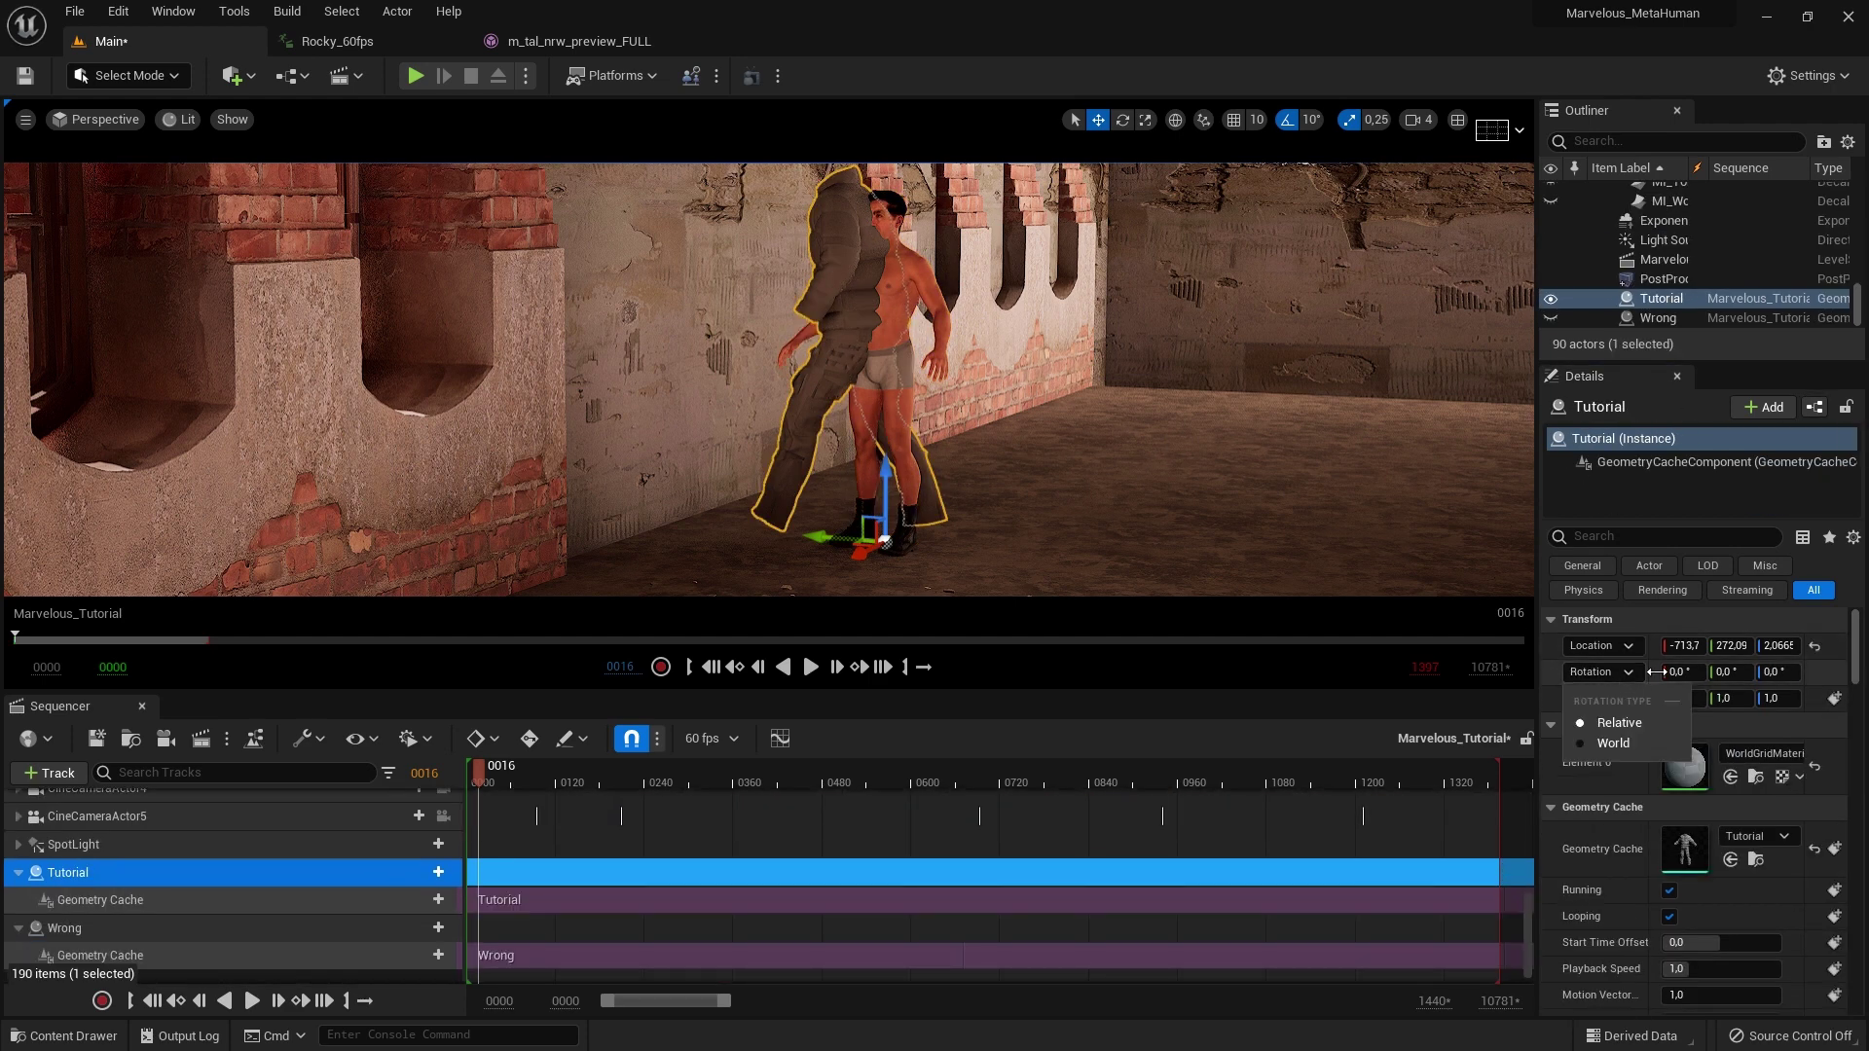
left_click(1663, 668)
Step: Scale the Tutorial coat to 0,8
left_click_drag(1777, 672, 1714, 671)
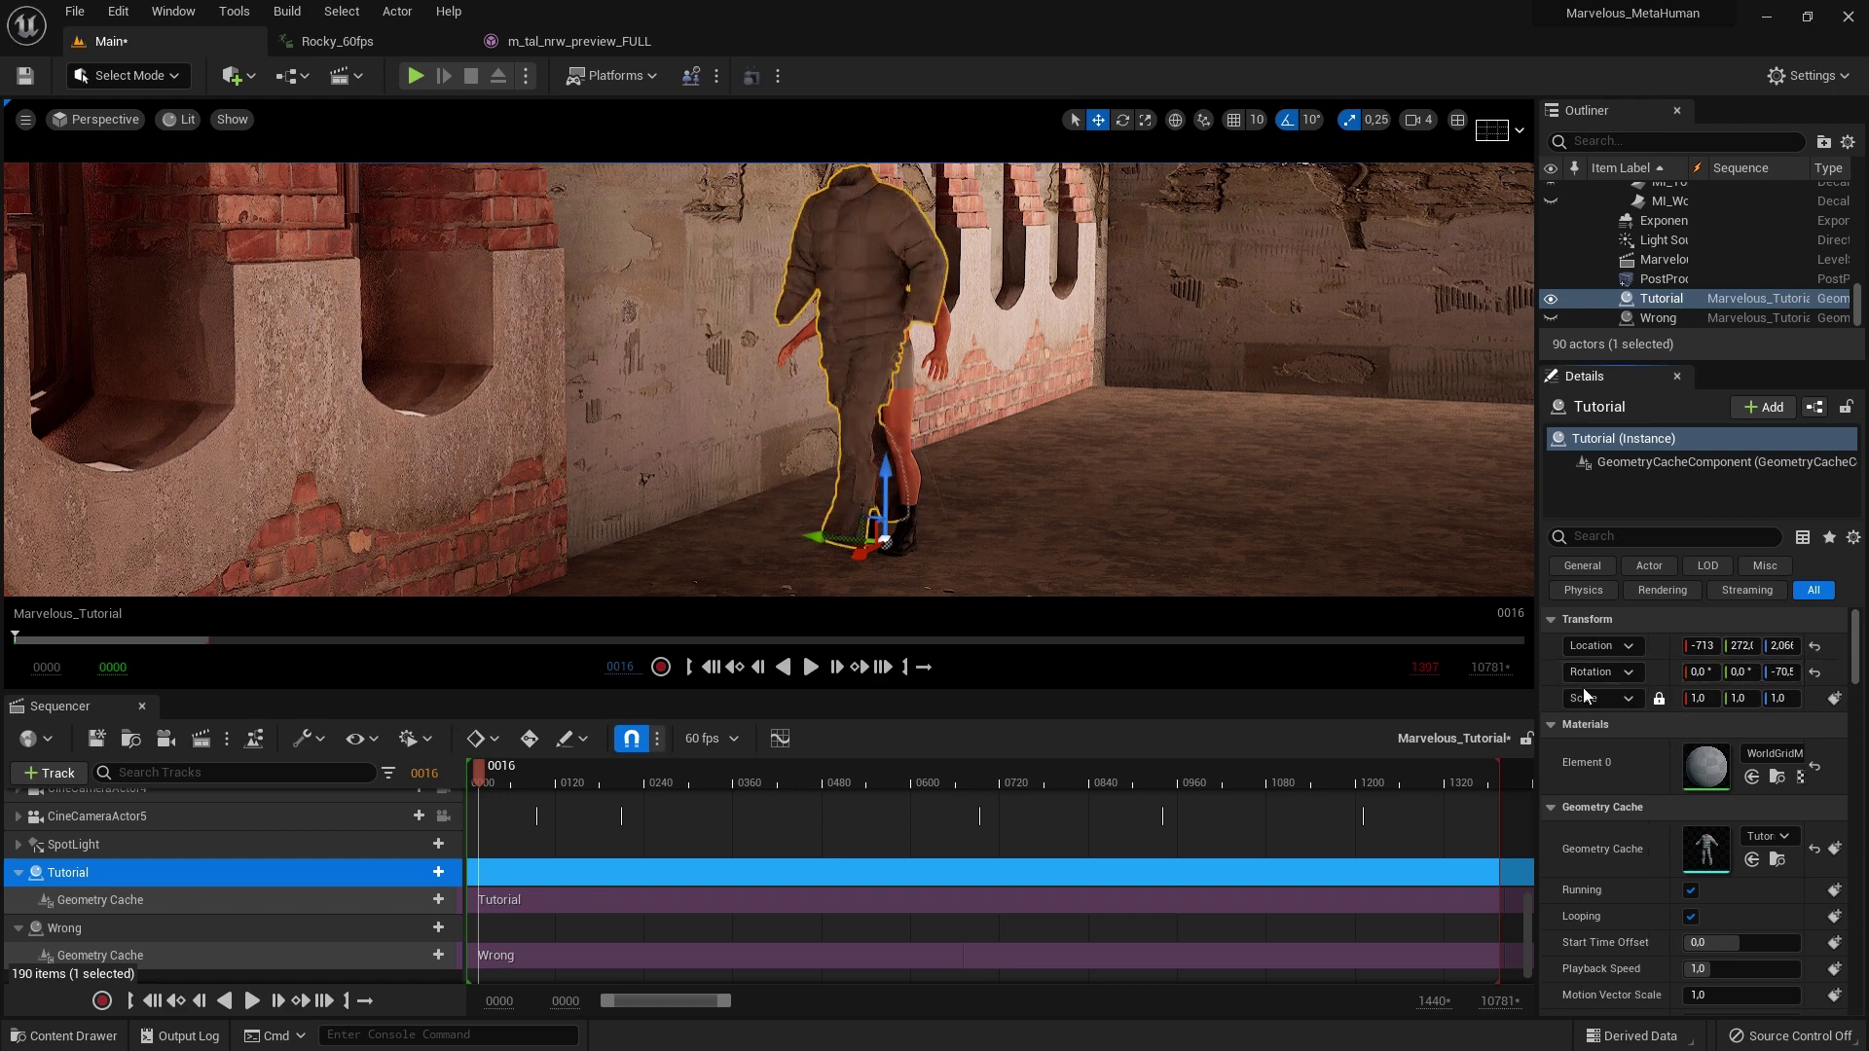
left_click(1716, 703)
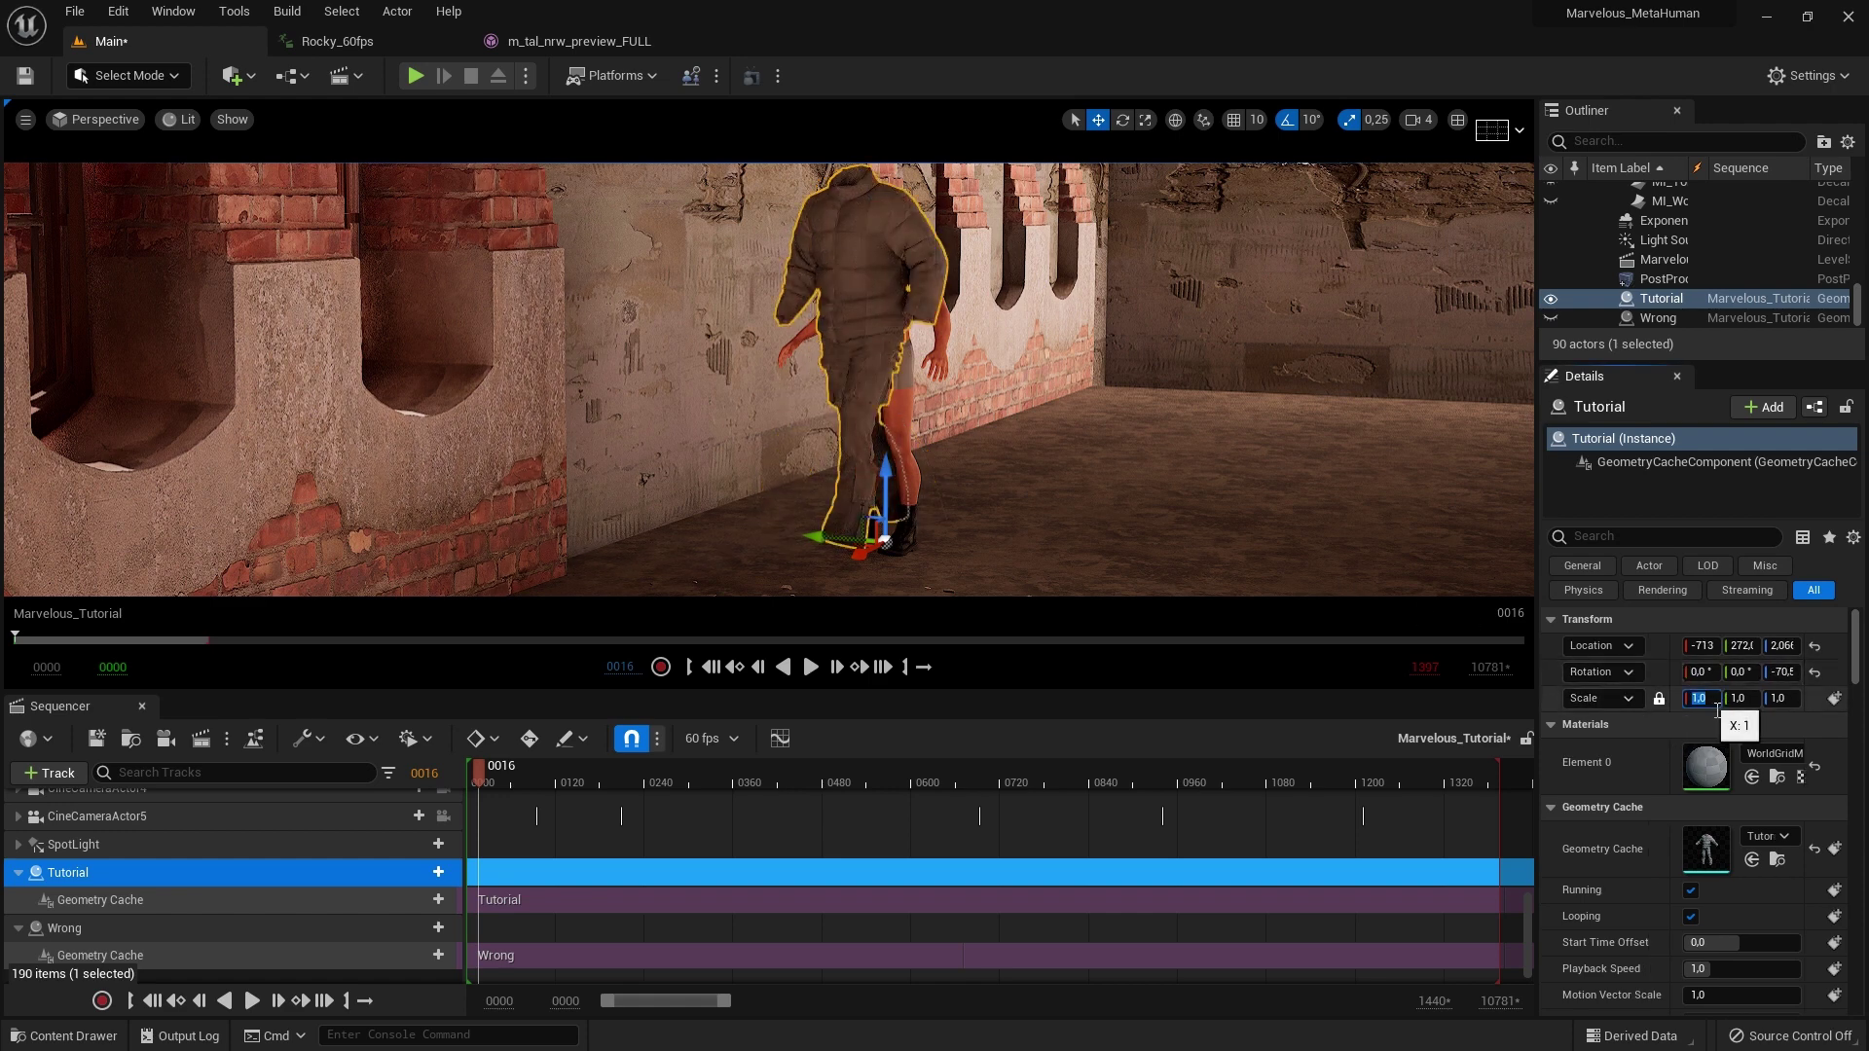
type(",8")
key("Return")
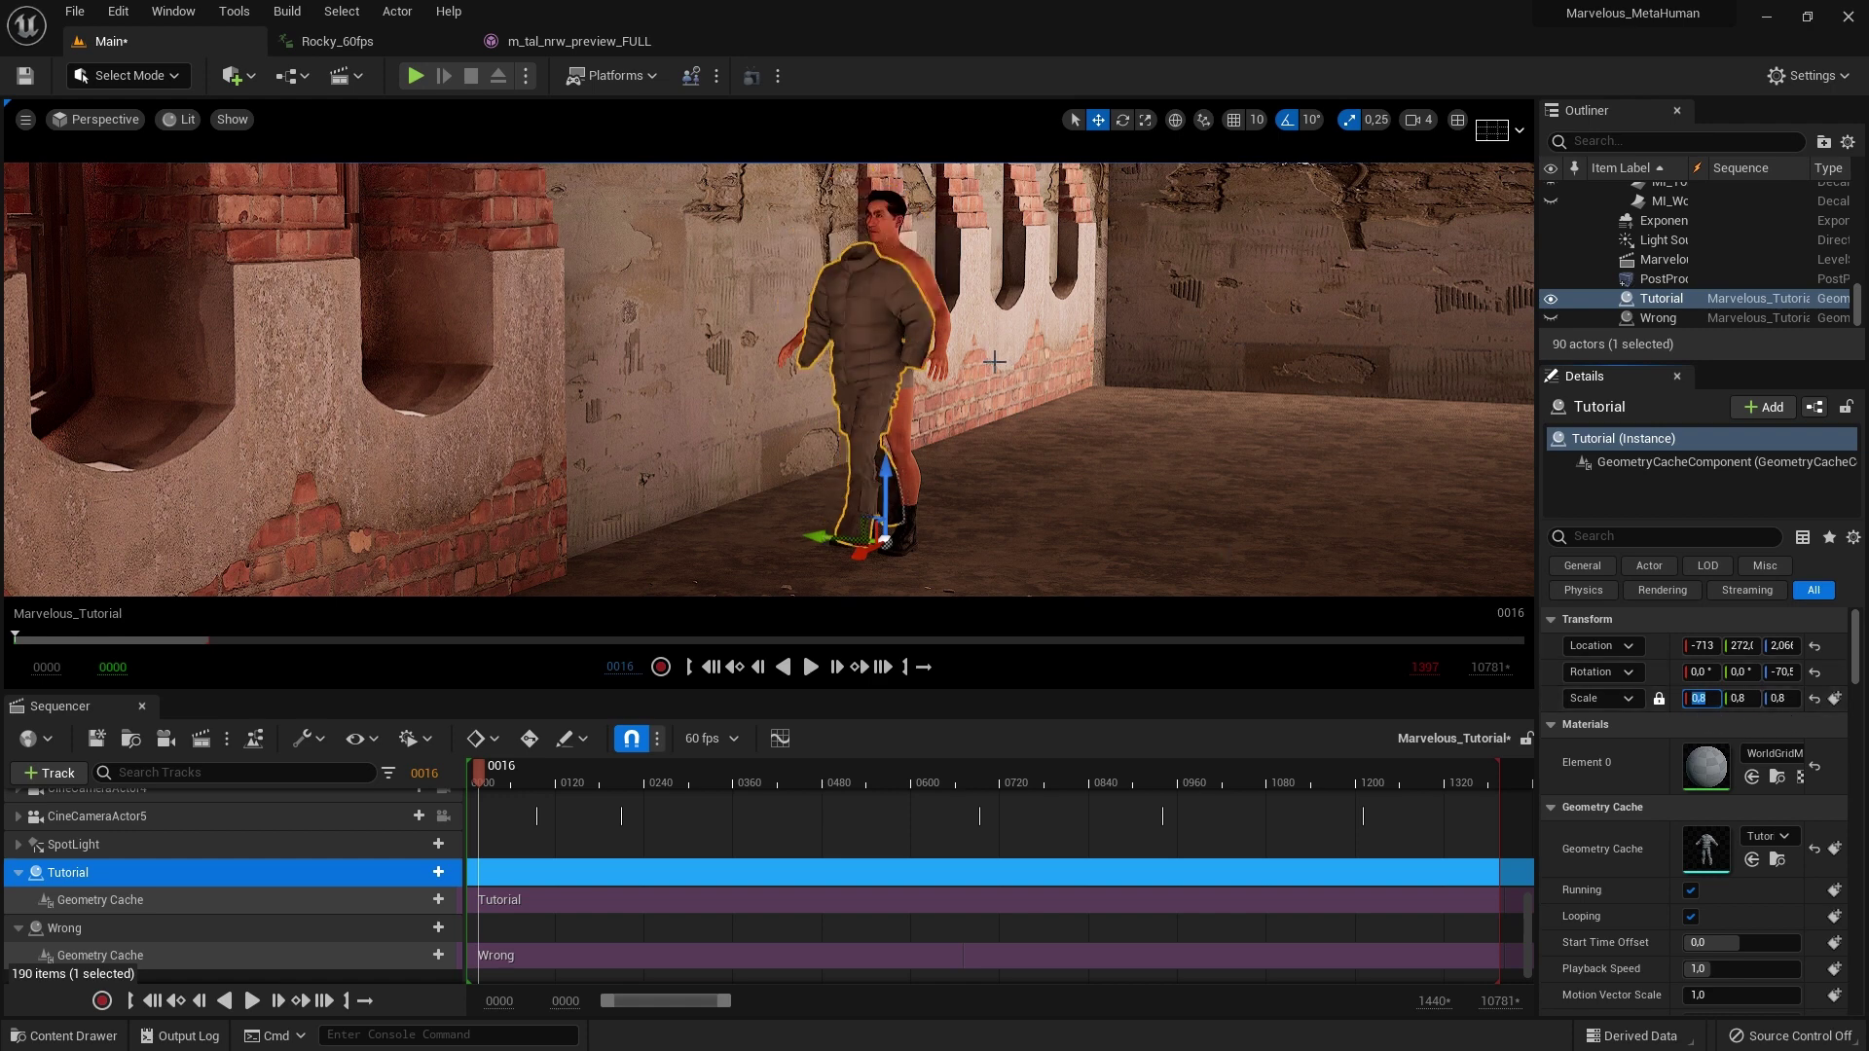
left_click(925, 282)
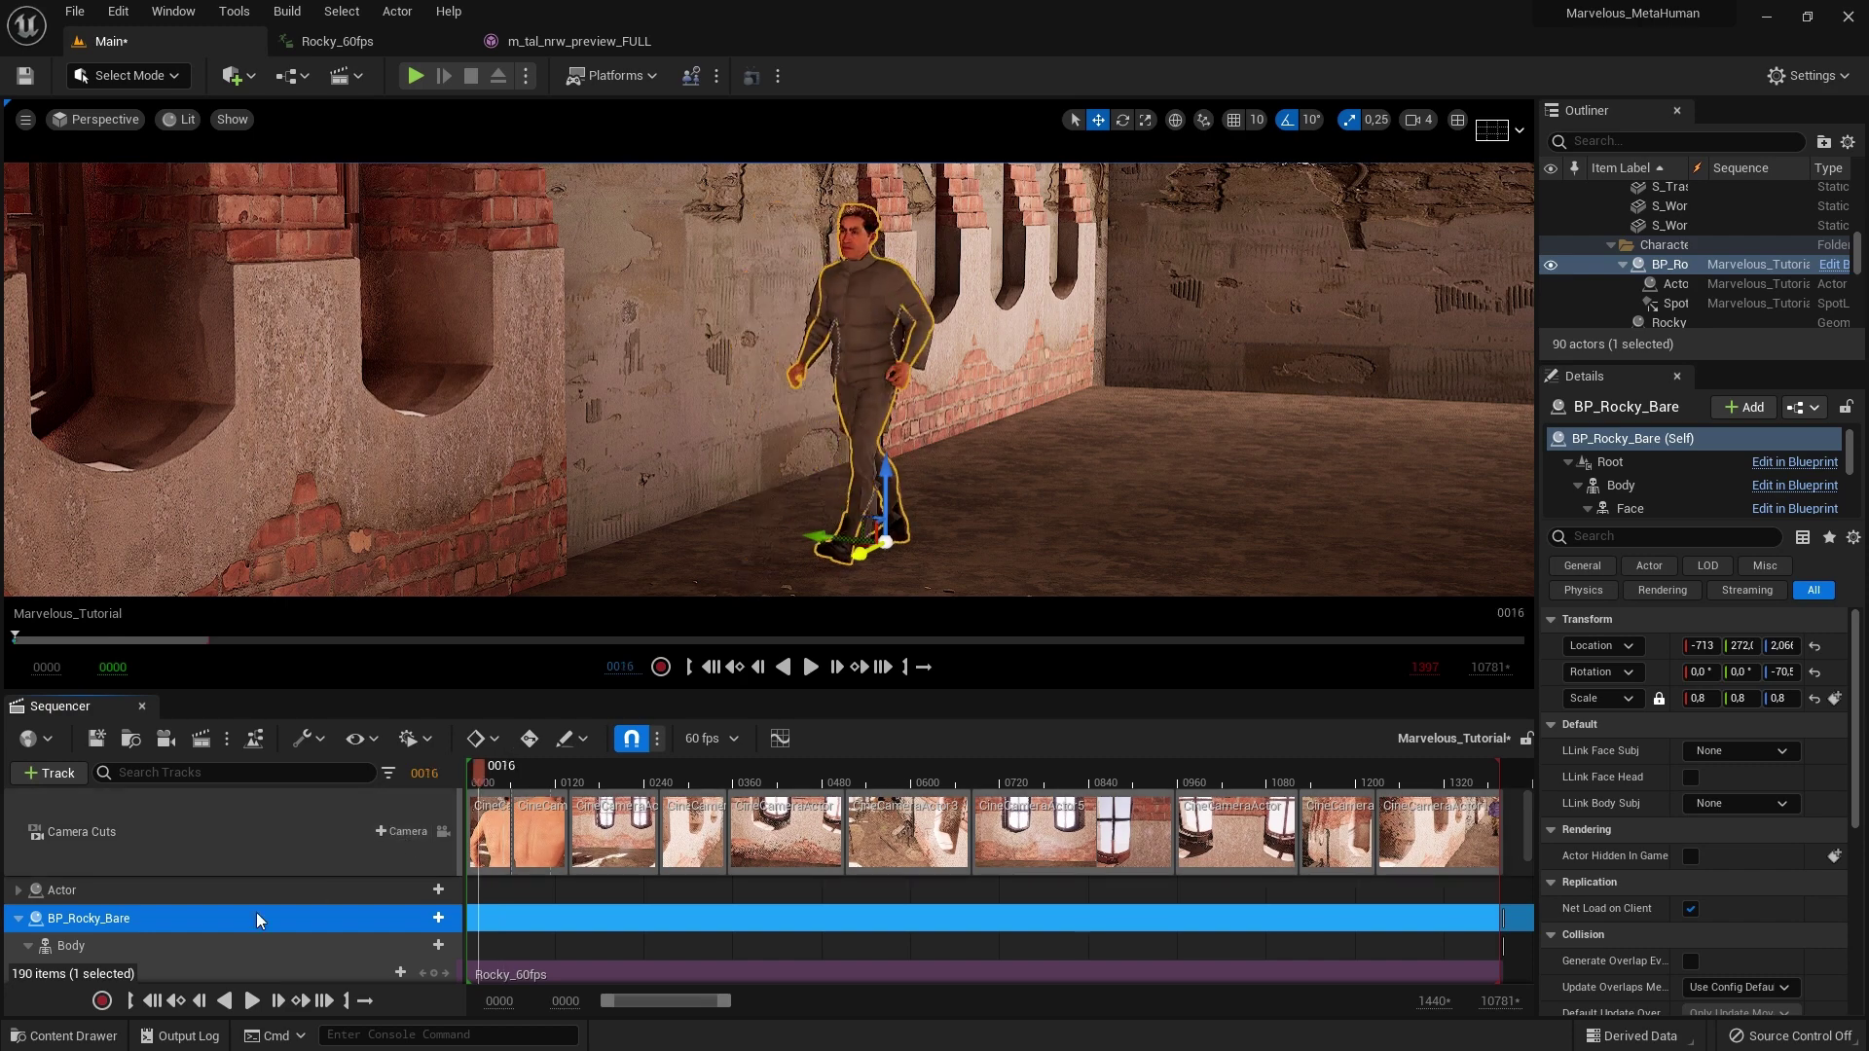
Step: Preview the clothing, apply the Clothing_Inst material to the Tutorial coat, then switch to Marvelous Designer
mouse_move(891, 506)
right_mouse_down()
mouse_move(934, 494)
mouse_move(876, 477)
right_mouse_up()
left_click_drag(491, 779, 810, 784)
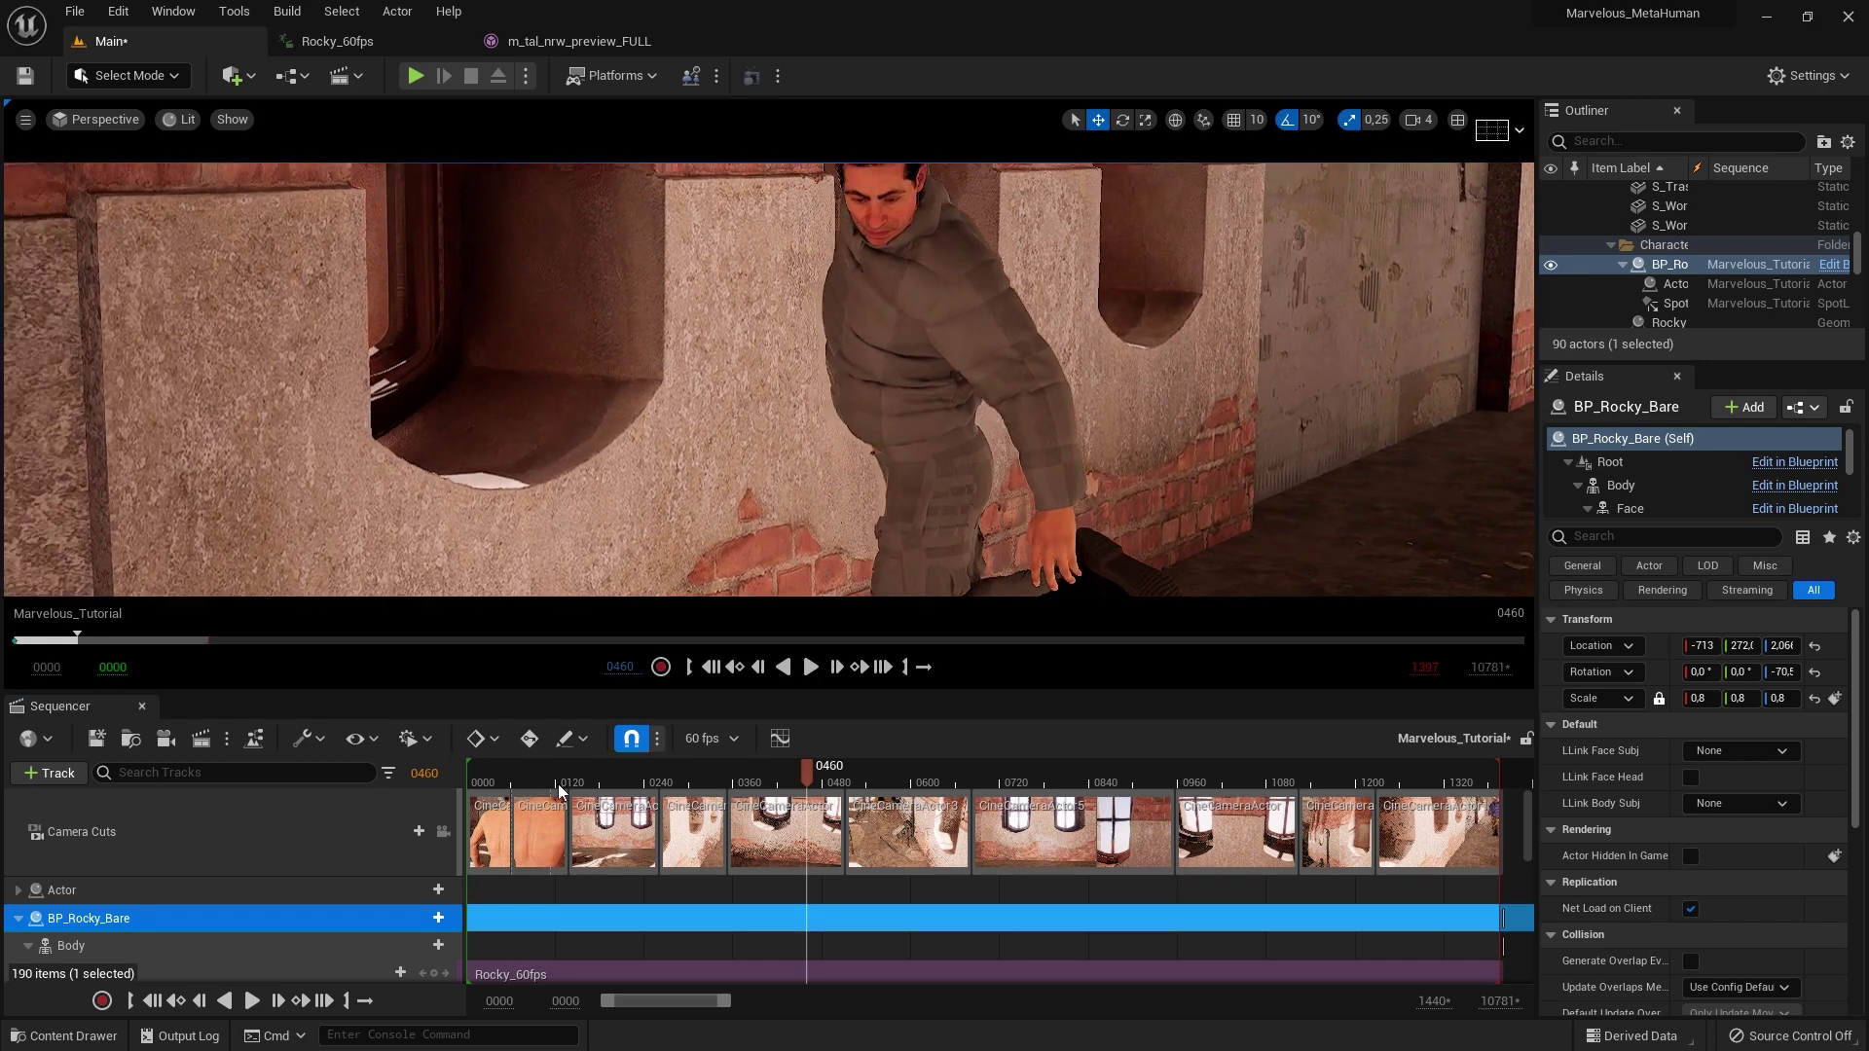
key("ctrl+space")
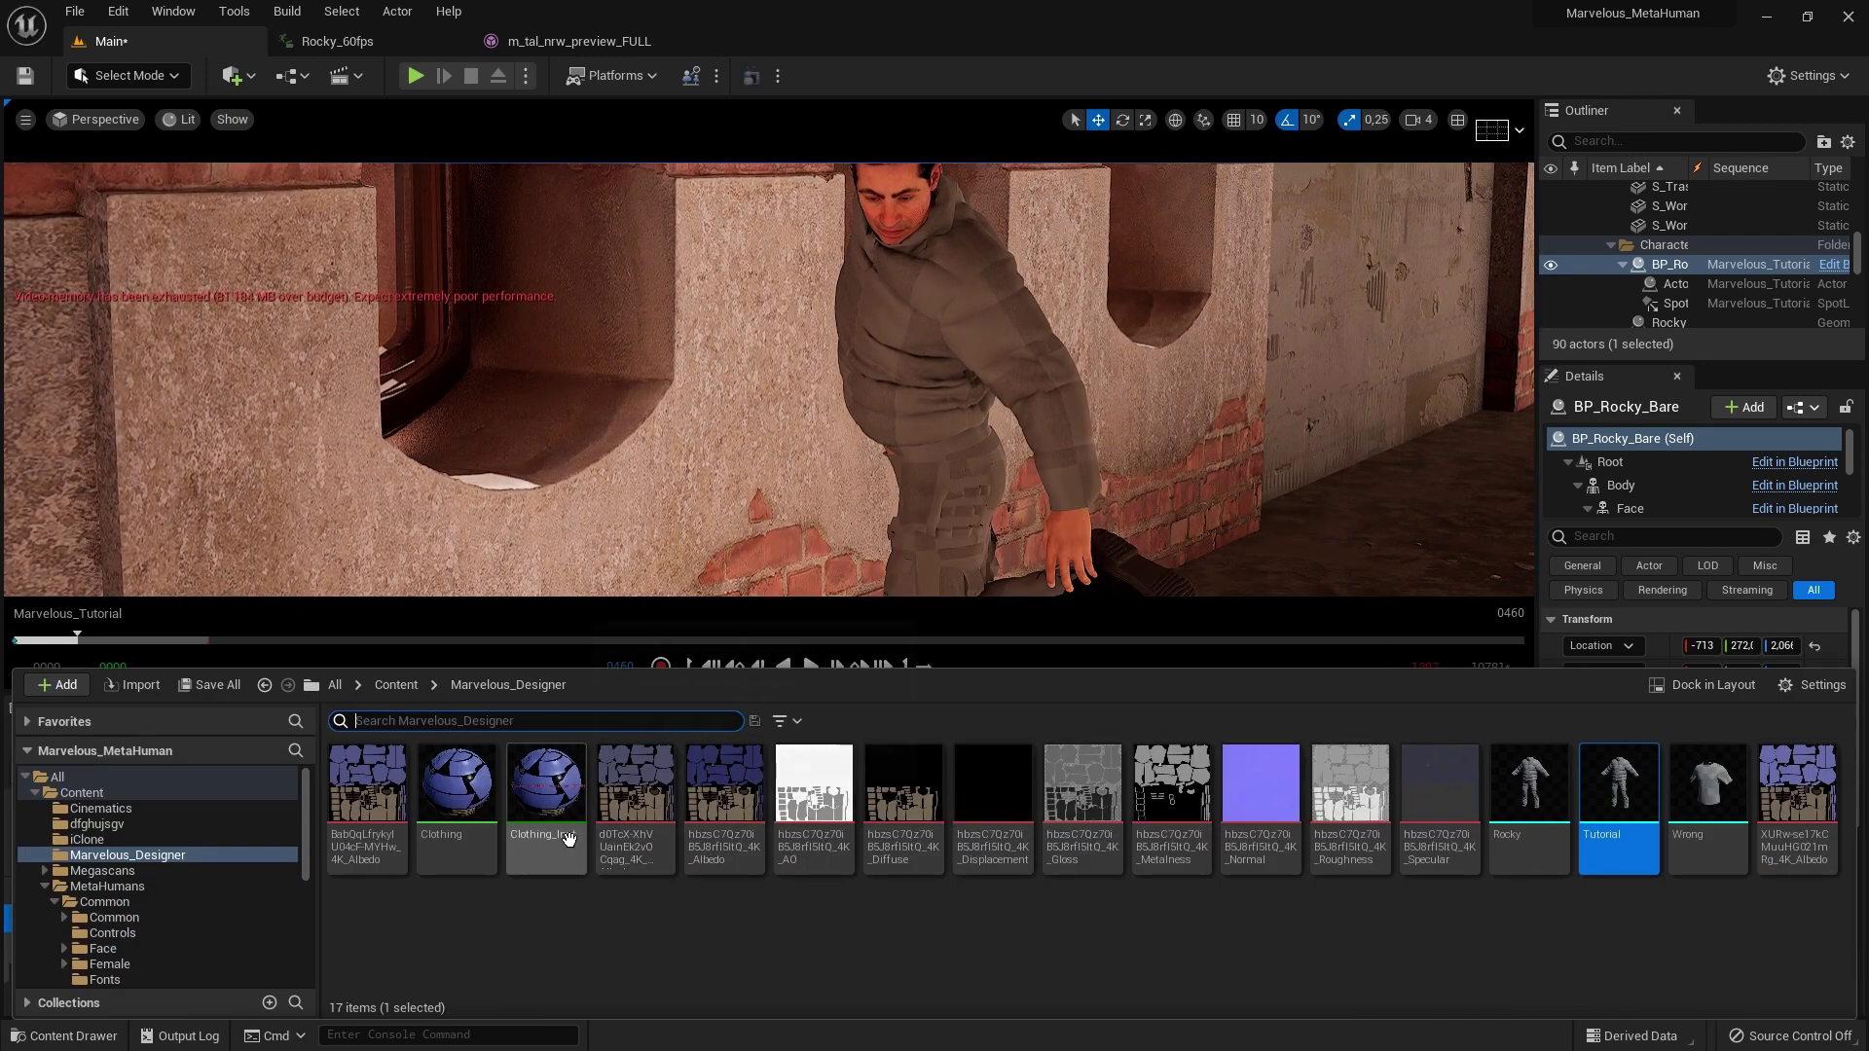
left_click_drag(545, 784, 937, 438)
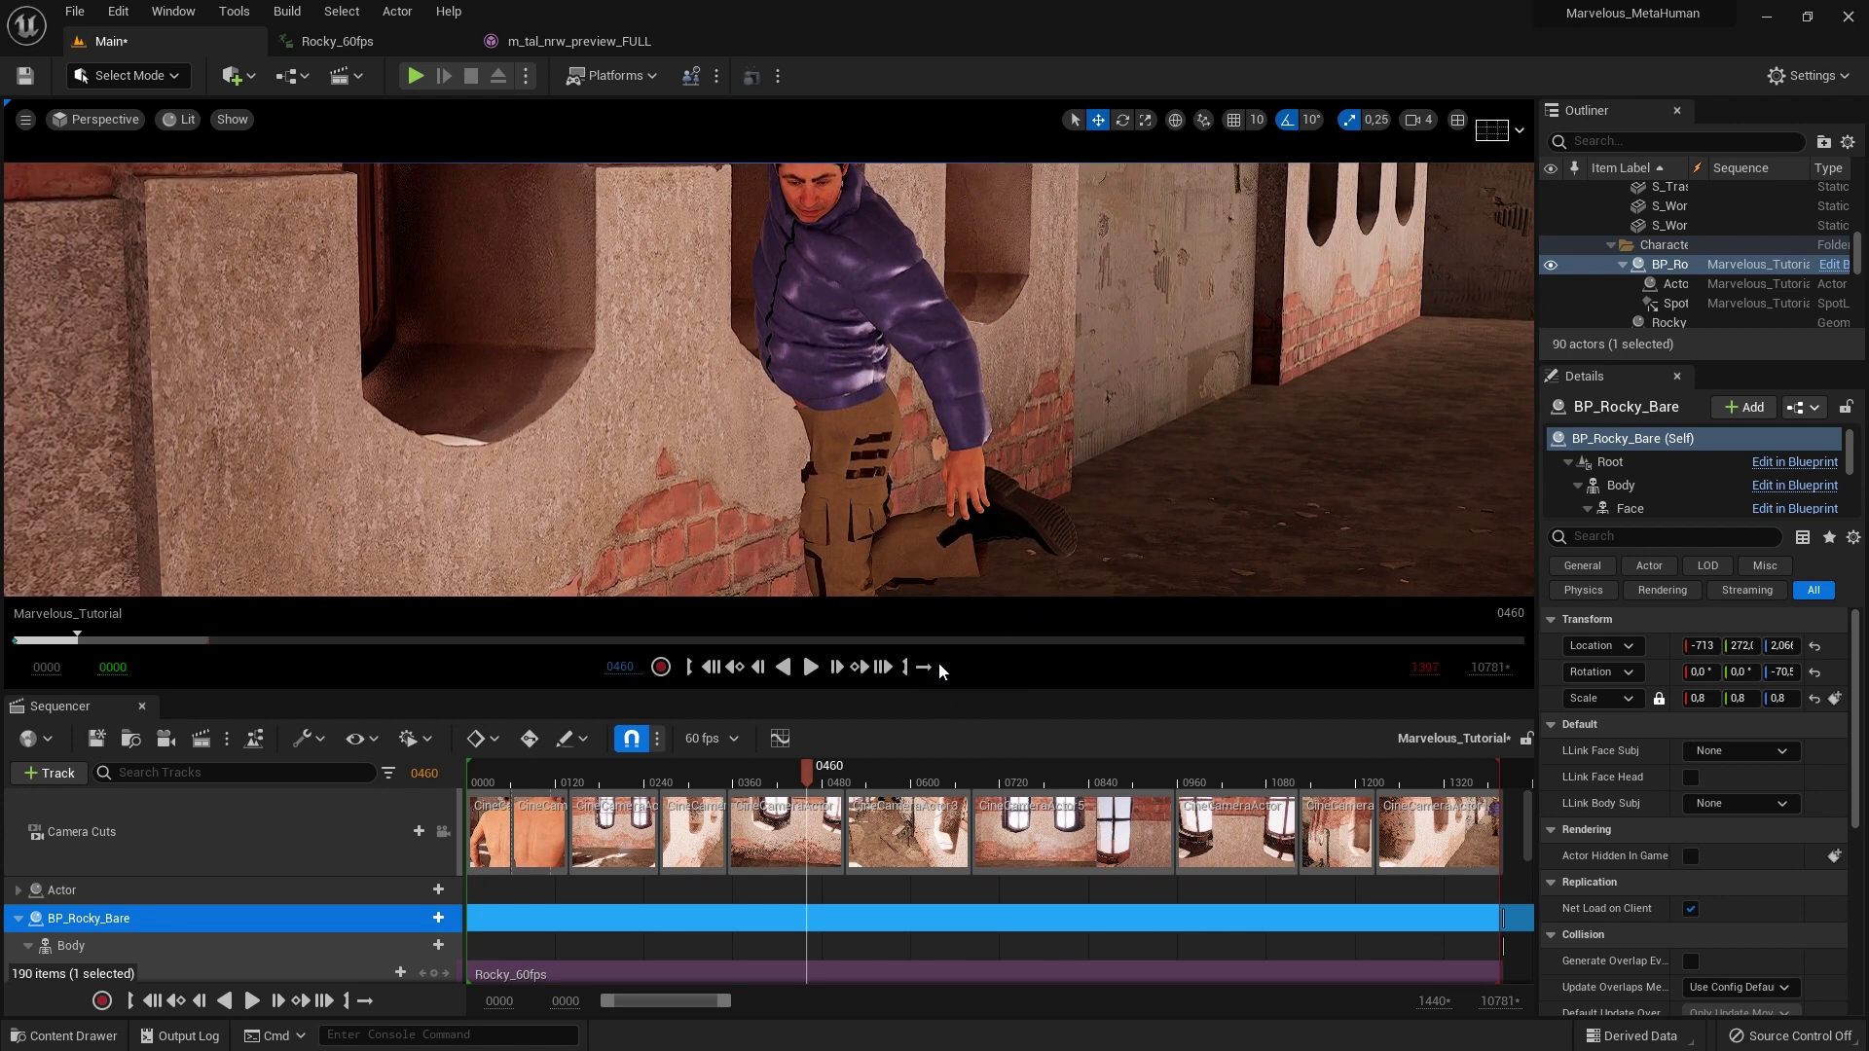
key("ctrl+space")
key("super")
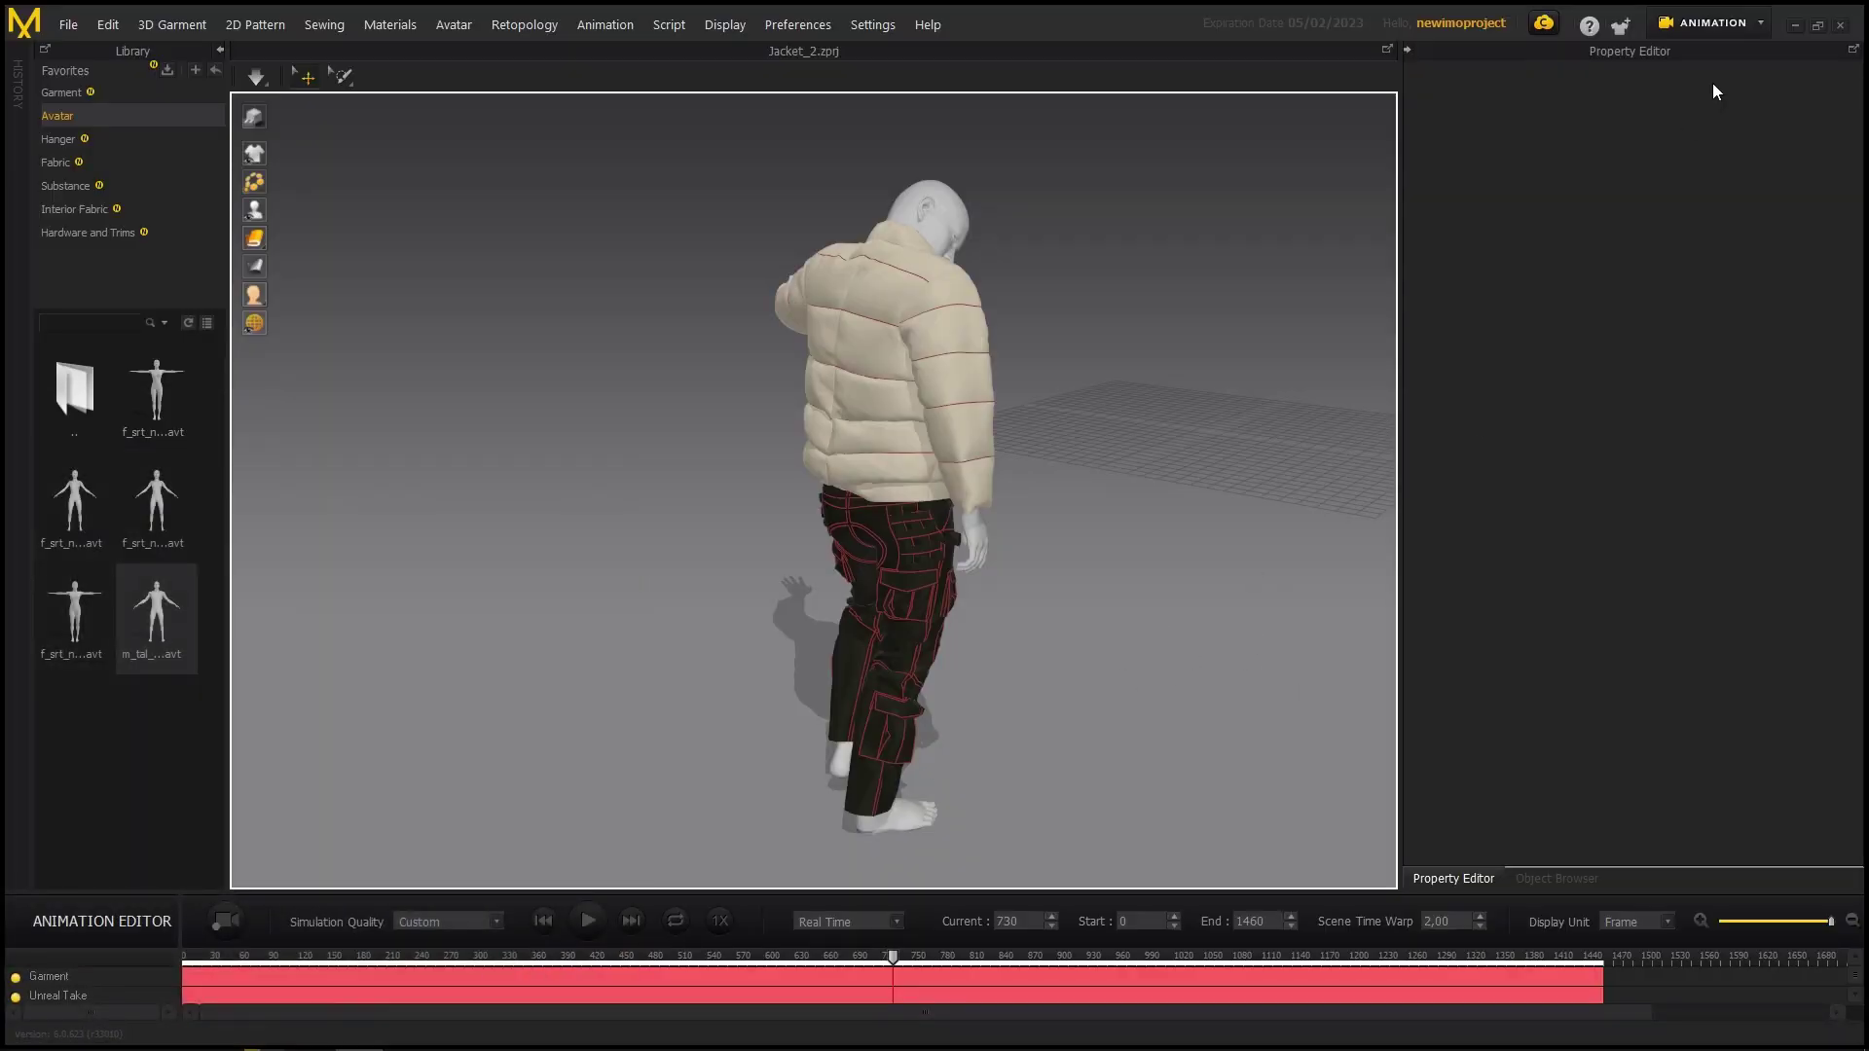
Step: View the jacket and trousers UV layout in the UV Editor, then check the OBJ export options
left_click(1684, 29)
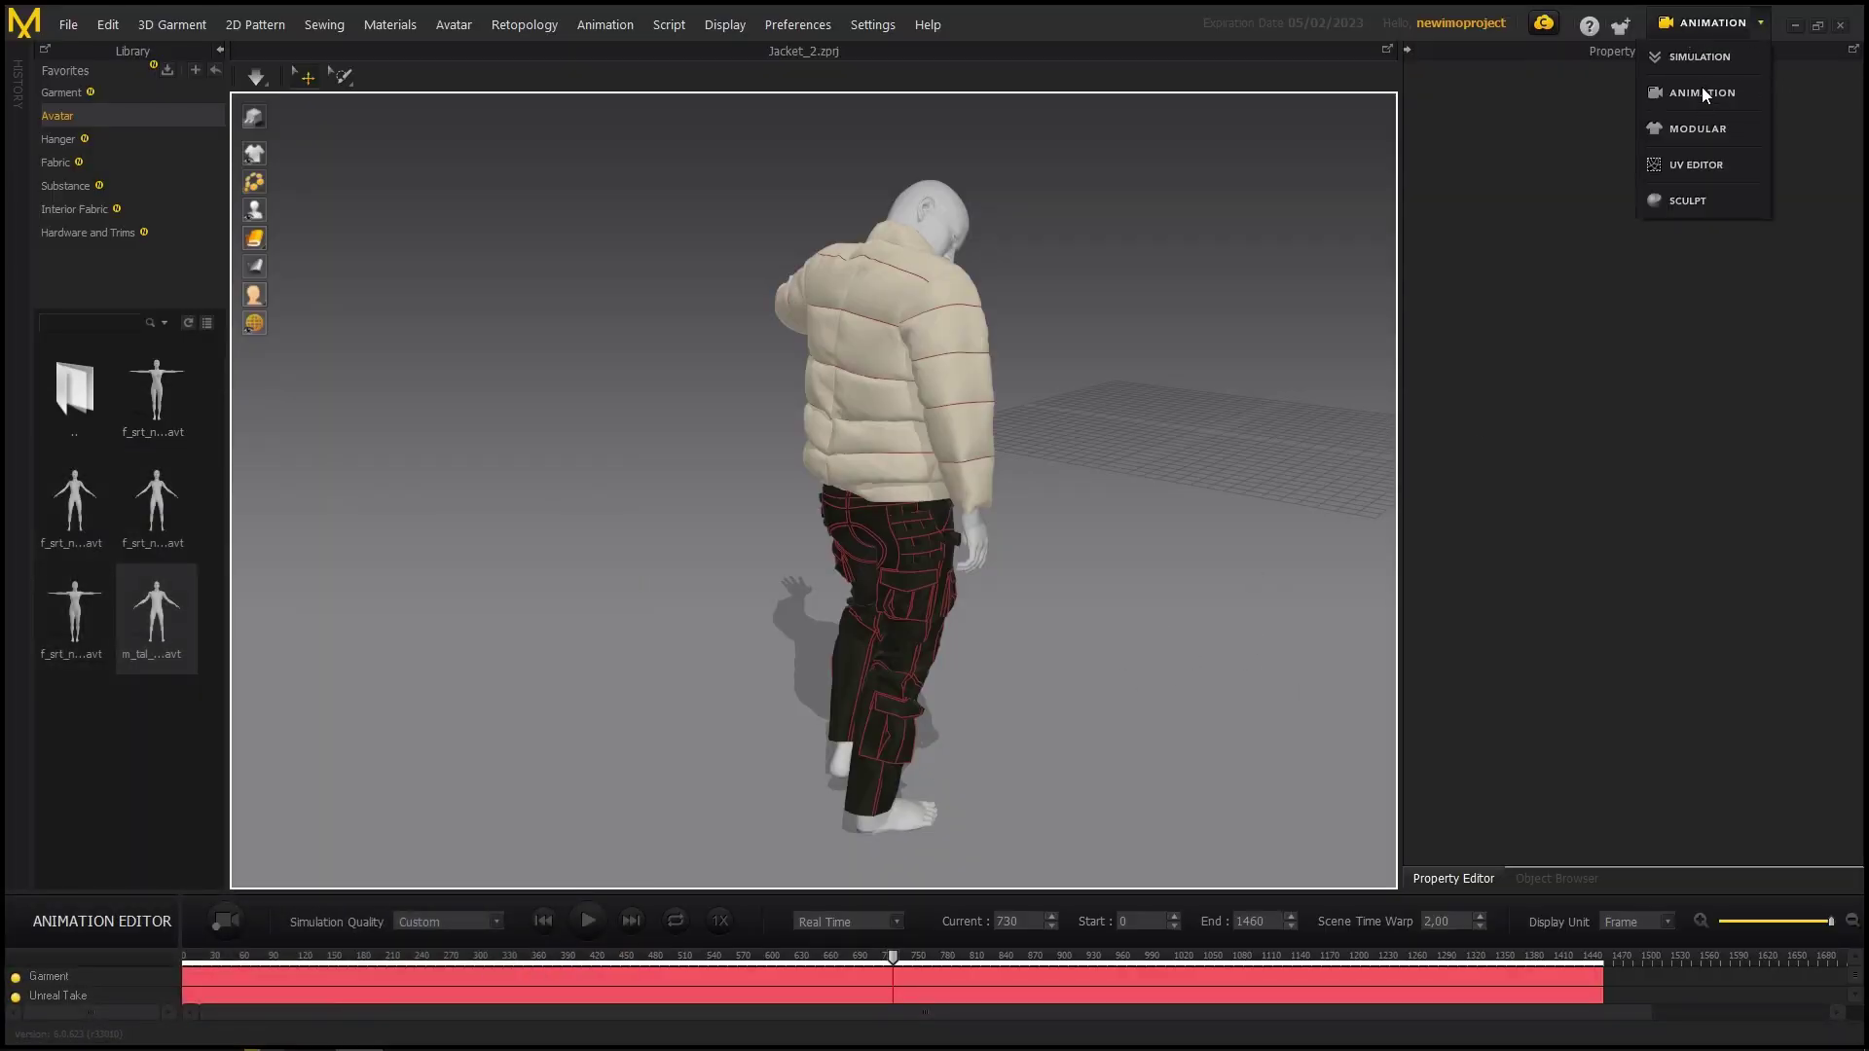
left_click(1694, 165)
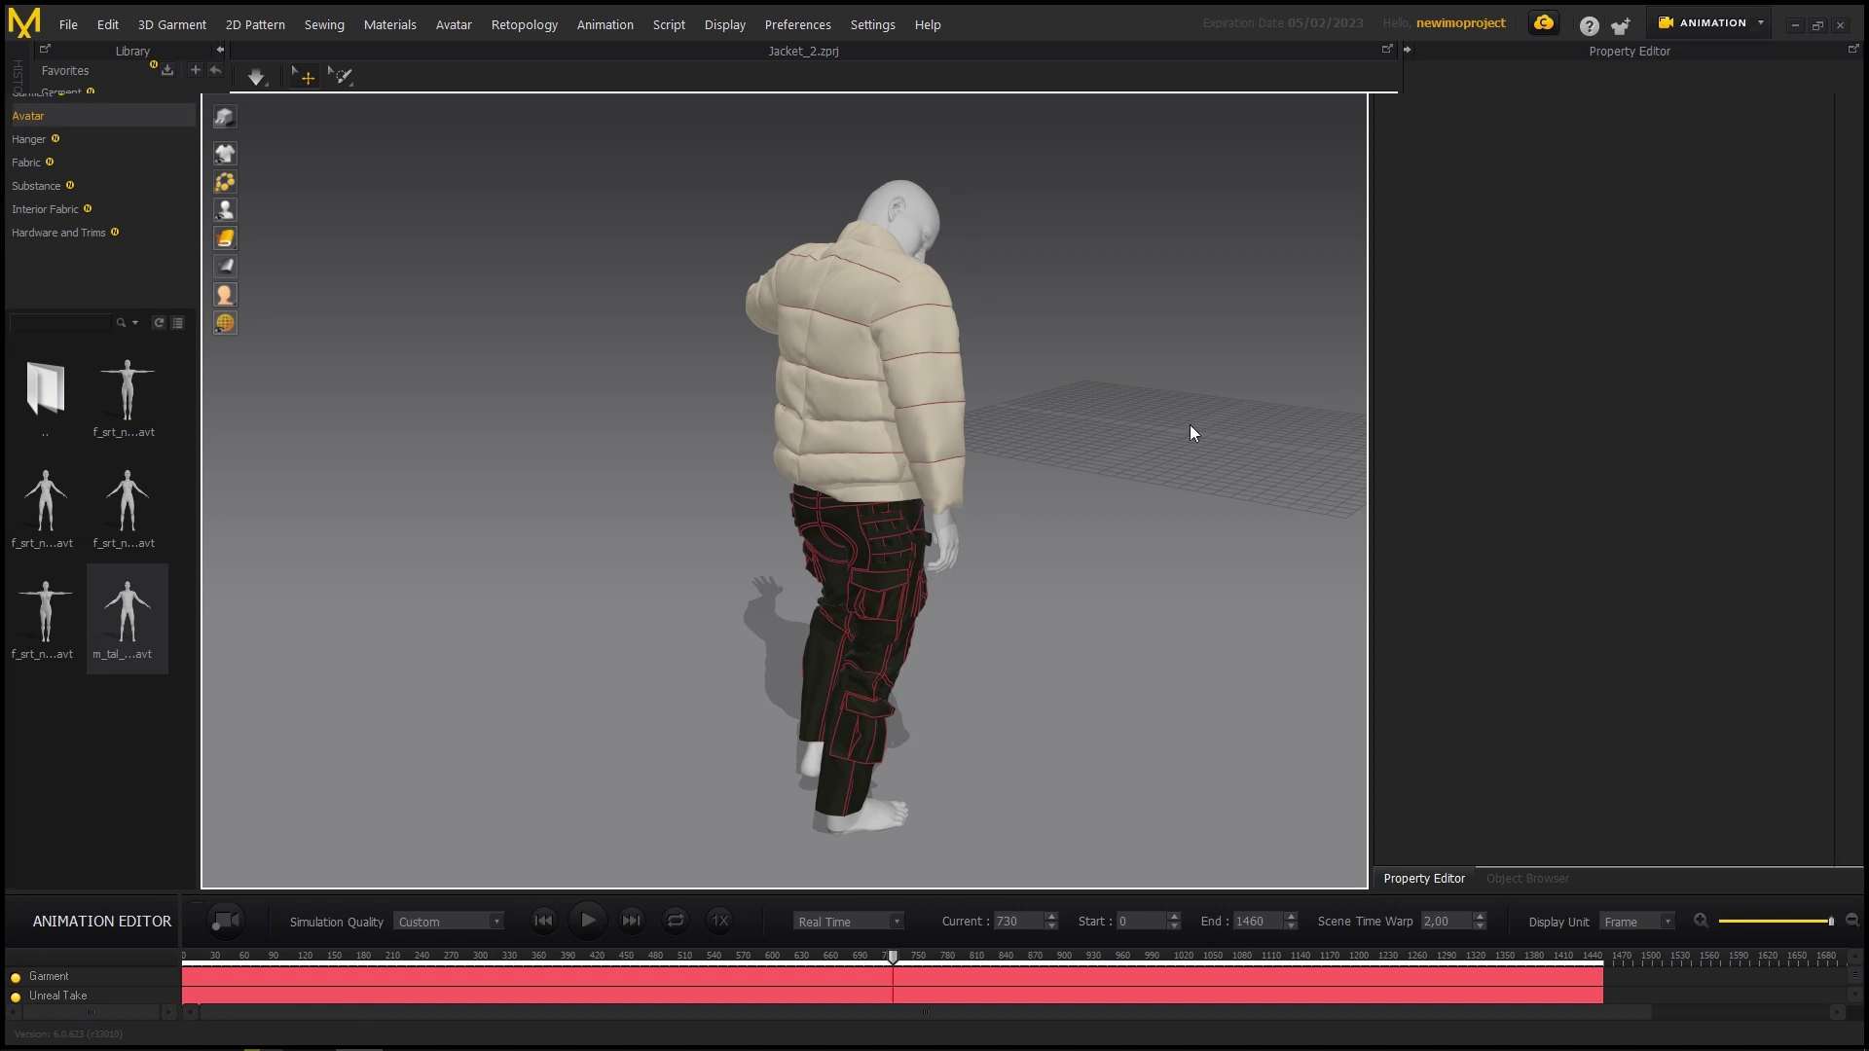
scroll(1421, 706, "up", 10)
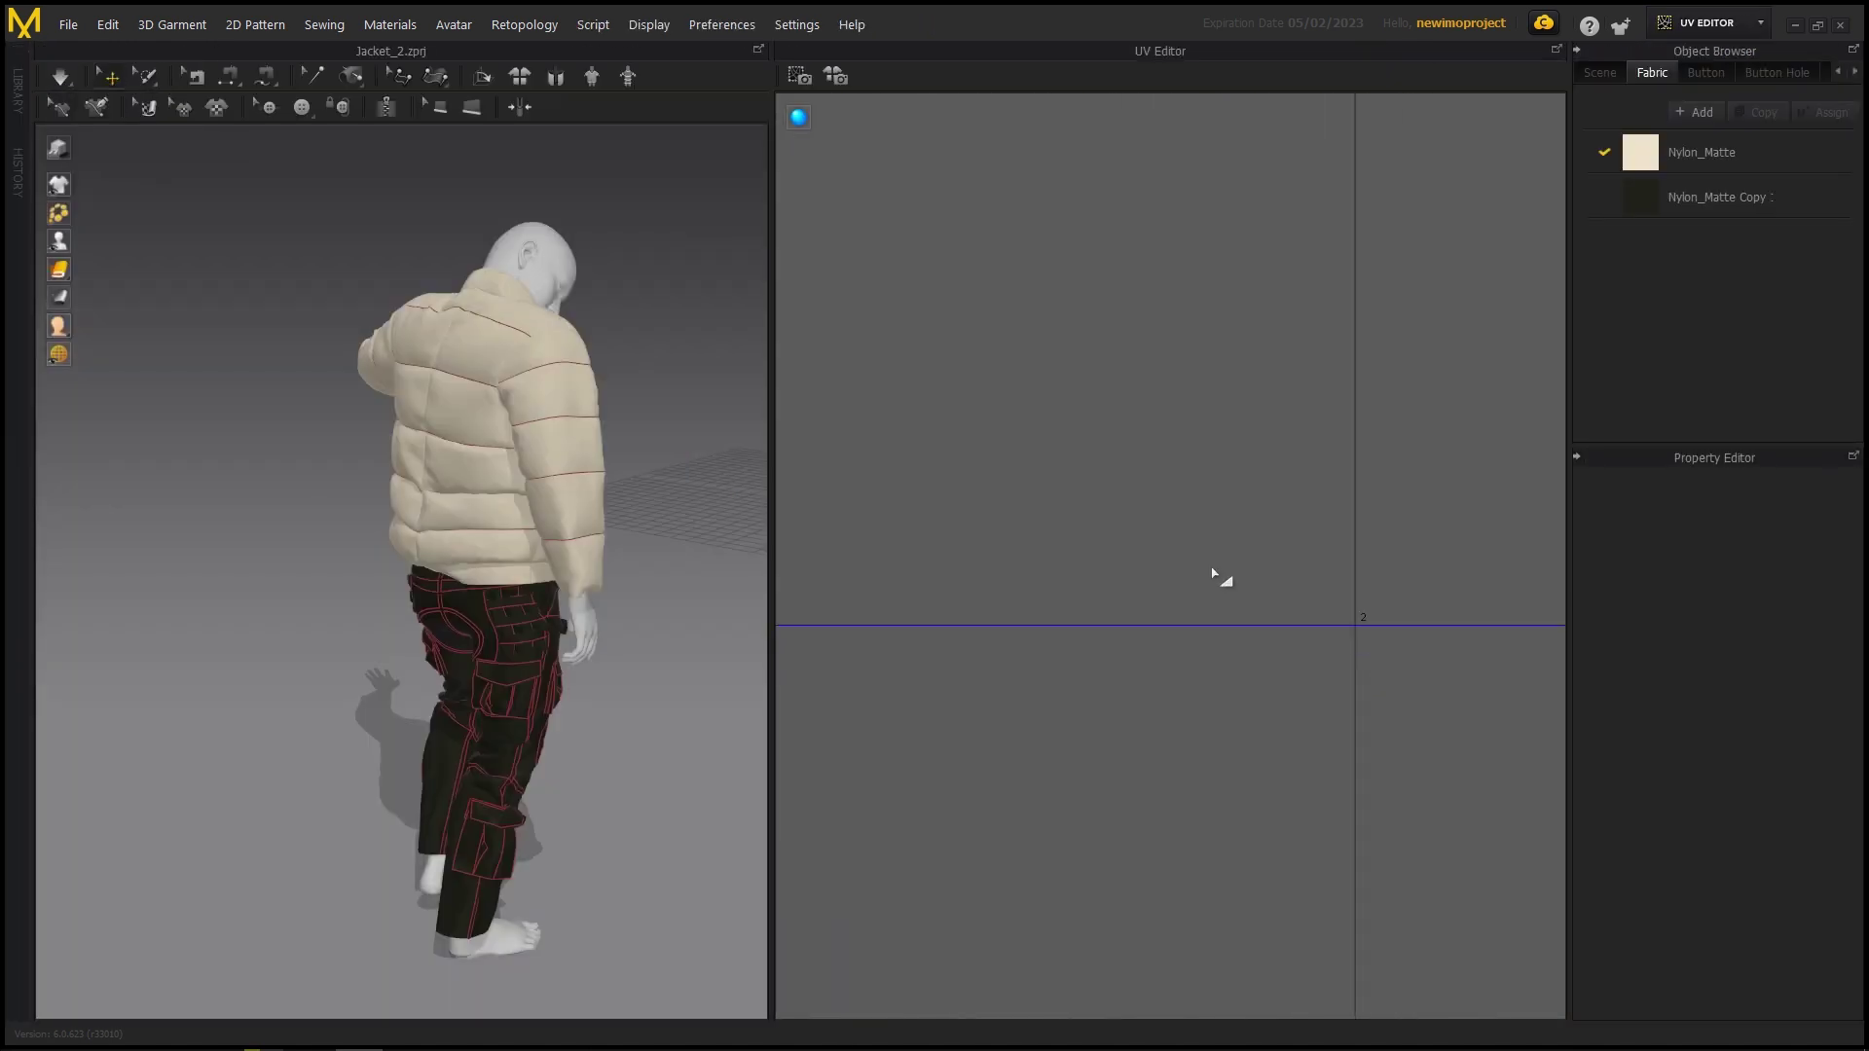
scroll(1309, 592, "down", 5)
scroll(1286, 555, "up", 4)
scroll(1465, 568, "down", 2)
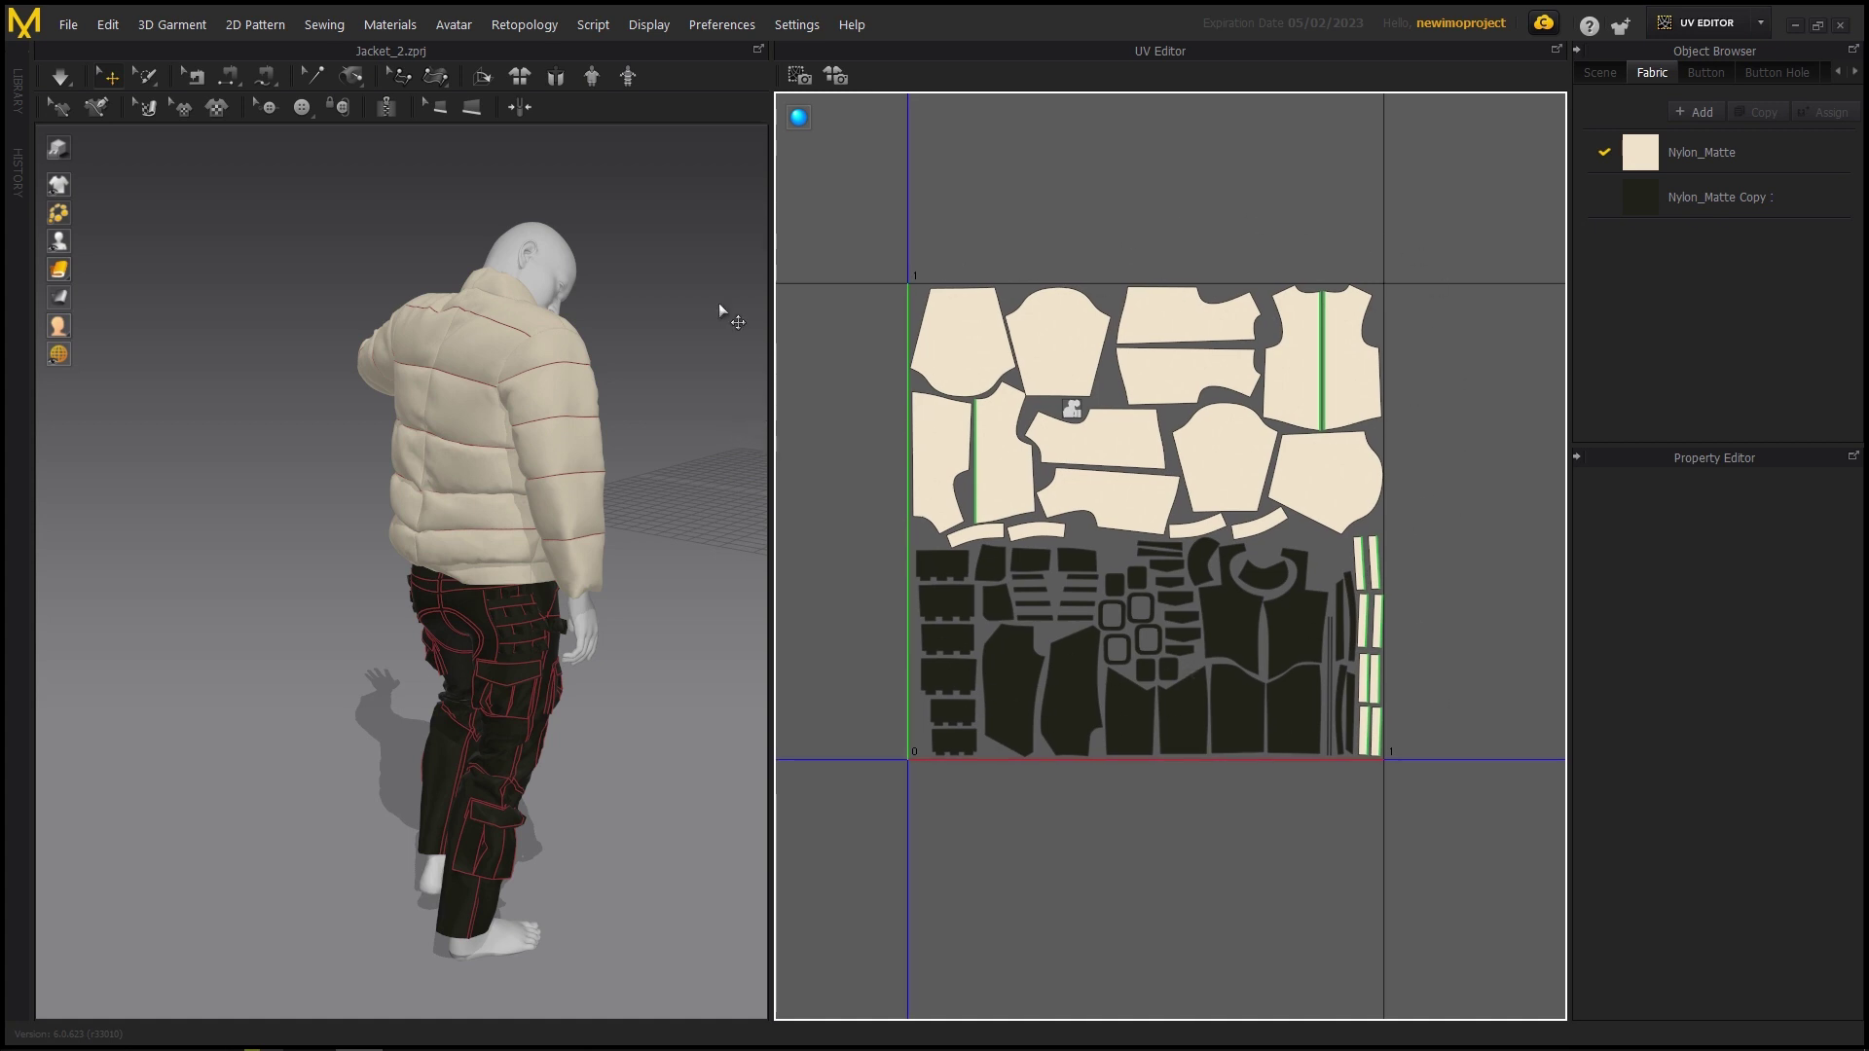
left_click(68, 25)
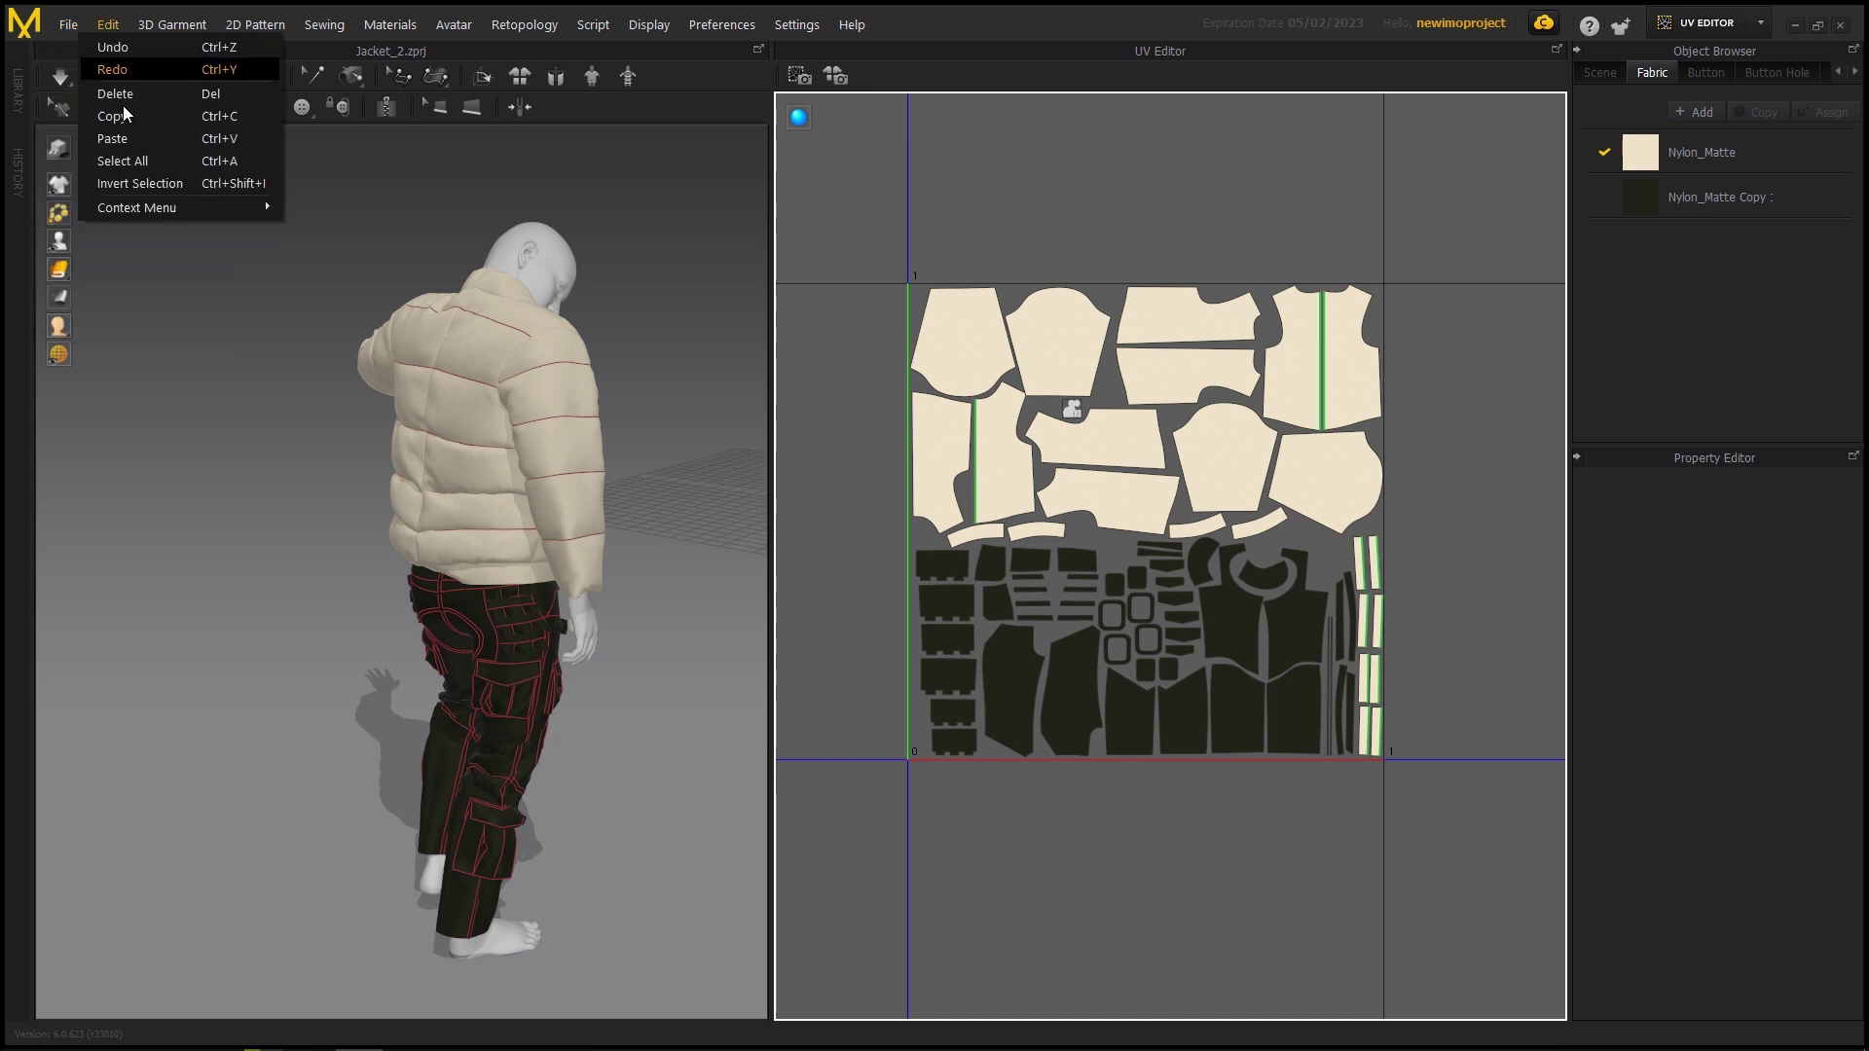
mouse_move(115, 234)
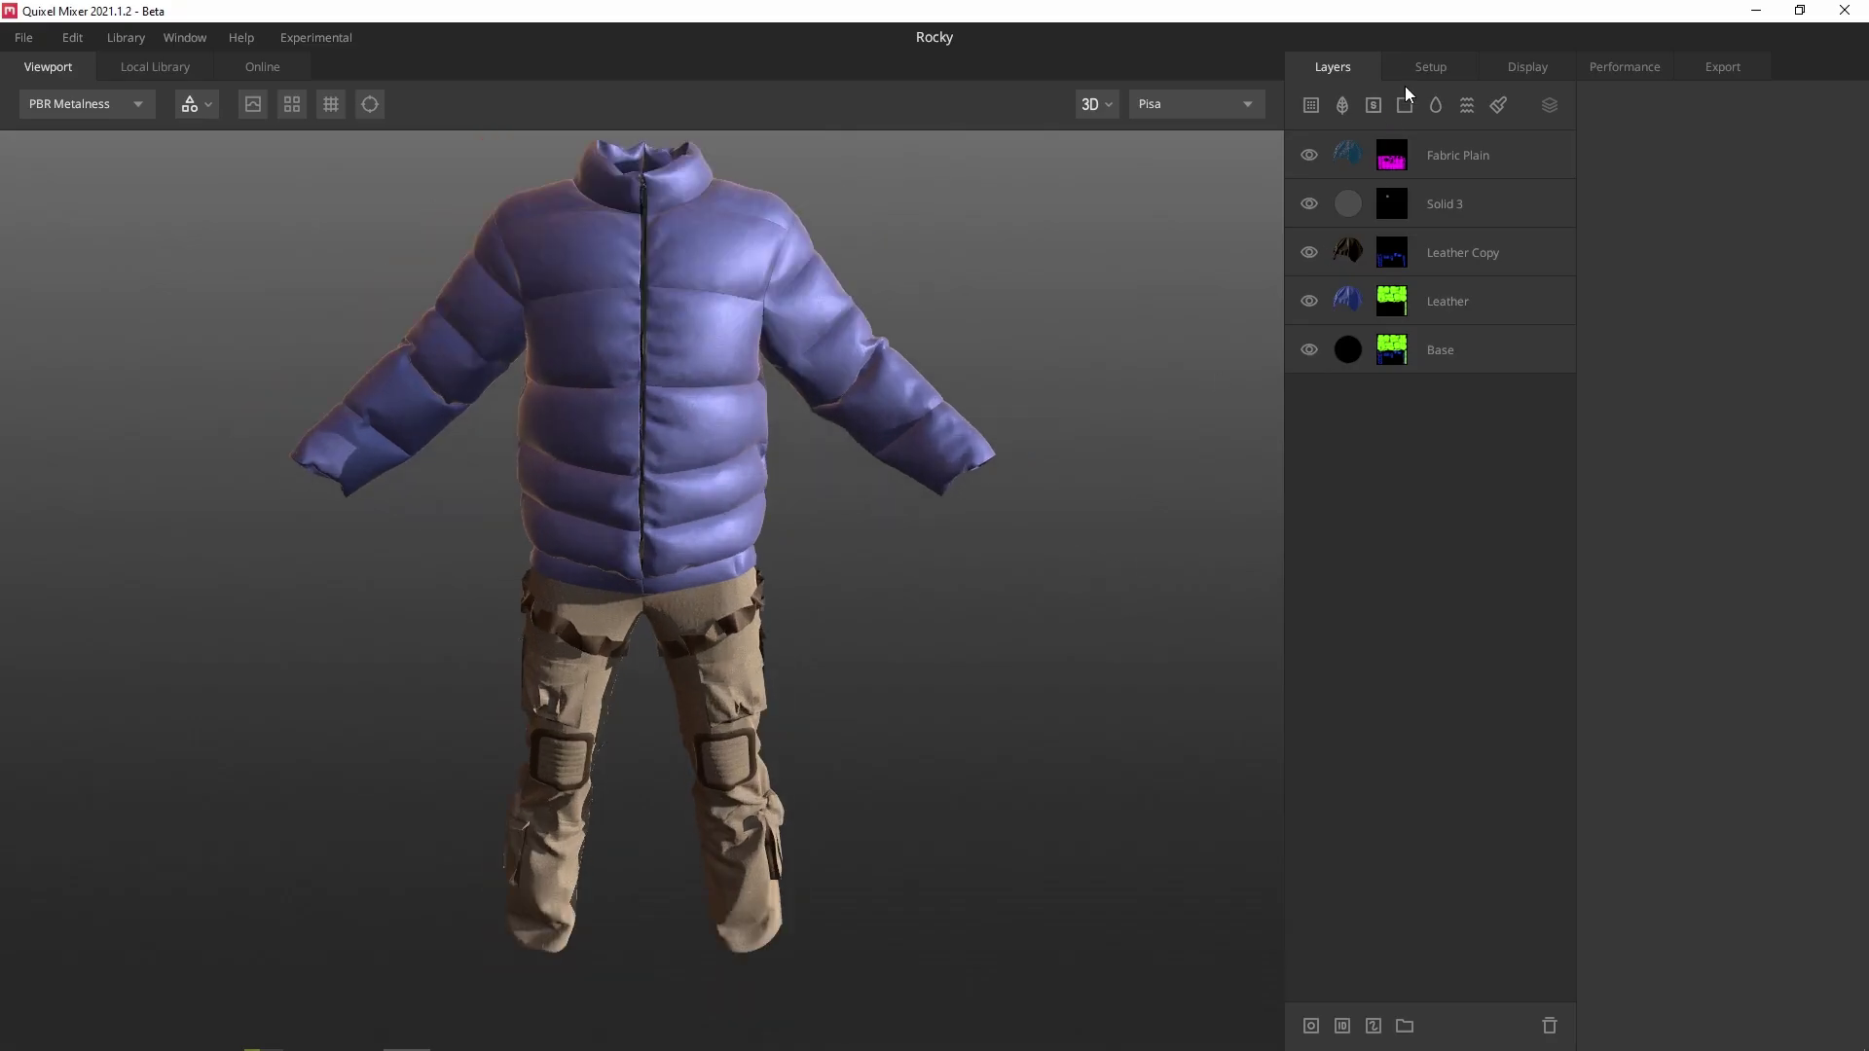
Step: Confirm the Rocky mix's Setup uses the Custom model type, keeping the current model file
left_click(1431, 67)
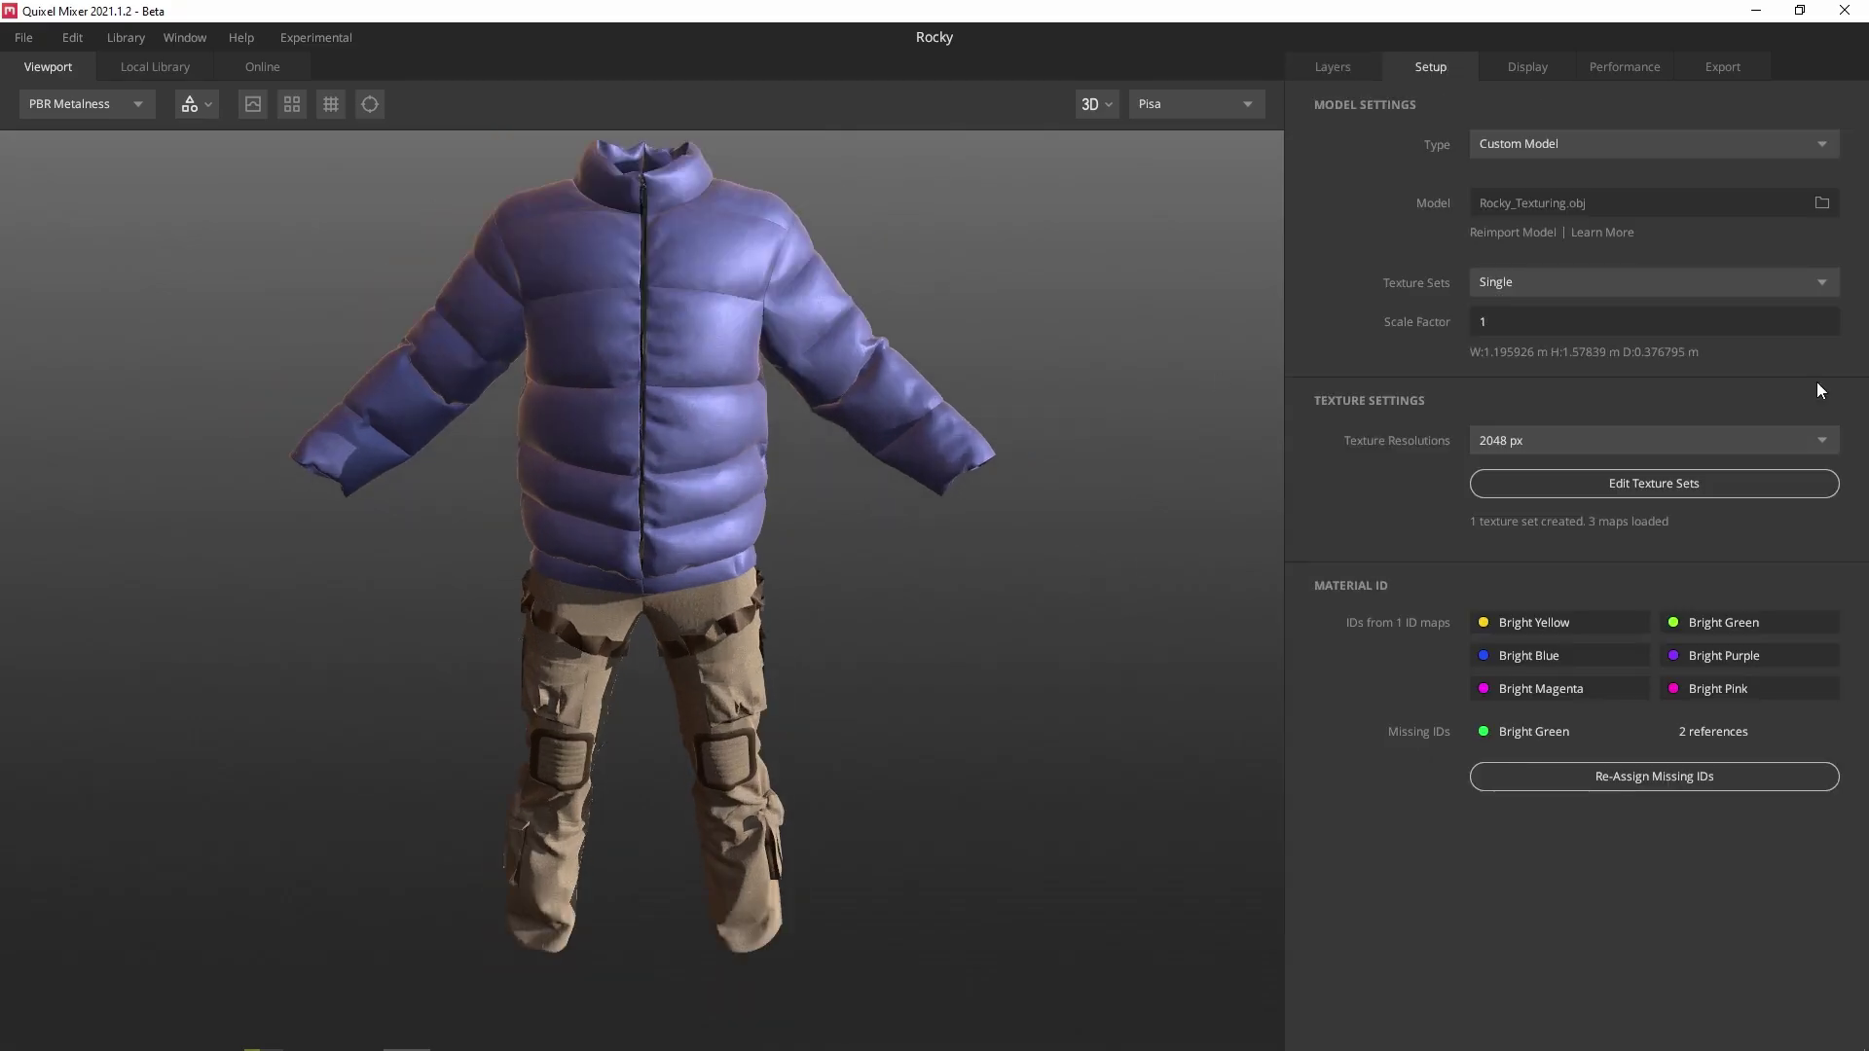
left_click(1537, 137)
left_click(1587, 178)
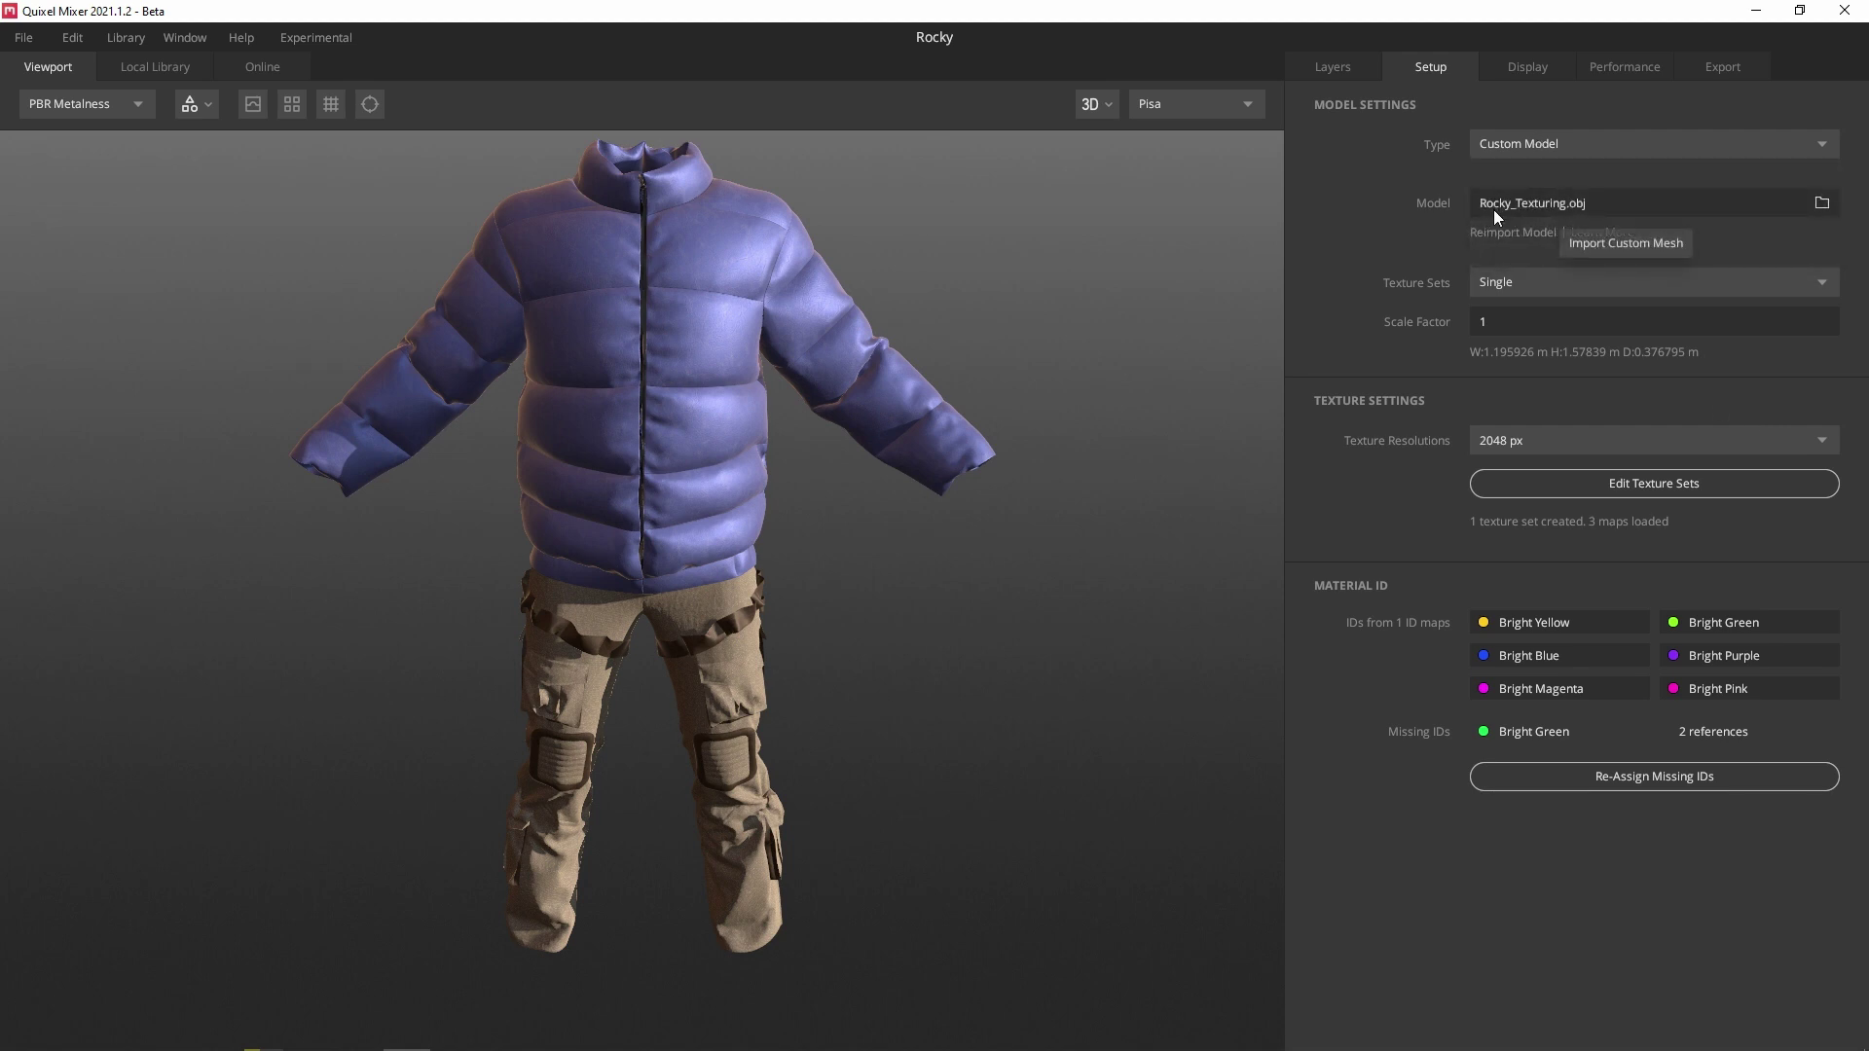
left_click(1661, 204)
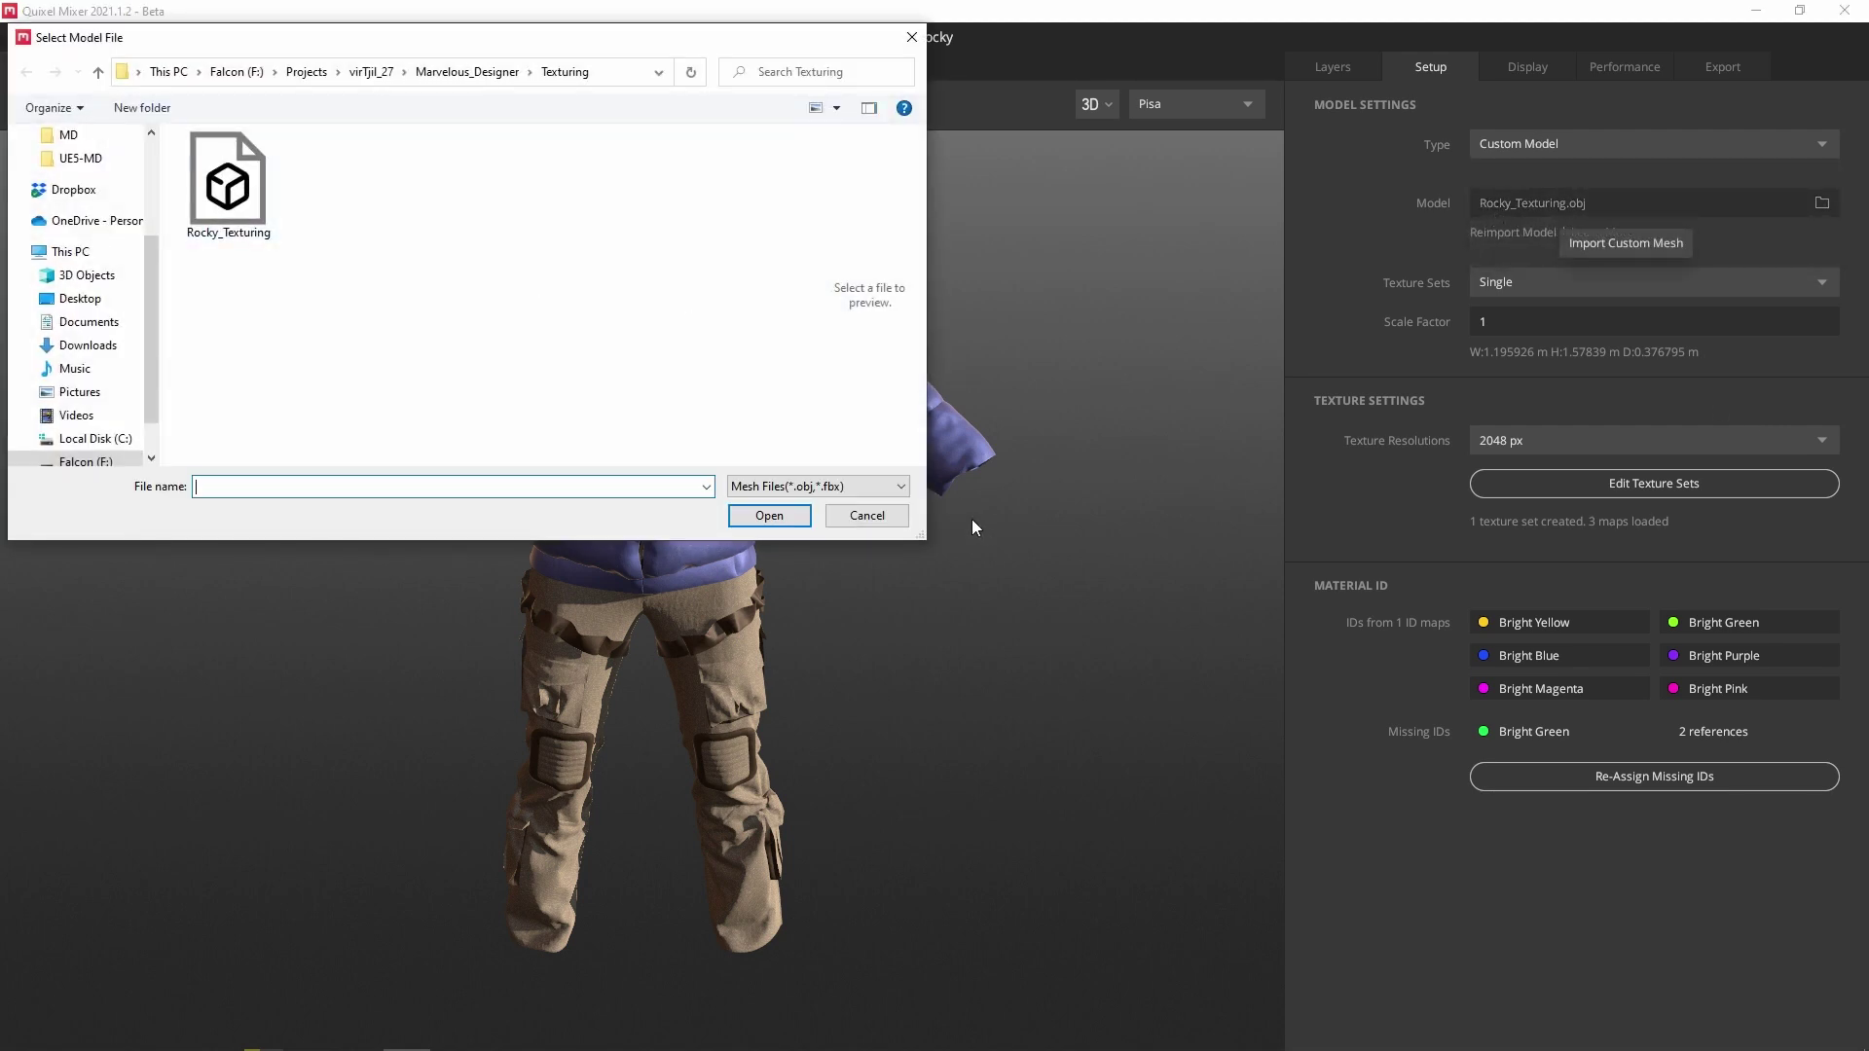
left_click(863, 513)
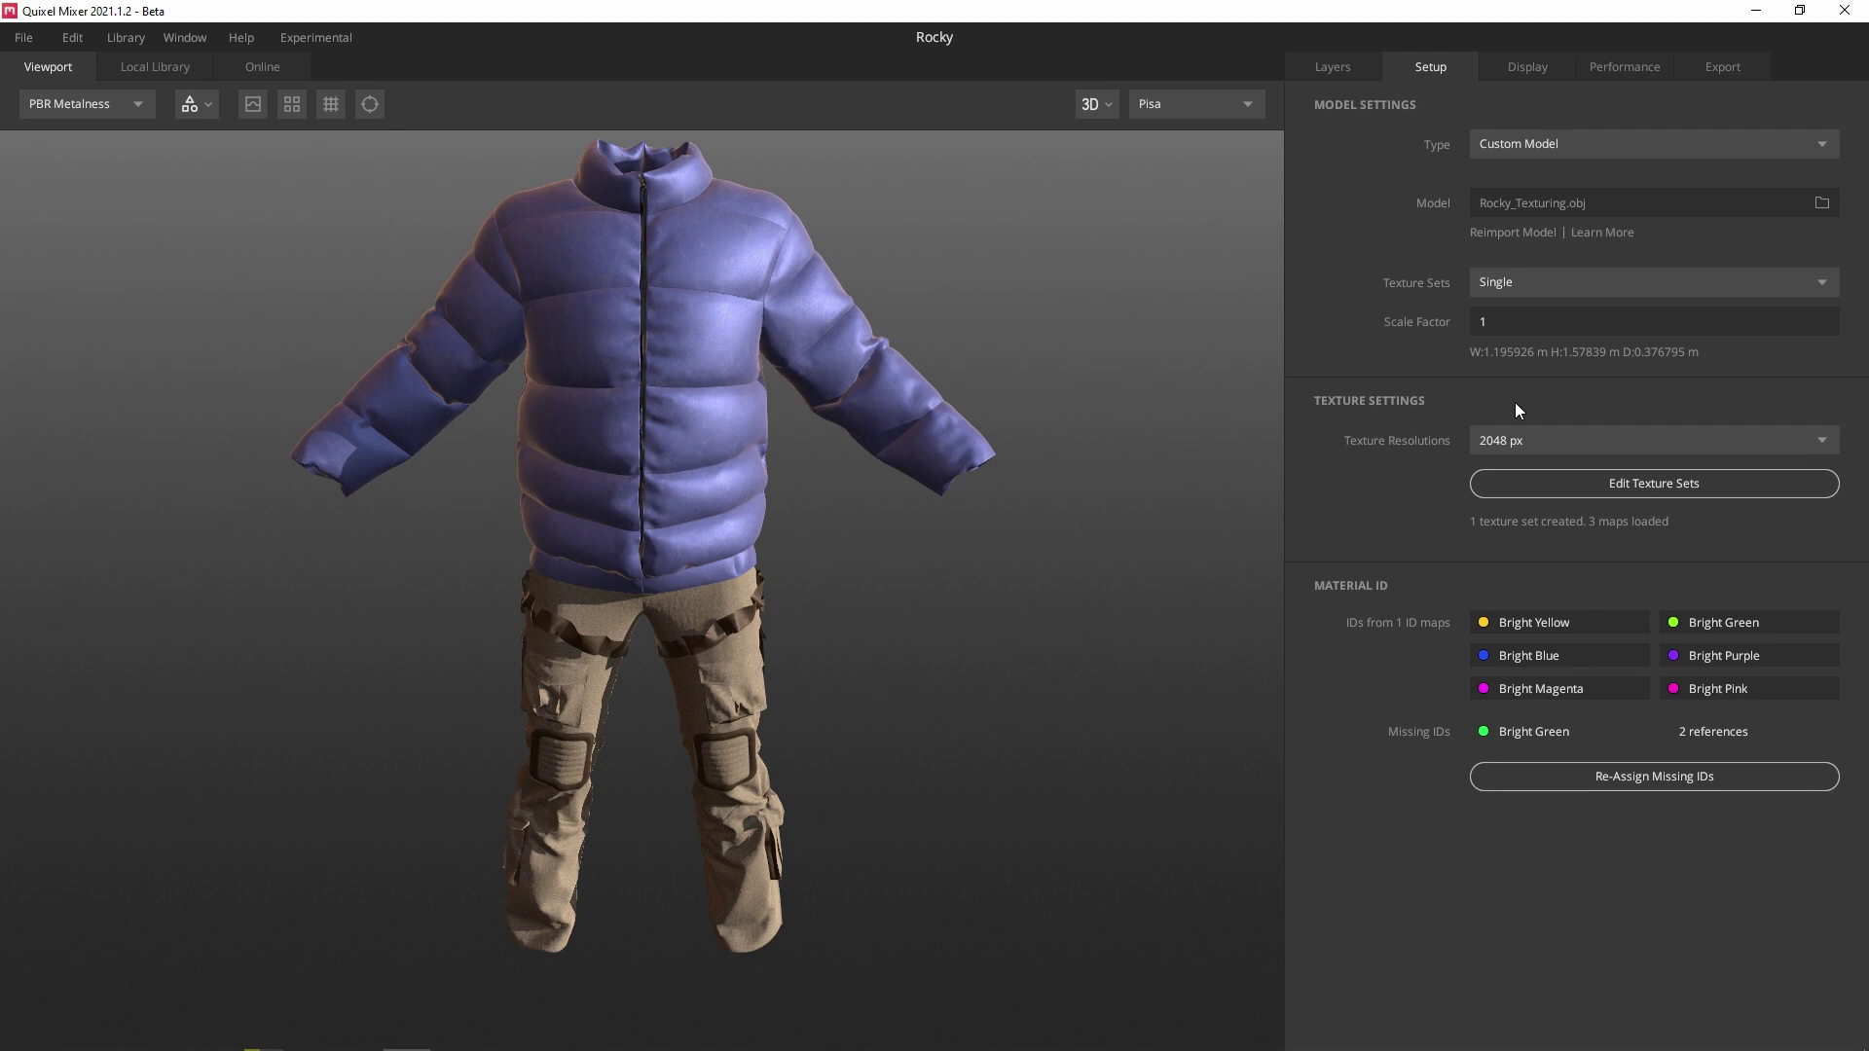
Step: Review the texture set map assignments in Edit Texture Sets, then close it
left_click(1602, 486)
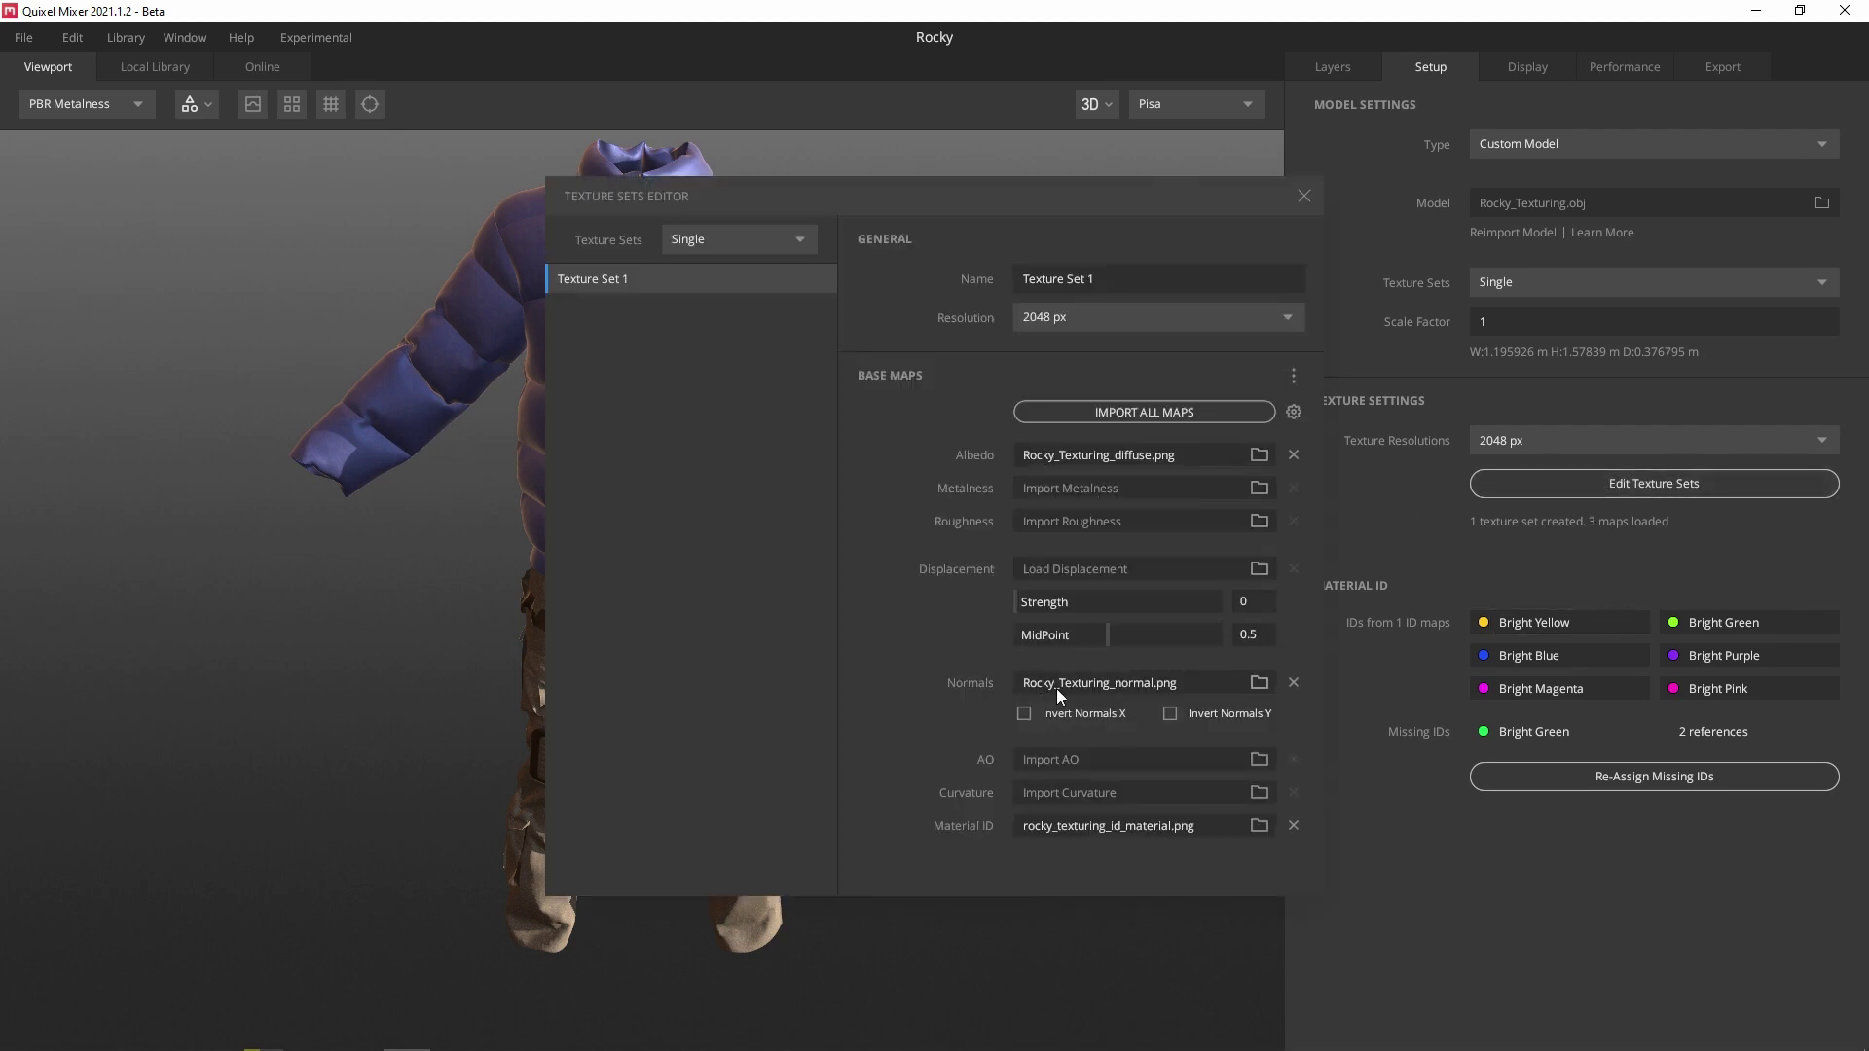
left_click_drag(1160, 209, 837, 108)
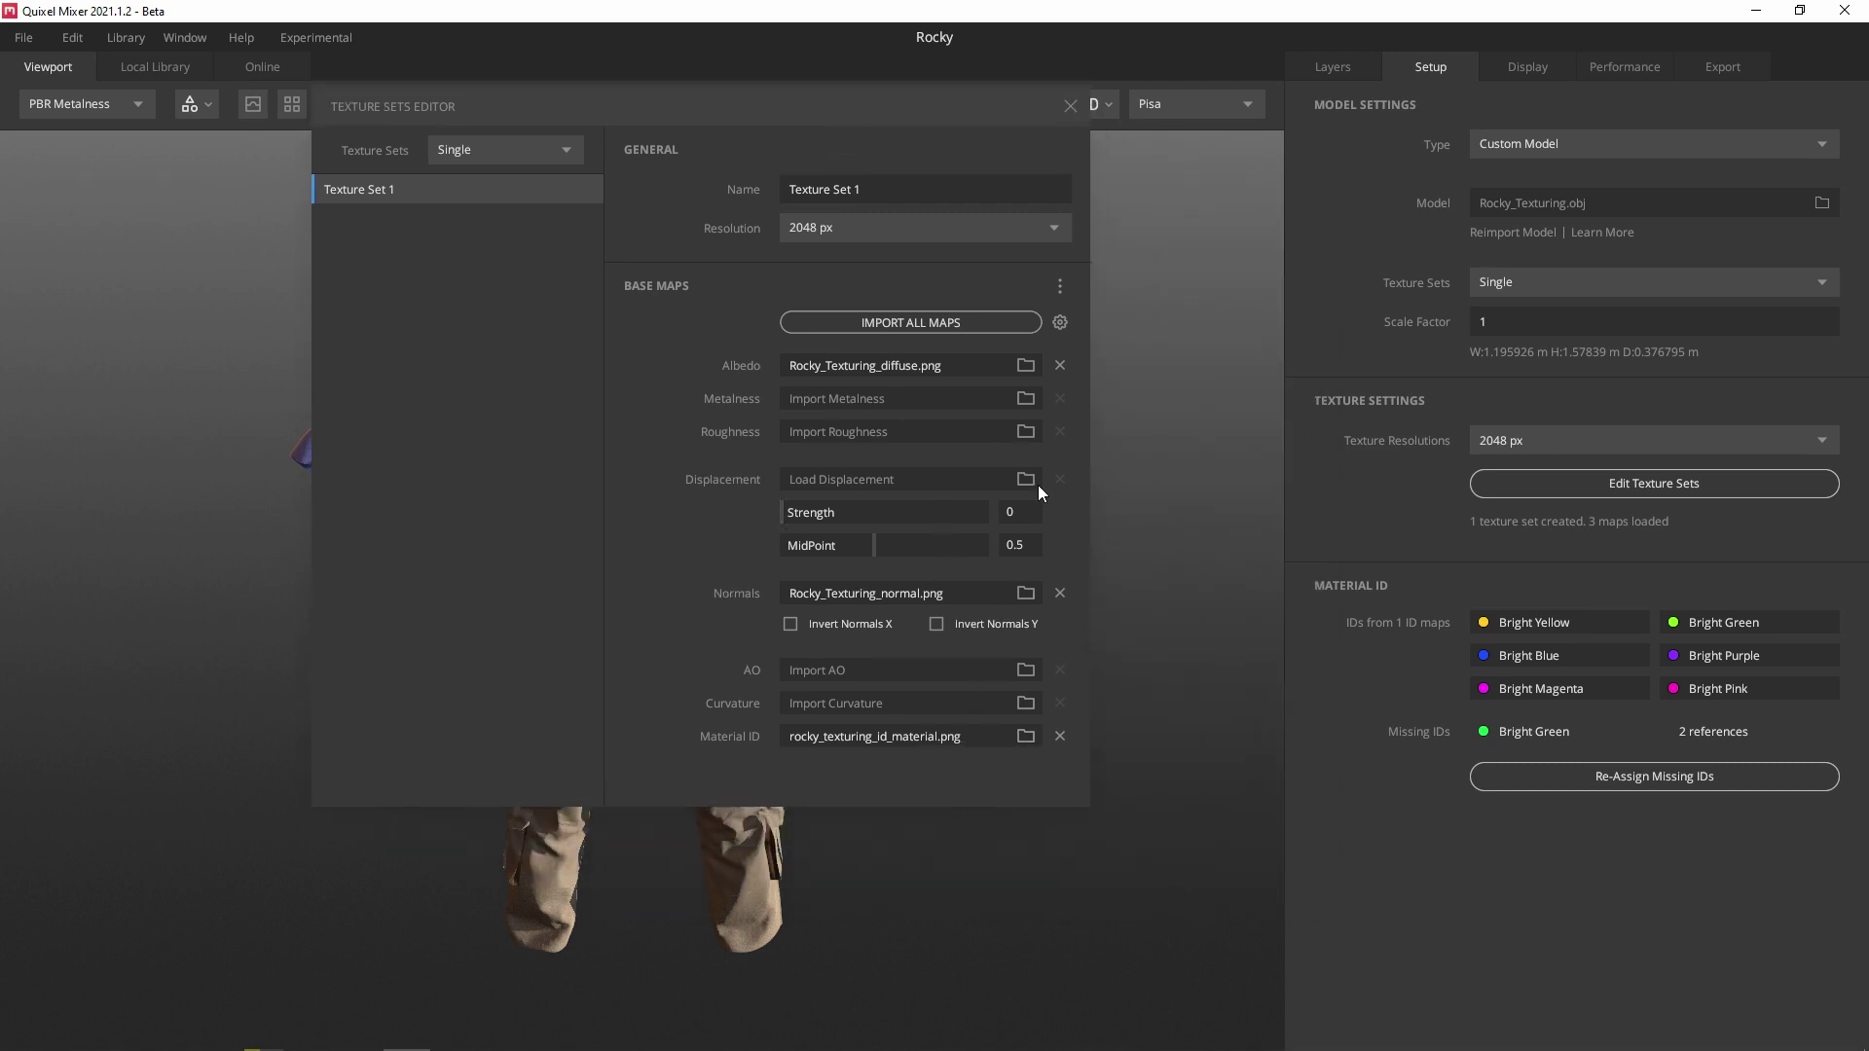
left_click(1098, 355)
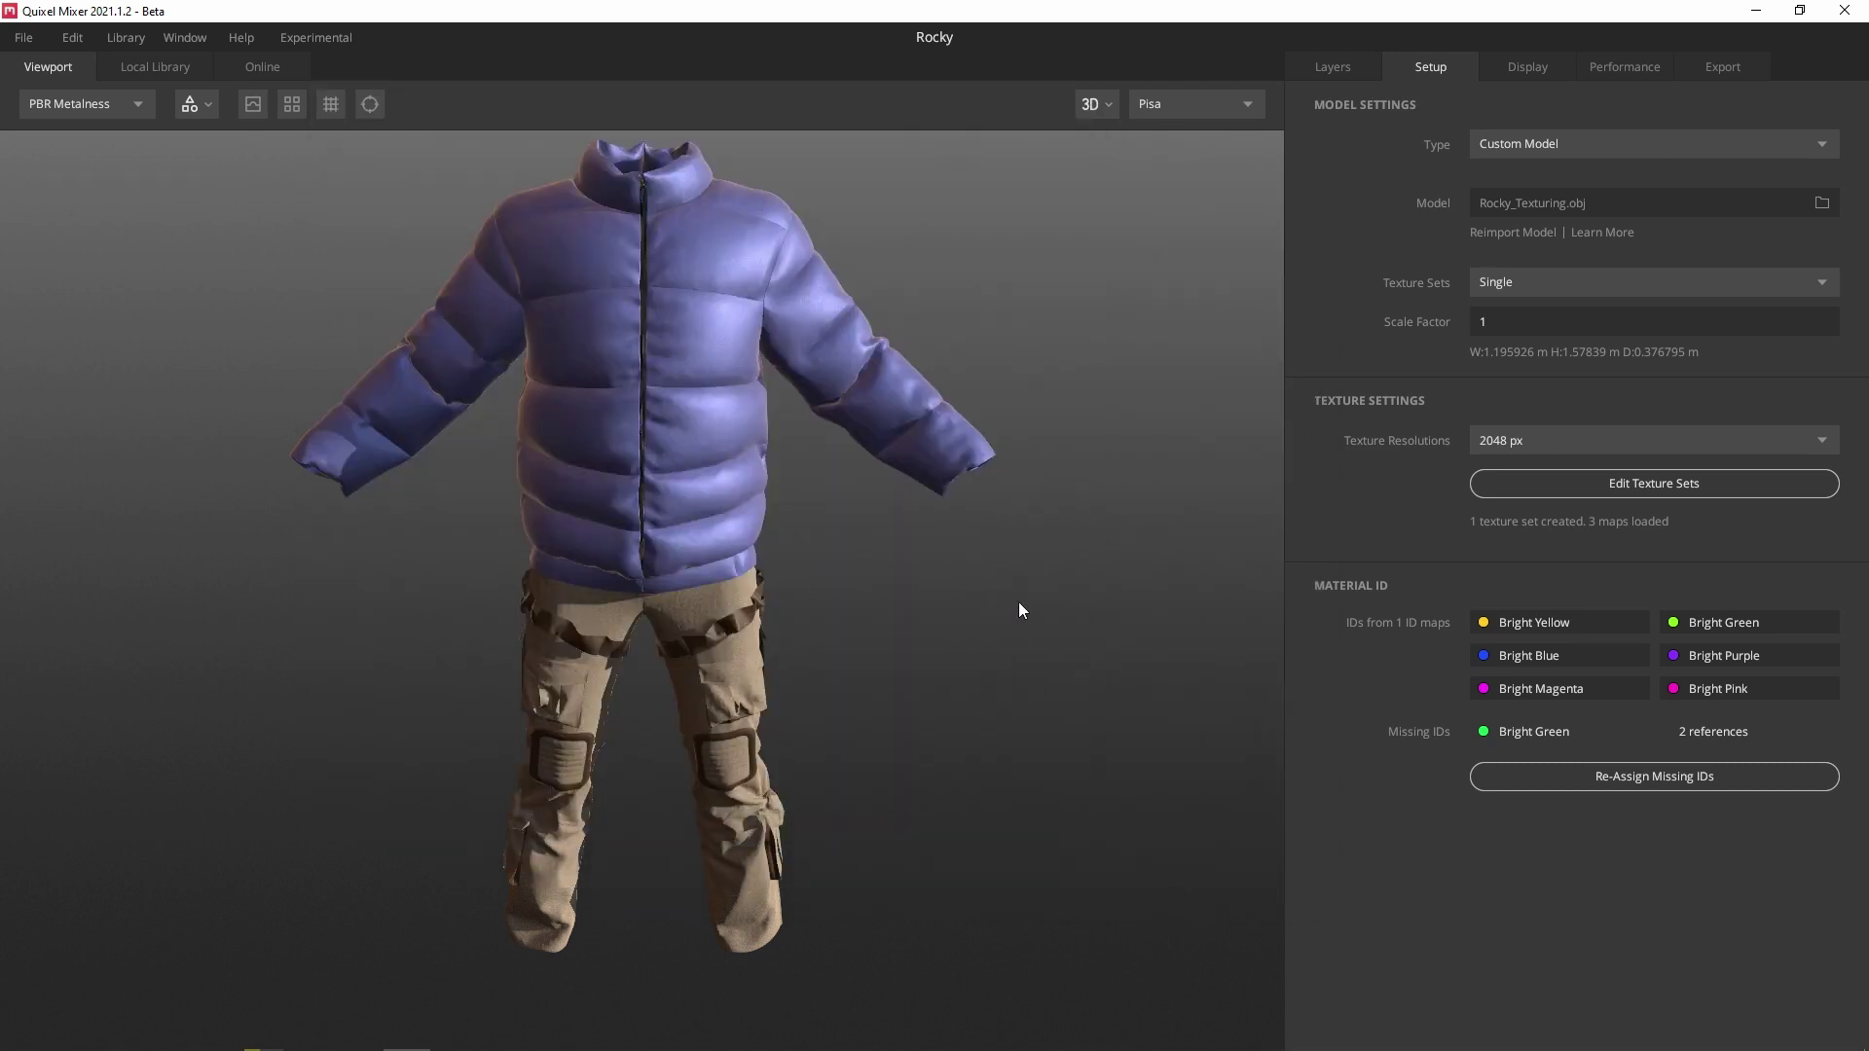
Step: Cycle the viewport through mask and material ID previews back to textured, then show the layer stack
key("m")
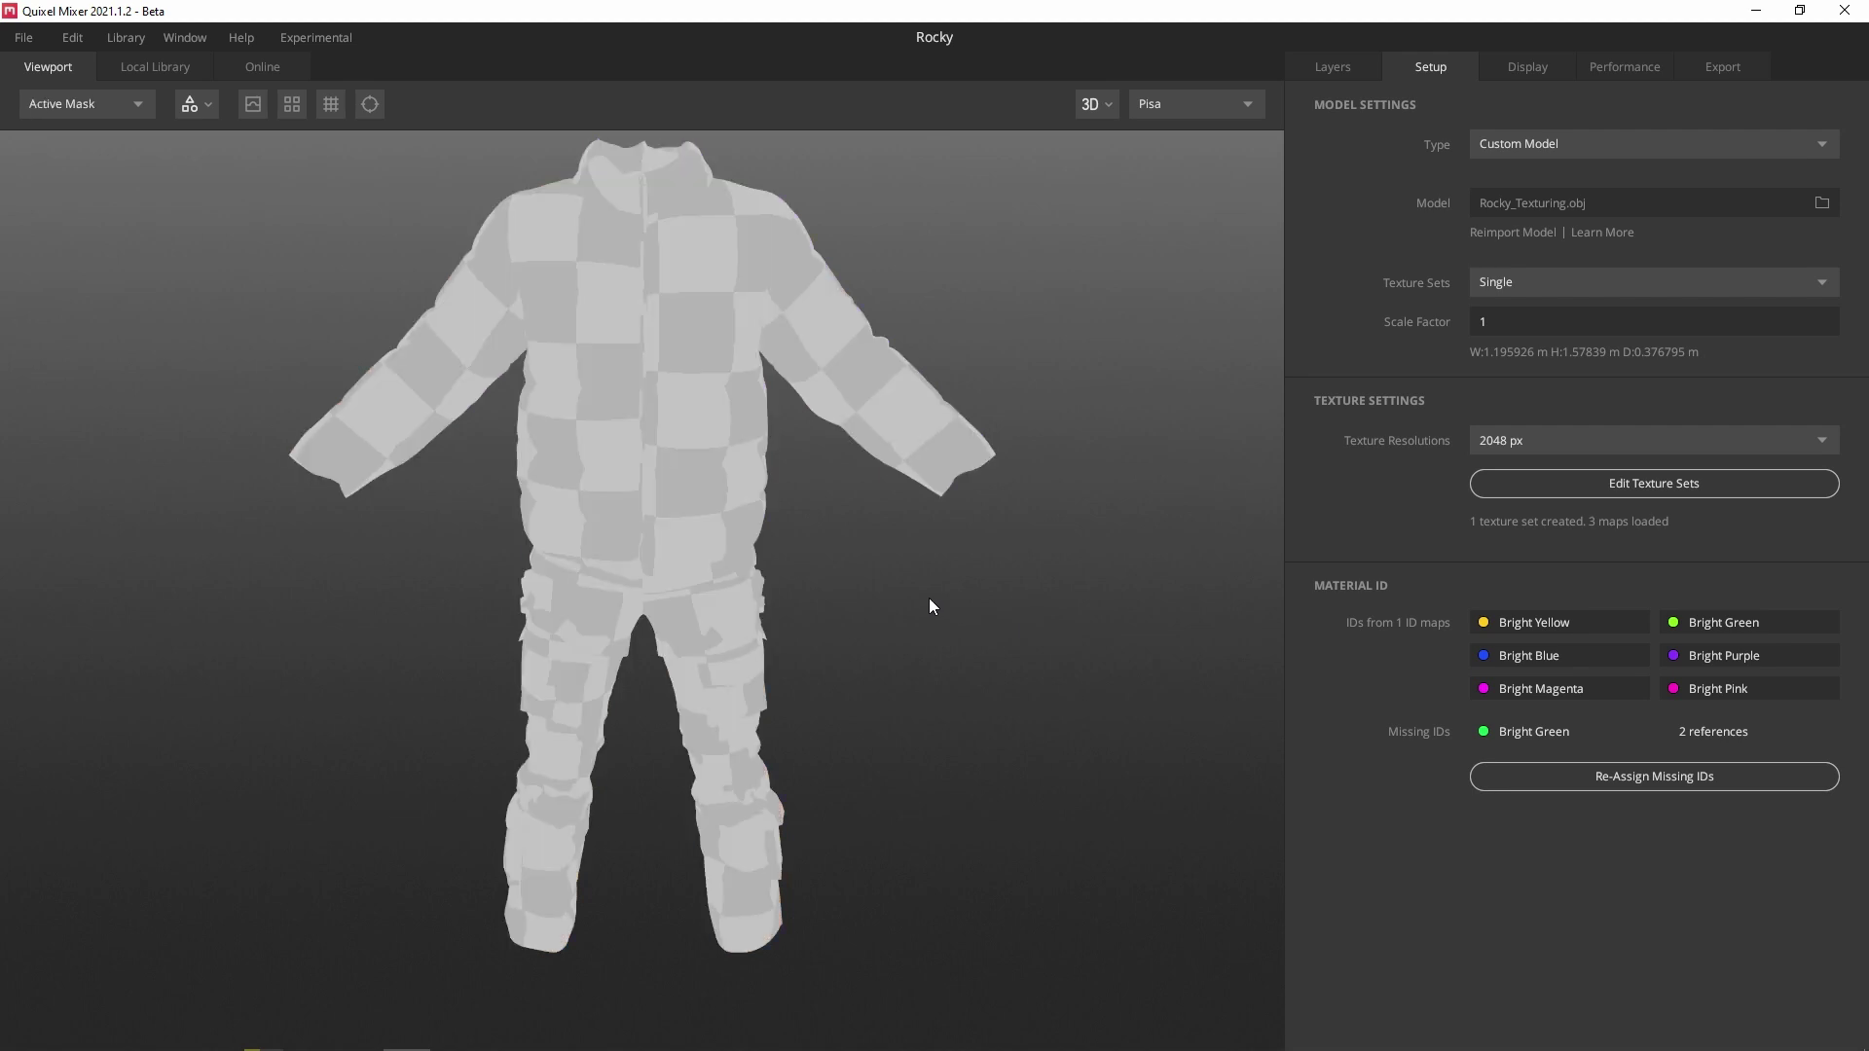
key("m")
left_click_drag(964, 613, 867, 564)
key("m")
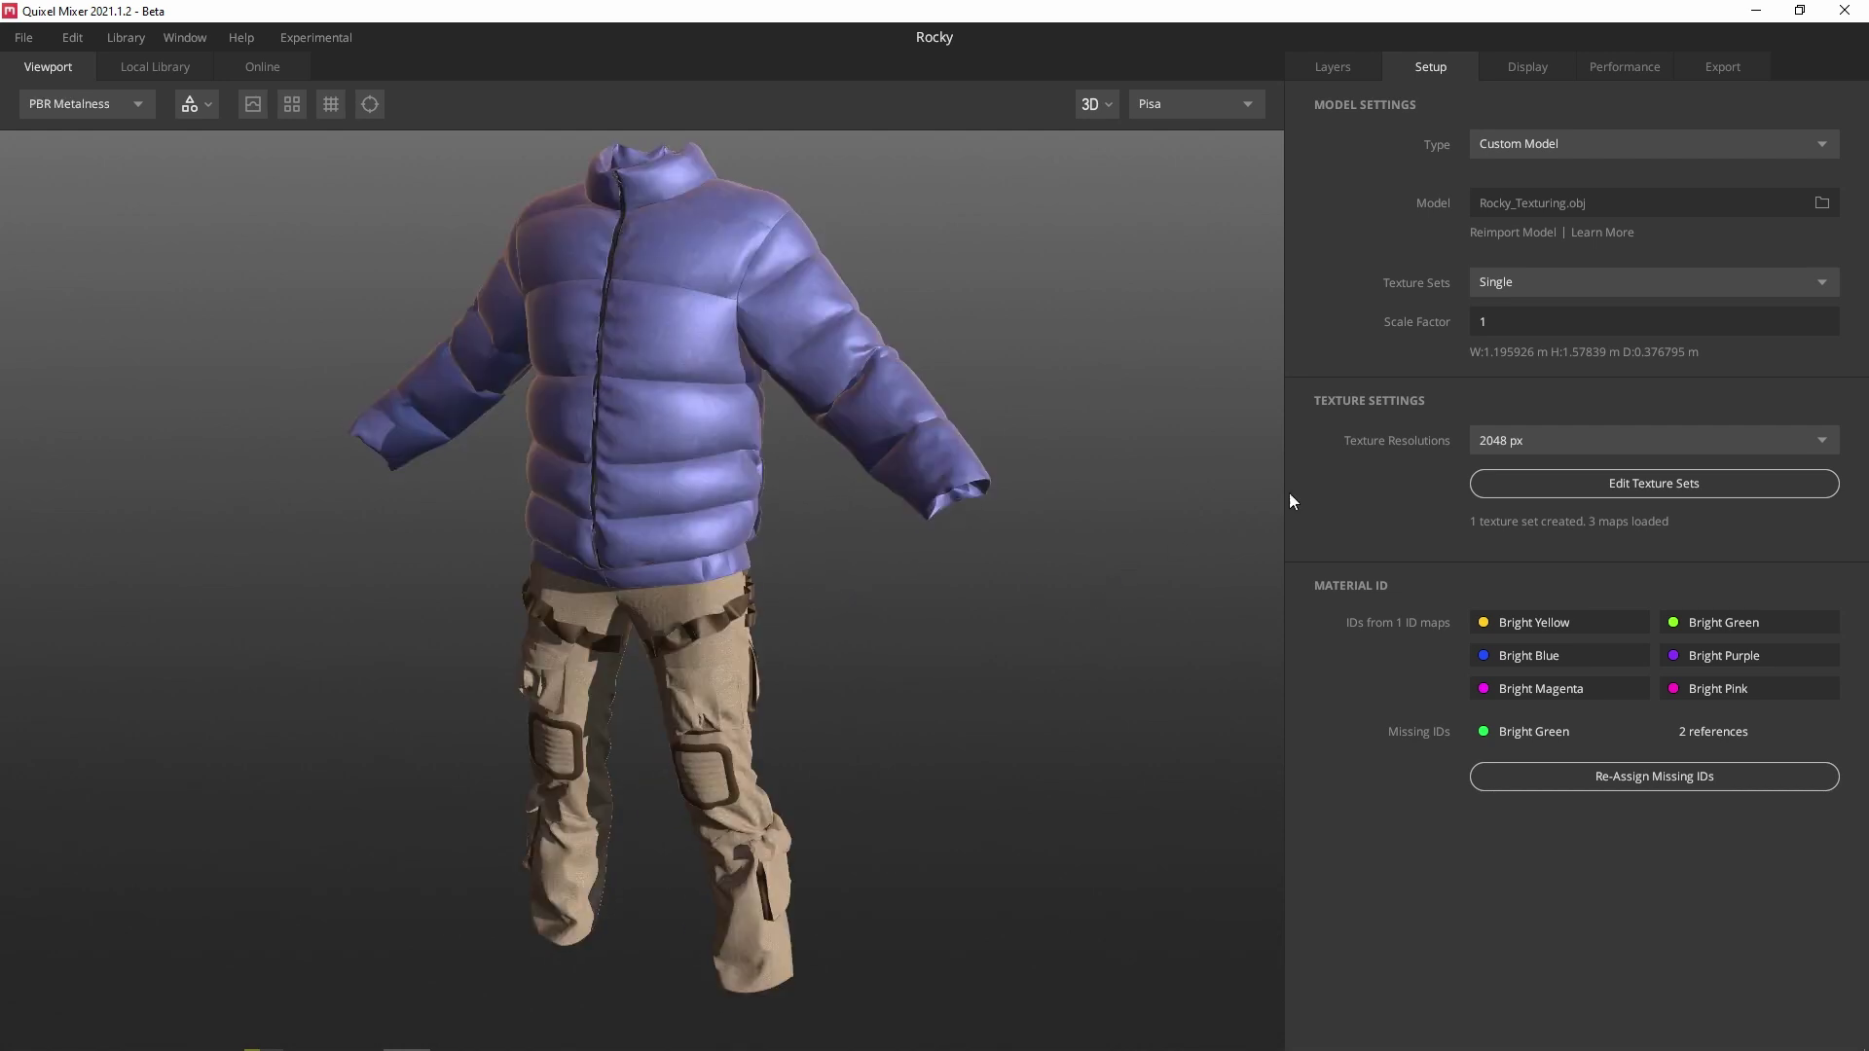
left_click(1353, 68)
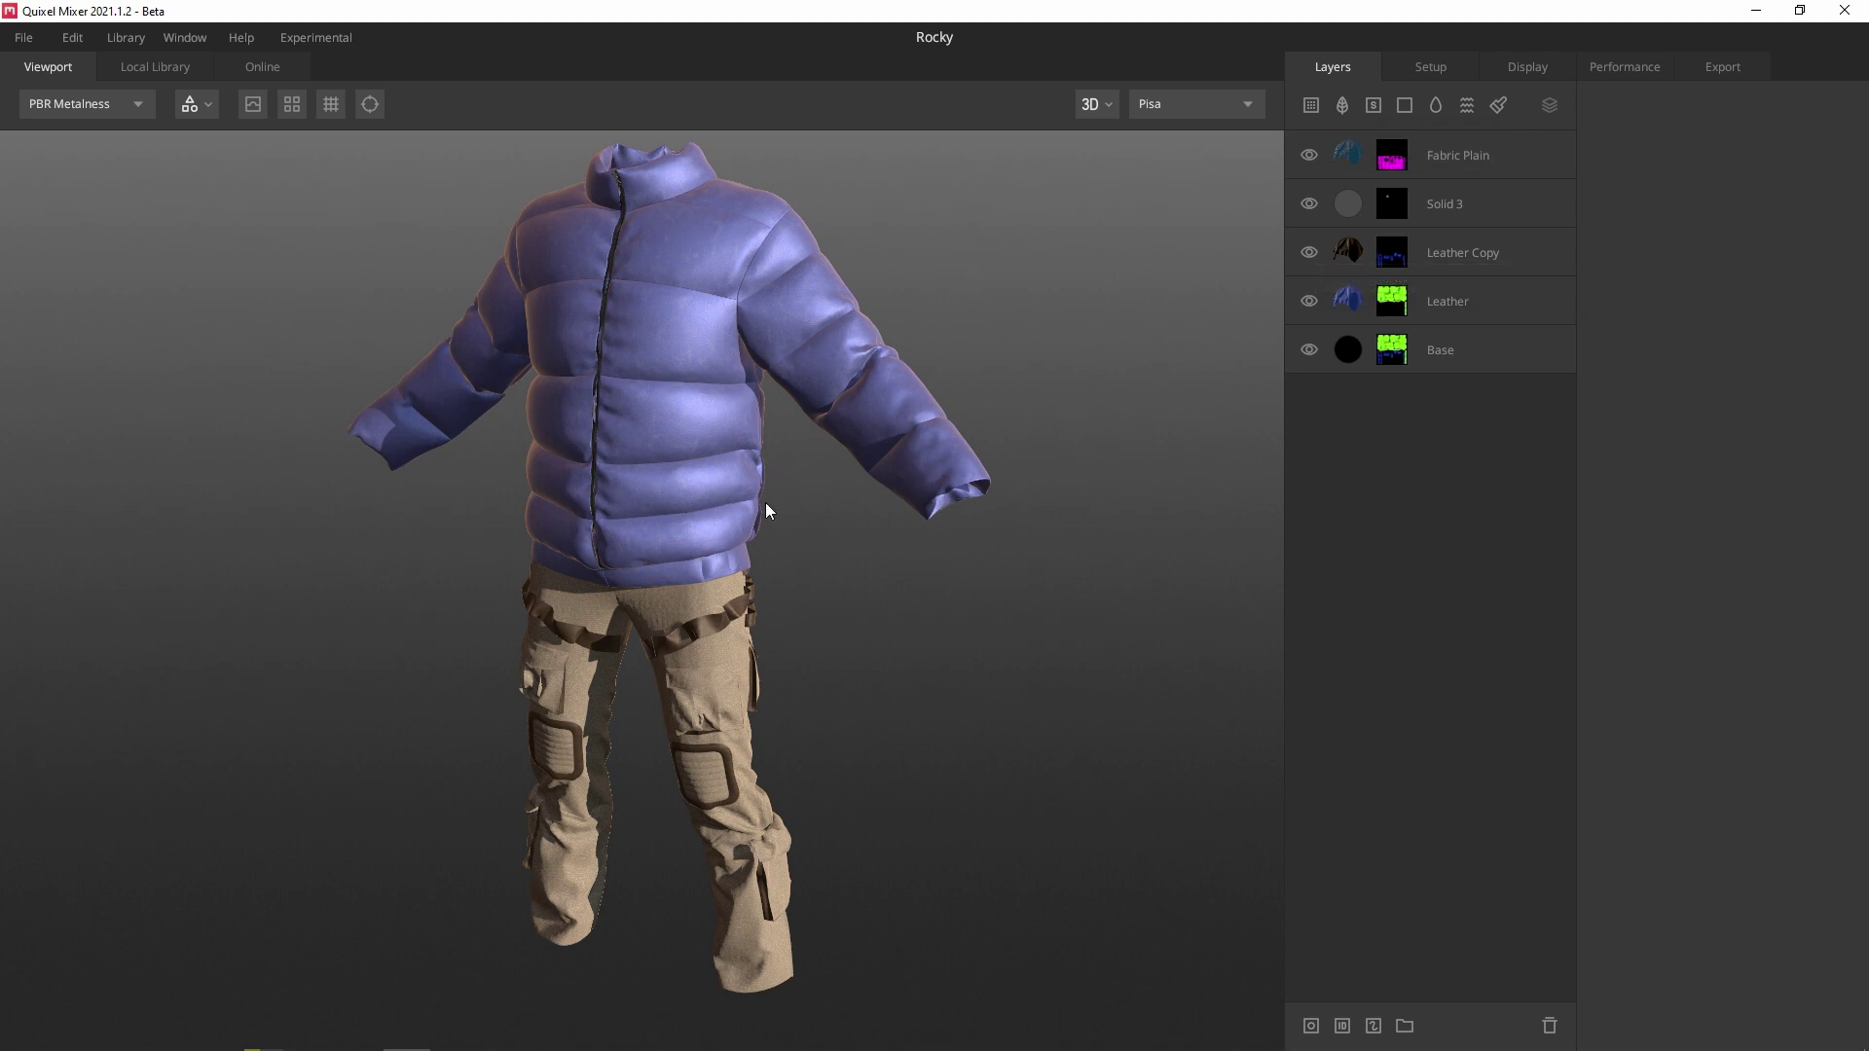
Step: Bring up the mix's export settings, then open the Clothing material from Unreal's Marvelous_Designer assets
left_click(1715, 70)
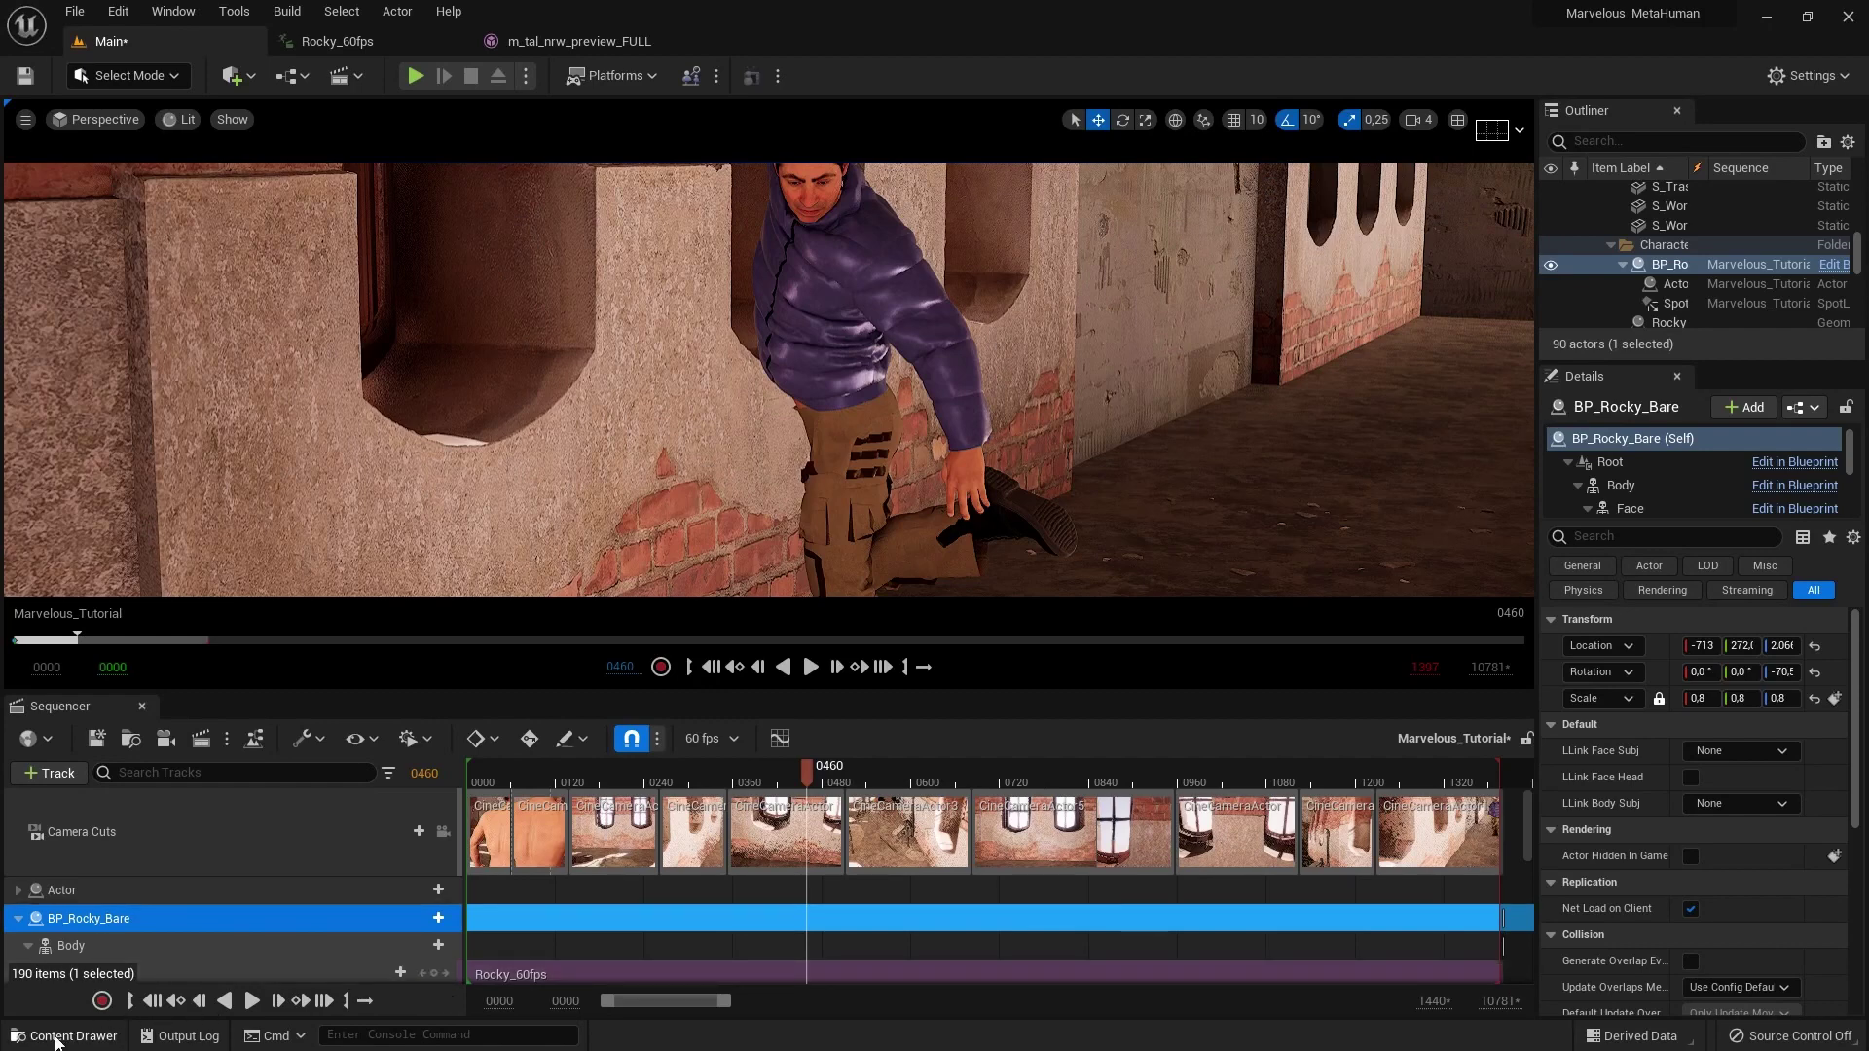
left_click(59, 1037)
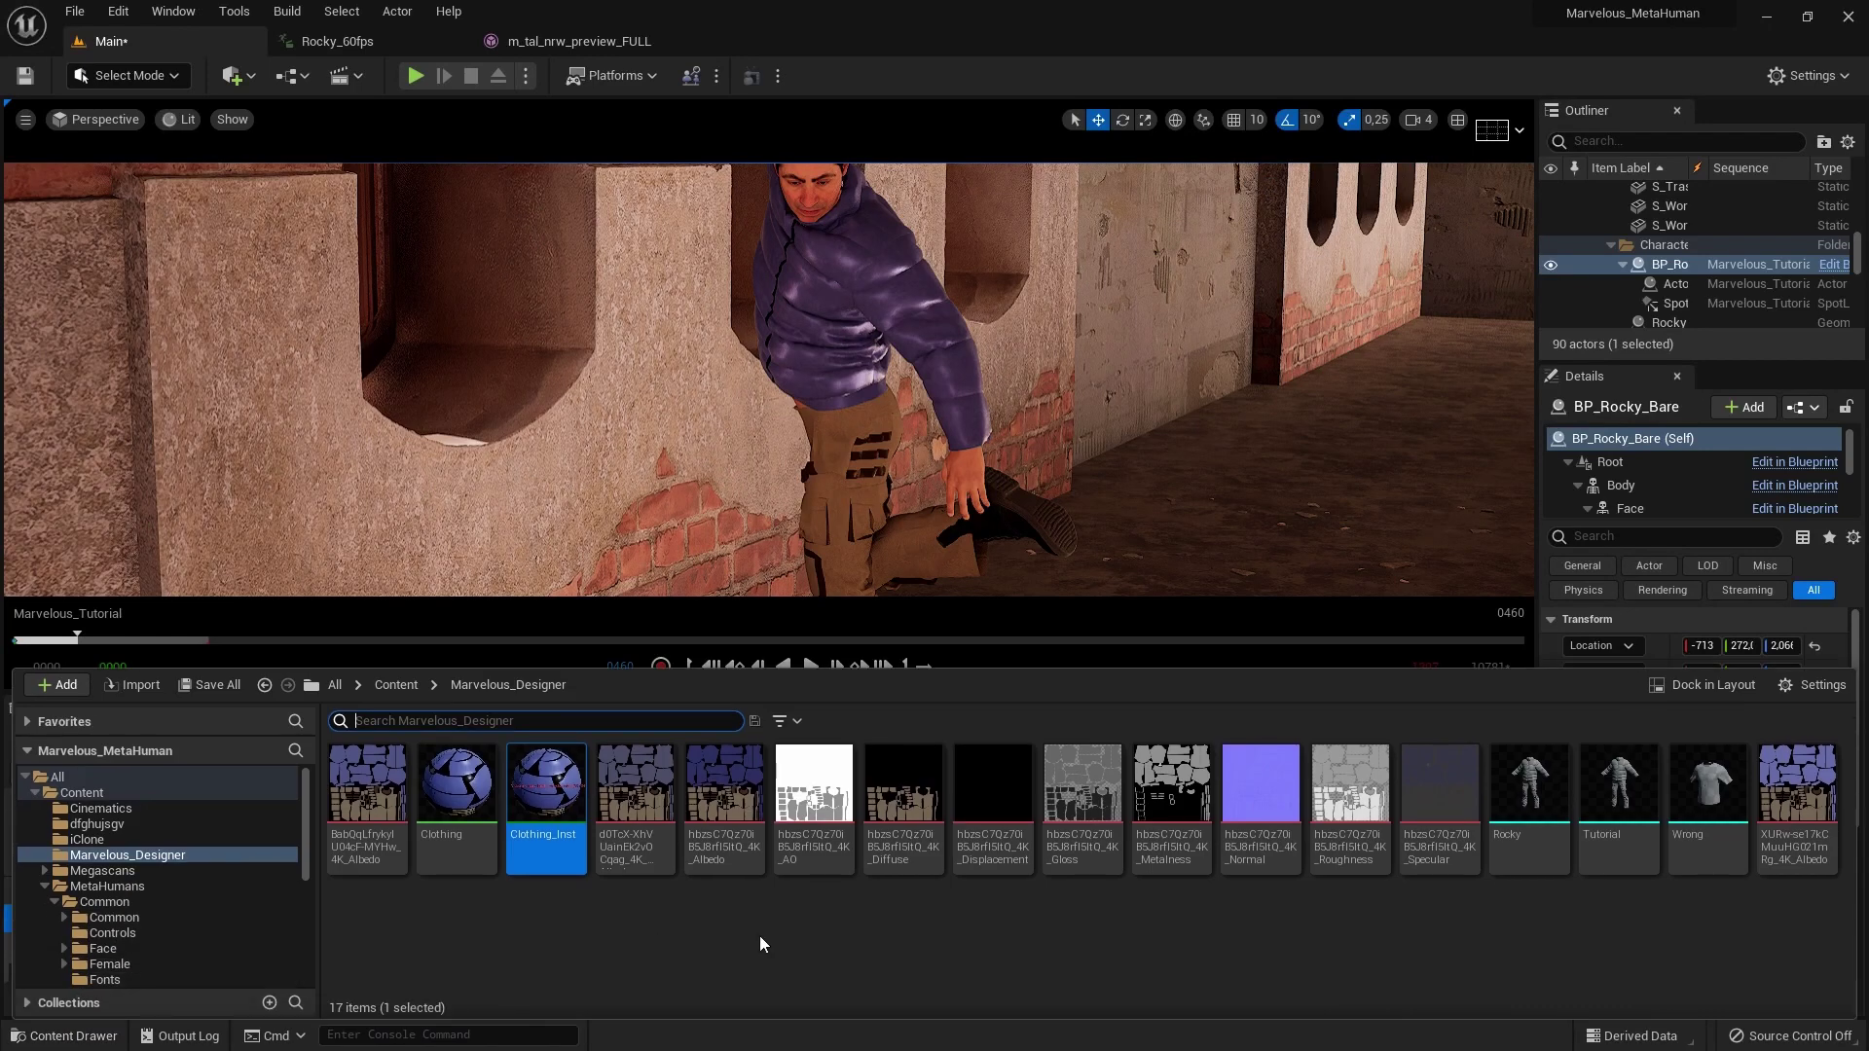
left_click(743, 919)
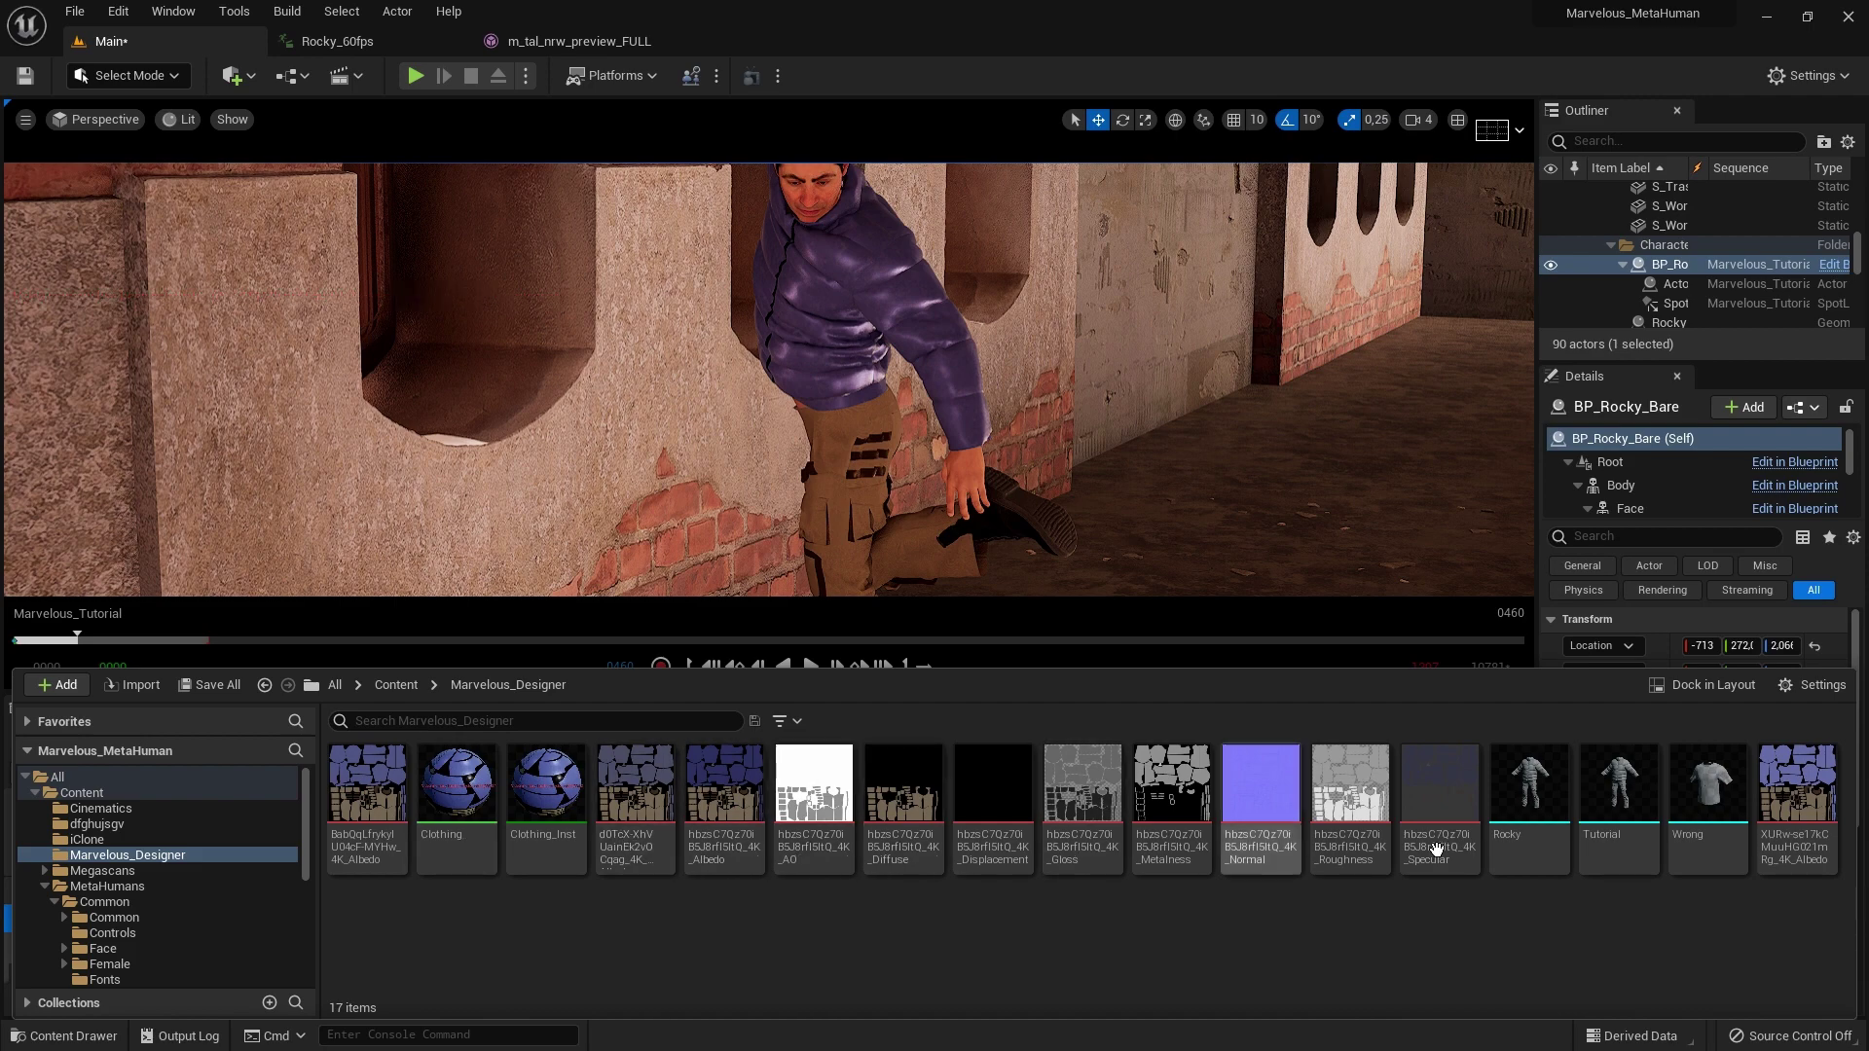
double_click(456, 789)
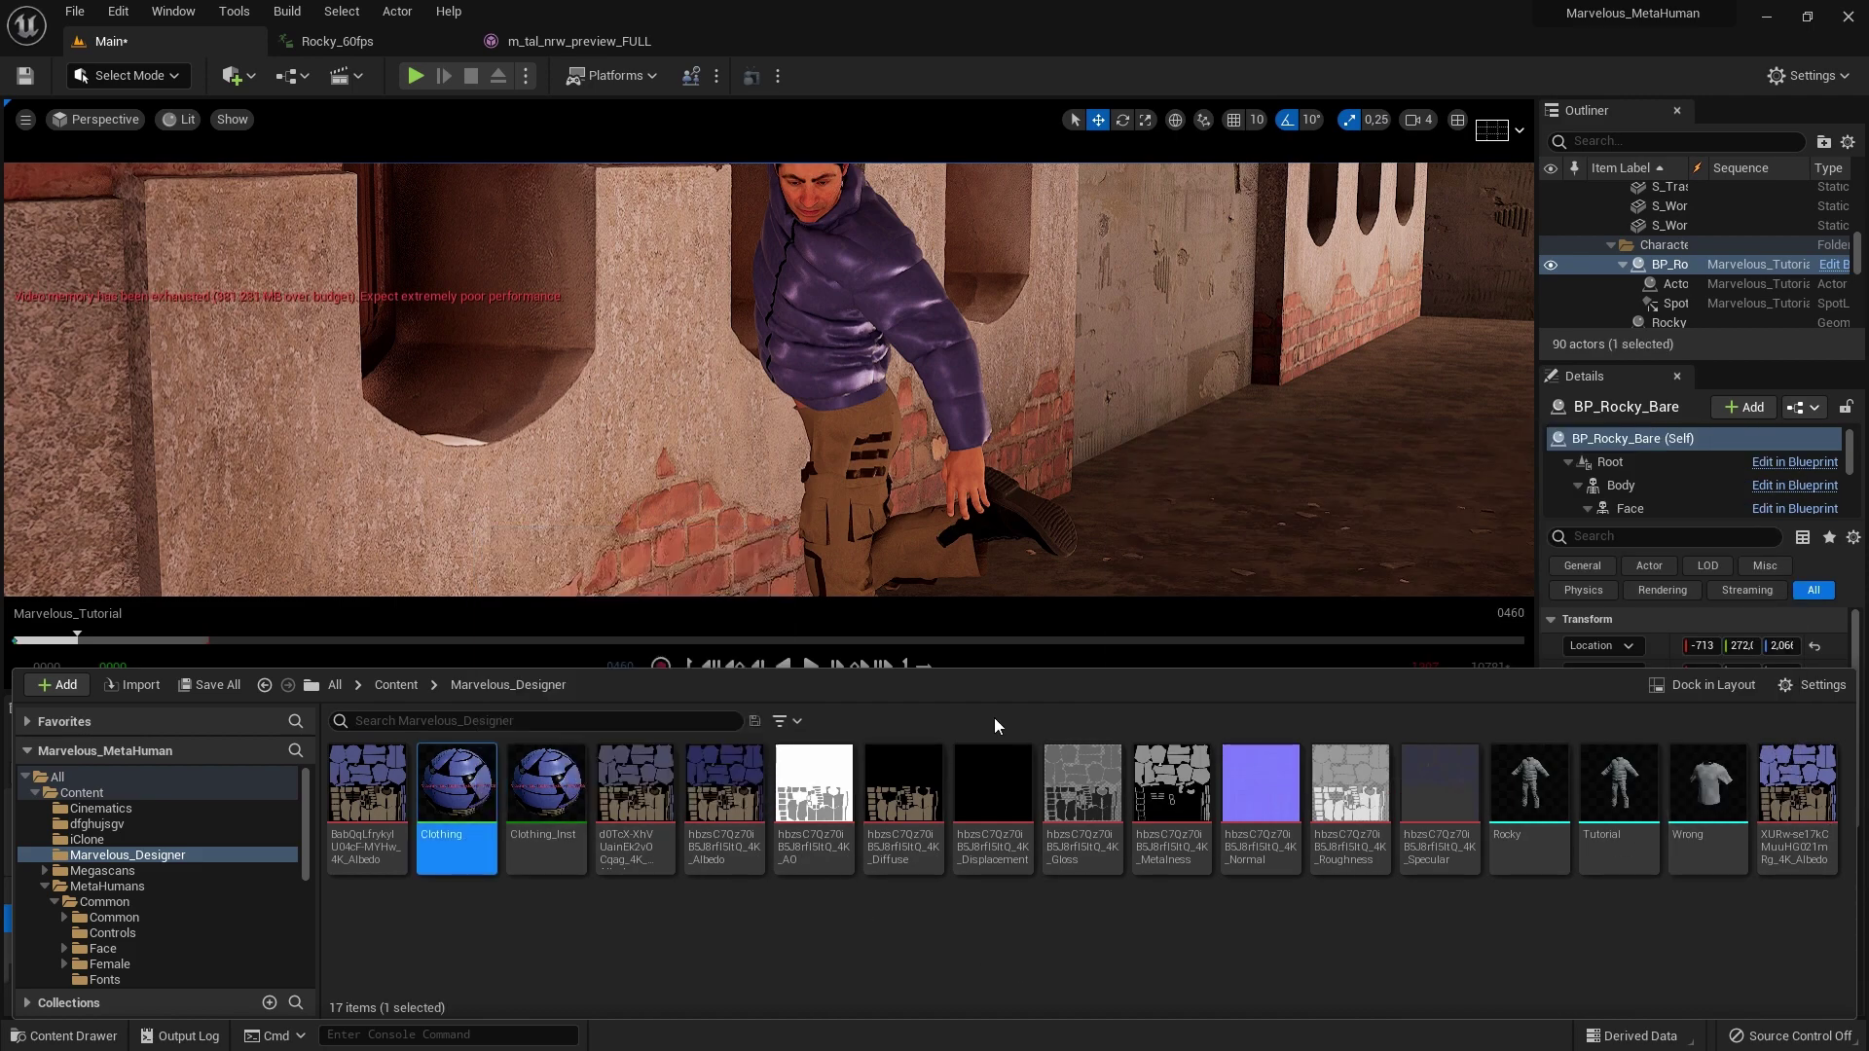
Step: Arrange five Texture Sample nodes along the graph's top row, then return to the Main level
scroll(886, 643, "down", 7)
scroll(886, 641, "up", 5)
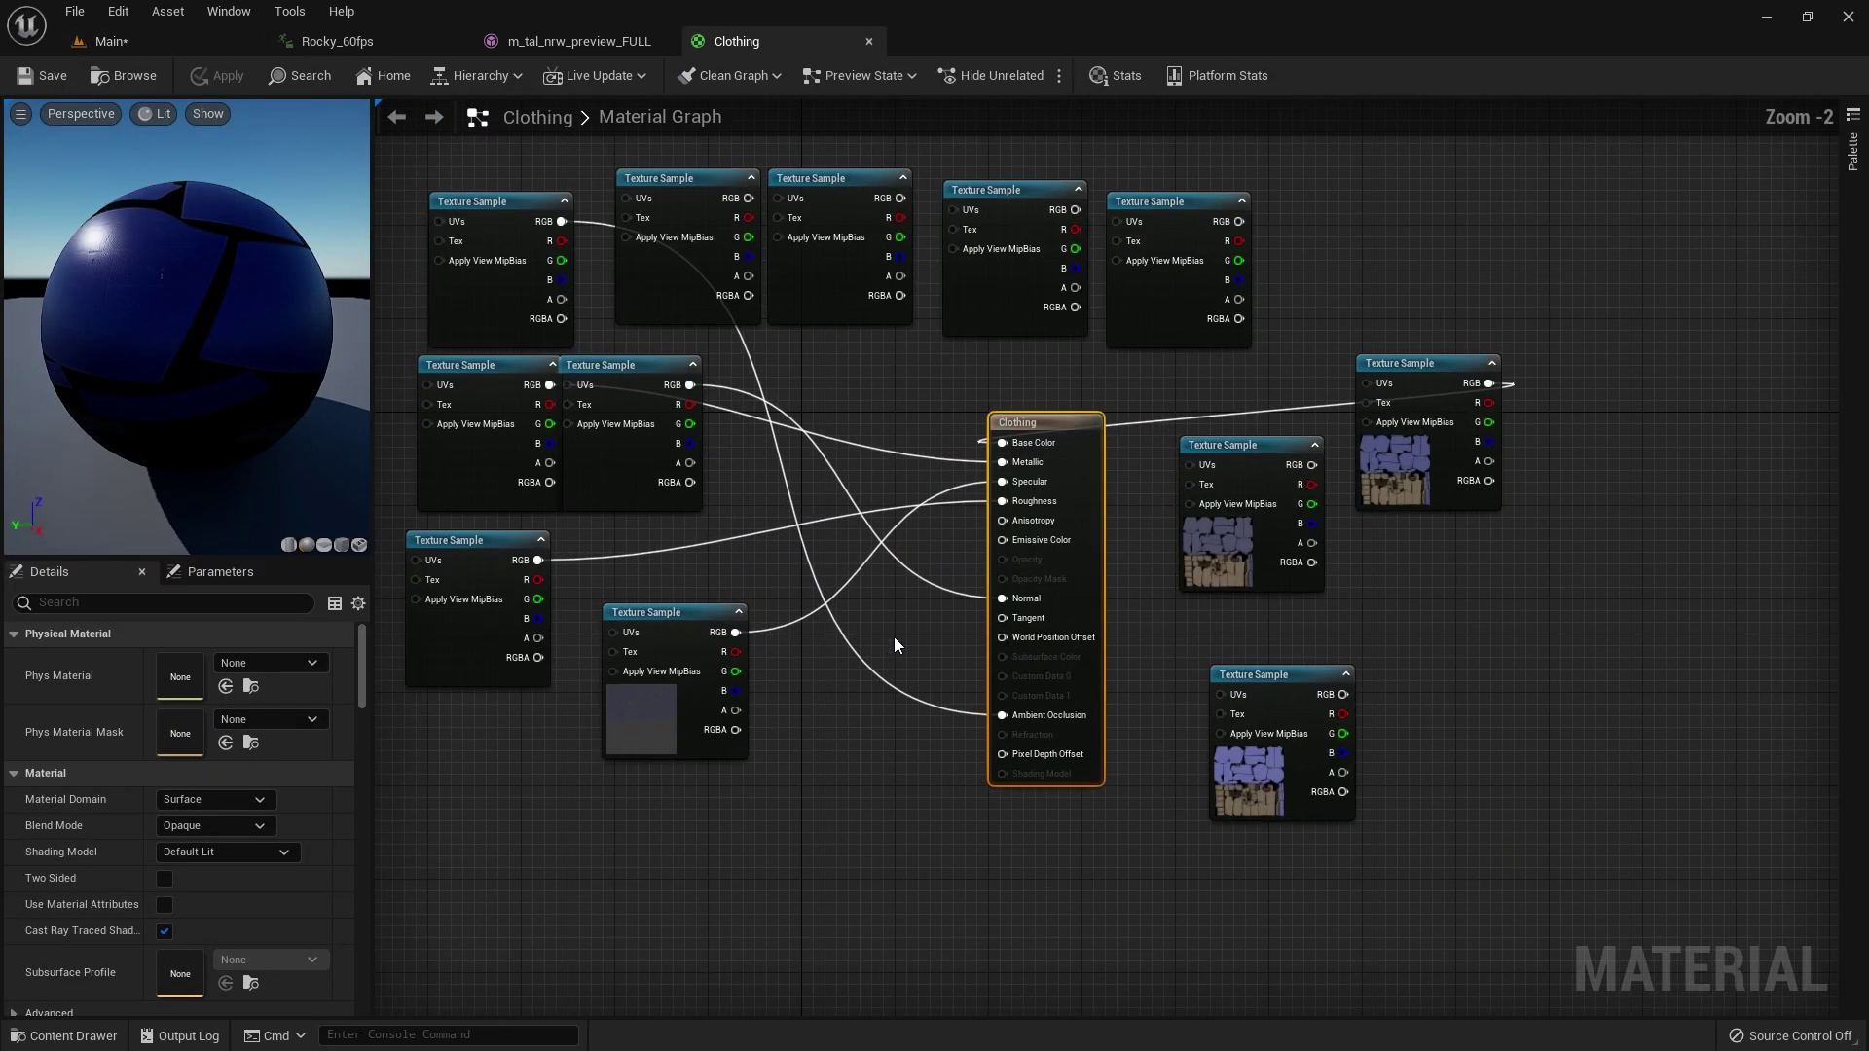
left_click_drag(1416, 222, 740, 181)
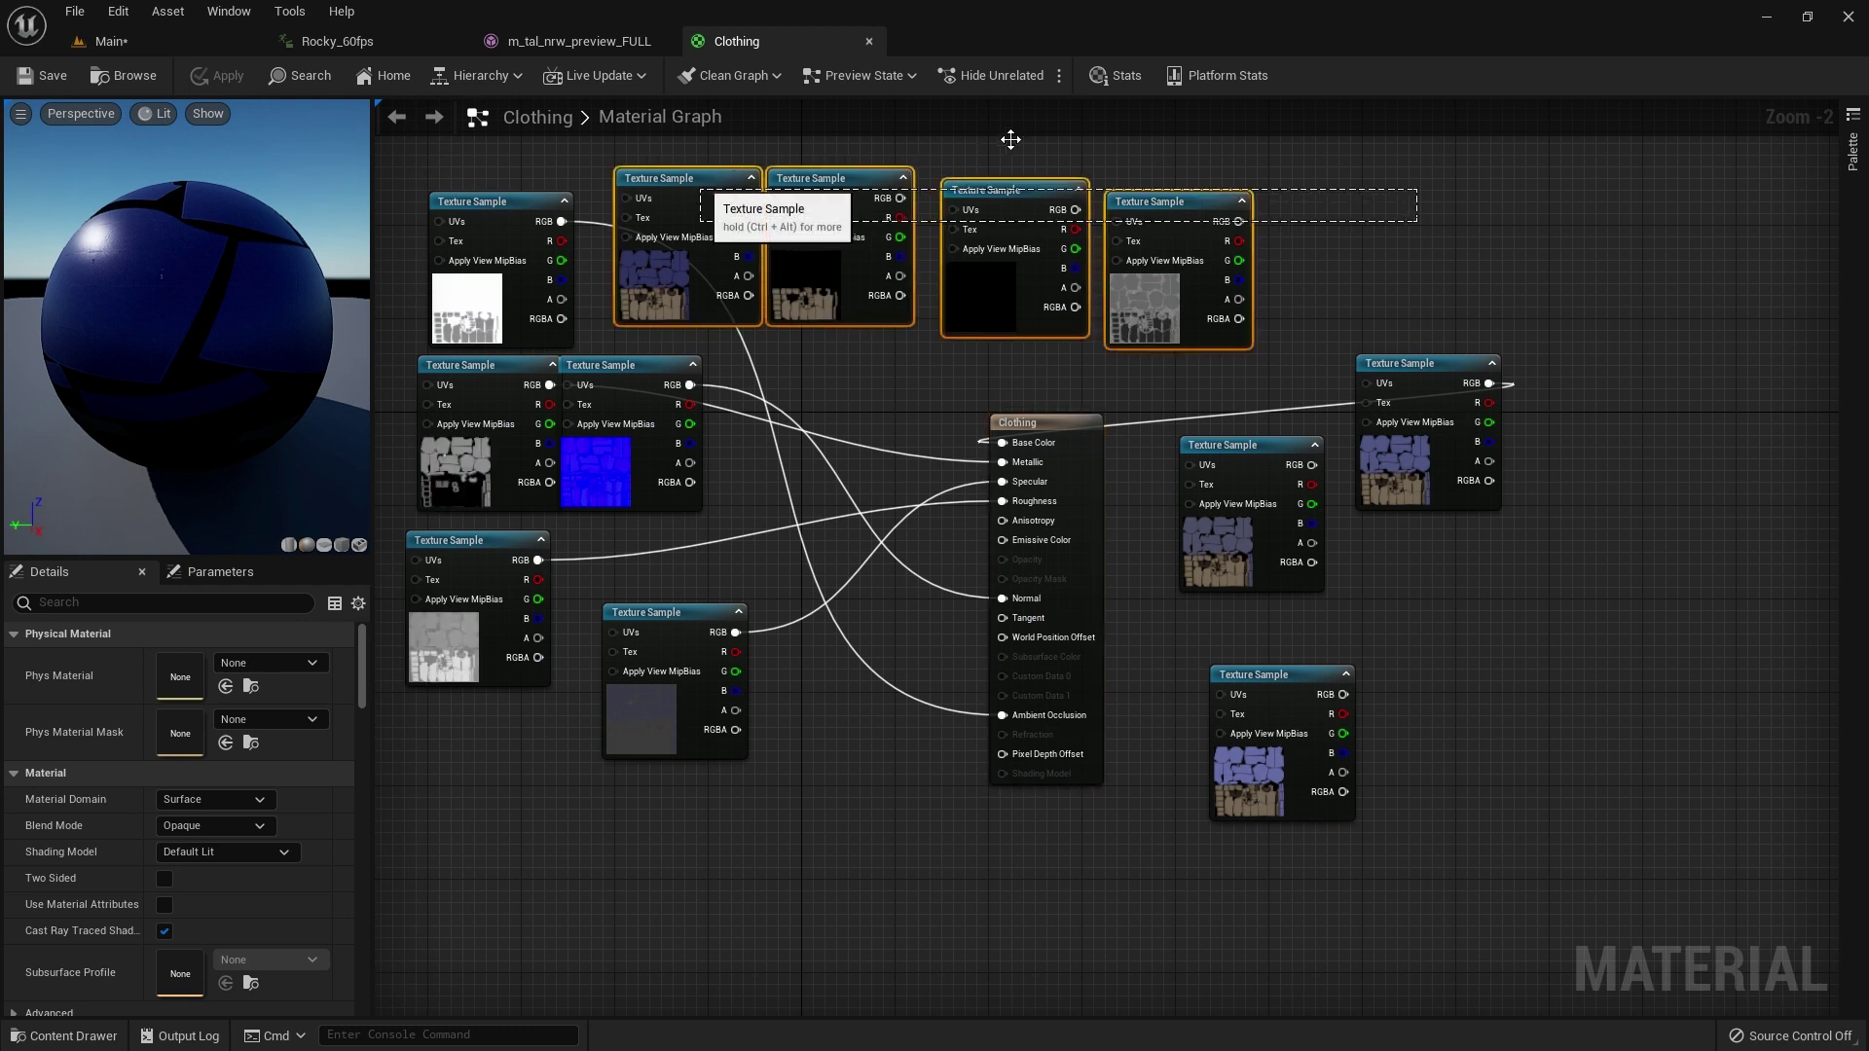
left_click_drag(1010, 139, 1042, 132)
left_click_drag(1271, 706, 1672, 150)
left_click(1242, 806)
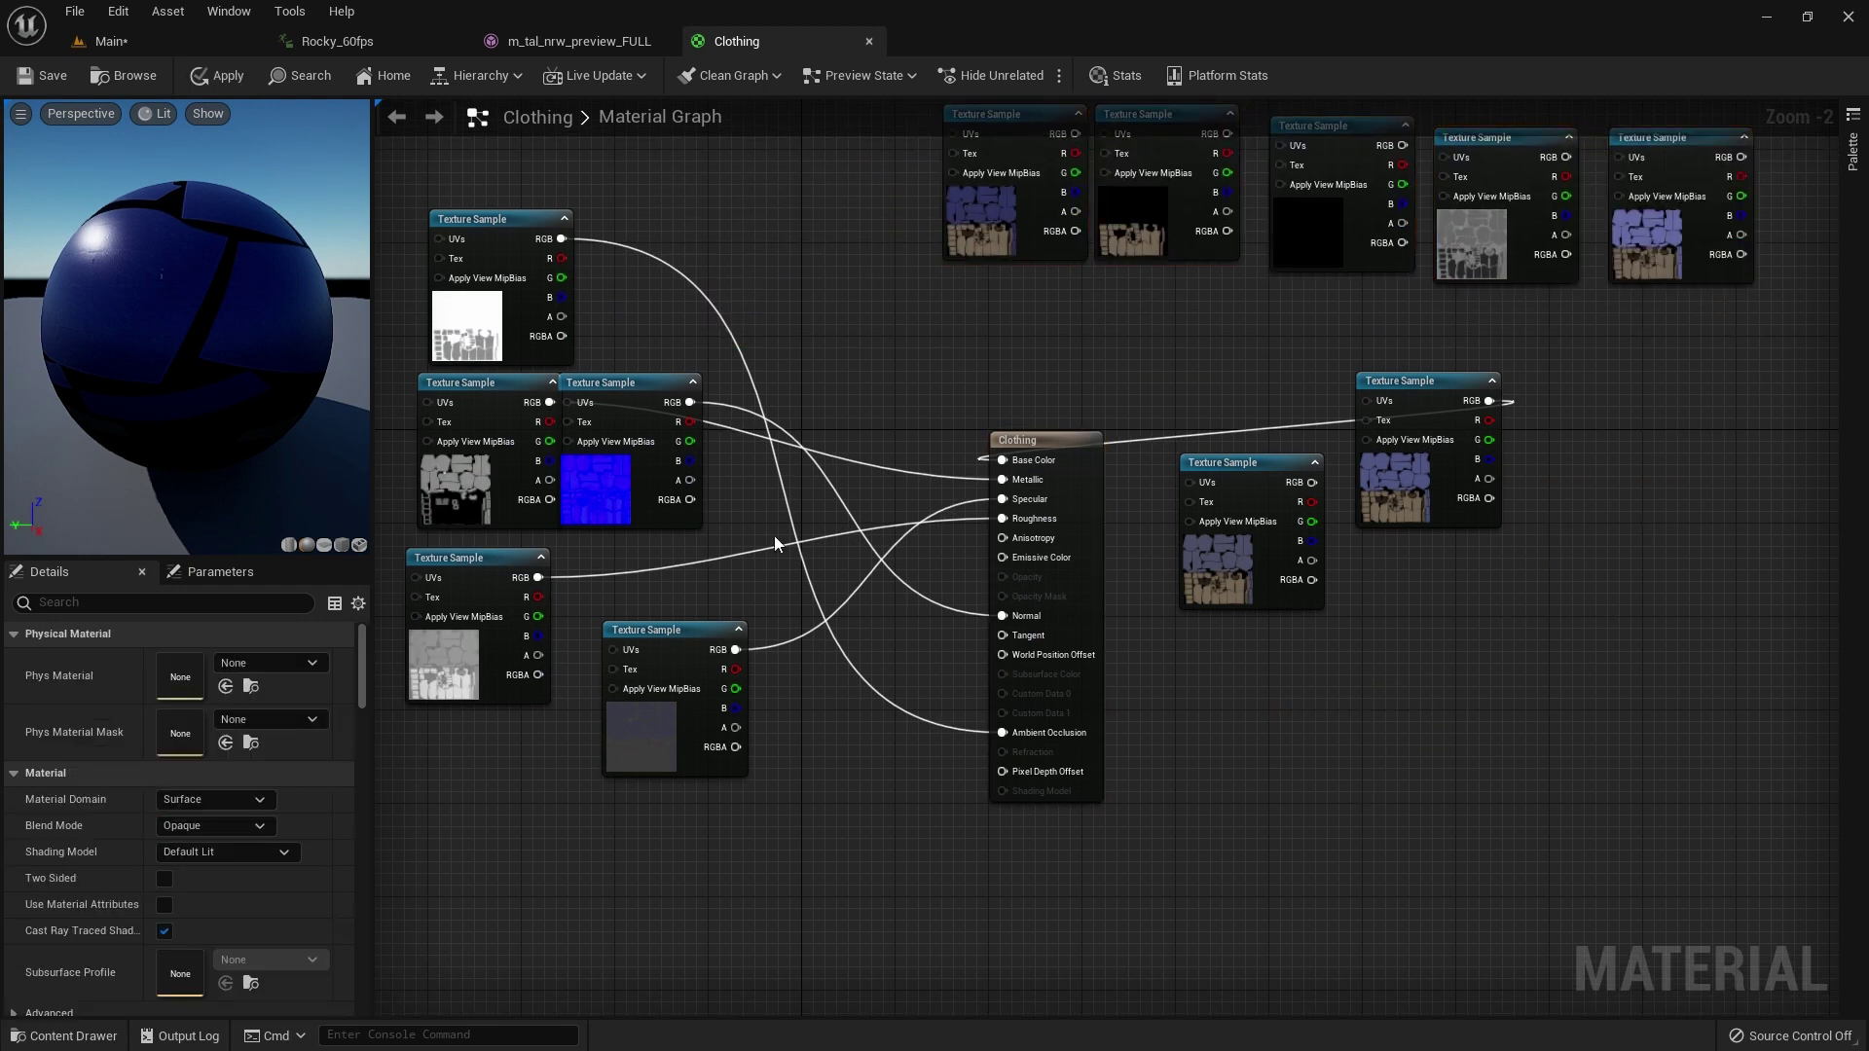
left_click(161, 44)
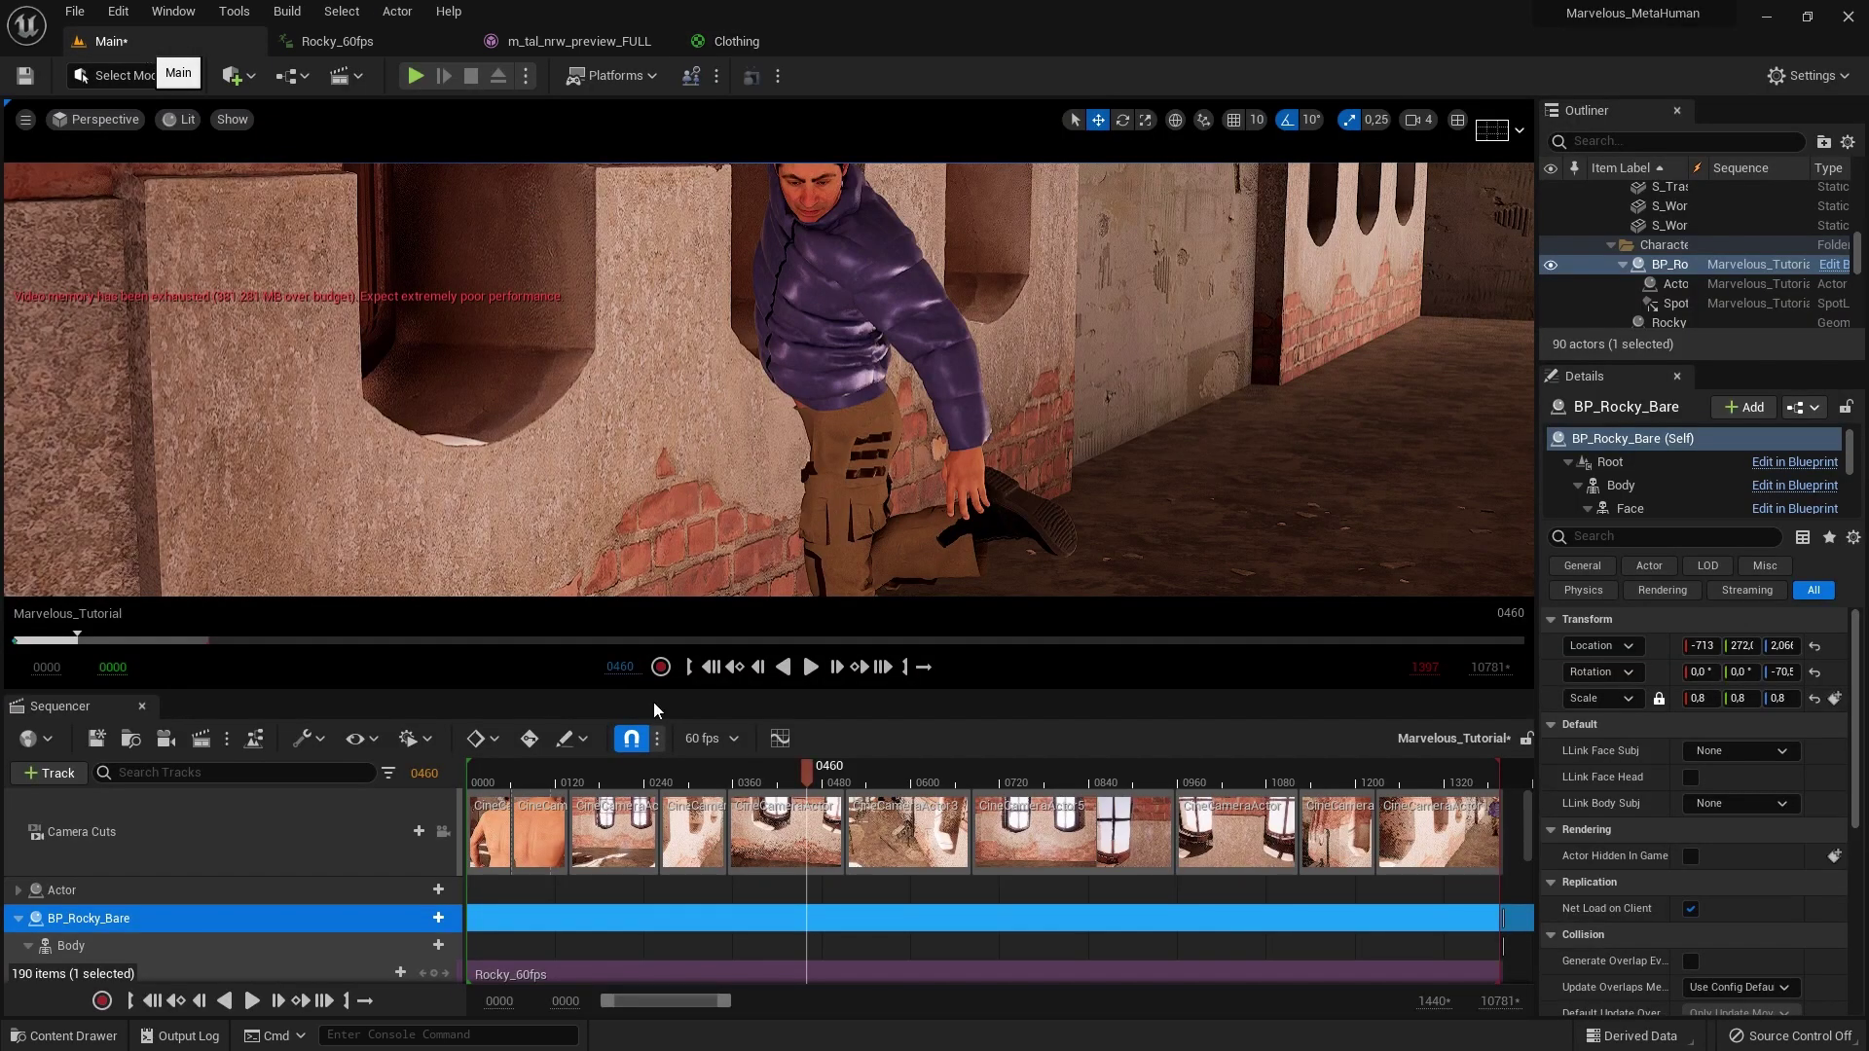
Step: Show the 17 assets of the Marvelous_Designer folder in the Content Drawer
left_click(73, 1036)
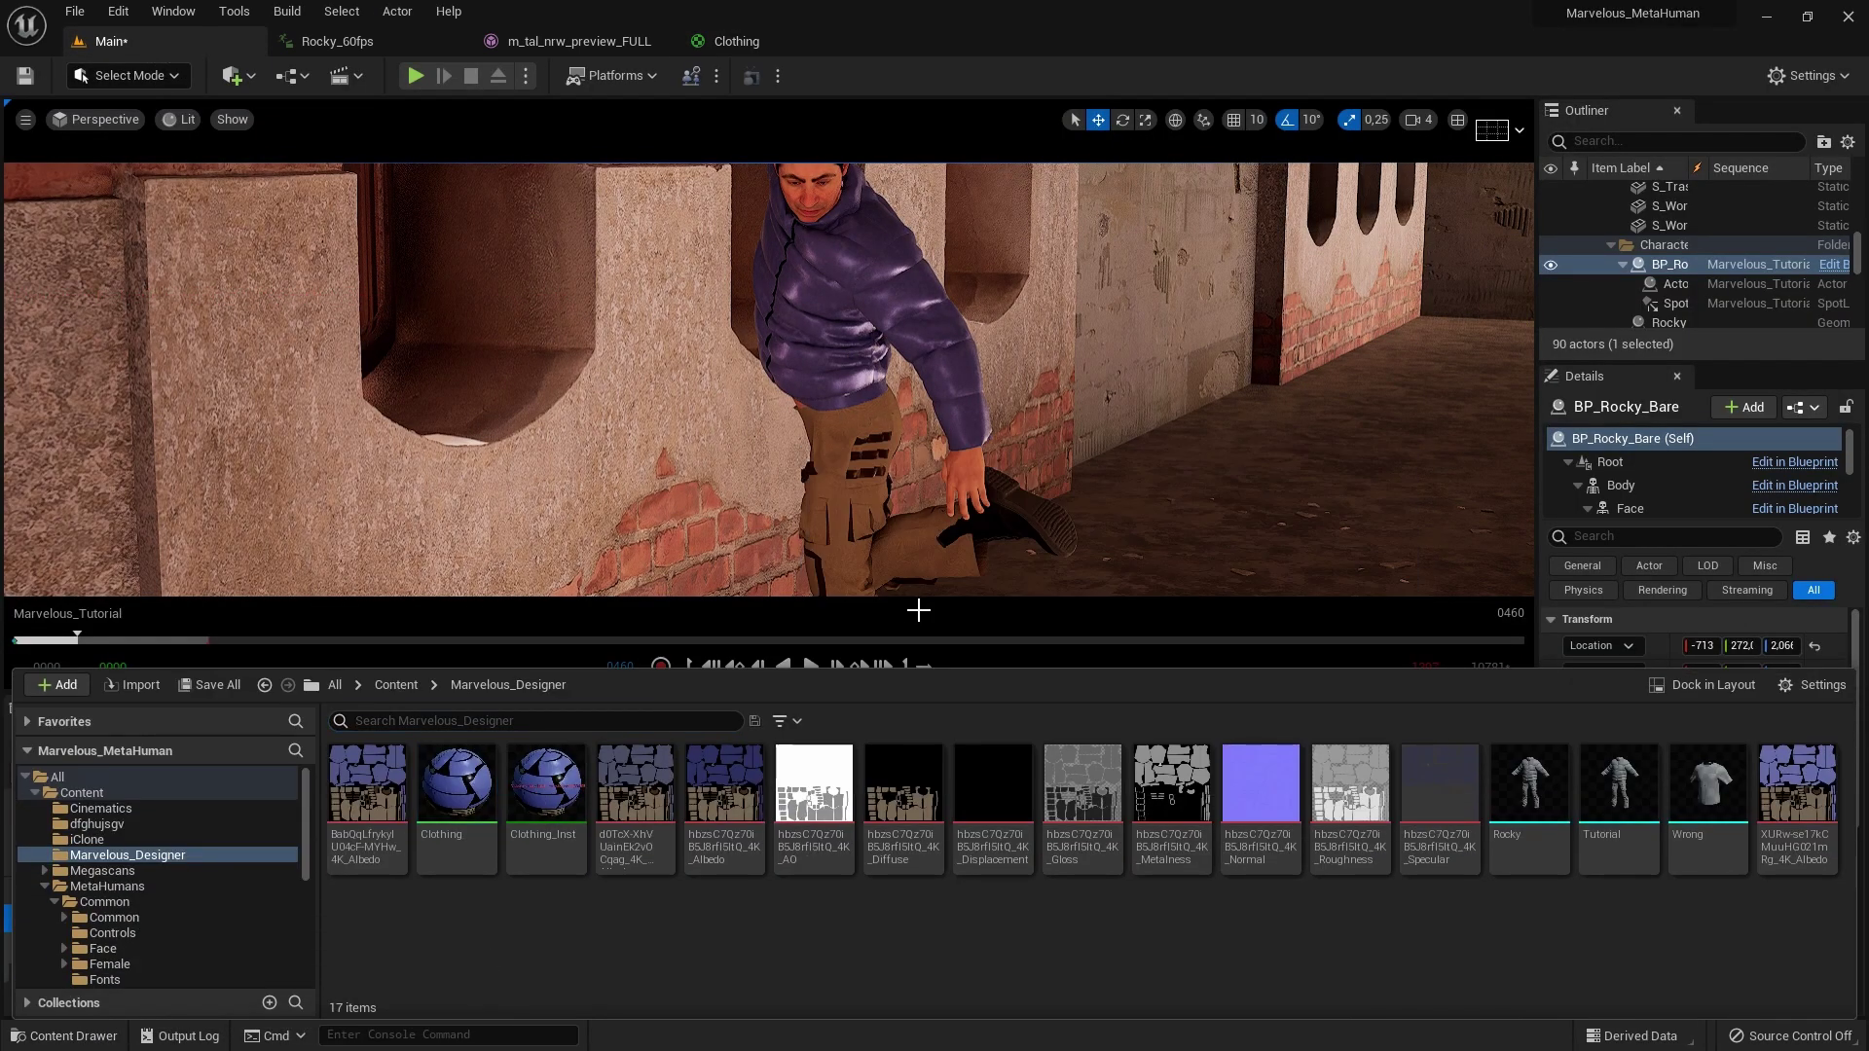